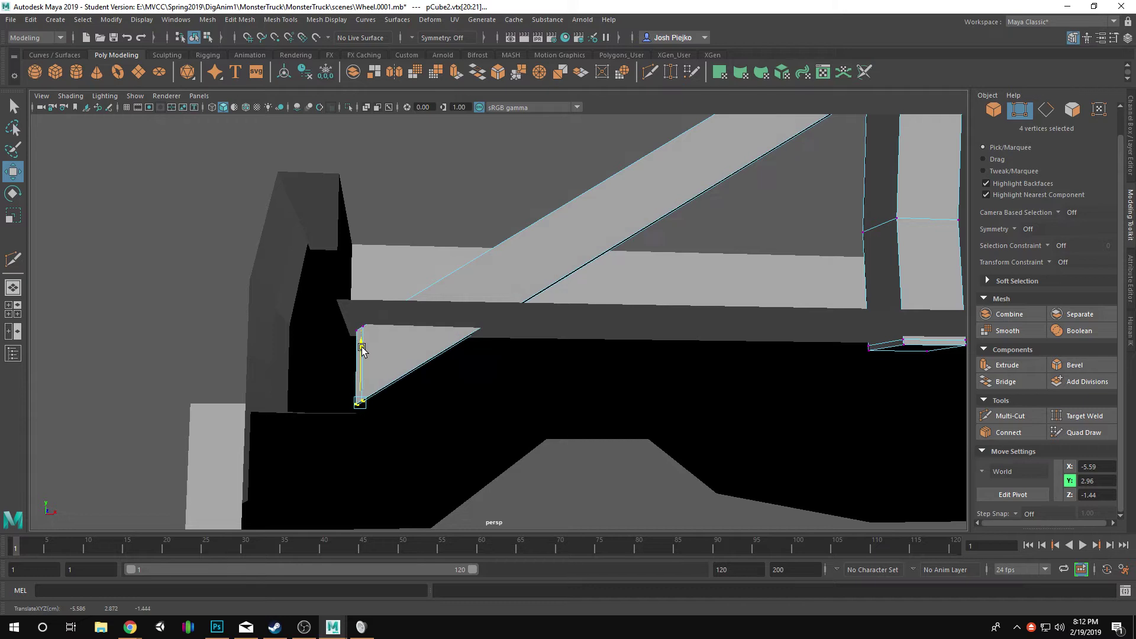
- Inspect the roll bar's shape in object mode with smooth mesh preview on
alt+drag(669, 358, 198, 355)
alt+middle_drag(349, 166, 524, 360)
key(F8)
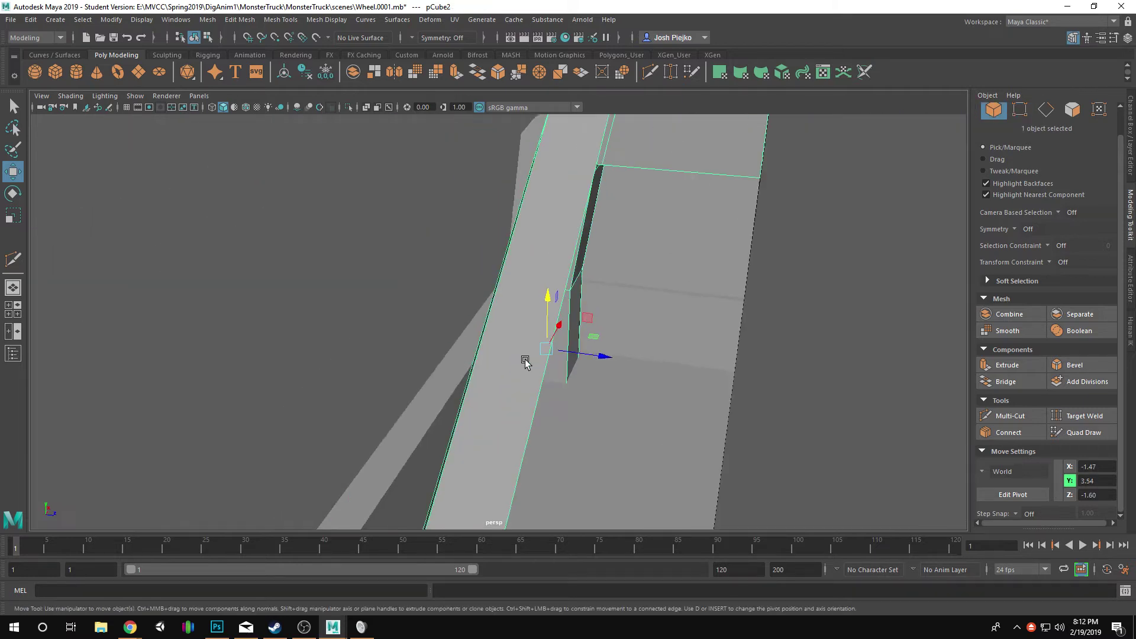
key(3)
alt+drag(538, 365, 702, 370)
alt+right_drag(702, 371, 707, 311)
click(707, 311)
alt+drag(708, 314, 420, 324)
click(490, 239)
- Step back to the roll bar's object selection and turn off its smooth mesh preview
key(ctrl+z)
key(ctrl+z)
key(ctrl+z)
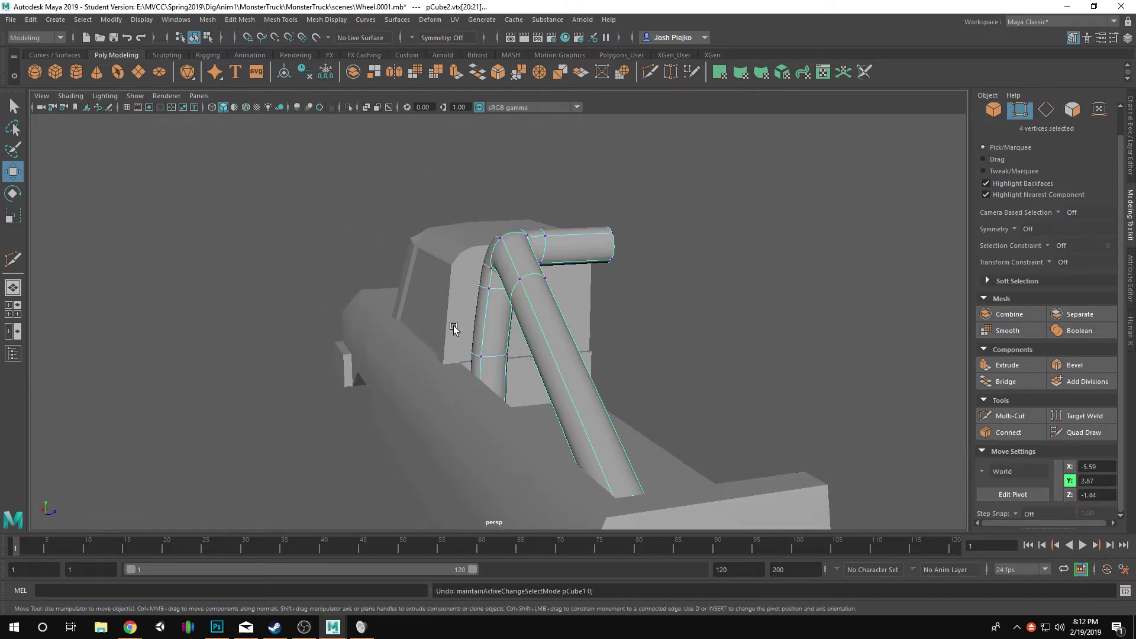
key(ctrl+y)
key(ctrl+y)
key(1)
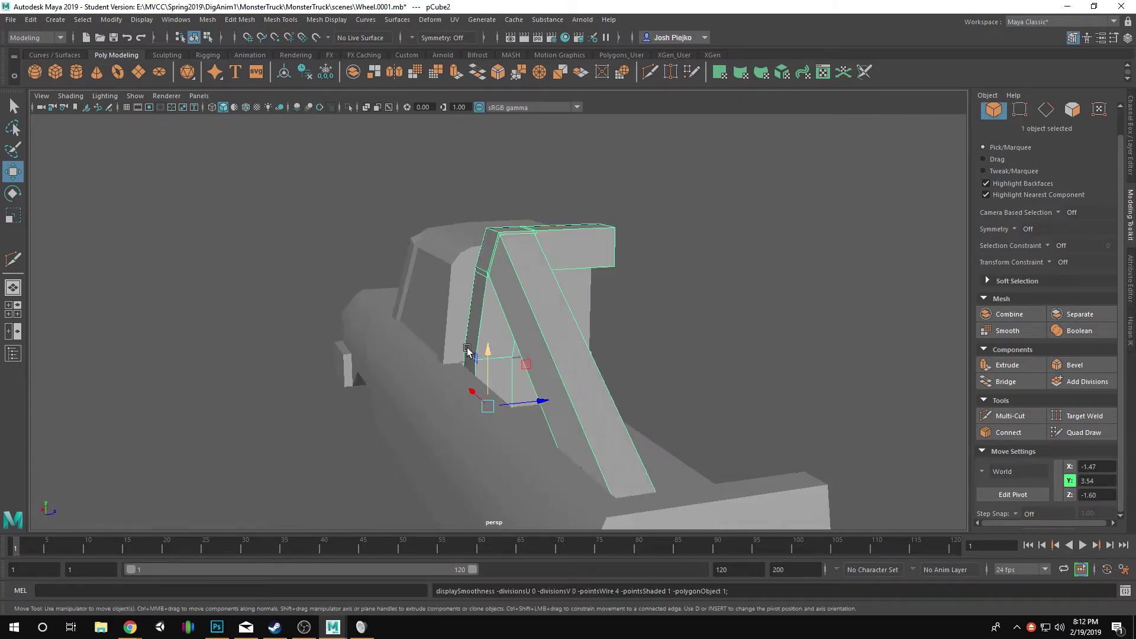
- Insert an edge loop with Multi-Cut just above the existing one near the base of the roll bar's upright post
alt+right_drag(467, 349, 550, 363)
alt+drag(551, 363, 569, 376)
right_drag(509, 355, 775, 355)
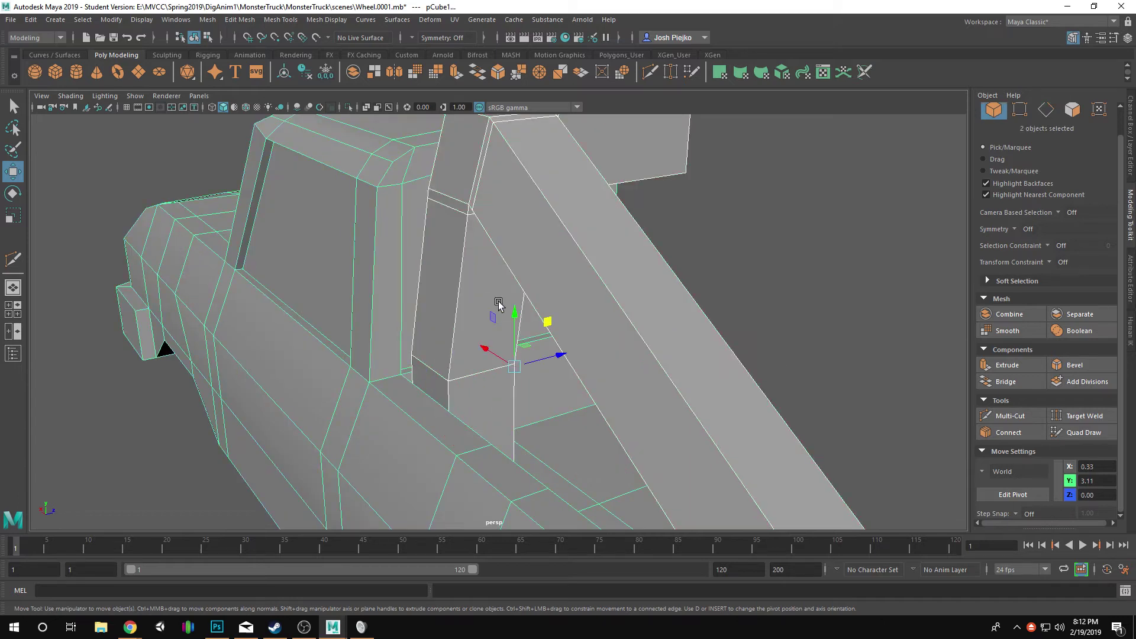
key(F8)
click(1014, 419)
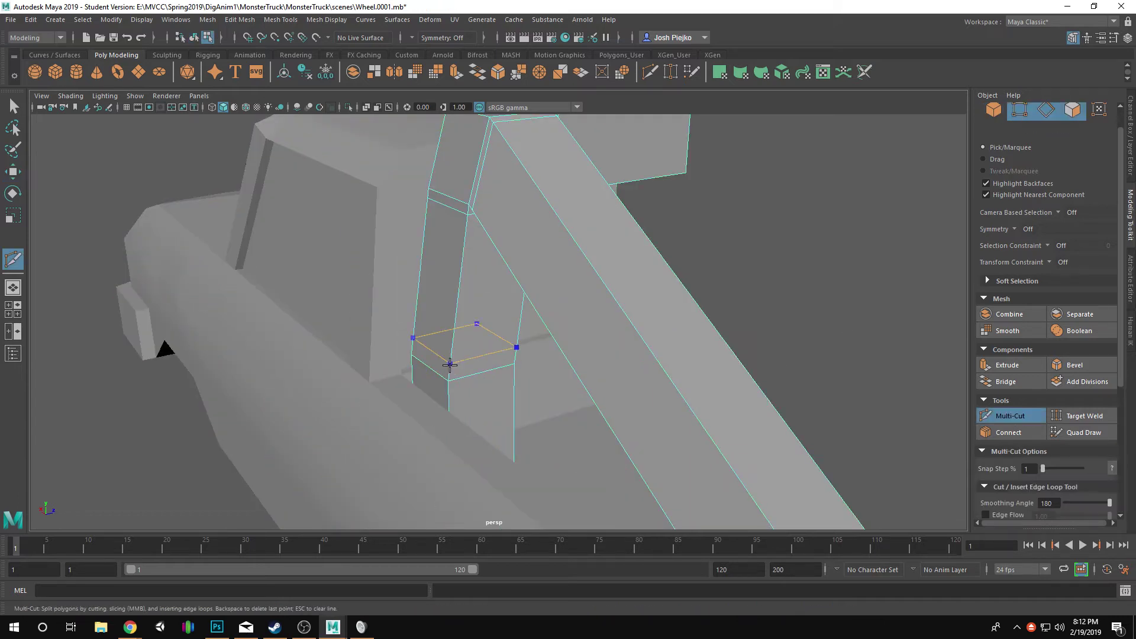
ctrl+click(471, 383)
alt+drag(466, 378, 514, 379)
alt+right_drag(514, 379, 297, 360)
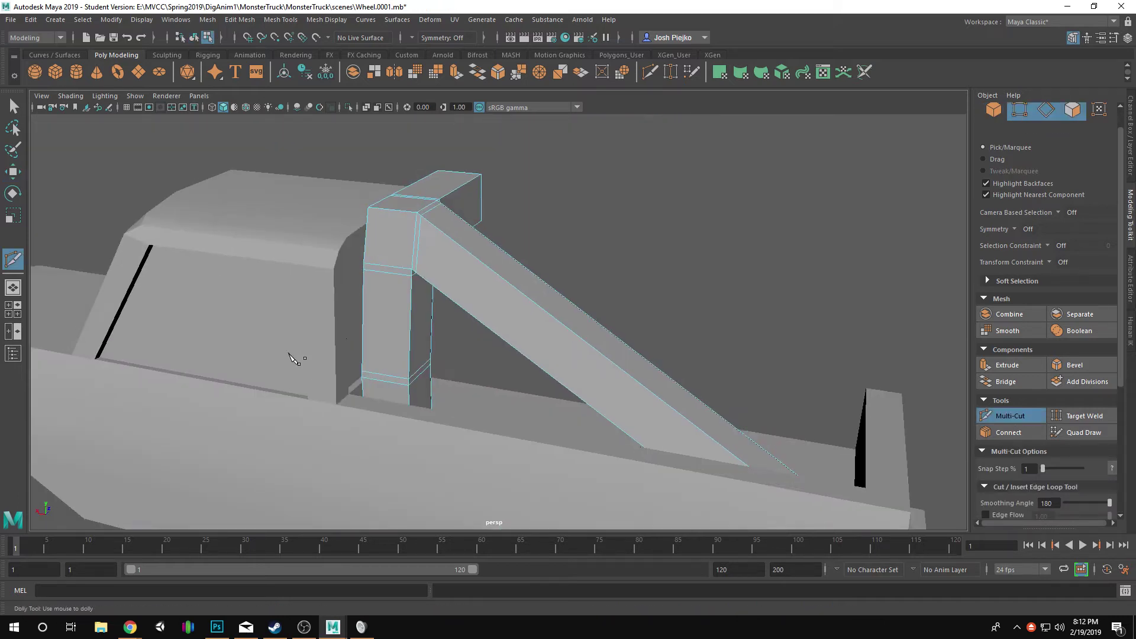
- Examine the smoothed roll bar from around the cab and bed to judge its bends and base
key(w)
alt+middle_drag(363, 305, 416, 338)
alt+drag(416, 337, 444, 337)
right_drag(487, 289, 780, 108)
alt+drag(770, 271, 685, 270)
click(942, 382)
alt+drag(941, 382, 484, 303)
key(ctrl+z)
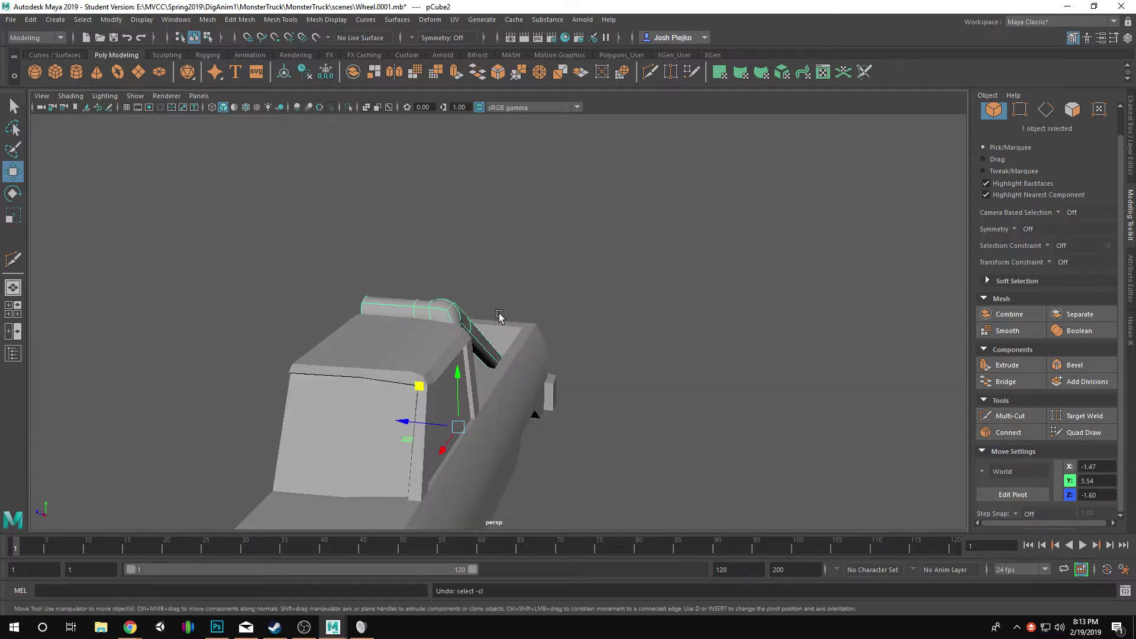
- Select the upper vertices of the unsmoothed roll bar and switch to the side orthographic view
key(1)
alt+drag(517, 355, 406, 330)
key(F9)
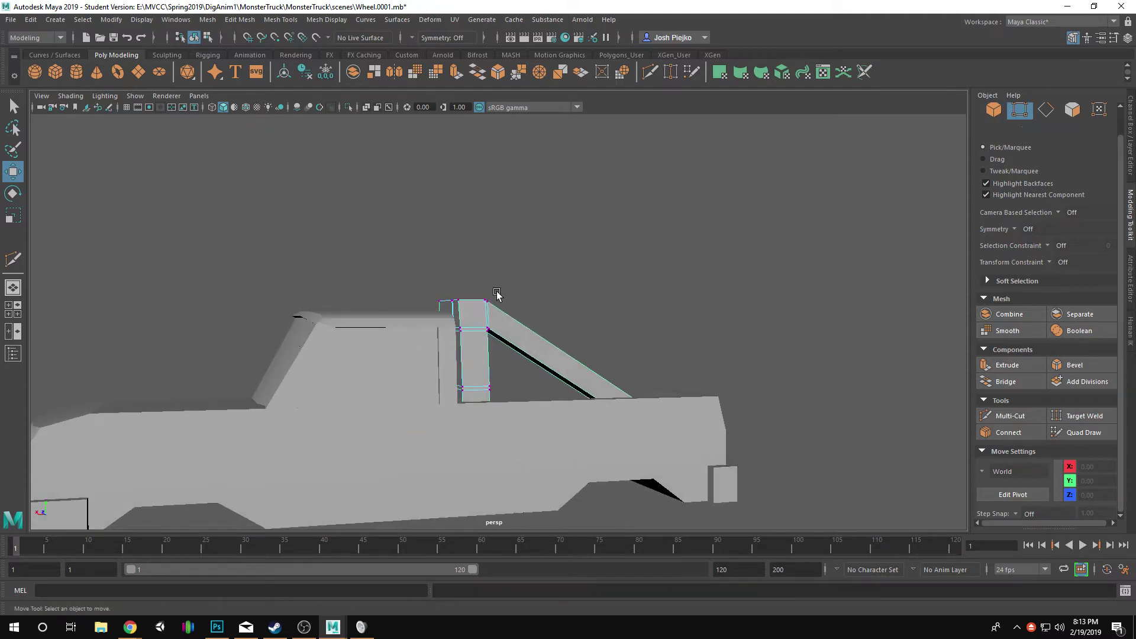
drag(373, 258, 535, 351)
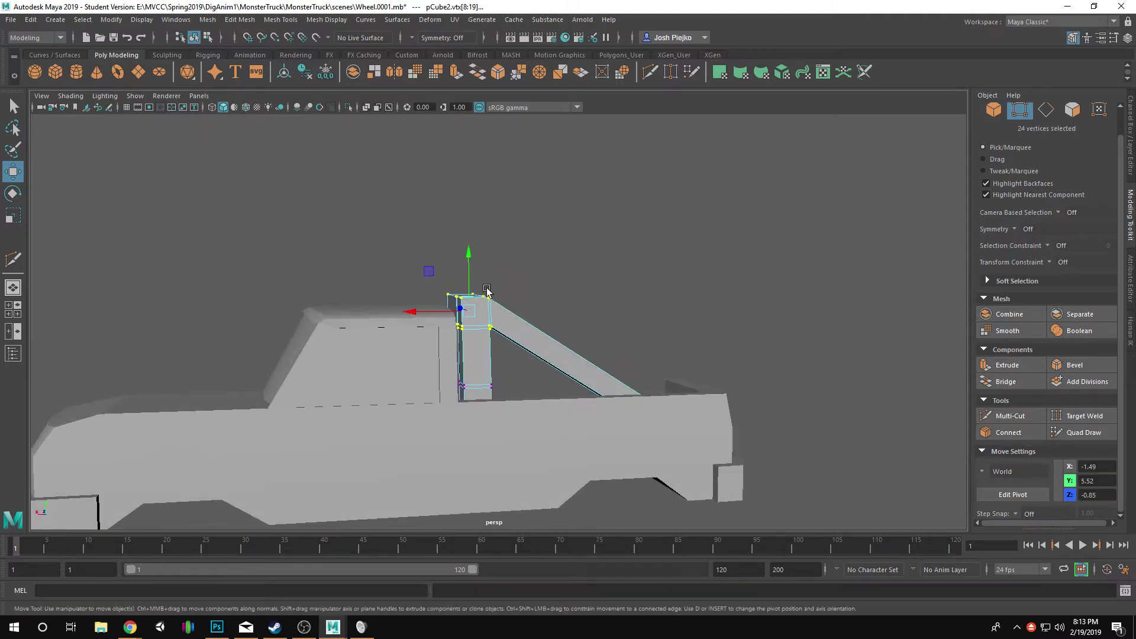
click(199, 95)
mouse_move(254, 132)
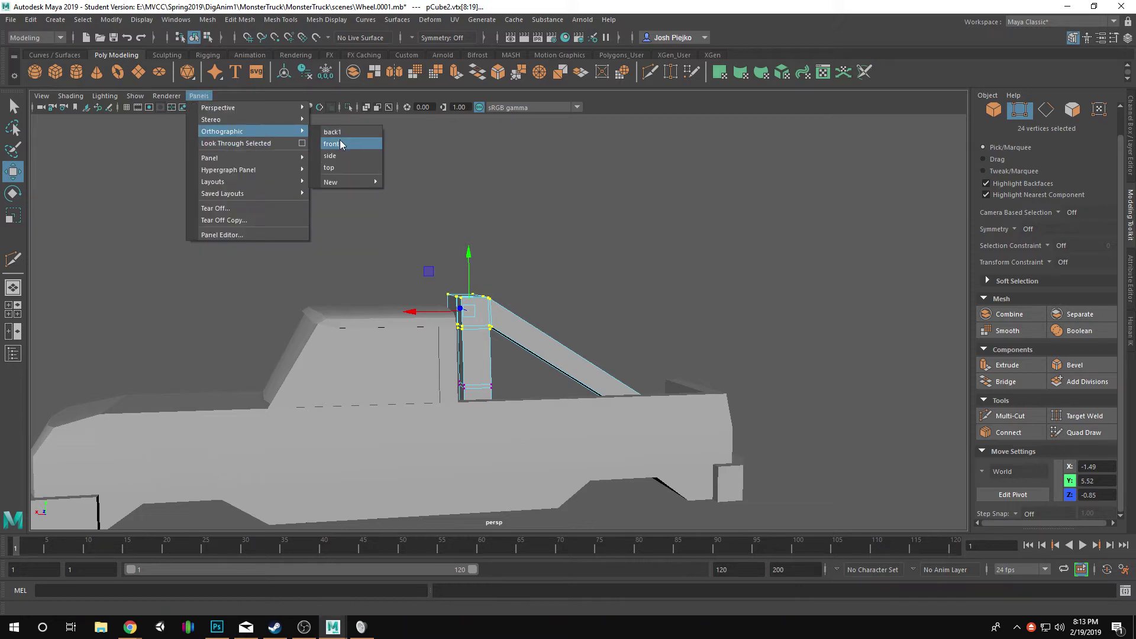
click(346, 164)
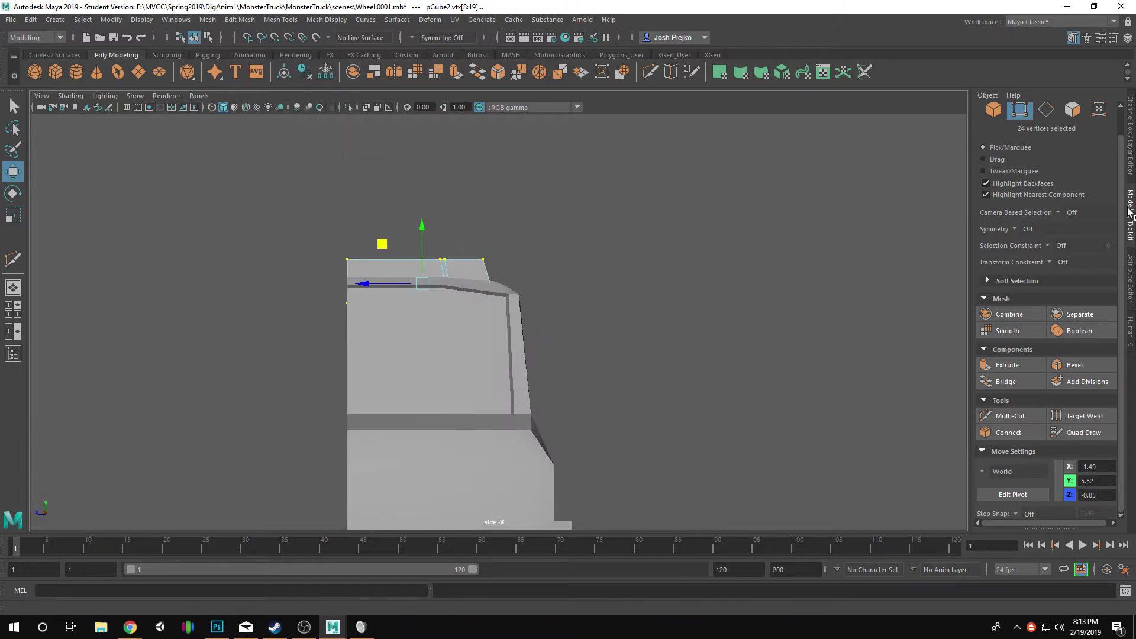
- Show the reference layer and raise the selected vertices to Y about 5.62 to match the reference roll bar
click(1130, 148)
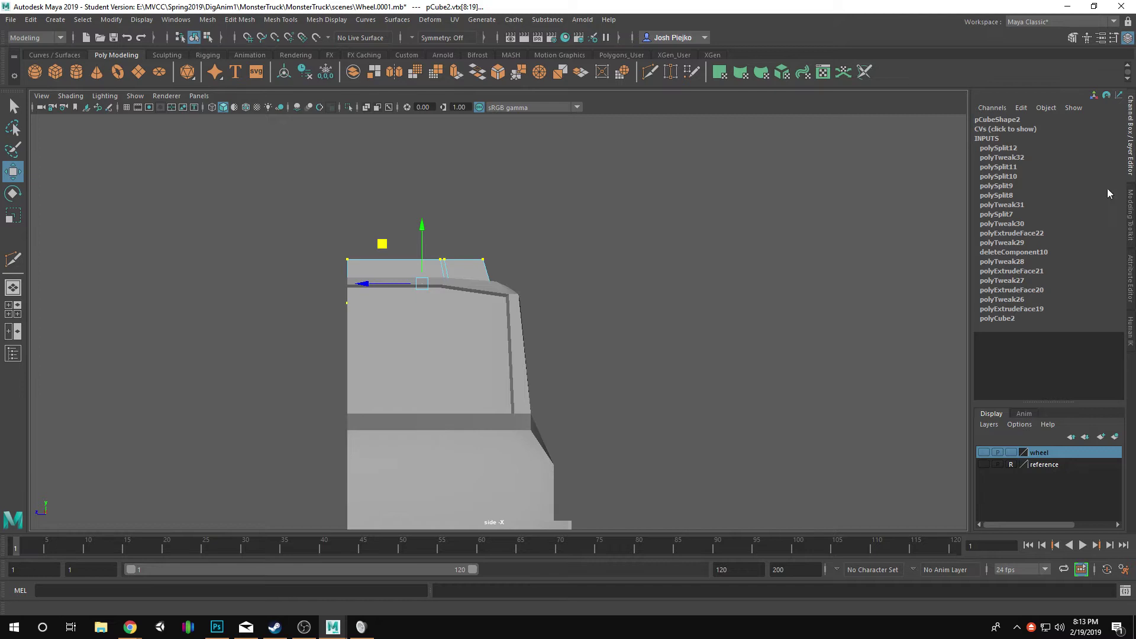
click(984, 465)
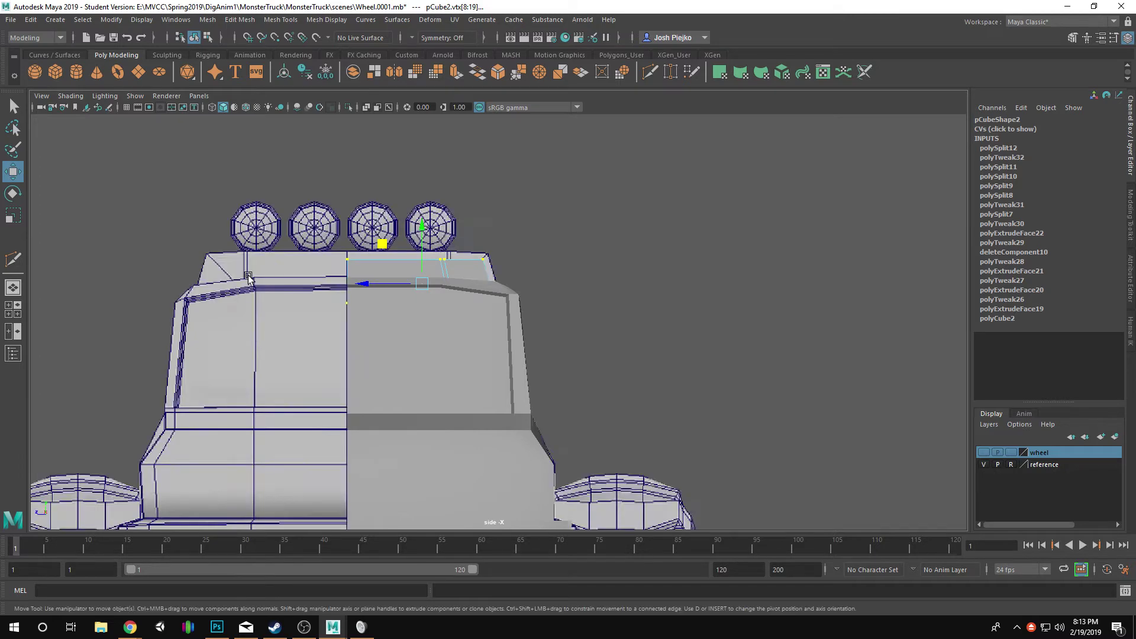
drag(415, 230, 412, 219)
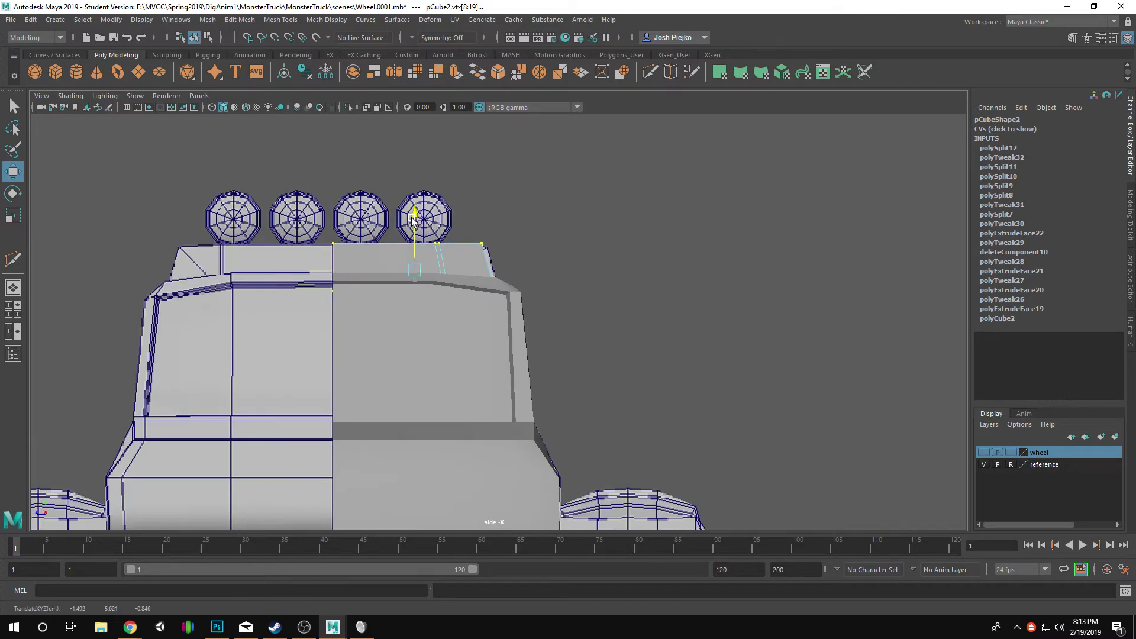
- Nudge the roll bar's outer top vertices slightly outward, then return to object mode in the perspective view
scroll(541, 261, up, 2)
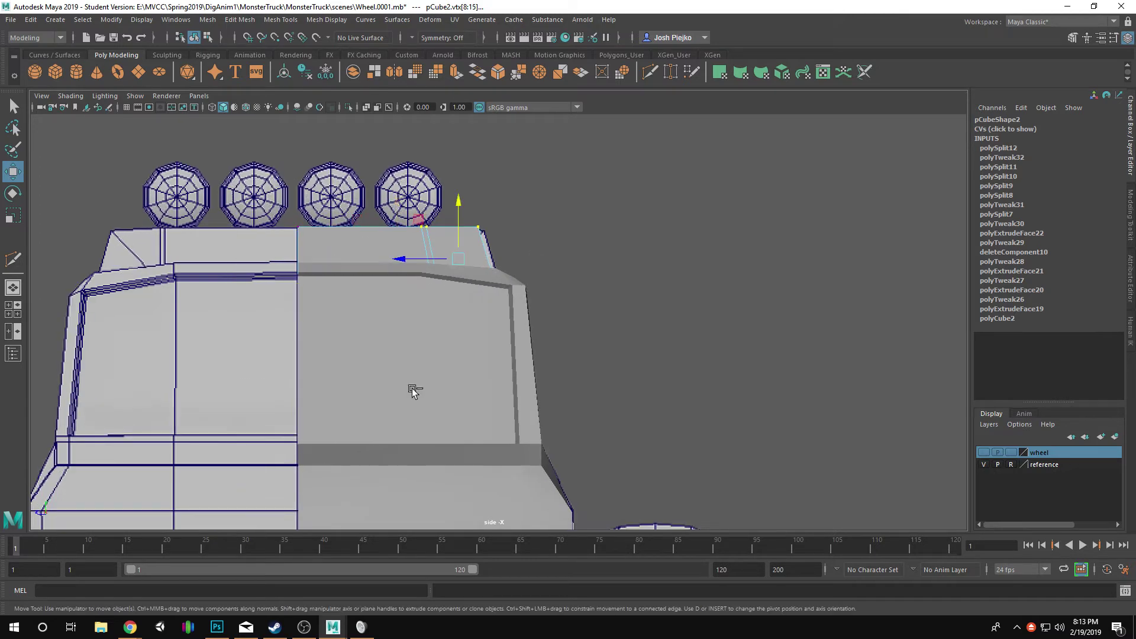
drag(388, 255, 402, 257)
right_drag(404, 257, 540, 183)
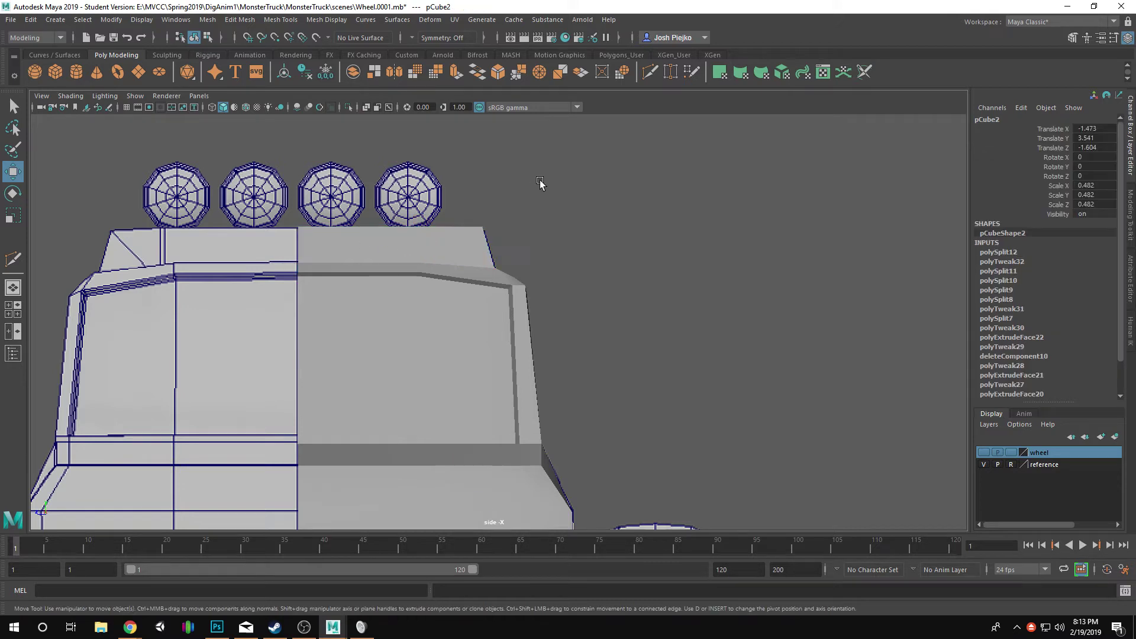
click(540, 183)
click(436, 246)
click(199, 95)
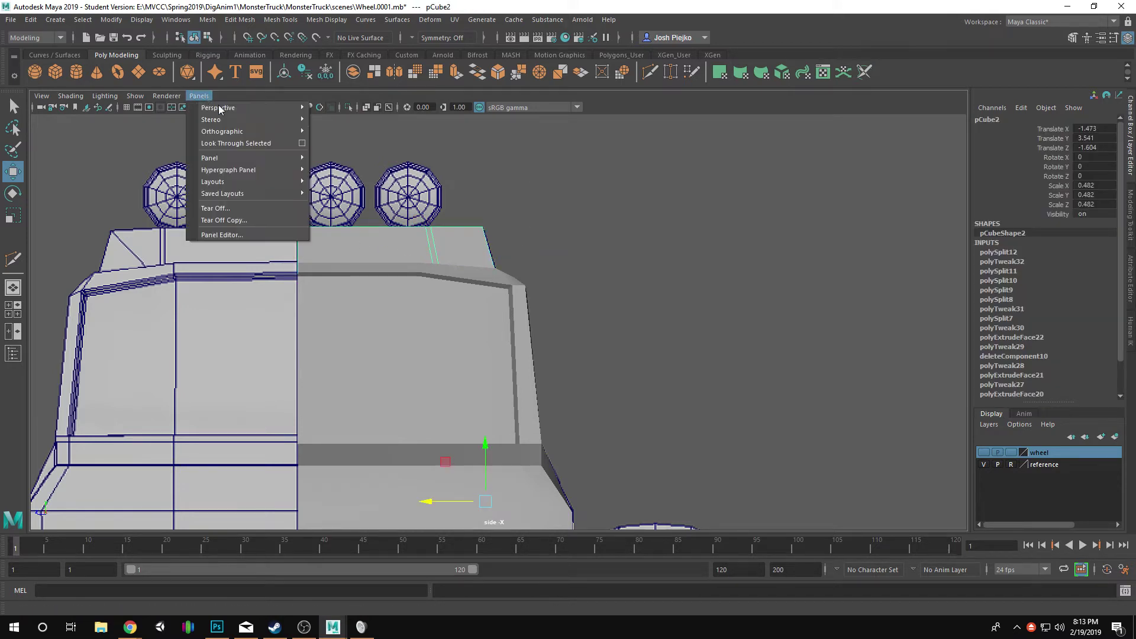
mouse_move(237, 109)
click(368, 115)
- Examine the shape and placement of the round light on top of the reference truck's roll bar
alt+drag(449, 355, 537, 316)
alt+middle_drag(189, 333, 497, 470)
alt+right_drag(497, 470, 923, 450)
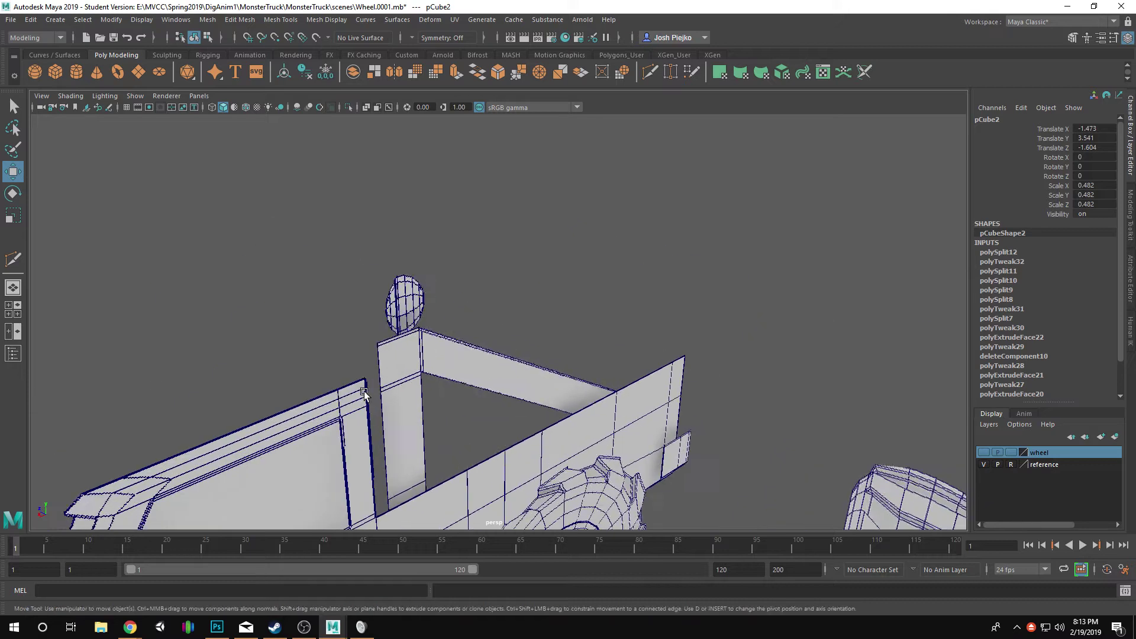
alt+middle_drag(363, 398, 949, 389)
alt+right_drag(949, 388, 1126, 367)
alt+right_drag(637, 400, 432, 313)
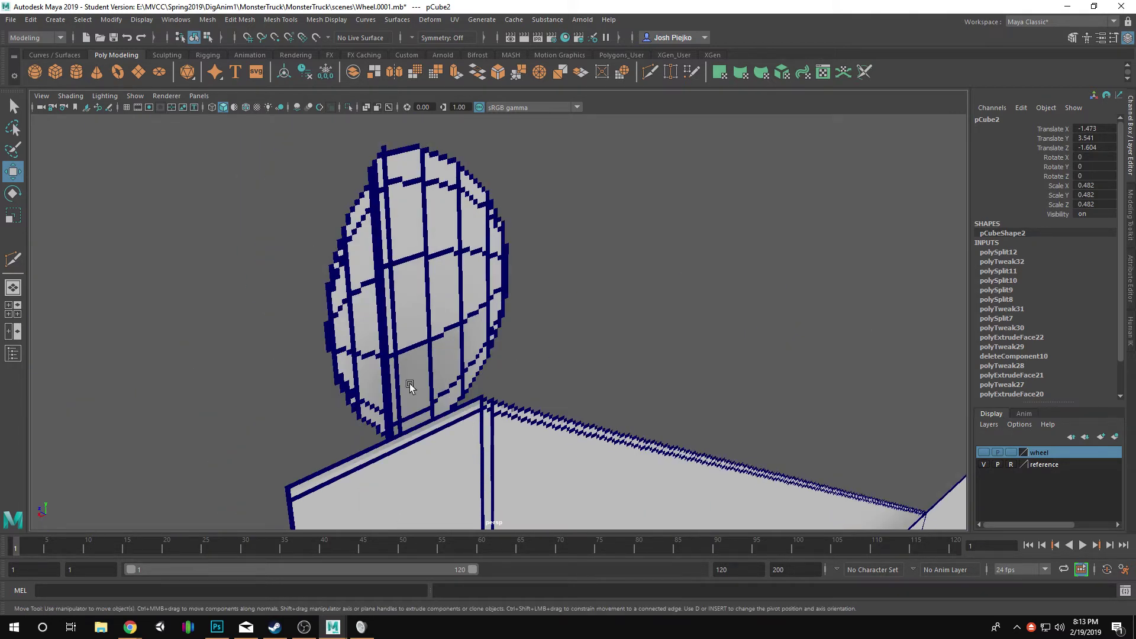
alt+right_drag(371, 233, 233, 308)
alt+middle_drag(622, 437, 296, 322)
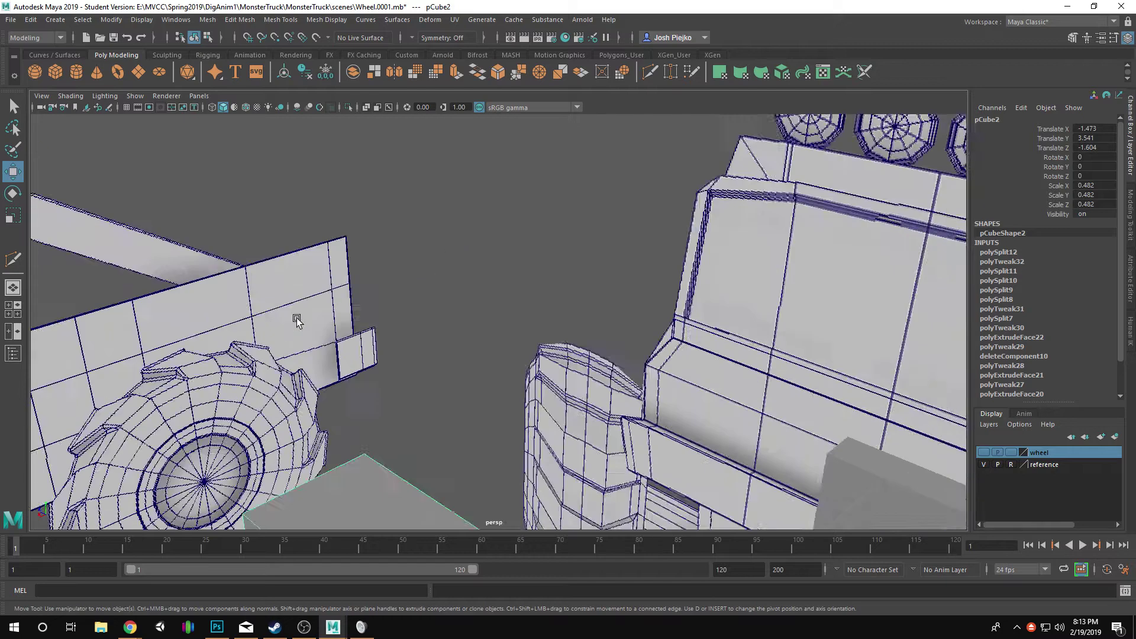
alt+right_drag(666, 375, 330, 313)
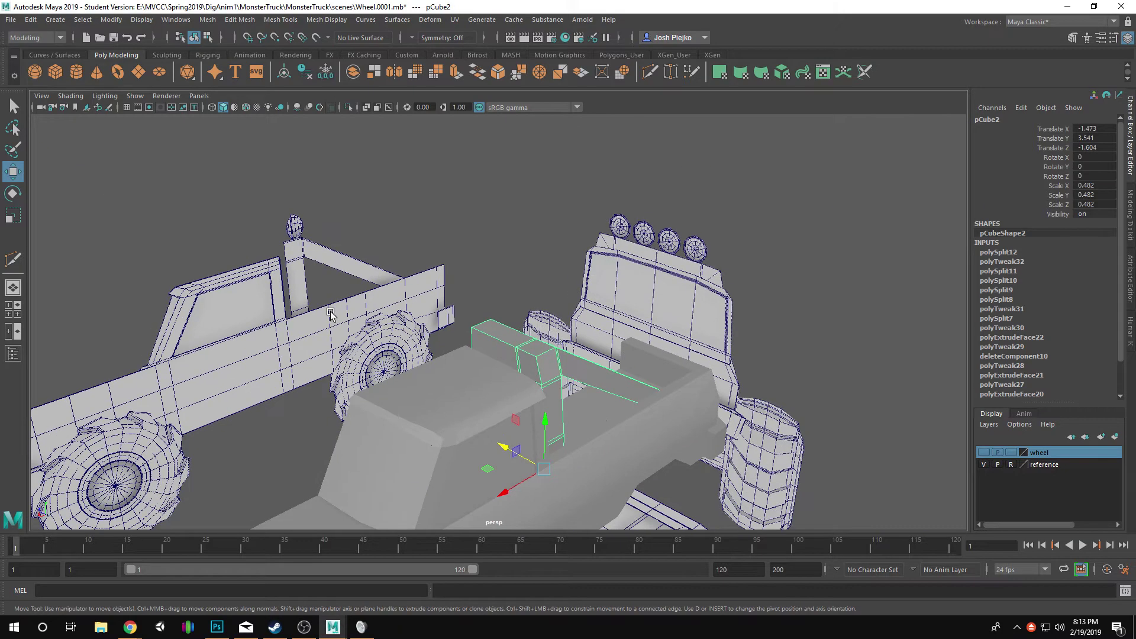
- Create a polygon sphere and raise it to Y about 5.53 at the cab roof
click(35, 72)
alt+right_drag(604, 442, 467, 432)
alt+middle_drag(468, 432, 479, 353)
drag(472, 355, 469, 201)
alt+middle_drag(469, 201, 477, 224)
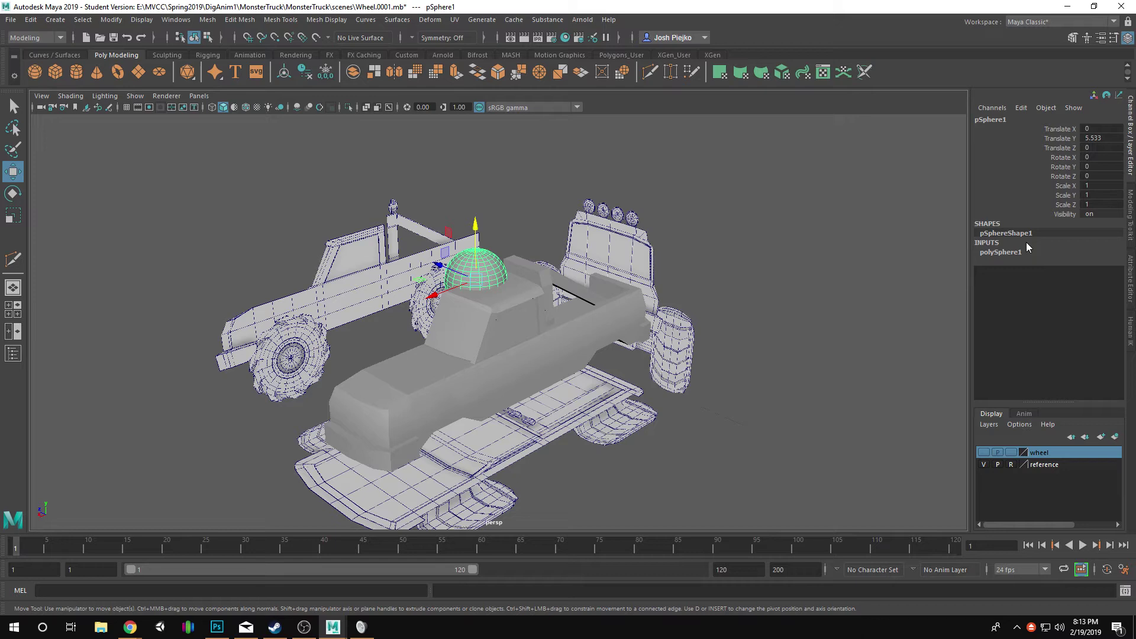
- Set the sphere's axis and height subdivisions to 10 each
click(1026, 250)
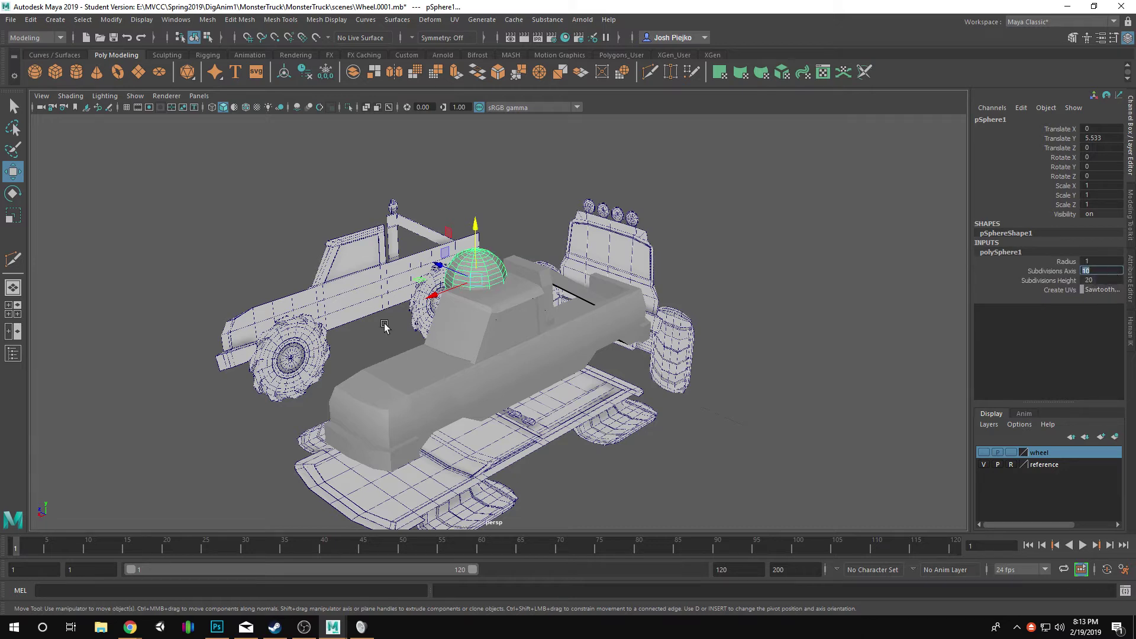
alt+drag(461, 305, 450, 265)
key(e)
alt+right_drag(497, 298, 564, 317)
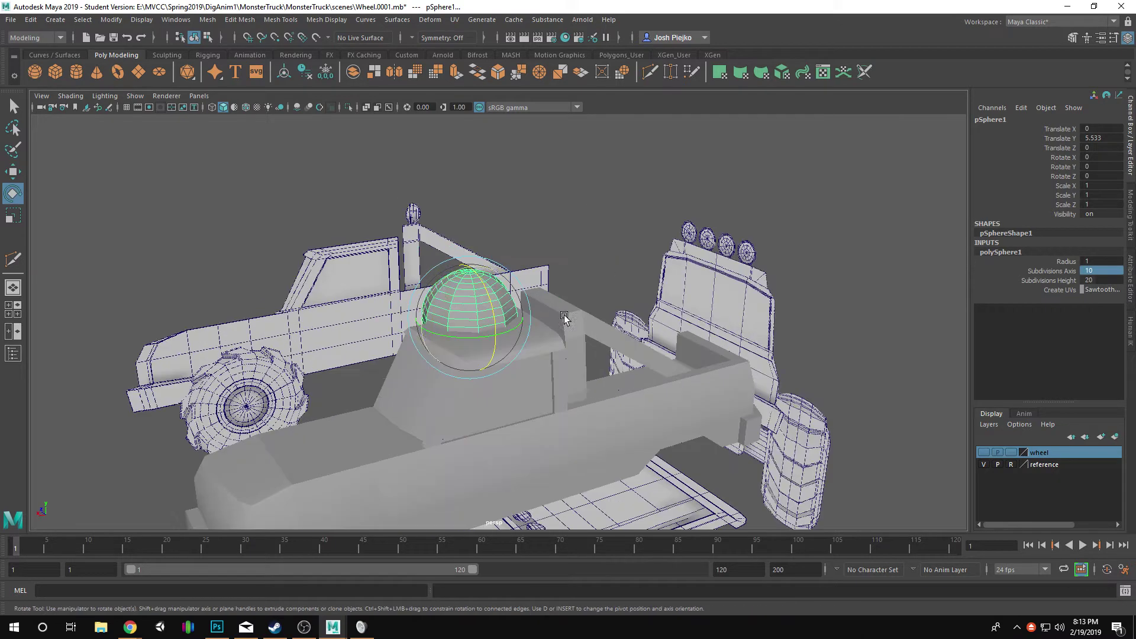
double_click(1096, 280)
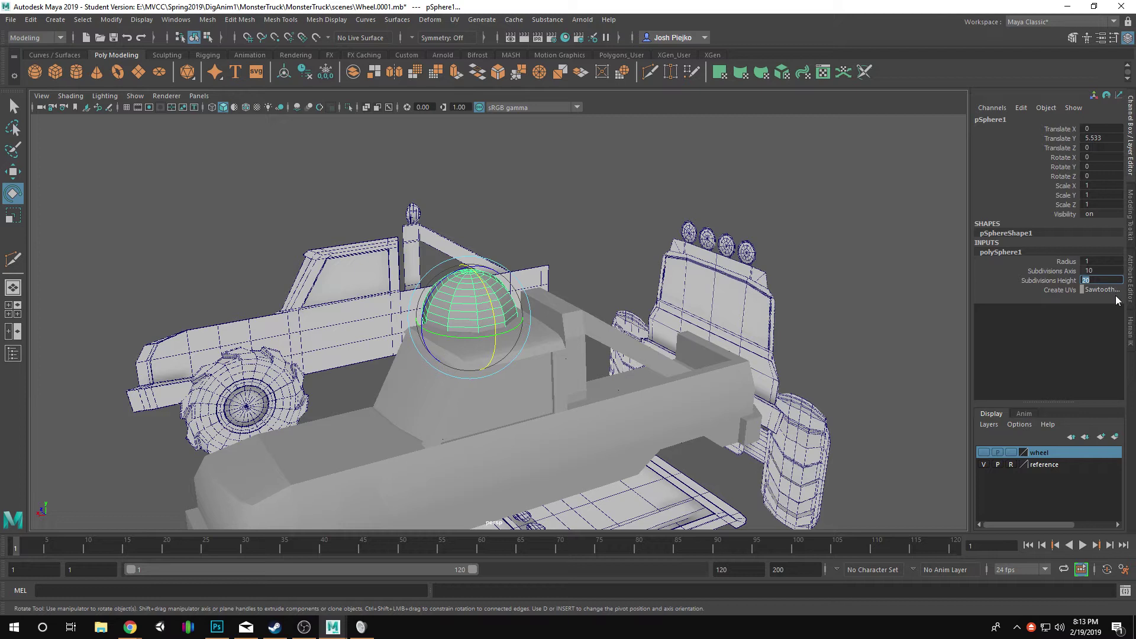
key(Return)
- Rotate the sphere to 90 degrees about Z
drag(448, 271, 387, 330)
click(1101, 175)
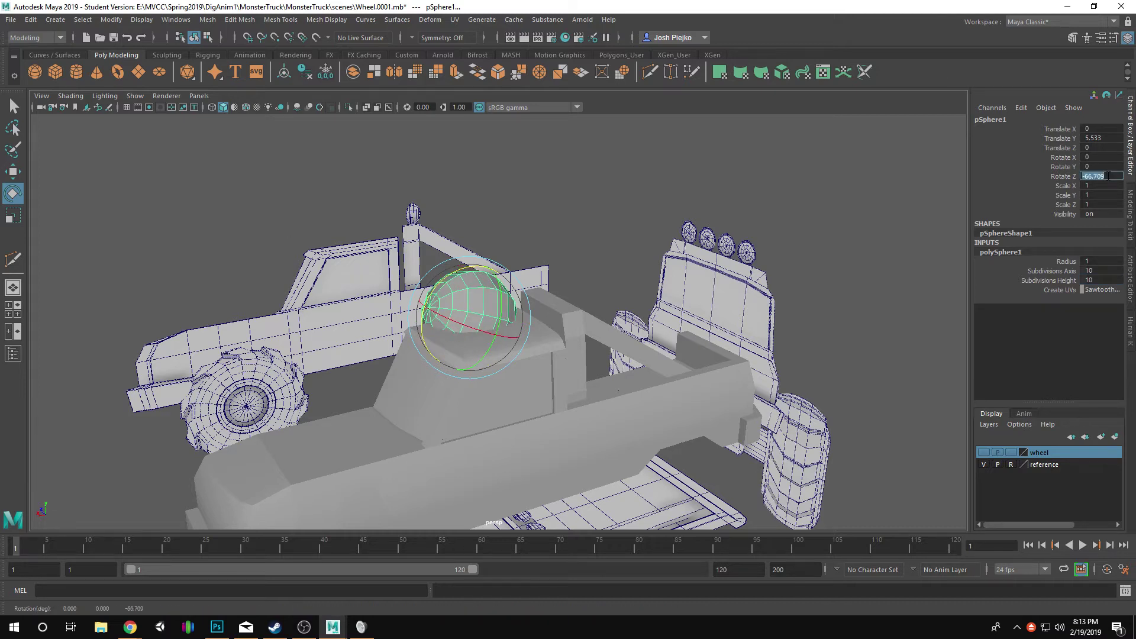
text(90)
key(Return)
alt+drag(476, 323, 603, 326)
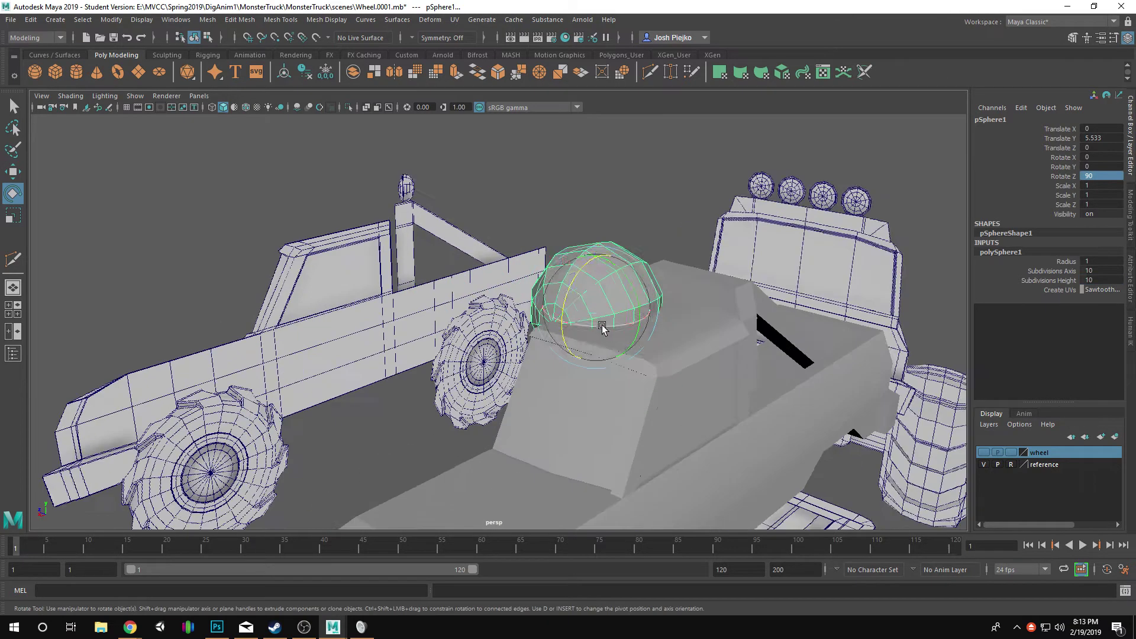
- Move the sphere above the roll bar, to X about -1.84 and Y about 6.85
key(w)
alt+middle_drag(585, 301, 604, 324)
alt+drag(605, 323, 343, 285)
alt+middle_drag(343, 285, 430, 284)
drag(291, 330, 405, 342)
drag(456, 277, 456, 202)
click(199, 96)
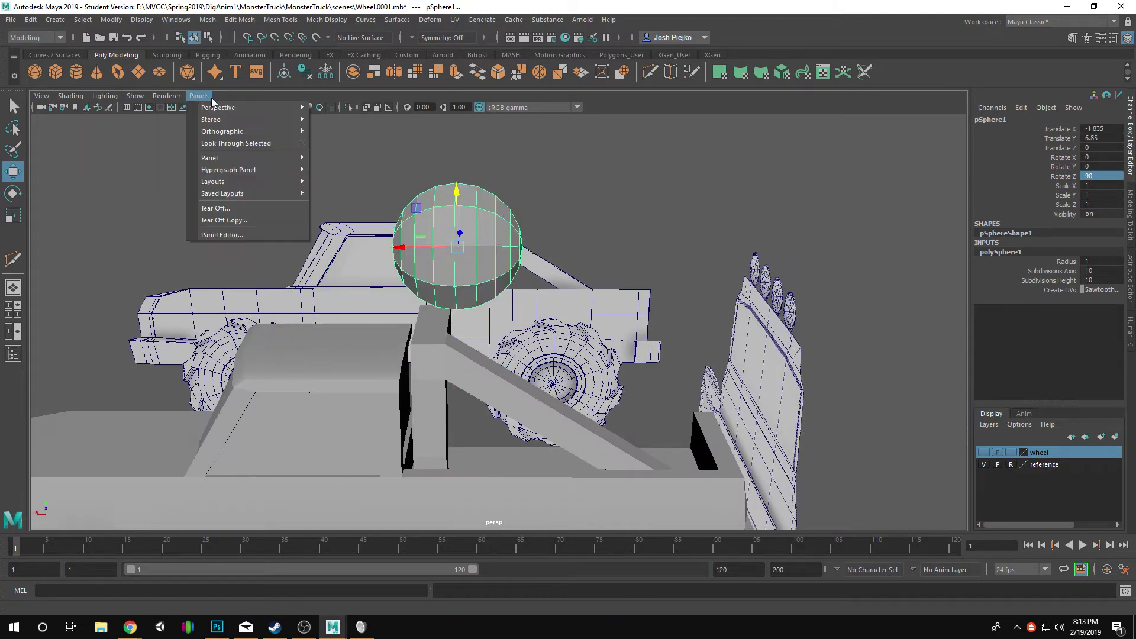
mouse_move(225, 135)
click(361, 145)
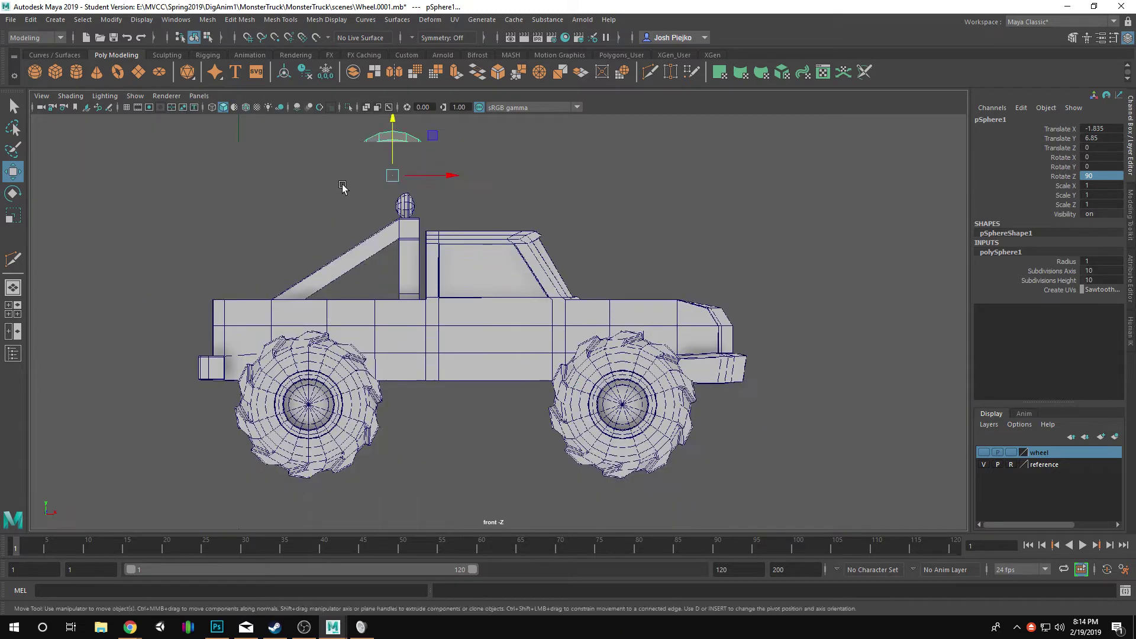
alt+middle_drag(343, 188, 363, 264)
scroll(362, 264, up, 1)
- Switch to the back1 orthographic view and move the sphere aside to X about -3.37, clear of the reference light
click(199, 96)
mouse_move(213, 135)
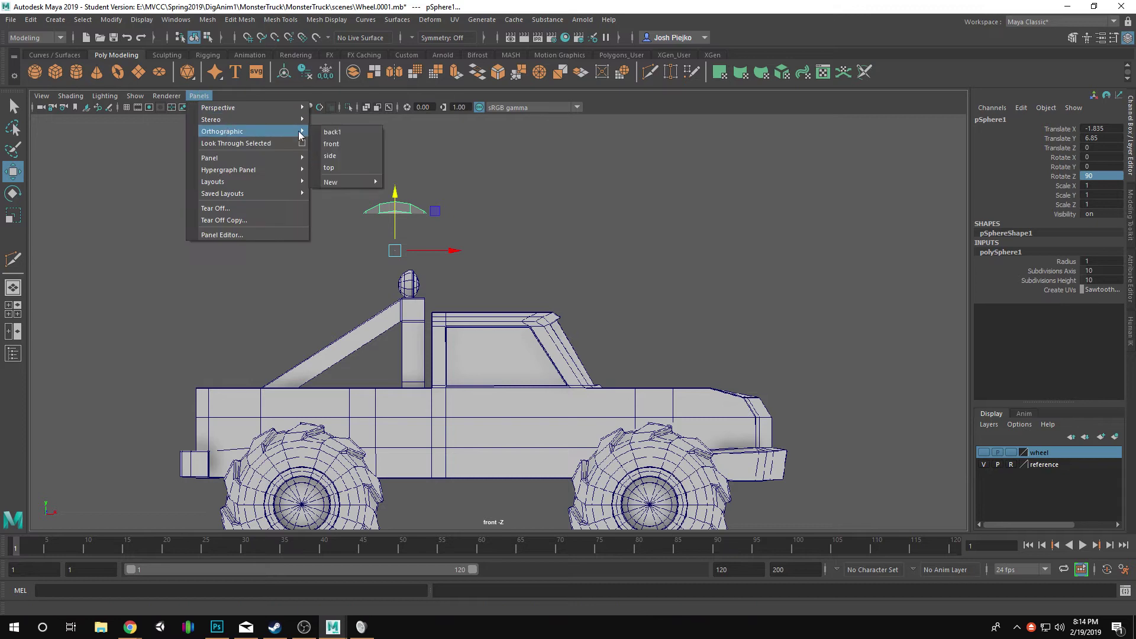
click(337, 132)
alt+middle_drag(330, 183, 49, 398)
scroll(444, 353, up, 2)
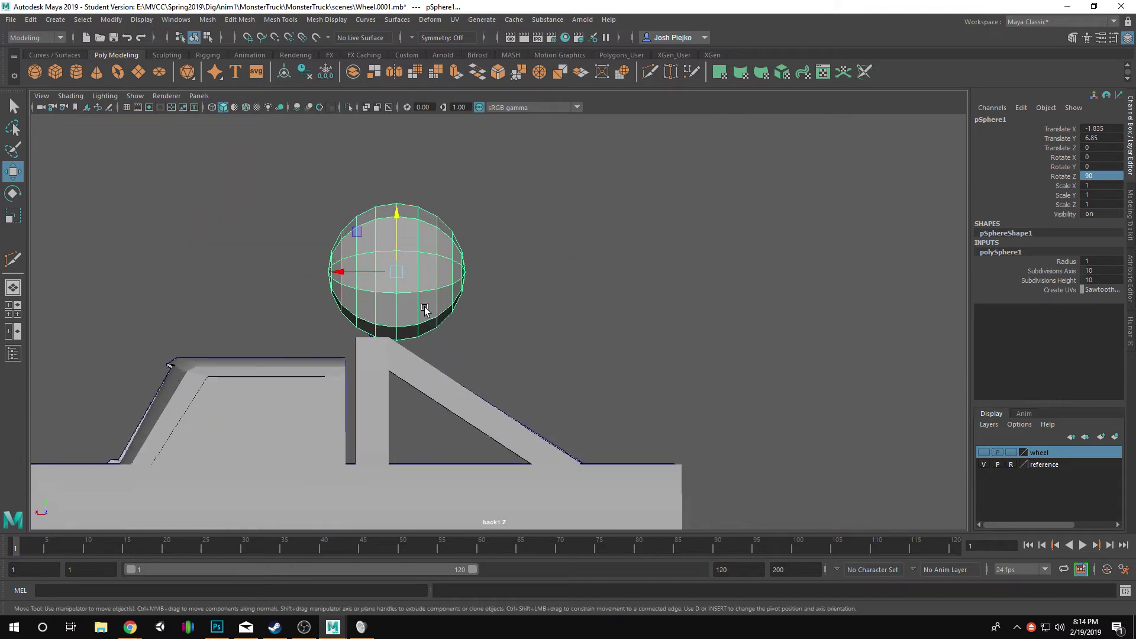
scroll(515, 283, down, 1)
mouse_move(423, 265)
mouse_down()
mouse_move(509, 269)
mouse_move(492, 270)
mouse_up()
scroll(609, 282, up, 2)
- With X-Ray shading on, scale the sphere uniformly to about 0.38 and place it over the reference light
click(71, 96)
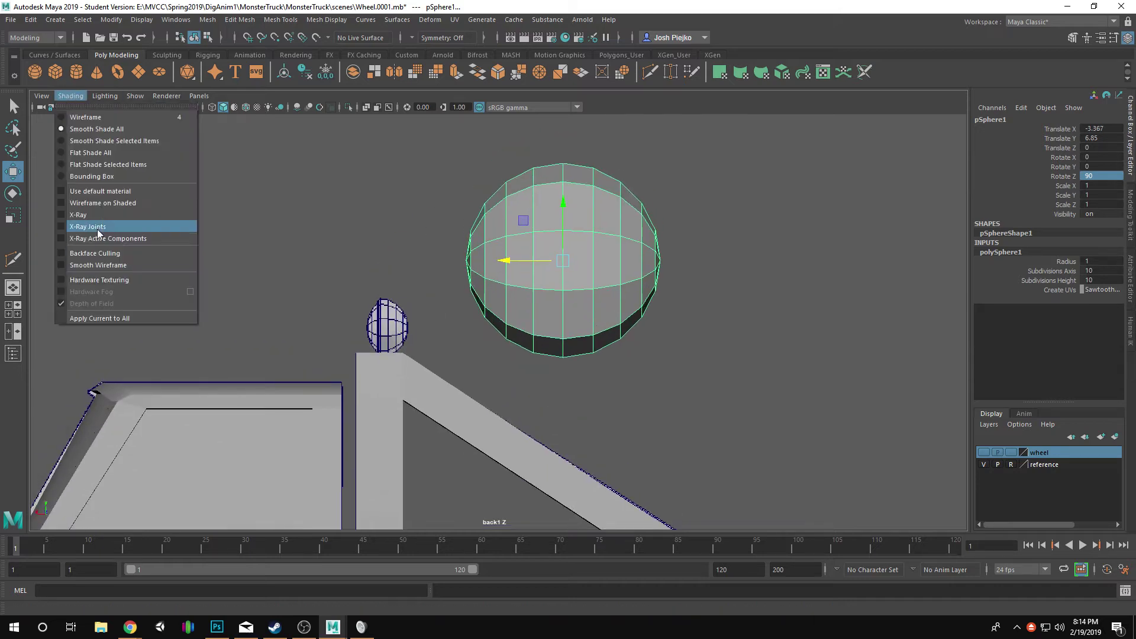
click(88, 215)
key(r)
drag(563, 261, 467, 319)
key(w)
drag(564, 260, 381, 323)
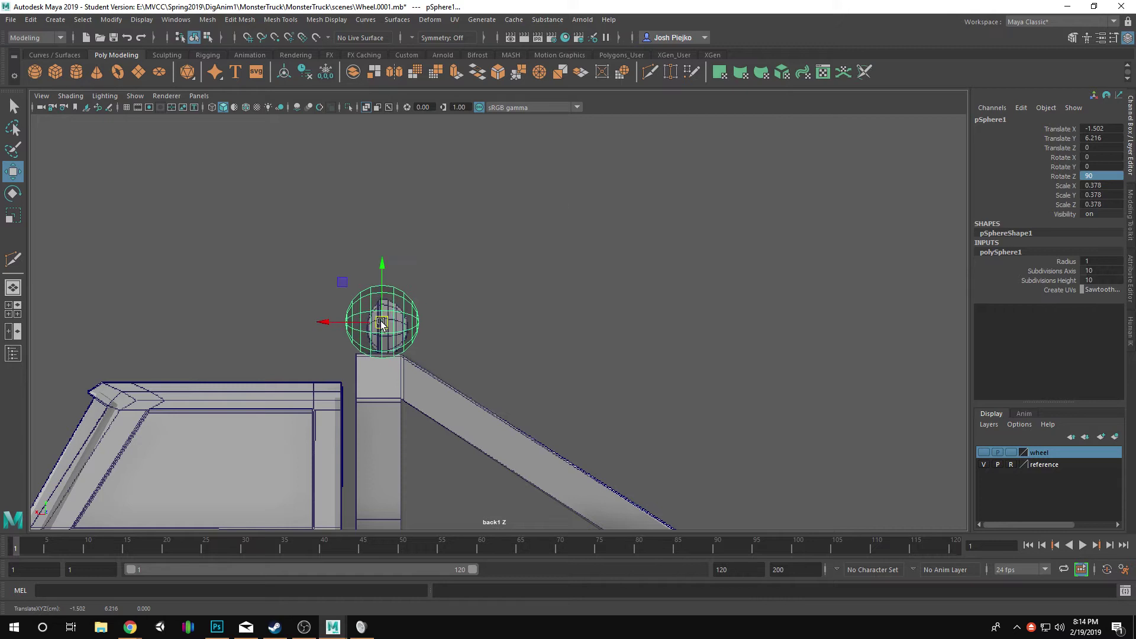
- Scale the sphere uniformly down to 0.29 and lower it to Y about 6.16 to match the reference light's height
alt+middle_drag(382, 324, 414, 312)
alt+right_drag(414, 313, 609, 370)
alt+middle_drag(248, 319, 388, 307)
alt+right_drag(388, 307, 513, 304)
key(r)
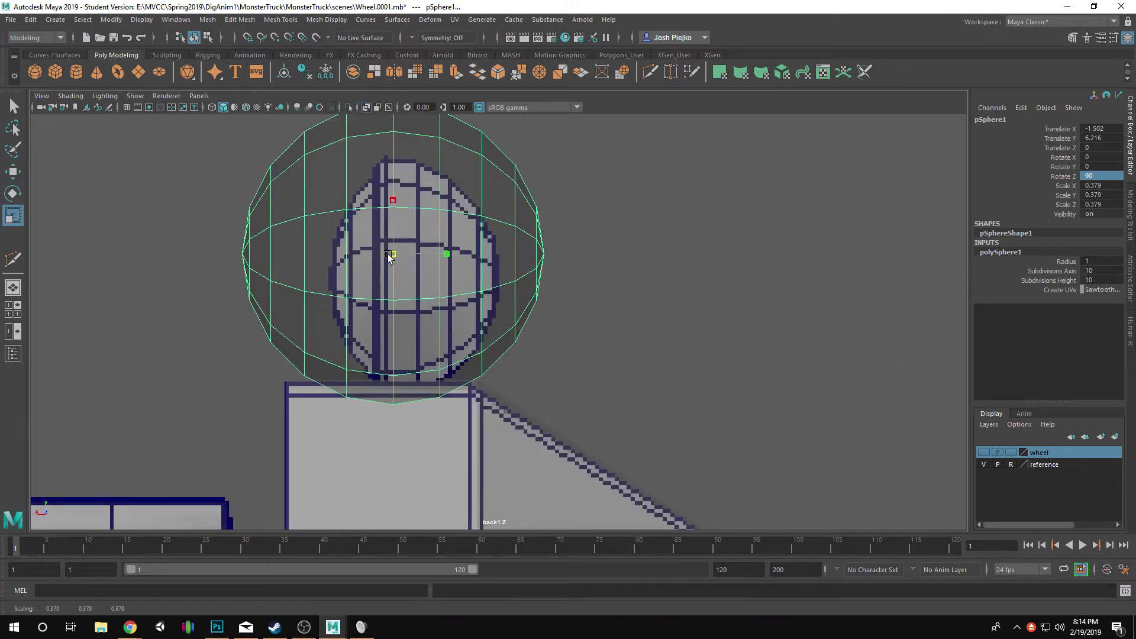
drag(393, 253, 359, 264)
key(w)
drag(390, 208, 391, 222)
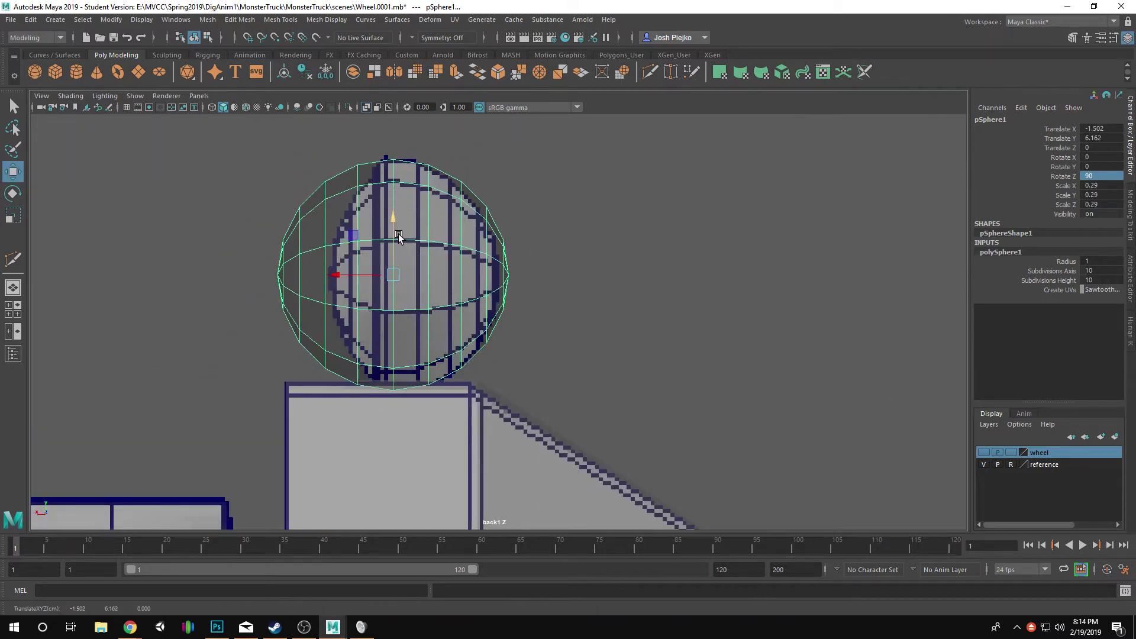
- Fine-tune the sphere over the reference light to X about -1.481, Y about 6.161 and a uniform scale of 0.295
drag(334, 277, 328, 276)
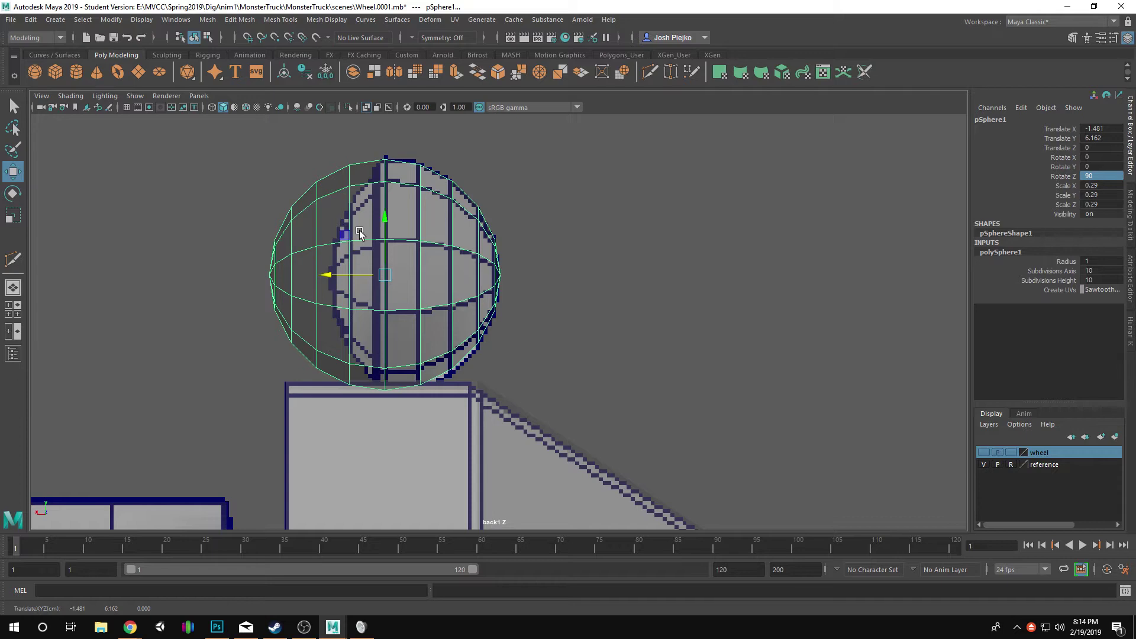
drag(382, 223, 380, 228)
key(r)
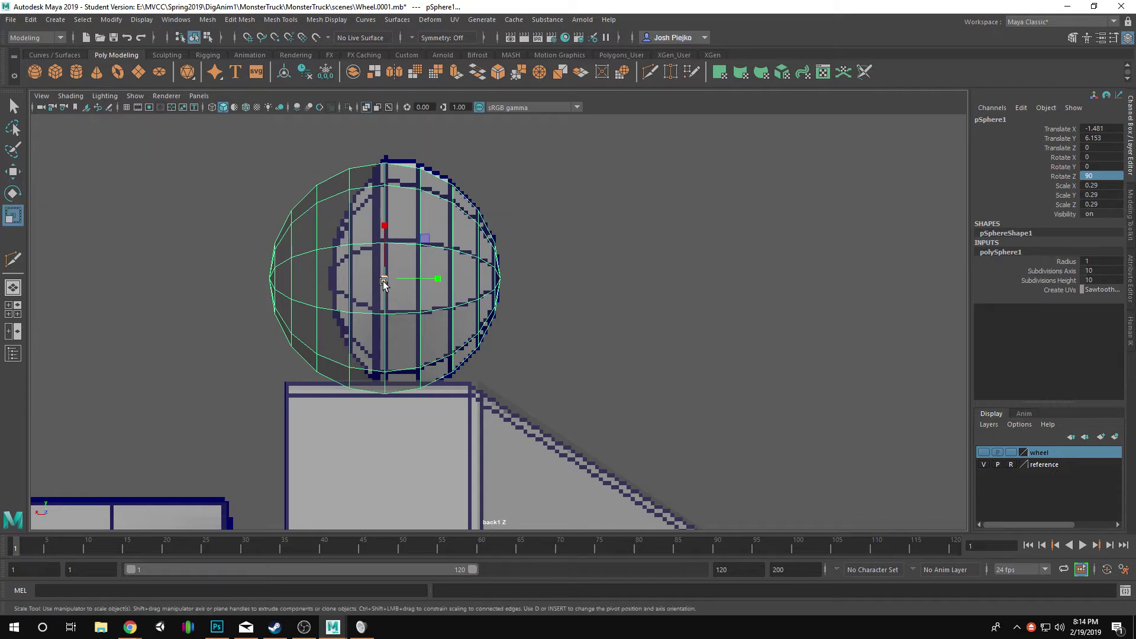
drag(386, 281, 388, 280)
key(w)
drag(385, 236, 385, 233)
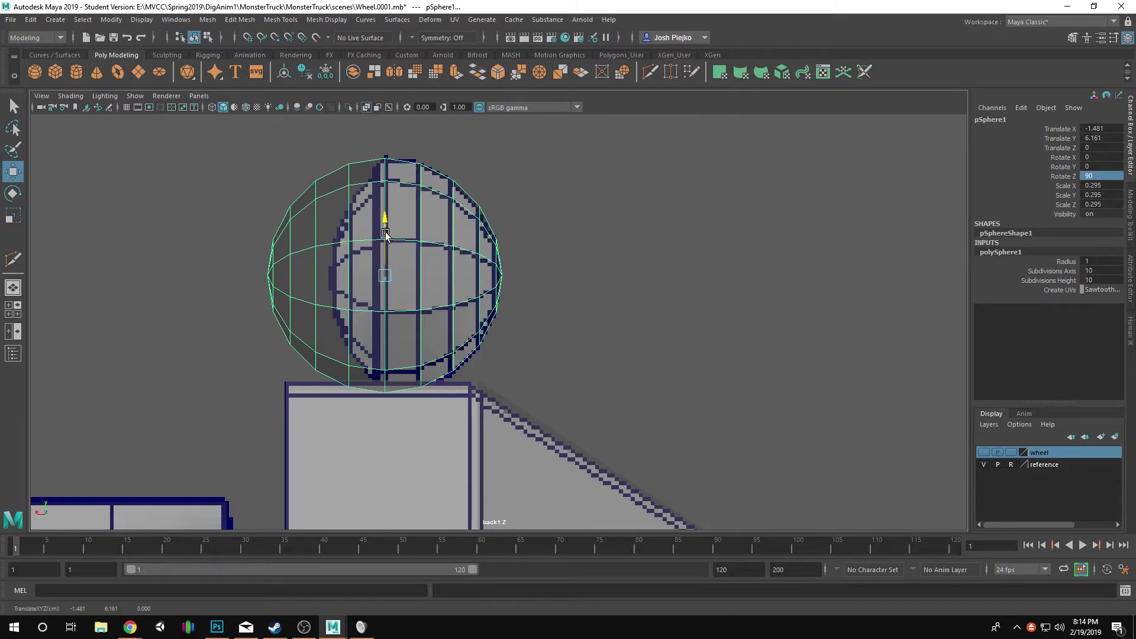
- Move the vertex rings on the sphere's +X half inward, close to its centre ring, to X about -1.366
scroll(507, 293, up, 2)
alt+middle_drag(419, 278, 440, 288)
alt+middle_drag(342, 286, 355, 305)
right_drag(355, 305, 337, 142)
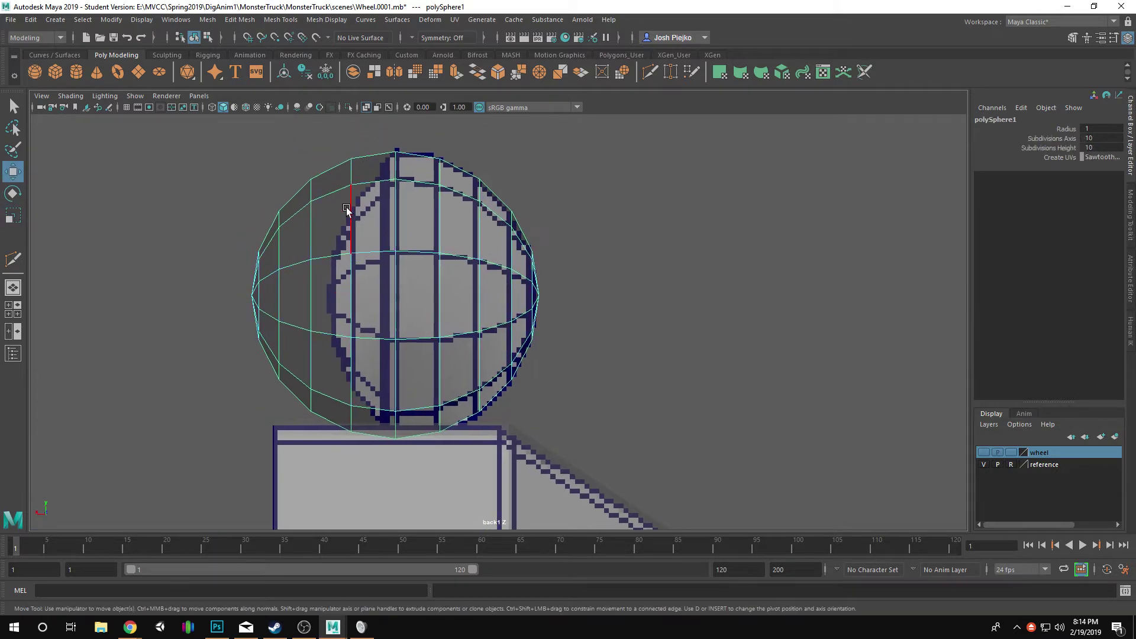
key(F9)
drag(160, 164, 350, 508)
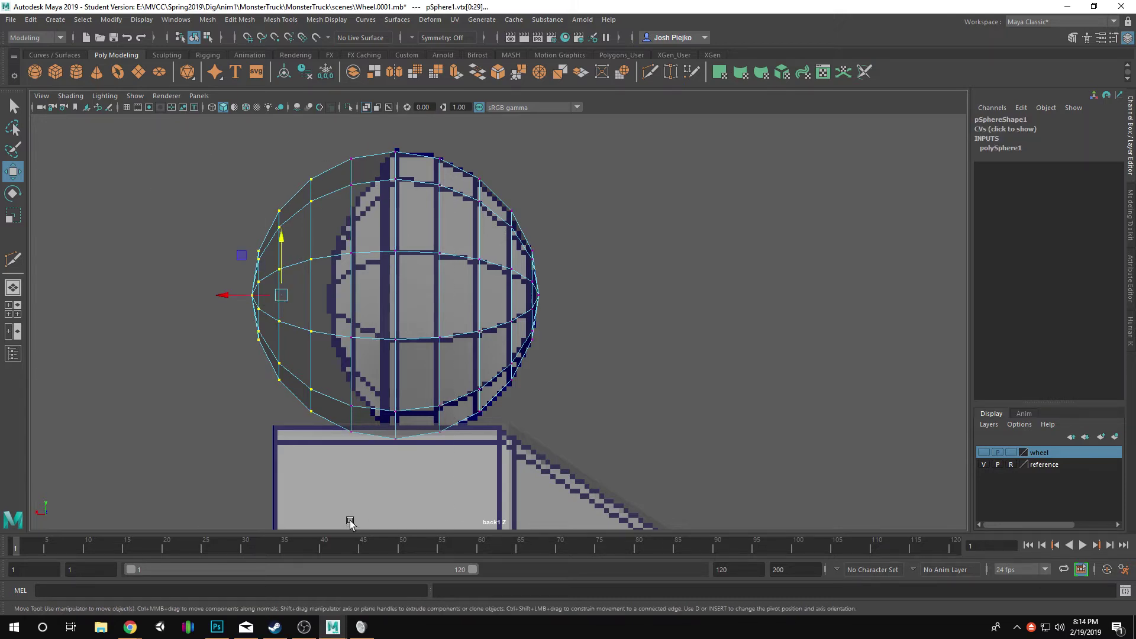
drag(216, 156, 365, 496)
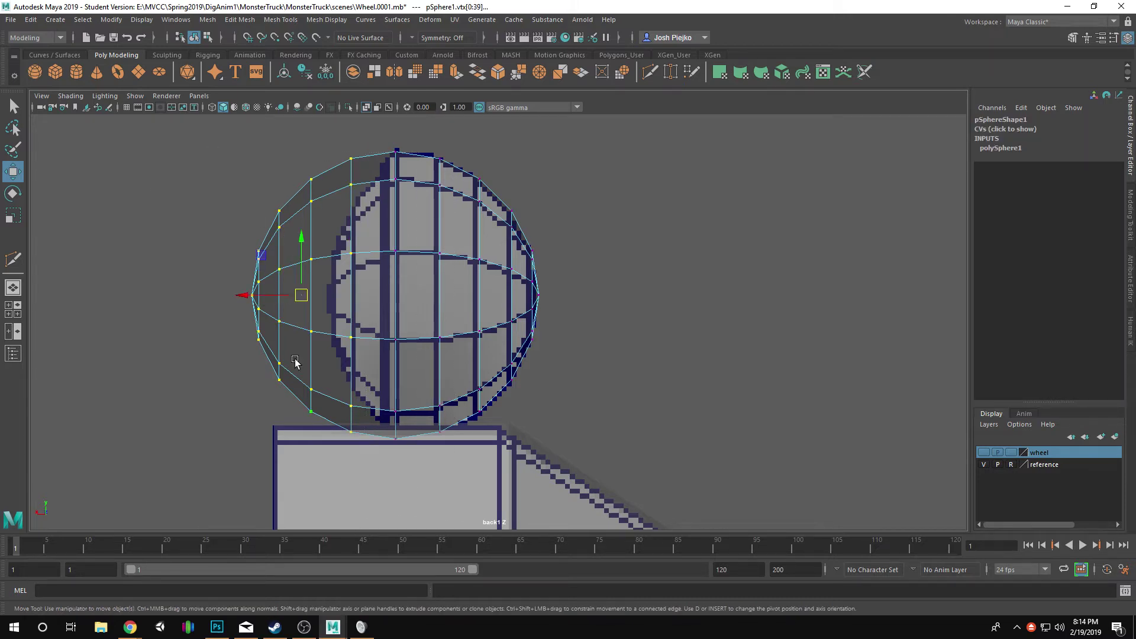
drag(248, 296, 285, 301)
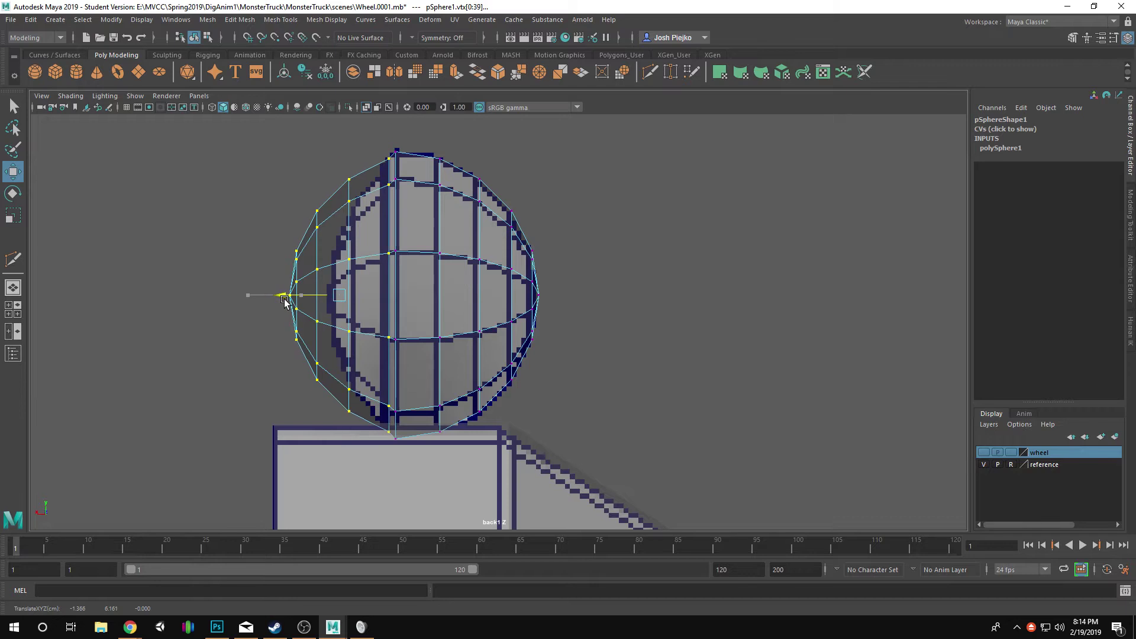
alt+middle_drag(297, 264, 301, 290)
alt+right_drag(300, 291, 384, 313)
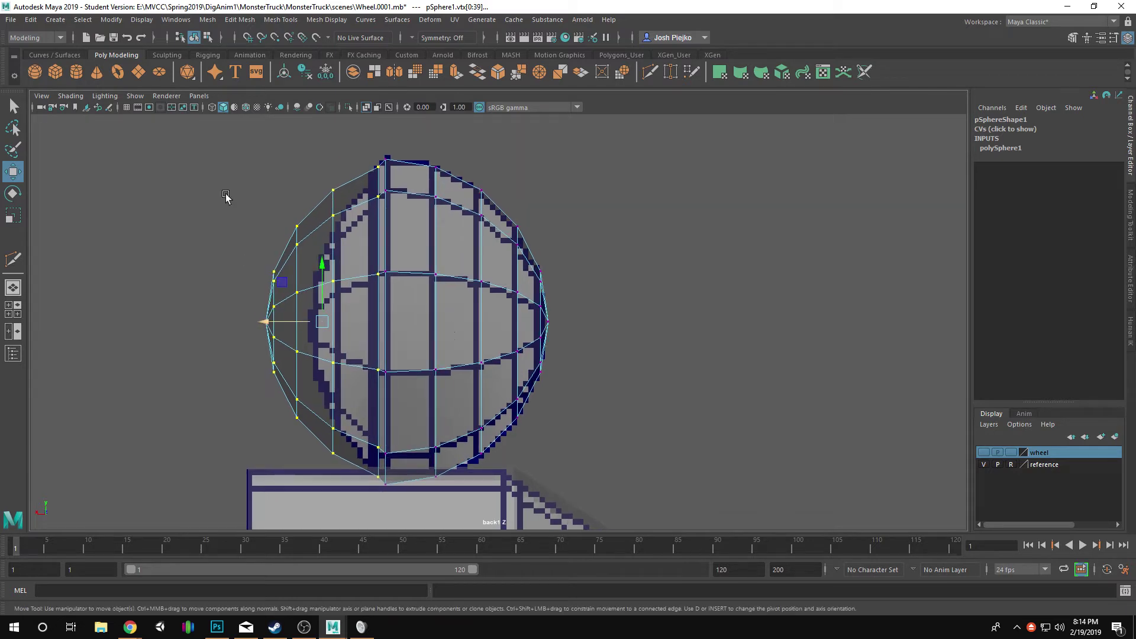
- Align the sphere's two middle vertex rings with each other at X about -1.475, on the reference light's seam
right_drag(377, 189, 361, 163)
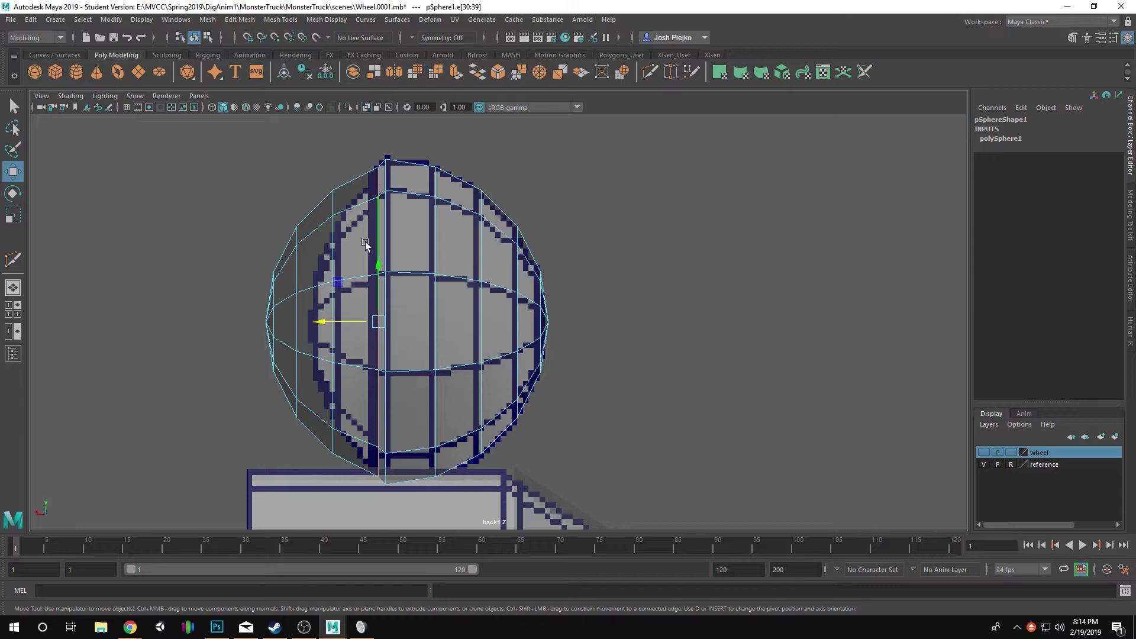
drag(333, 321, 340, 321)
right_drag(339, 321, 543, 214)
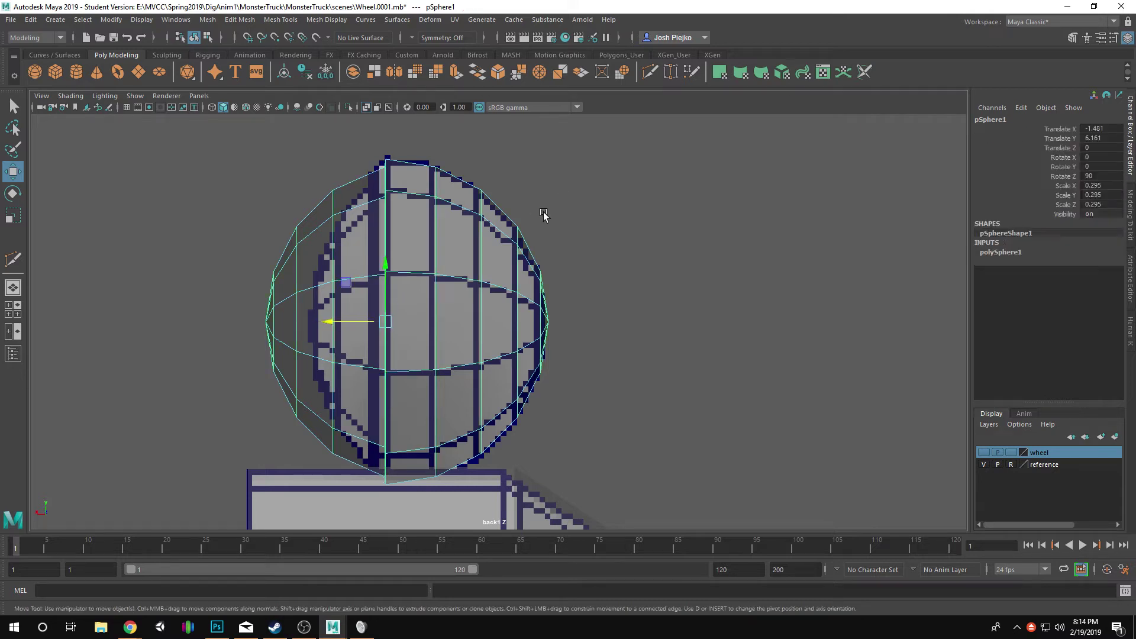
right_drag(395, 207, 311, 190)
drag(280, 133, 370, 322)
drag(366, 149, 384, 568)
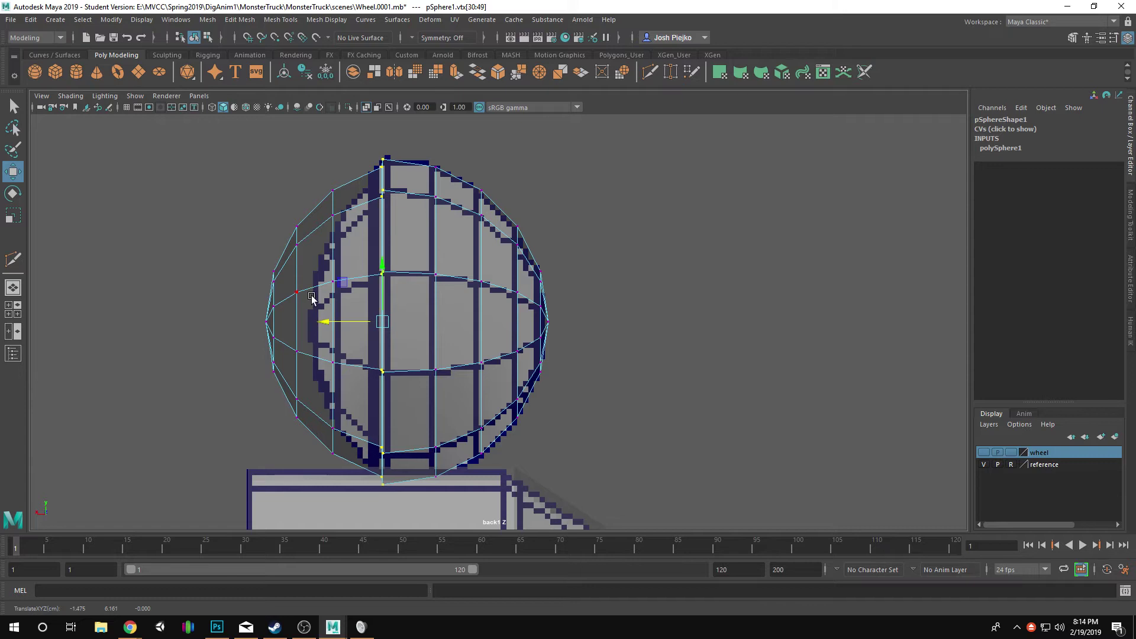
- Flatten the remaining +X vertex rings along X and position them at about -1.378 to match the reference light's shallower side
drag(241, 155, 359, 527)
key(r)
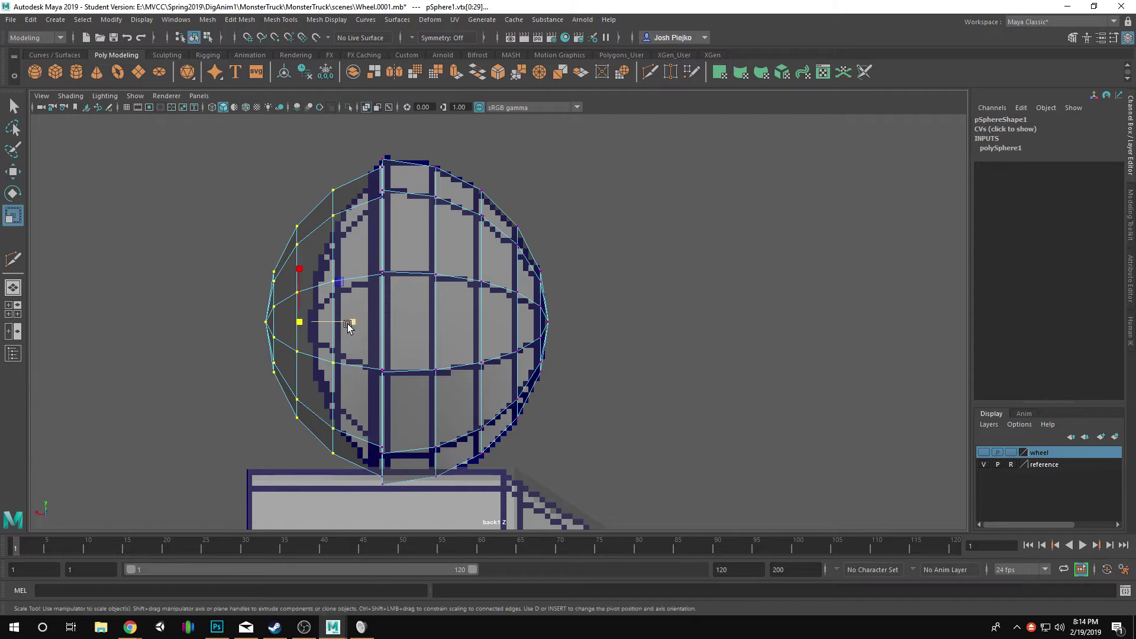
drag(348, 325, 269, 321)
key(w)
key(r)
key(w)
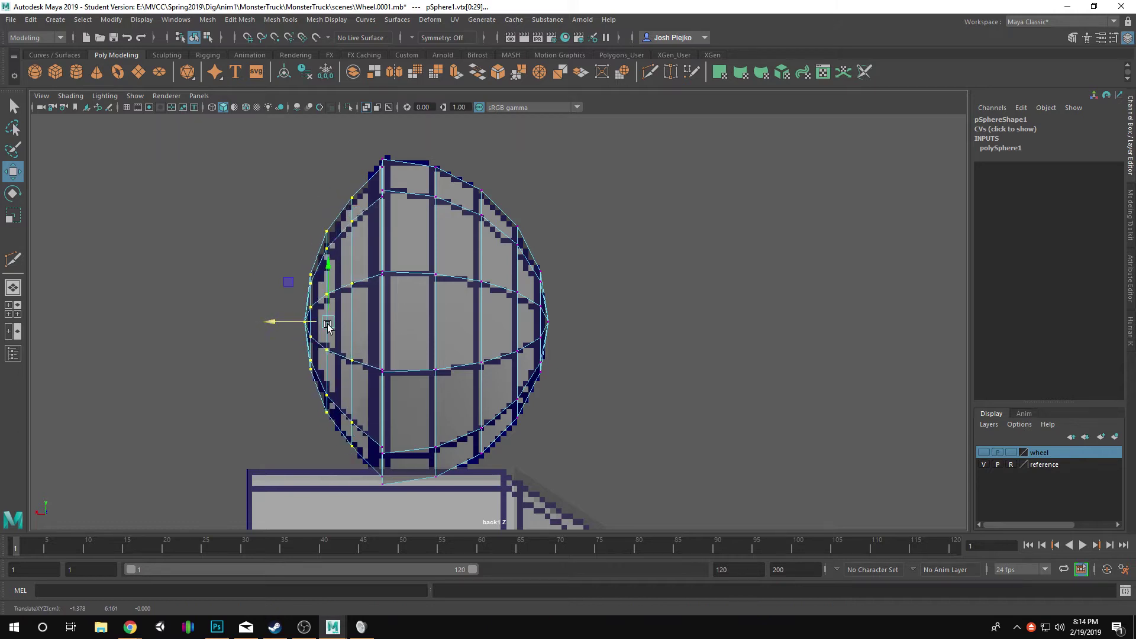
right_drag(368, 302, 425, 273)
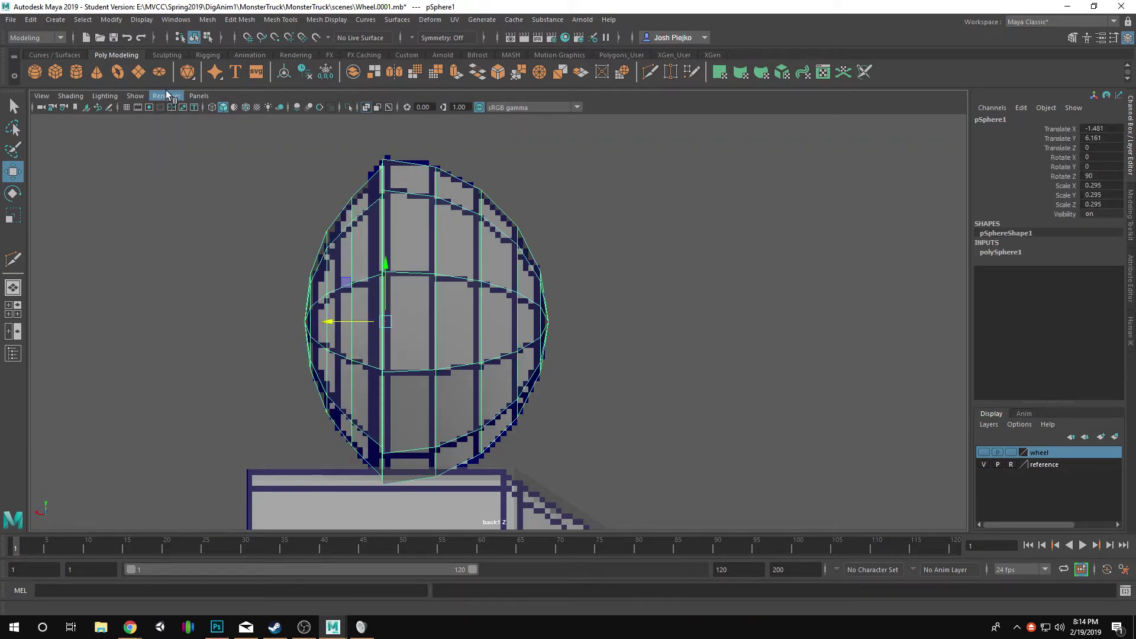
- Switch to the perspective view and frame the reshaped light sphere
click(198, 96)
mouse_move(314, 106)
click(358, 107)
alt+drag(347, 230, 432, 258)
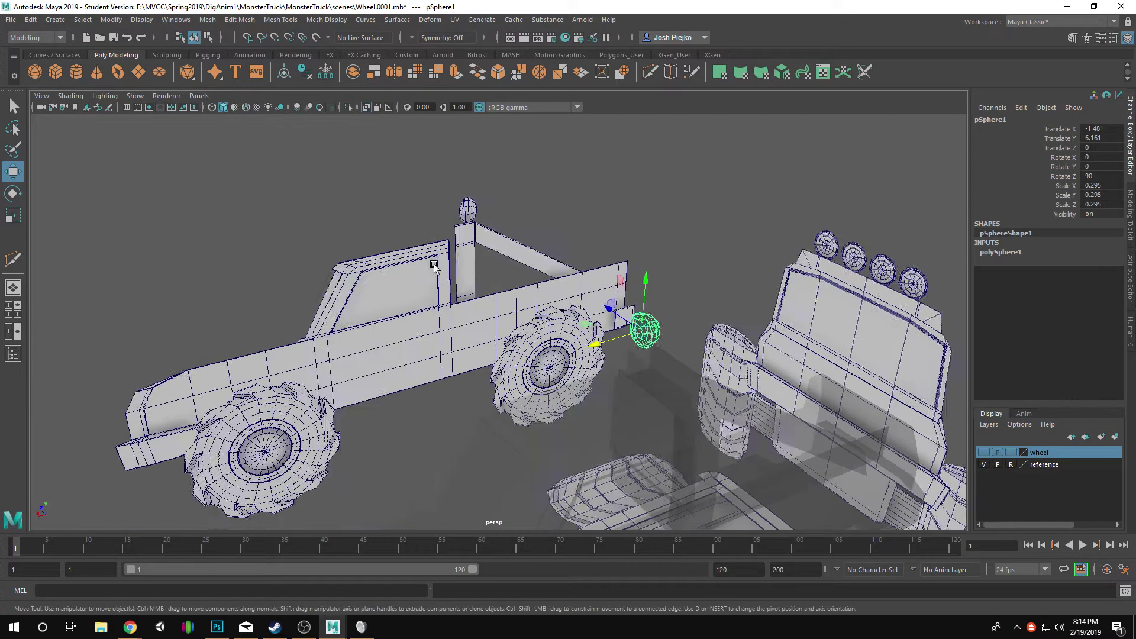
key(f)
mouse_move(511, 375)
alt+mouse_down()
mouse_move(552, 381)
mouse_move(535, 360)
alt+mouse_up()
scroll(535, 359, up, 2)
- Scale the middle edge loop on the light's flatter side slightly inward to form a rim
right_drag(536, 358, 494, 198)
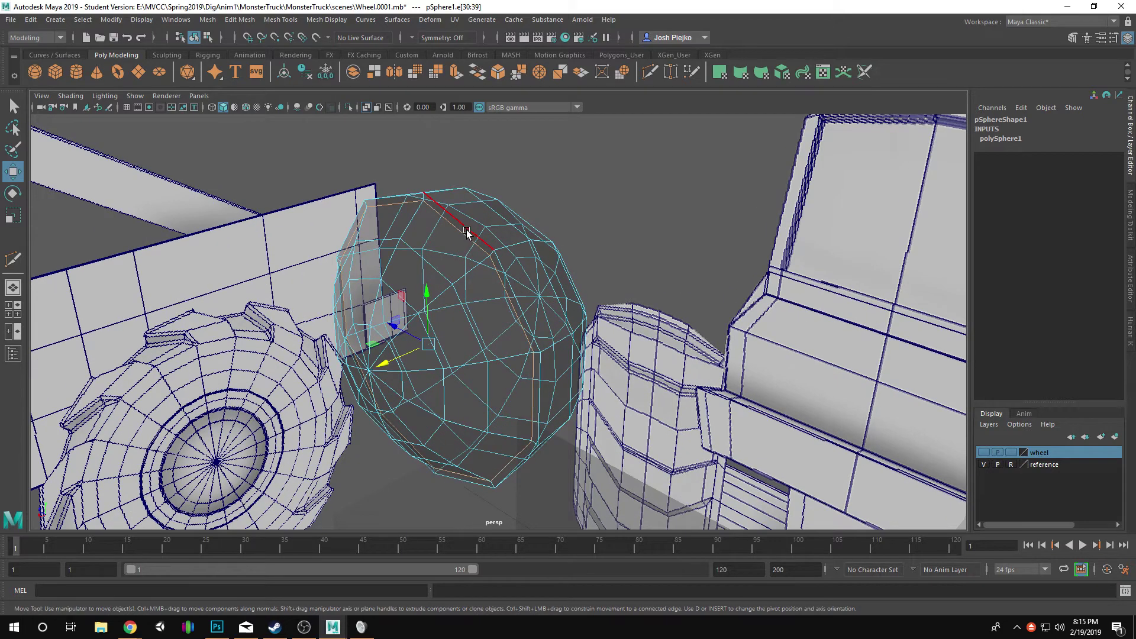
double_click(466, 233)
key(r)
drag(423, 347, 411, 366)
alt+drag(411, 366, 728, 147)
key(F9)
alt+right_drag(728, 148, 195, 183)
- Turn off X-Ray shading and bring the solid light back into close view
click(73, 95)
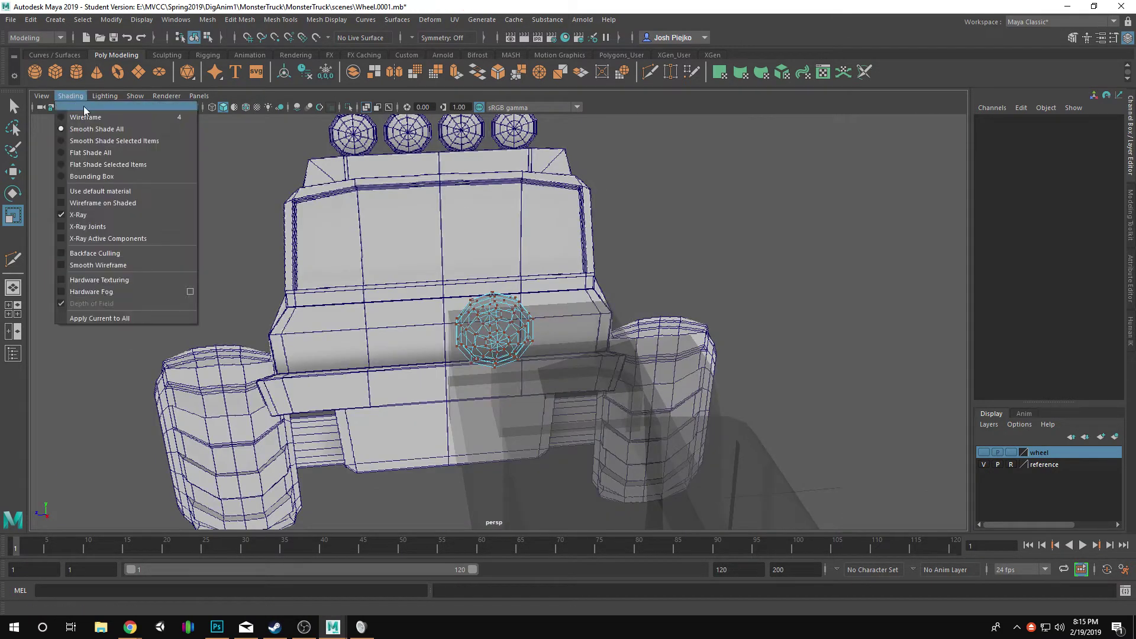
click(78, 216)
alt+drag(469, 396, 715, 398)
alt+right_drag(493, 343, 495, 396)
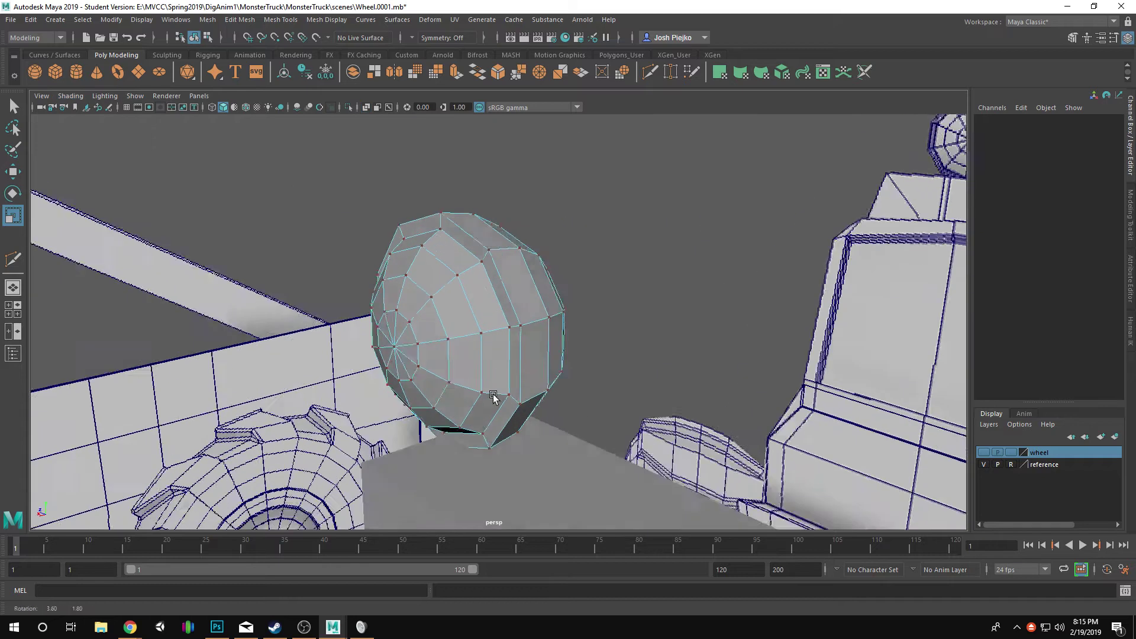
- Select both edge loops that border the light's rim
alt+drag(494, 396, 532, 367)
right_drag(422, 284, 439, 253)
alt+drag(477, 342, 444, 344)
alt+right_drag(444, 345, 615, 367)
mouse_move(615, 367)
alt+mouse_down()
mouse_move(655, 394)
mouse_move(621, 361)
alt+mouse_up()
right_drag(592, 349, 582, 301)
alt+drag(593, 368, 585, 342)
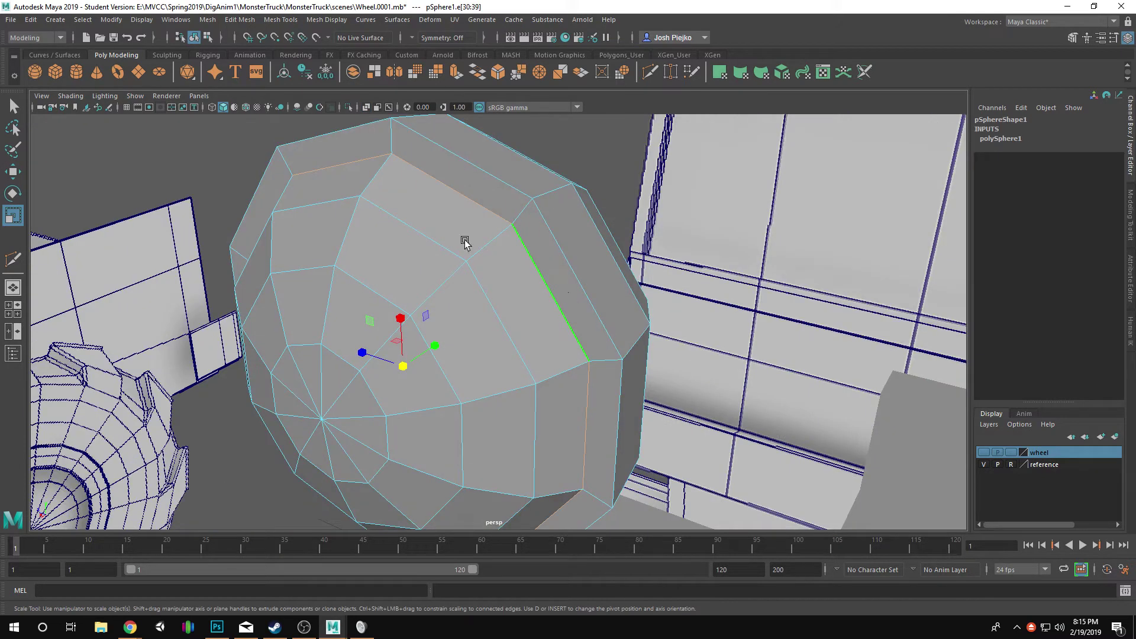
alt+drag(465, 241, 491, 204)
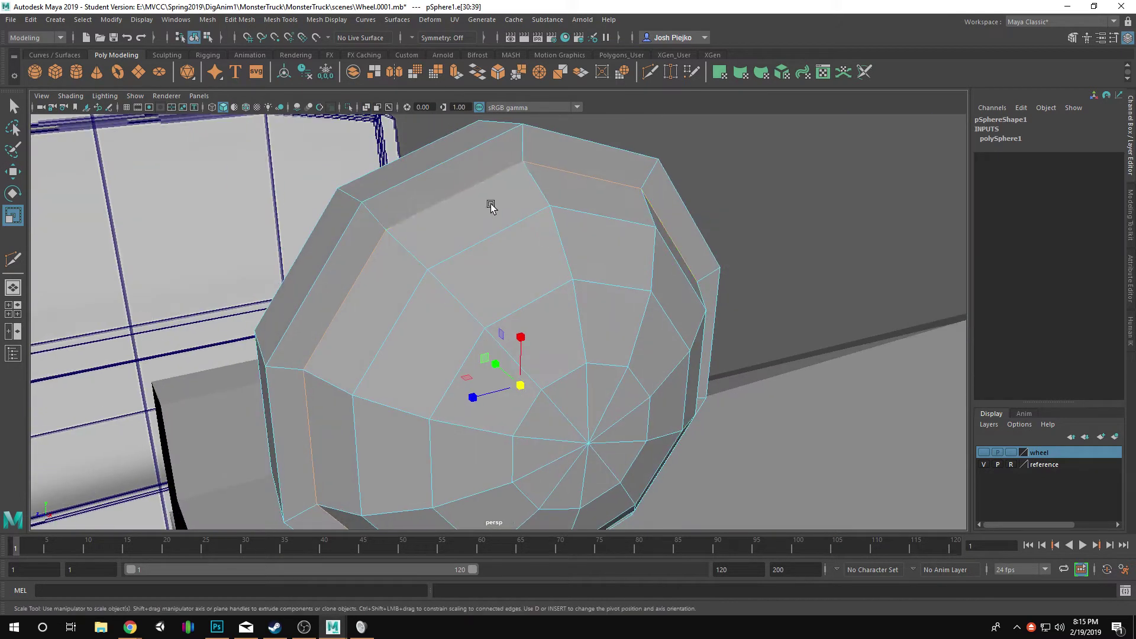
shift+double_click(465, 149)
alt+drag(465, 149, 482, 246)
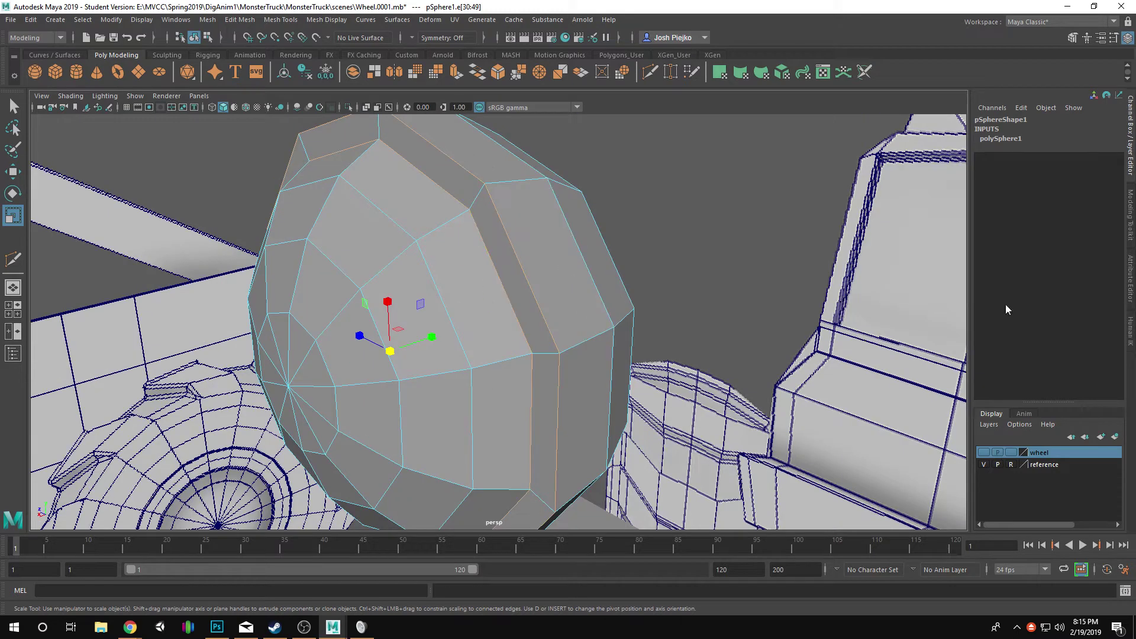
- Bevel the two rim edge loops with one segment and reduce the bevel fraction
click(1073, 39)
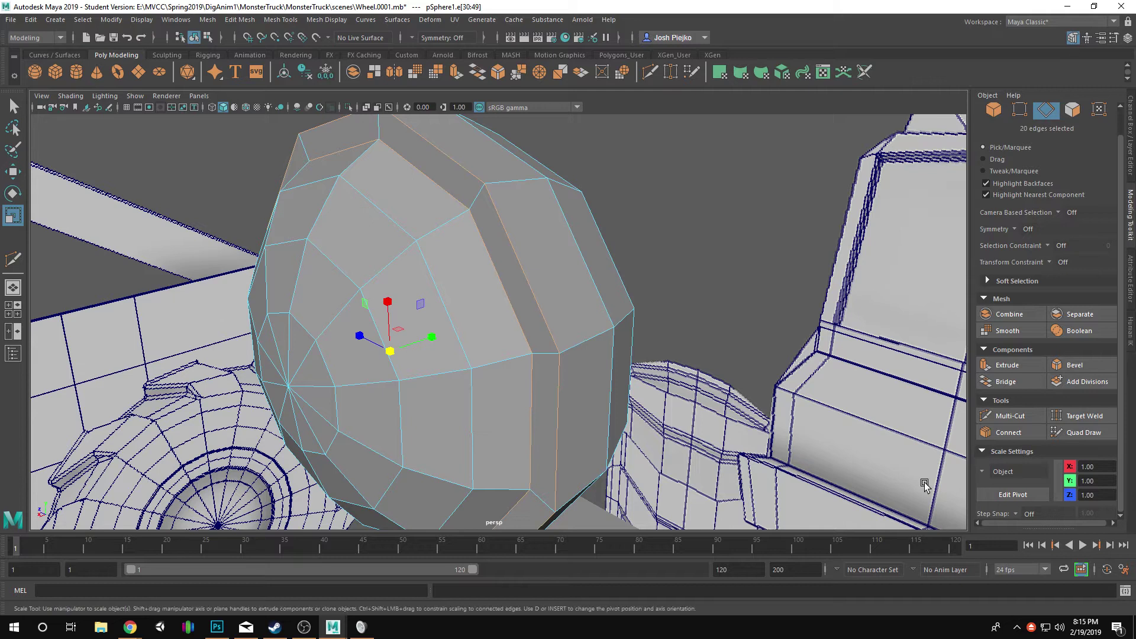
click(1105, 365)
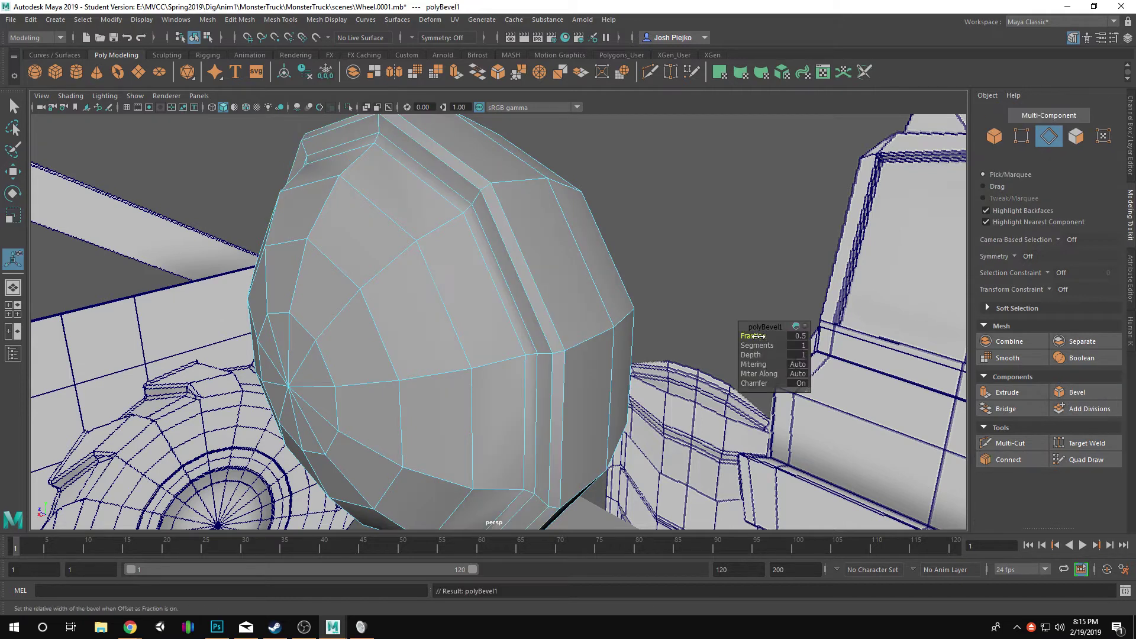
drag(758, 336, 719, 336)
scroll(599, 300, down, 3)
key(q)
key(F8)
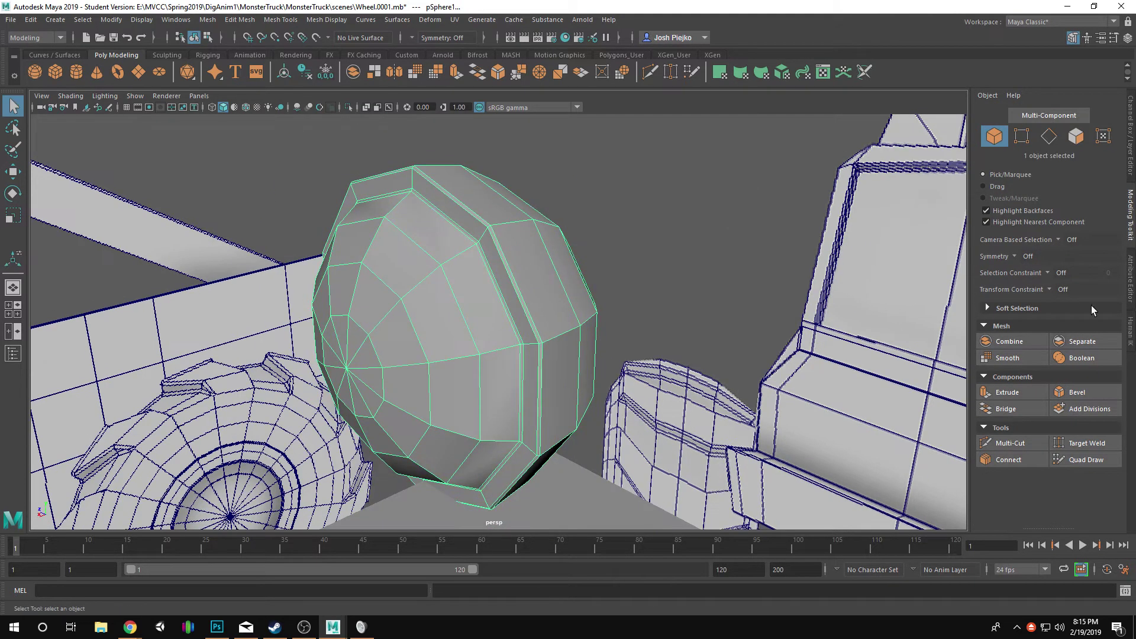
- Preview the light in smooth display, examine its rim and shape, and restore the unsmoothed display
key(3)
click(655, 239)
scroll(654, 240, down, 5)
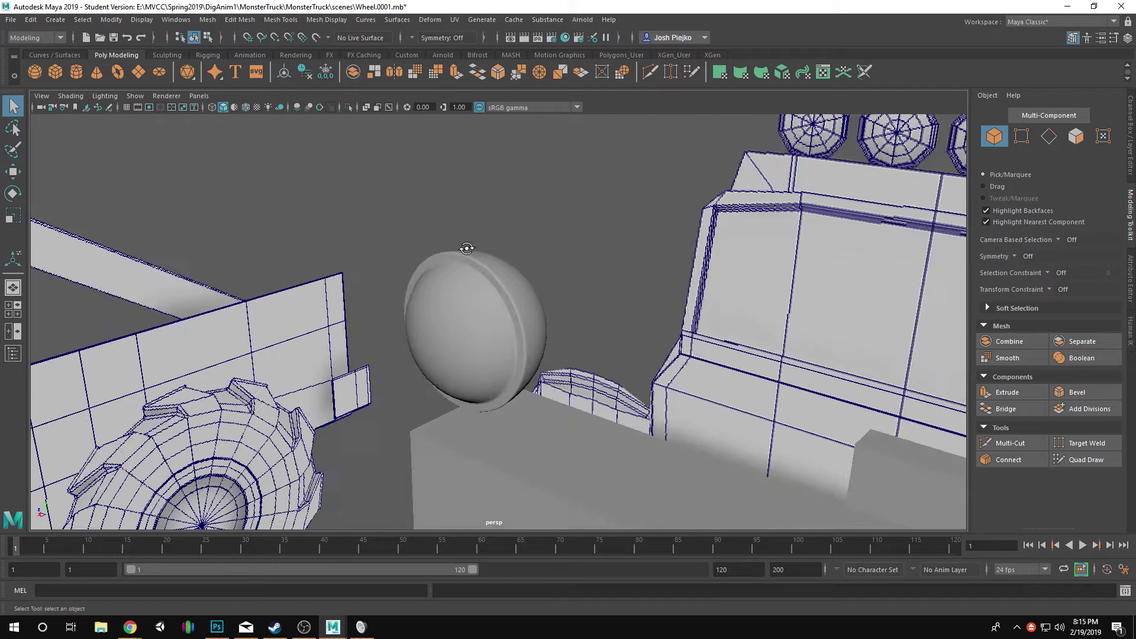
alt+drag(654, 240, 667, 318)
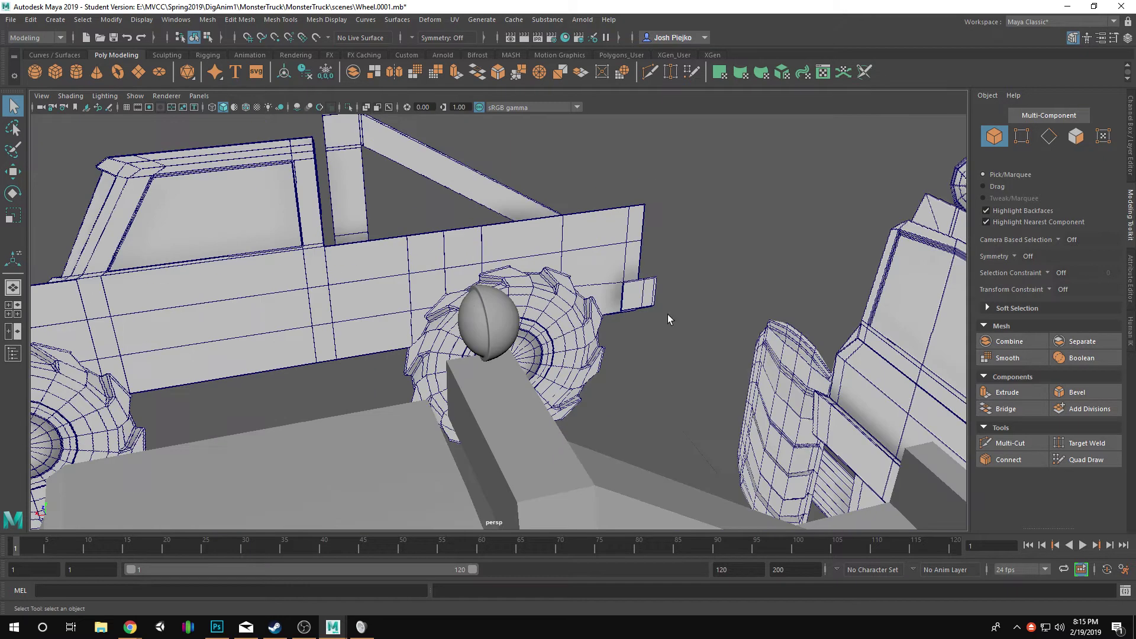
click(474, 304)
key(1)
- Bring the selected light and the reference lights into front view and open the Duplicate Special options
mouse_move(473, 310)
alt+mouse_down()
mouse_move(456, 314)
mouse_move(461, 324)
alt+mouse_up()
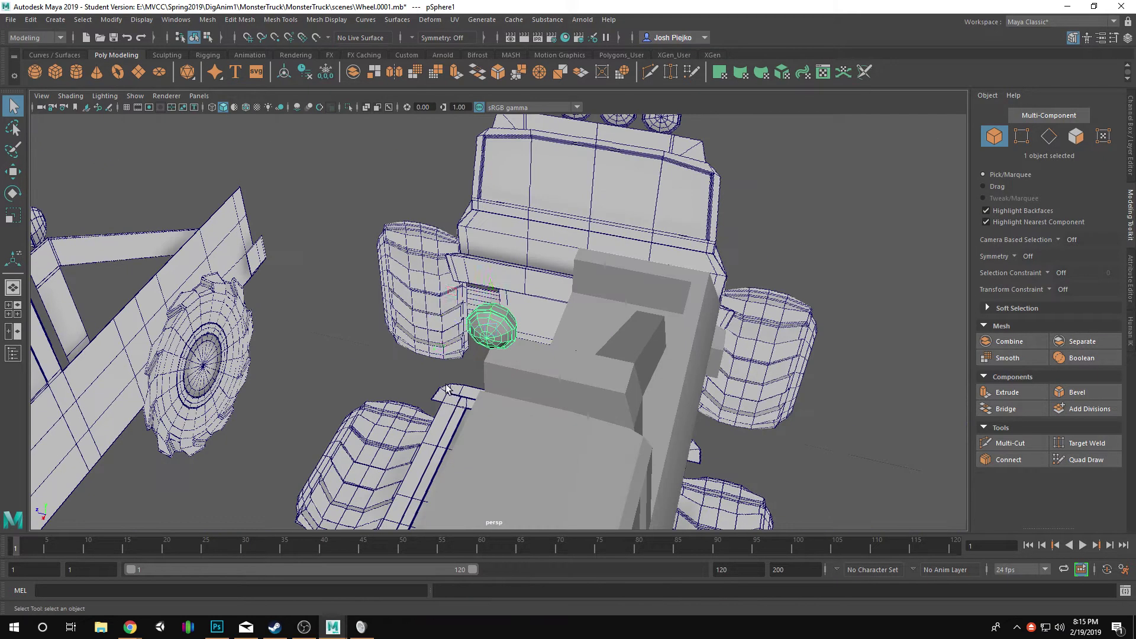
key(w)
key(f)
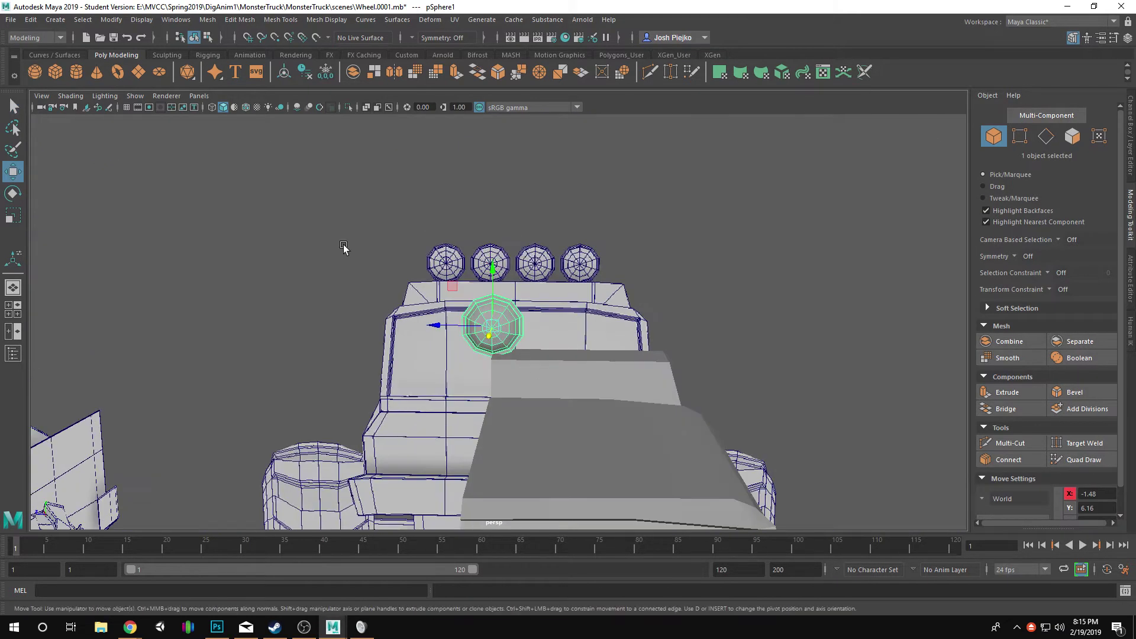
scroll(521, 288, up, 3)
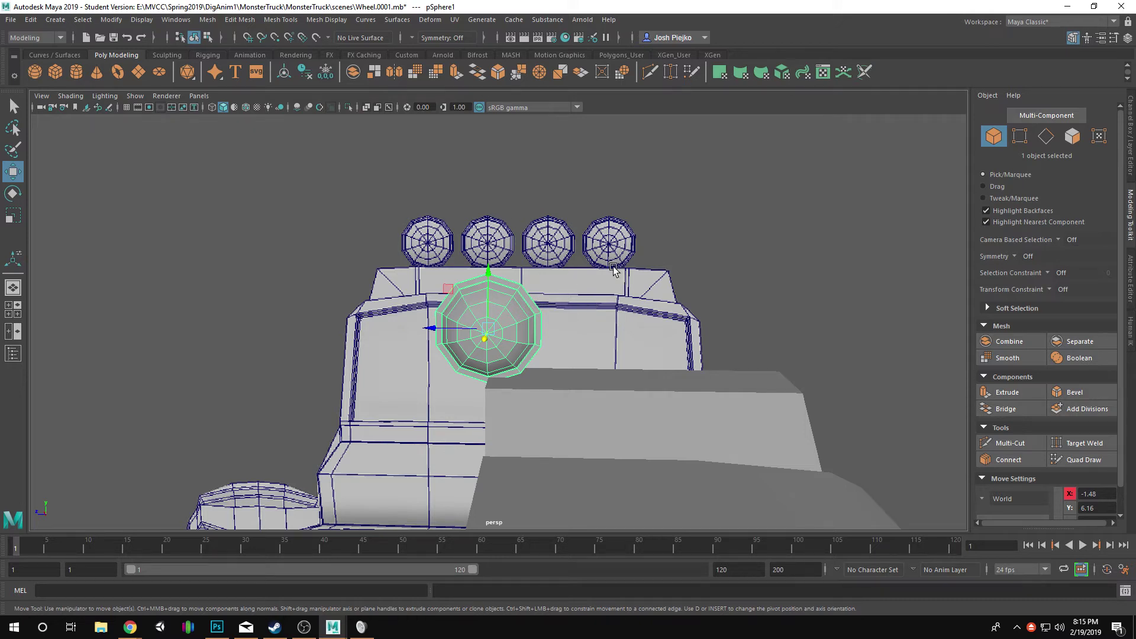
scroll(561, 271, up, 1)
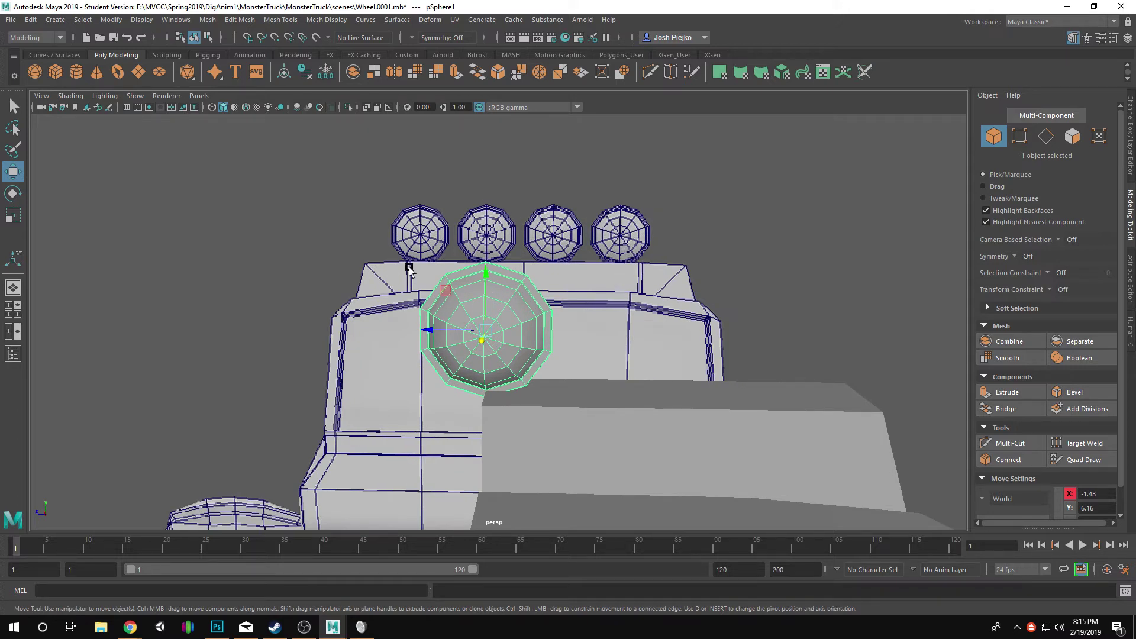
scroll(459, 264, down, 2)
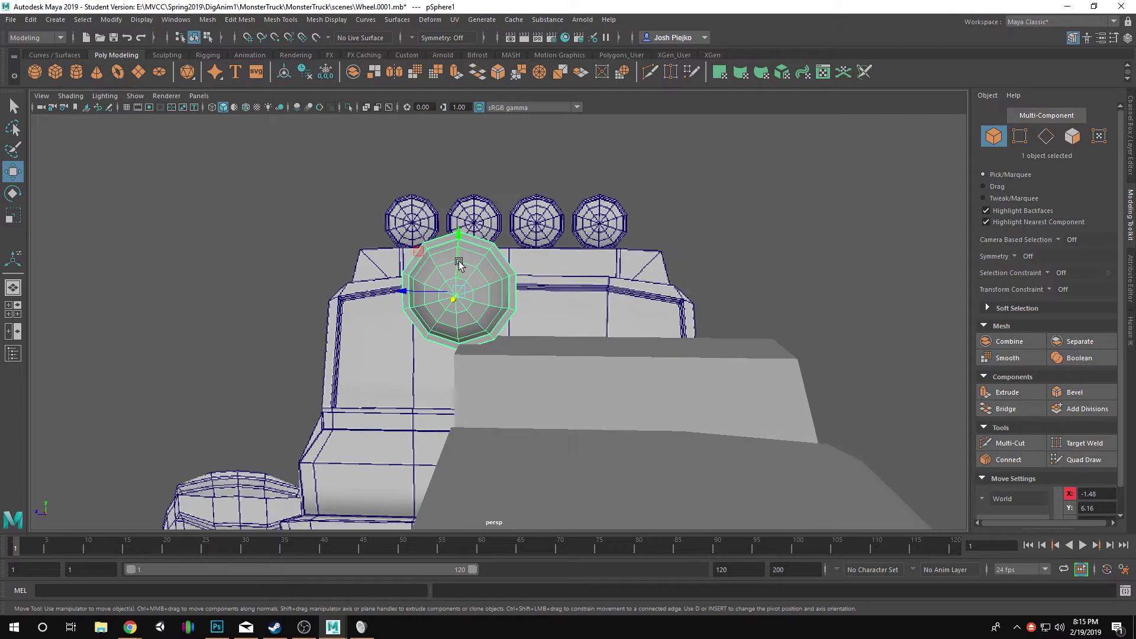
alt+drag(924, 324, 831, 317)
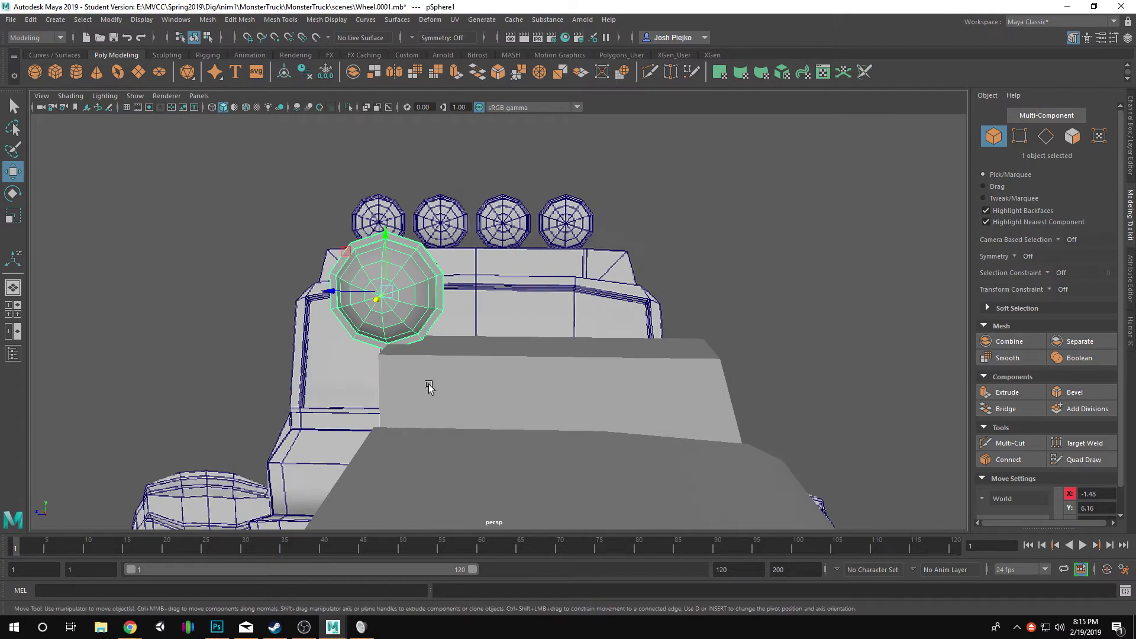
alt+drag(407, 312, 465, 328)
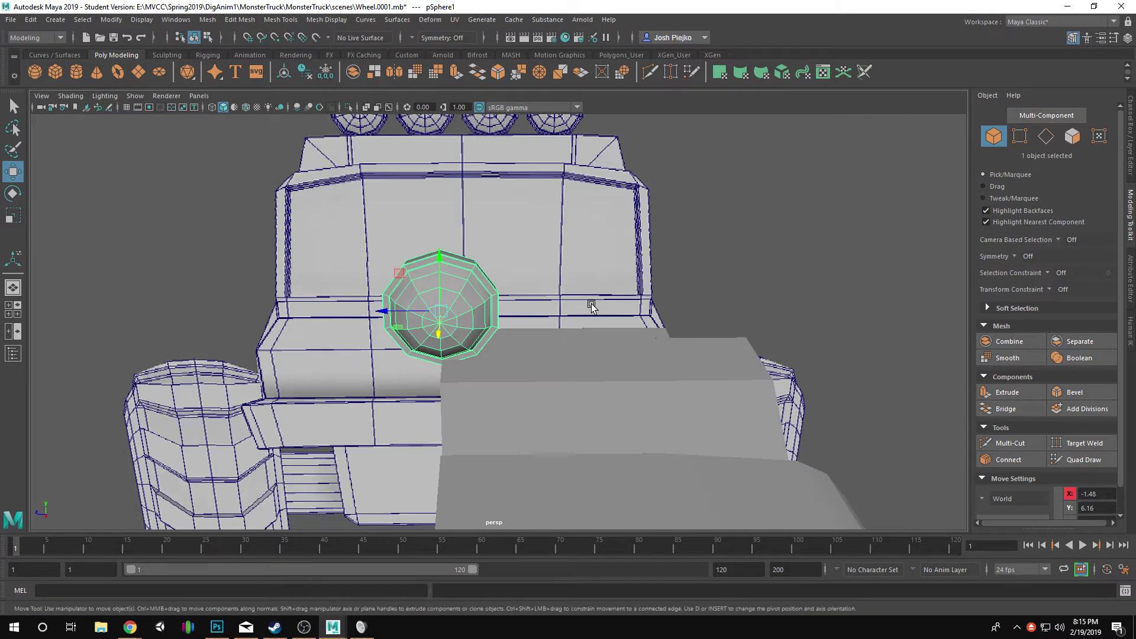
click(30, 21)
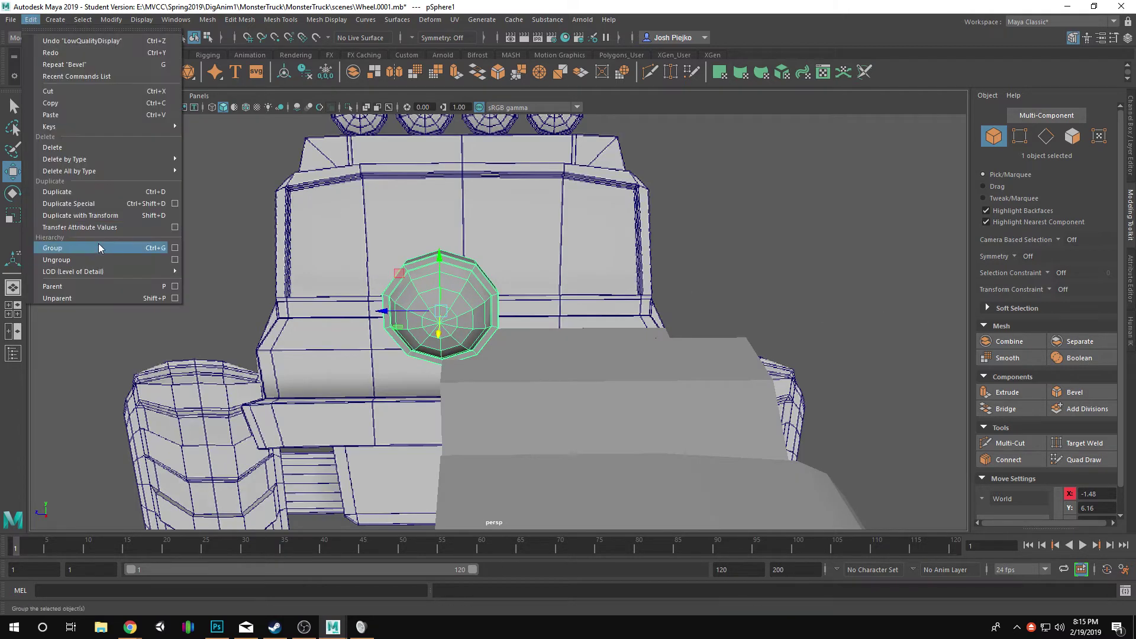
click(178, 204)
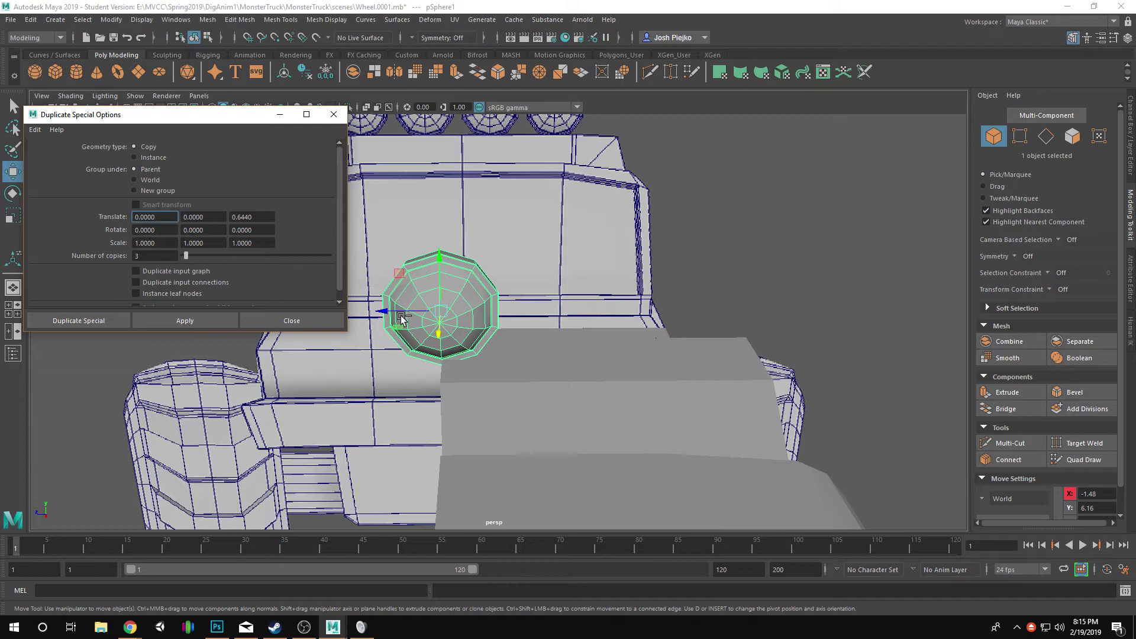
- Duplicate the light and slide the trial copy about -0.623 along Z to gauge the spacing, and undo it
alt+middle_drag(413, 321, 421, 336)
key(ctrl+z)
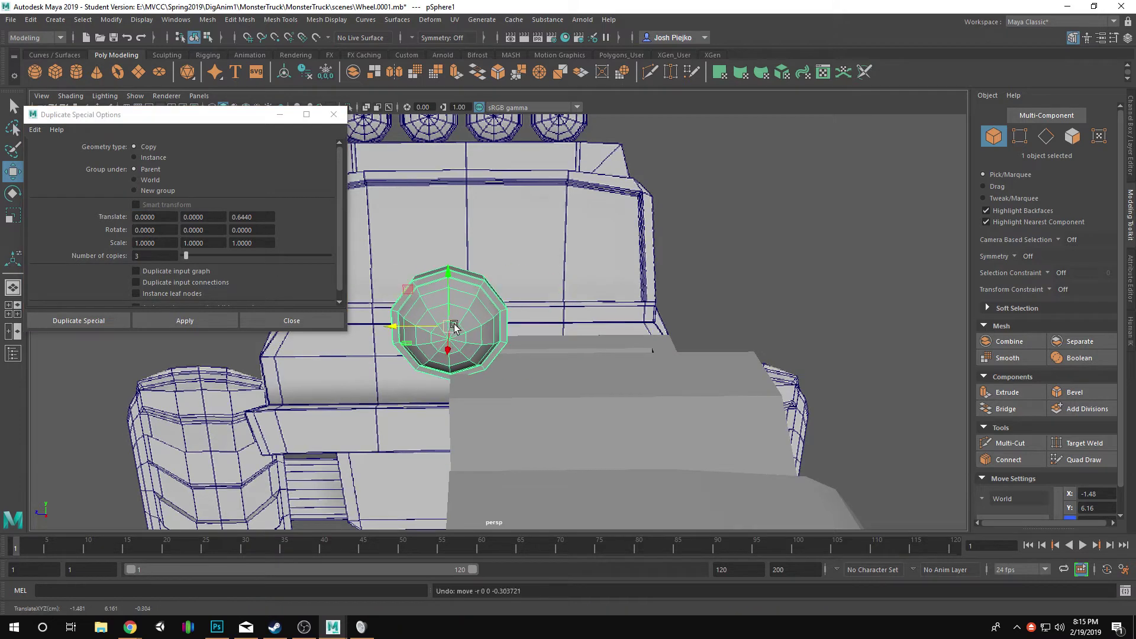
key(ctrl+d)
drag(393, 326, 526, 317)
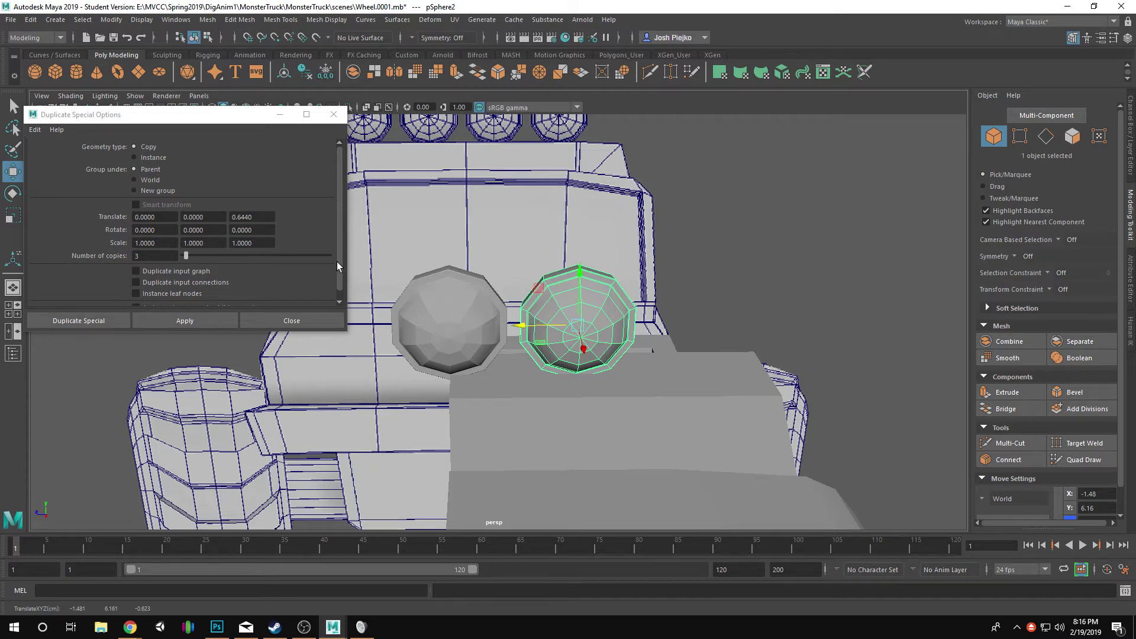
key(ctrl+z)
alt+middle_drag(448, 288, 459, 296)
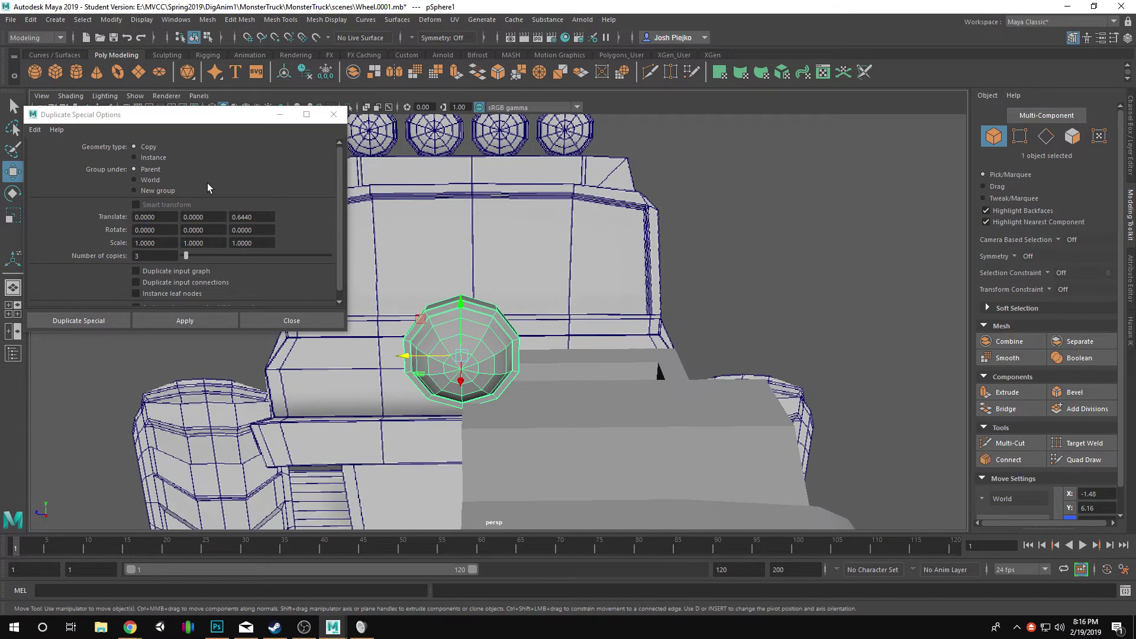
- Create three copies of the light with Duplicate Special, using a Z translation of -0.623
click(235, 217)
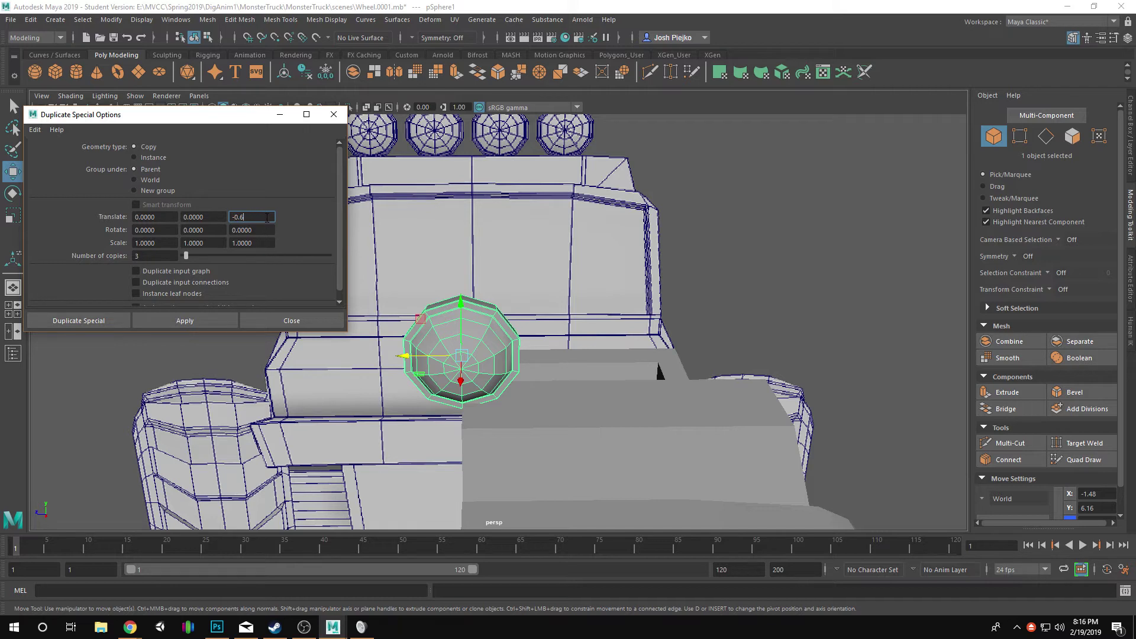
click(222, 316)
alt+right_drag(790, 339, 659, 241)
click(698, 230)
alt+drag(659, 241, 455, 266)
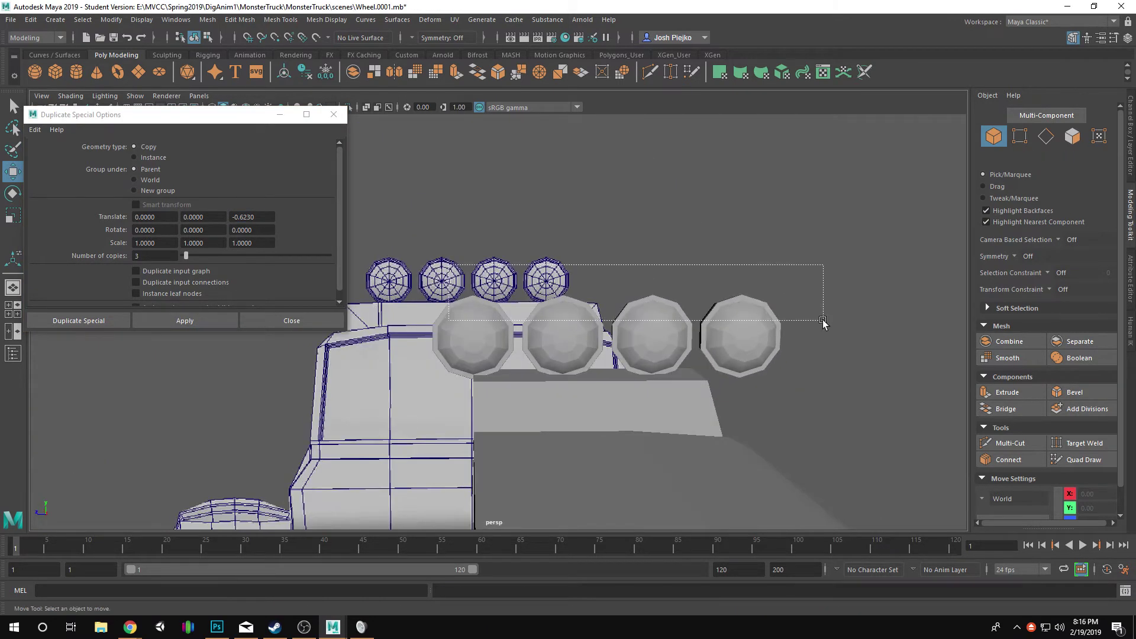
- Select all four lights and combine them into one mesh
drag(823, 320, 823, 320)
alt+drag(824, 320, 809, 342)
alt+right_drag(809, 343, 698, 278)
click(216, 23)
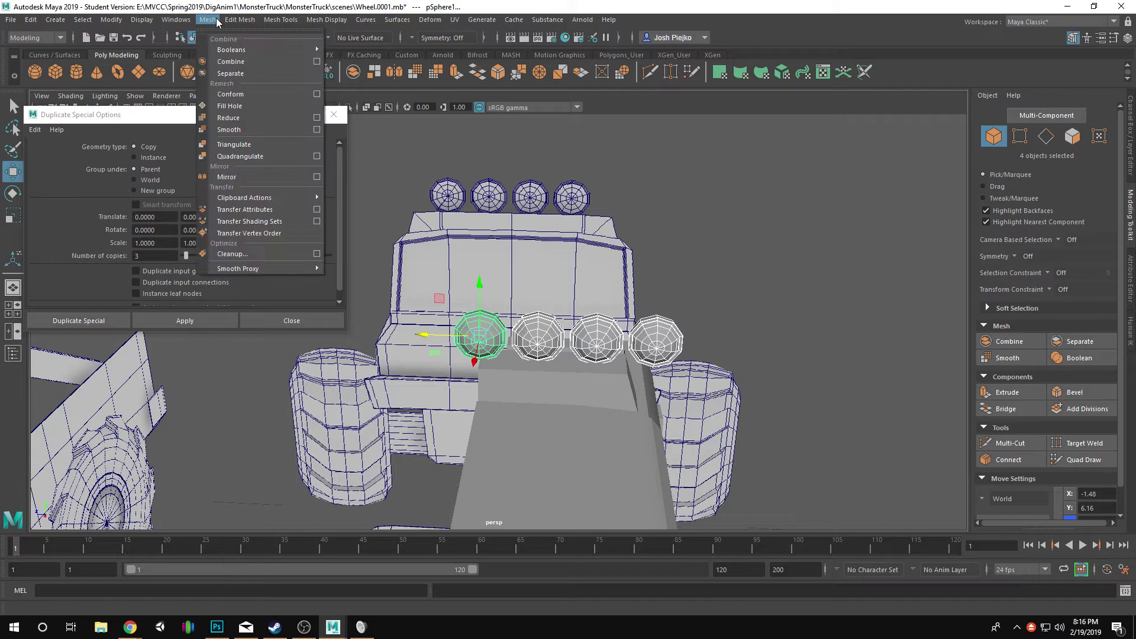
click(231, 62)
- Slide the combined row of lights sideways along Z until it is centred over the truck's cab
alt+drag(592, 295, 643, 355)
scroll(602, 328, up, 4)
drag(539, 326, 398, 327)
scroll(659, 363, down, 3)
click(774, 381)
alt+drag(774, 383, 707, 353)
alt+right_drag(707, 353, 412, 370)
alt+drag(412, 369, 320, 438)
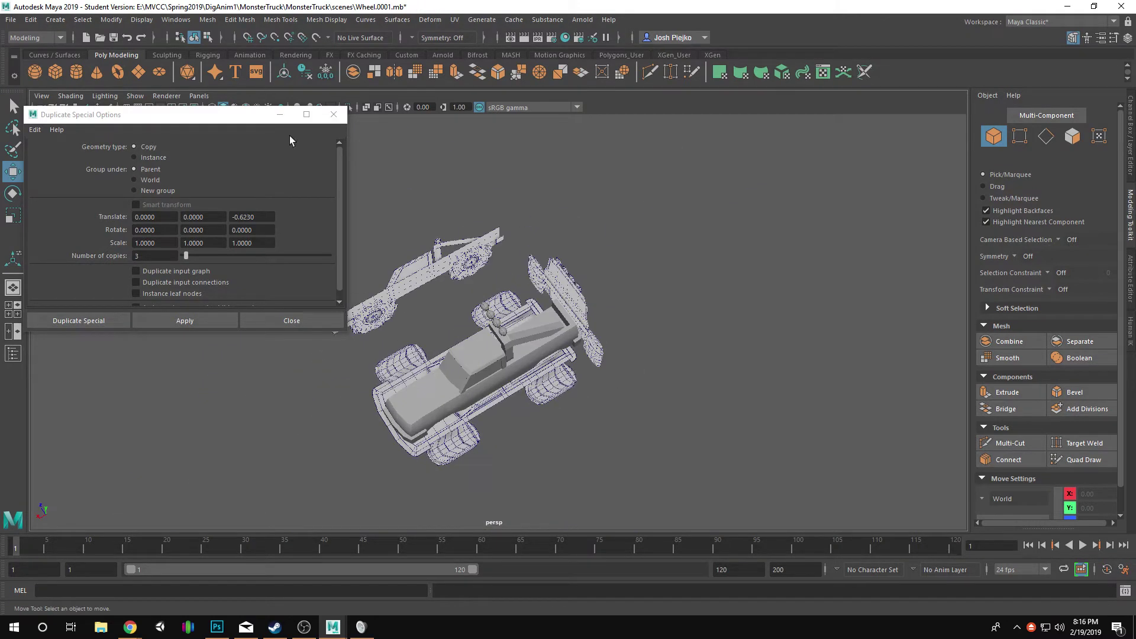
- Close the Duplicate Special options and make the wheel layer visible
click(331, 121)
alt+drag(332, 122, 633, 375)
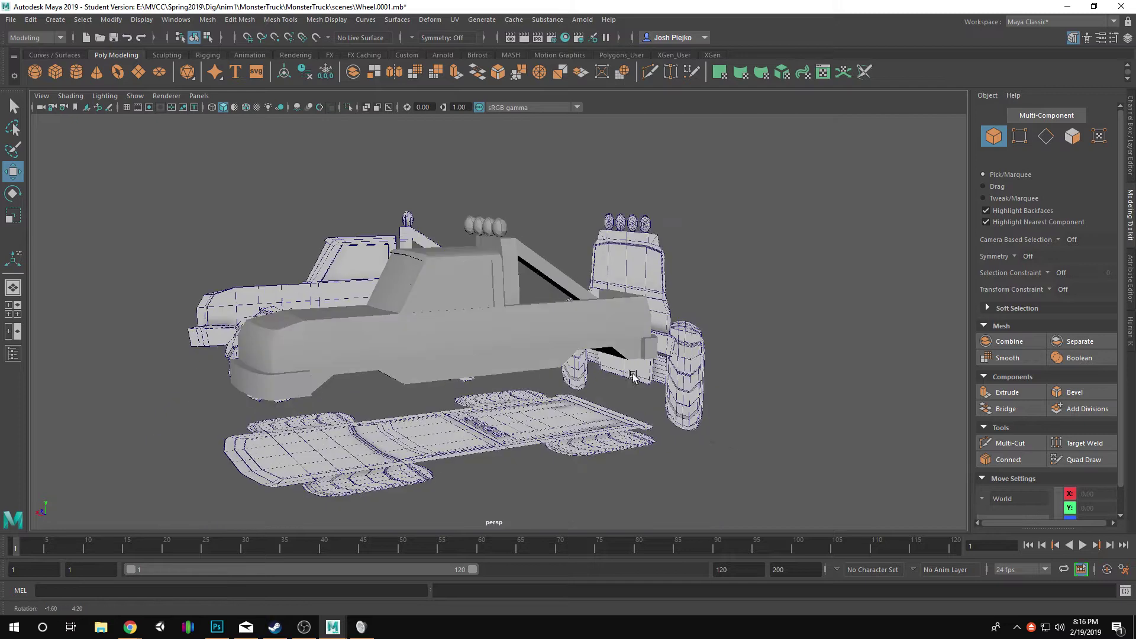
click(1131, 151)
click(983, 452)
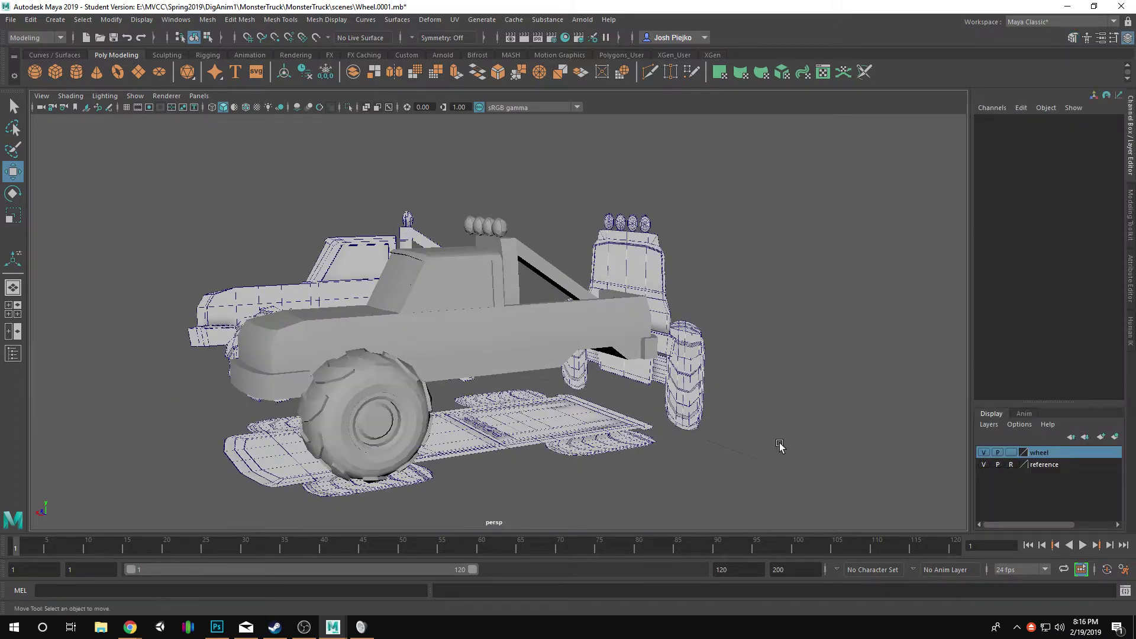
- Duplicate the front wheel and move the copy along the truck to the rear wheel position
alt+drag(779, 443, 393, 429)
click(393, 429)
alt+middle_drag(394, 429, 428, 420)
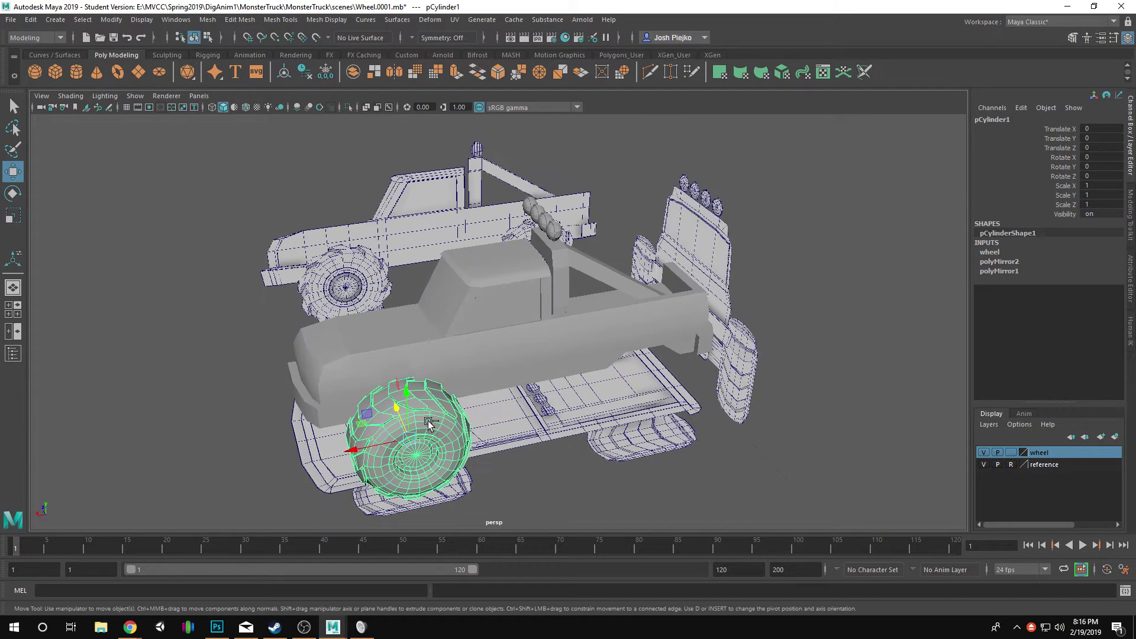
key(ctrl+d)
drag(400, 441, 648, 414)
alt+drag(534, 428, 649, 418)
alt+drag(546, 407, 693, 445)
click(693, 445)
- Hide the wheel layer
alt+drag(941, 461, 769, 457)
click(985, 453)
alt+drag(592, 473, 634, 457)
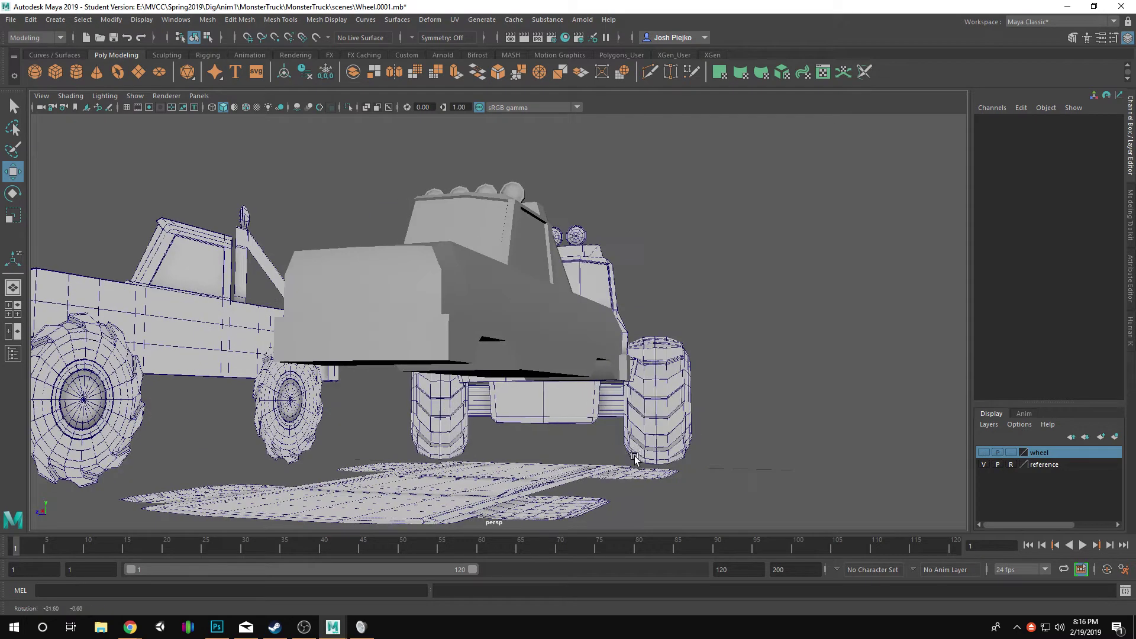
- Switch the viewport to the orthographic side camera, which faces the front of the truck
click(199, 95)
mouse_move(272, 130)
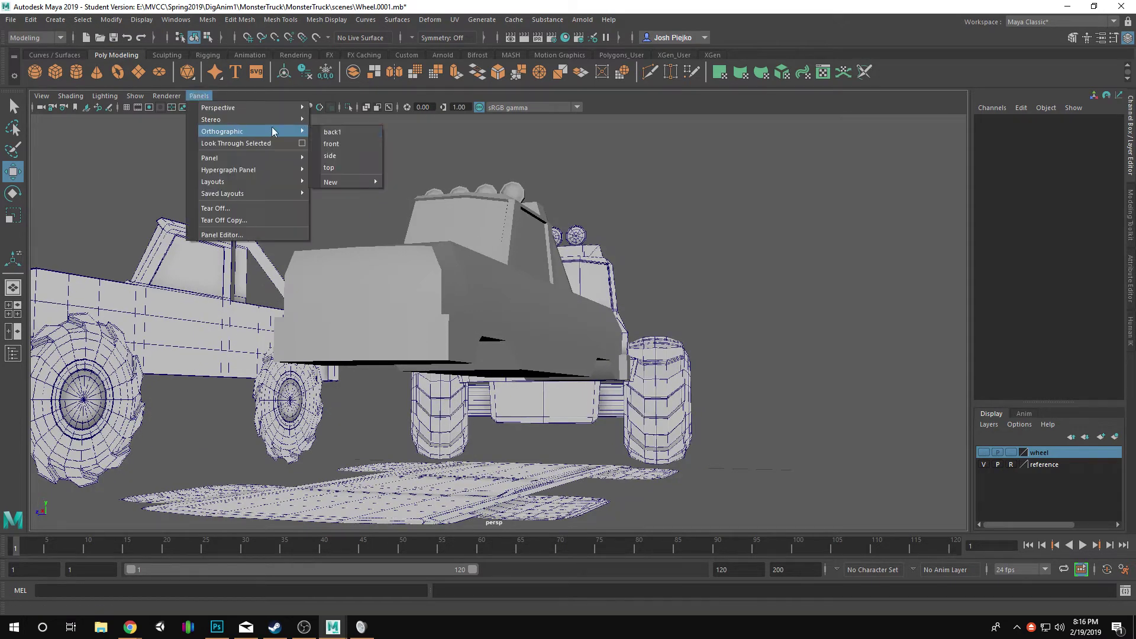
click(329, 134)
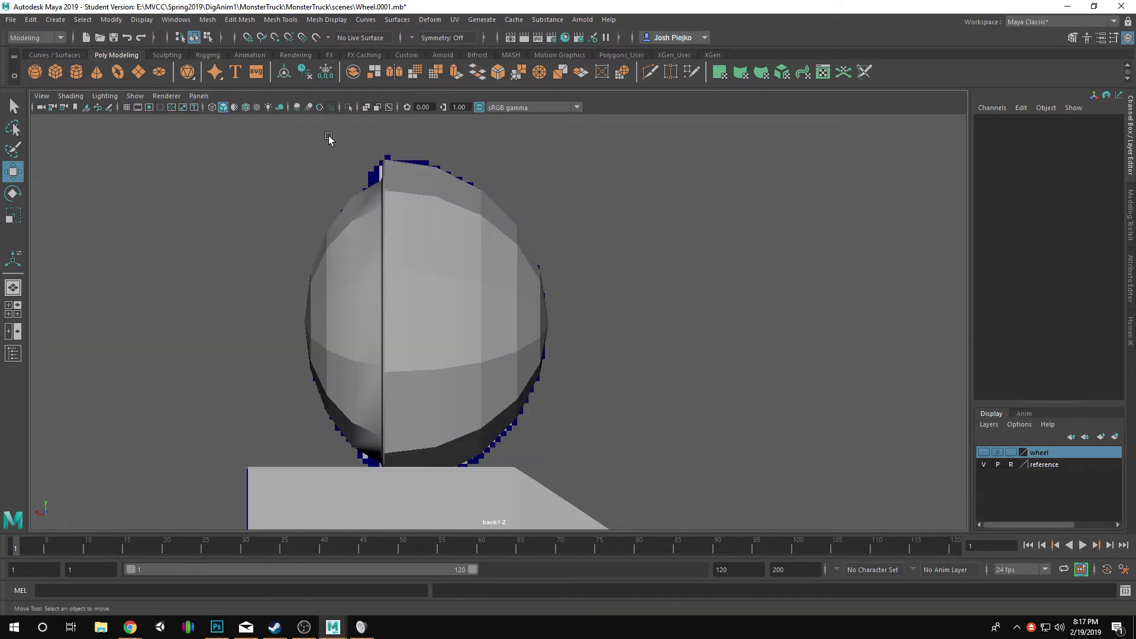
click(201, 98)
mouse_move(220, 131)
click(355, 157)
- Create a polygon cube and raise it to Y 1.873, over the reference block beneath the bumper
alt+middle_drag(480, 504, 474, 383)
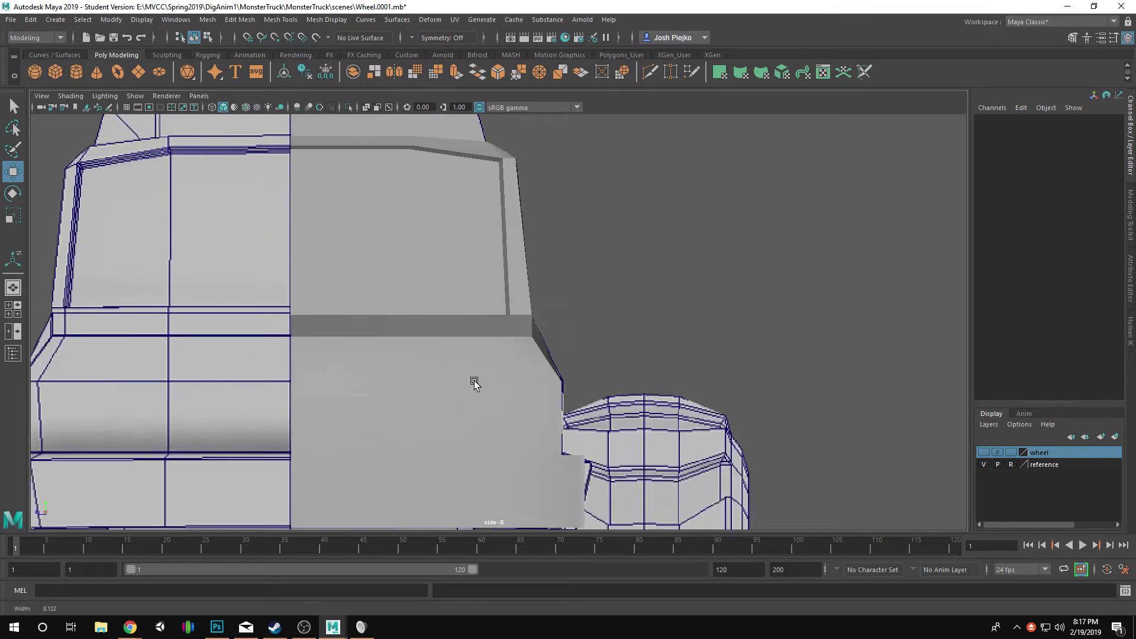
alt+right_drag(475, 382, 414, 391)
alt+middle_drag(421, 477, 406, 381)
alt+right_drag(406, 380, 519, 350)
alt+middle_drag(365, 370, 393, 351)
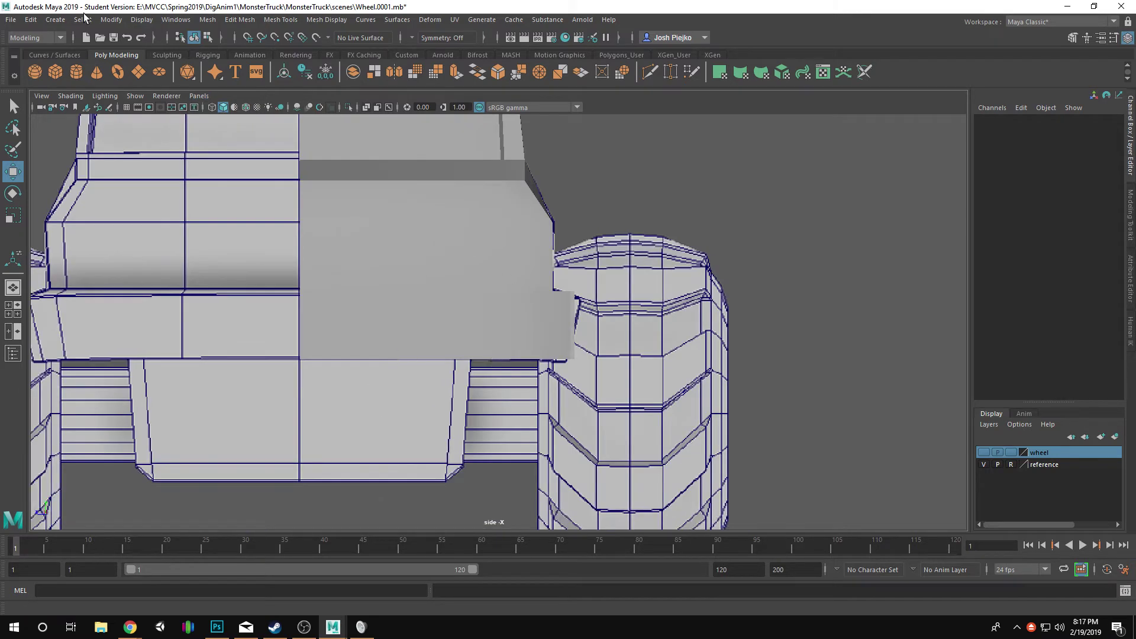
click(352, 208)
scroll(489, 284, down, 3)
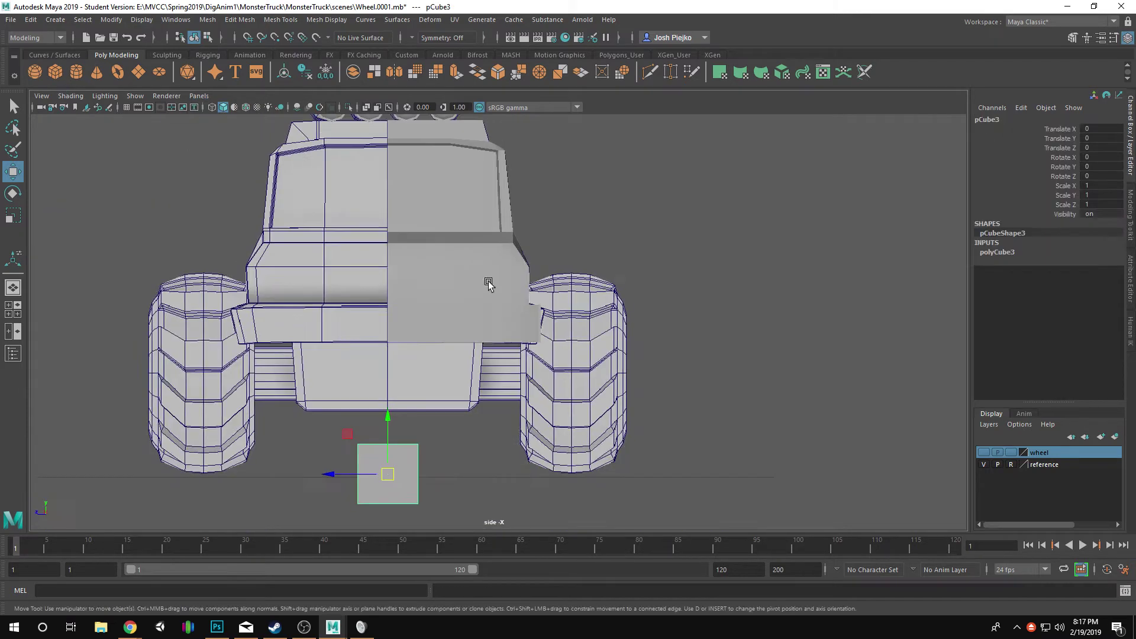
drag(386, 407, 374, 308)
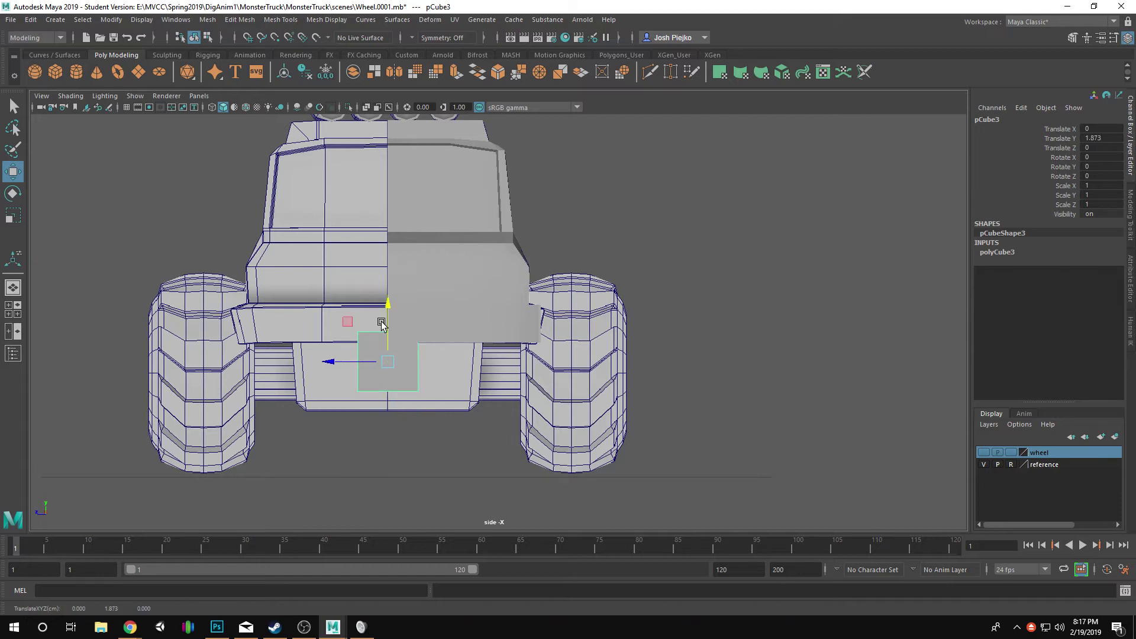
- Move the cube's bottom vertices down to the lower edge of the reference block
key(r)
scroll(403, 385, up, 4)
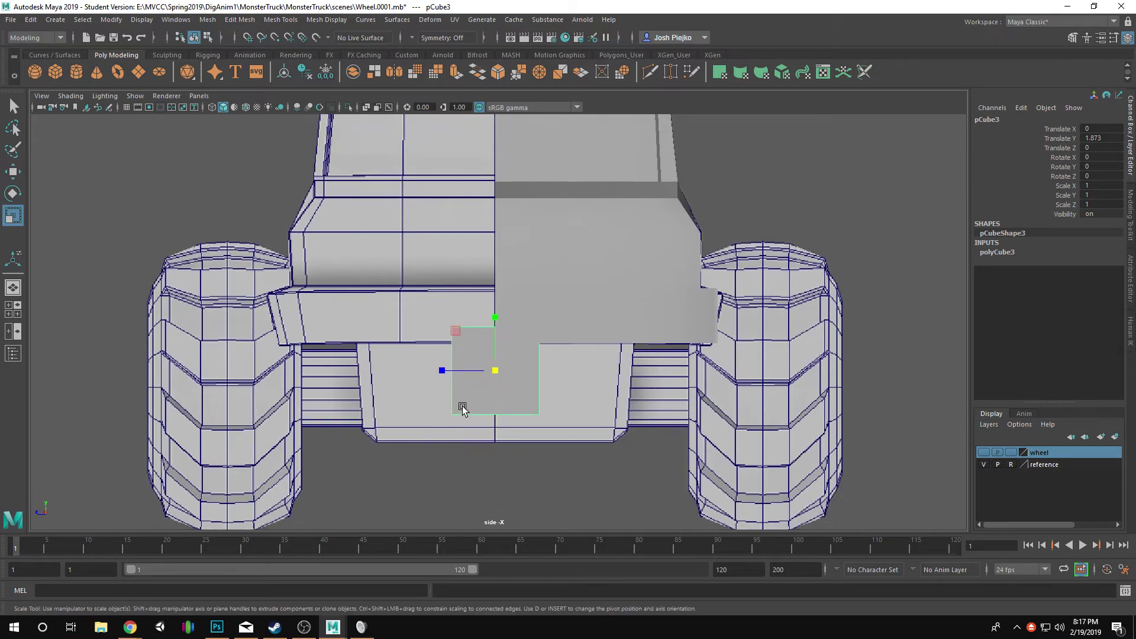
key(w)
scroll(463, 408, up, 3)
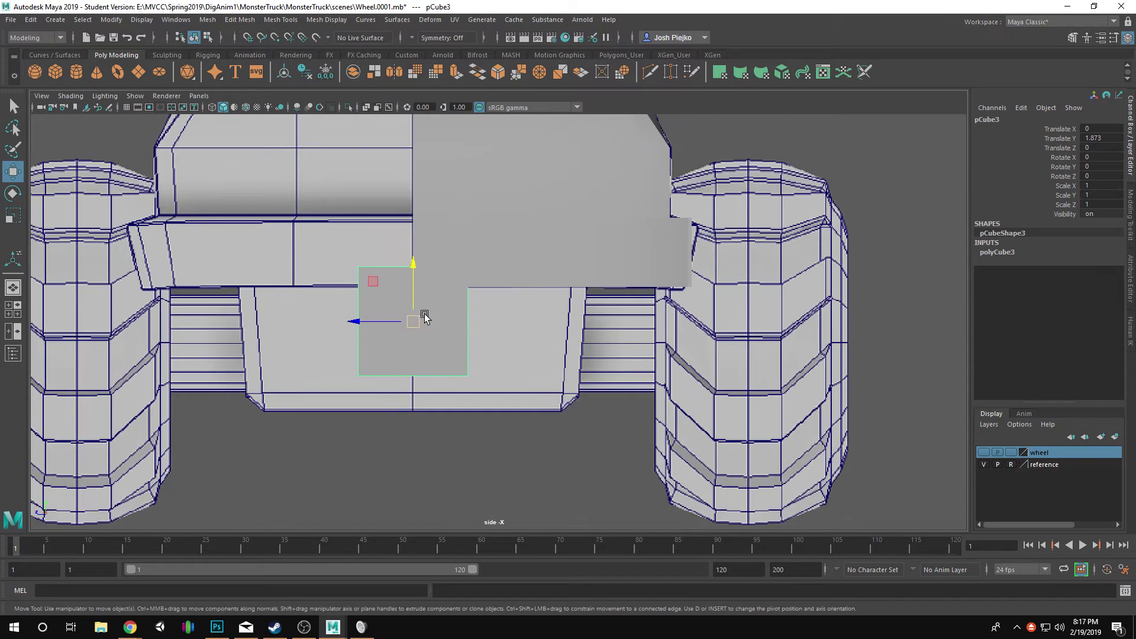
click(329, 304)
drag(614, 507, 608, 481)
key(r)
key(w)
drag(409, 322, 421, 353)
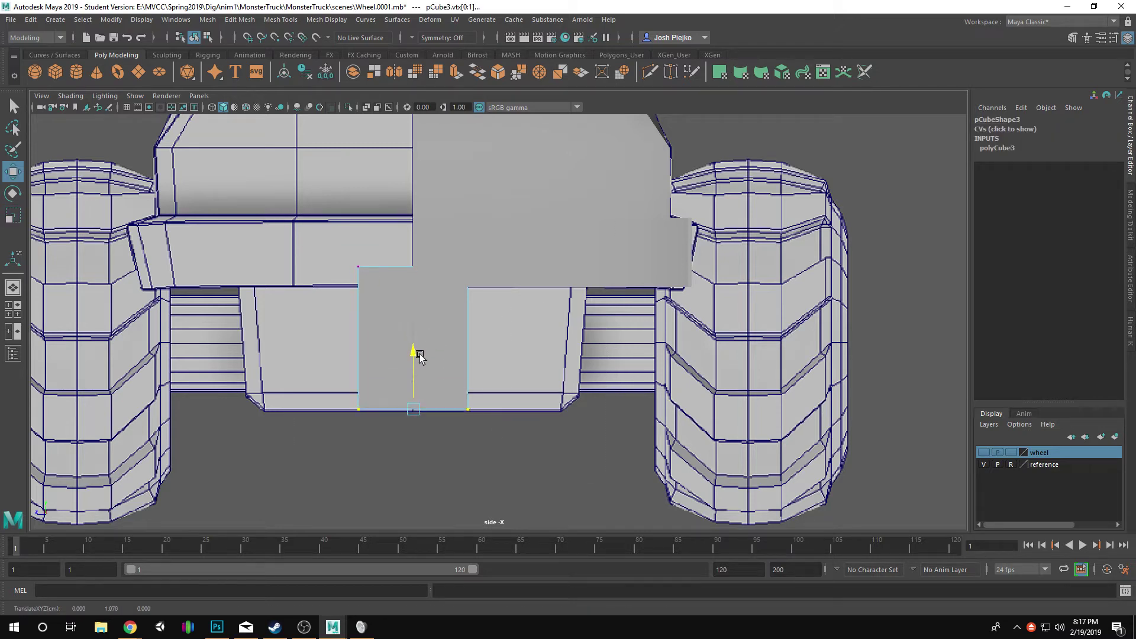
- Select all the cube's vertices and scale them along Z to the width of the reference block's bottom edge
drag(318, 262, 524, 319)
key(r)
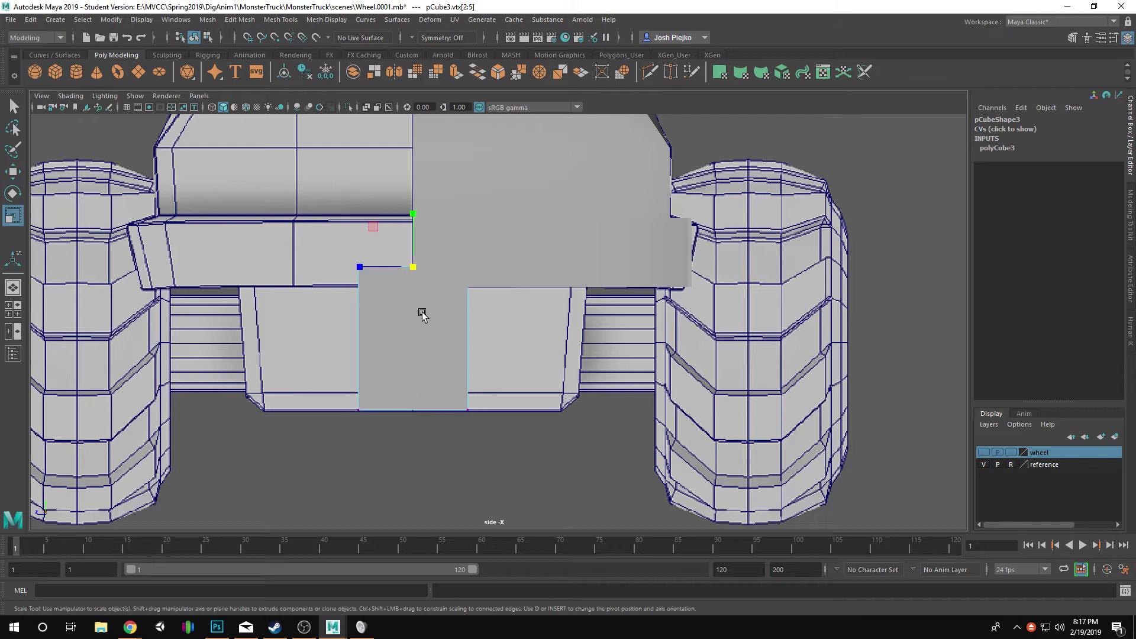
drag(269, 178, 582, 517)
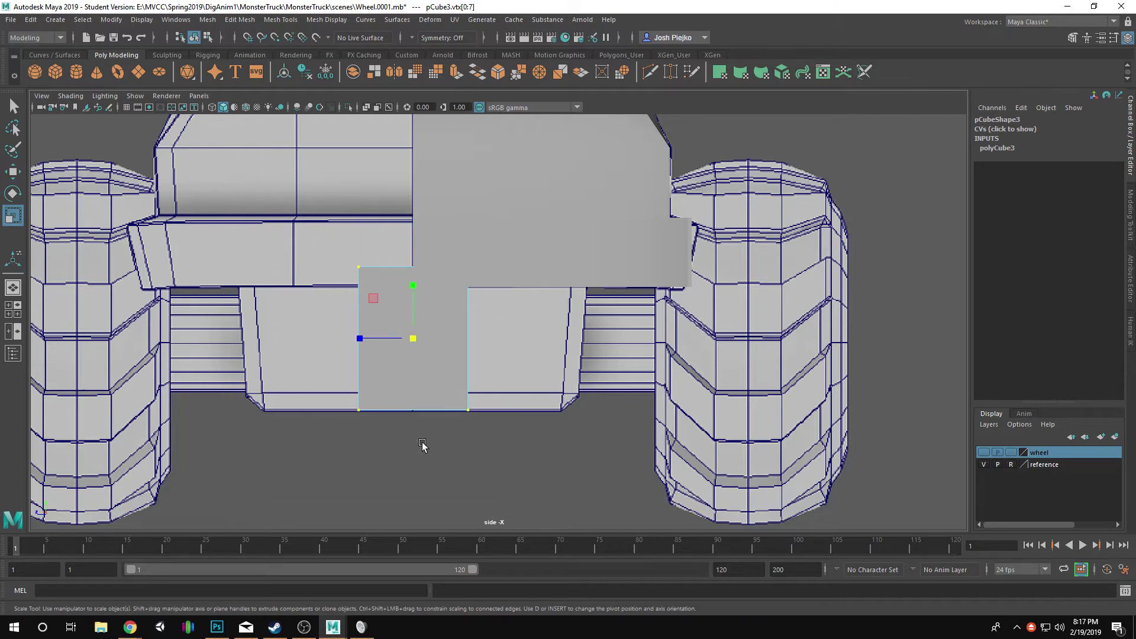
drag(354, 341, 270, 345)
alt+middle_drag(369, 371, 358, 384)
scroll(358, 383, up, 3)
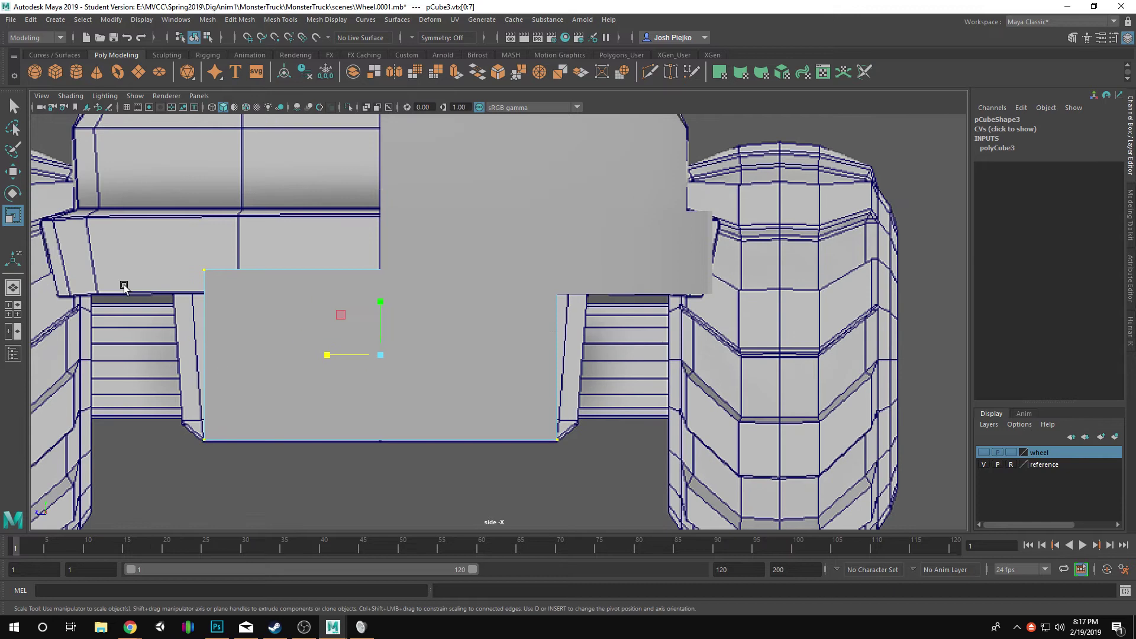
- Scale the top vertices outward along Z by about 1.1 to taper the sides, and reselect the block as an object
drag(603, 329, 602, 330)
key(w)
key(r)
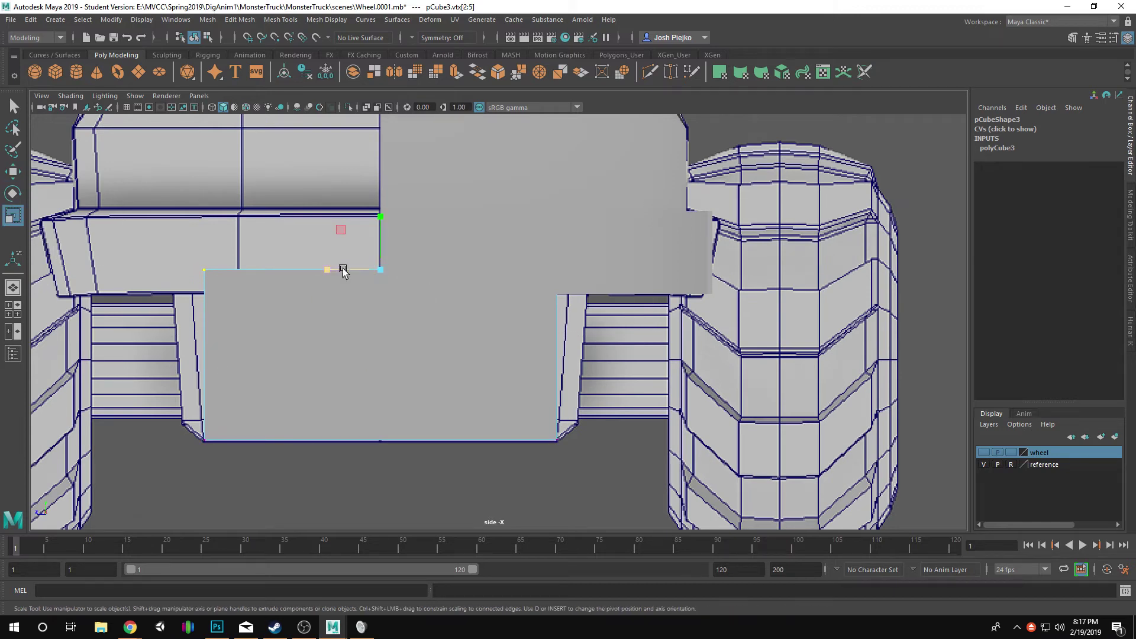
drag(331, 270, 330, 269)
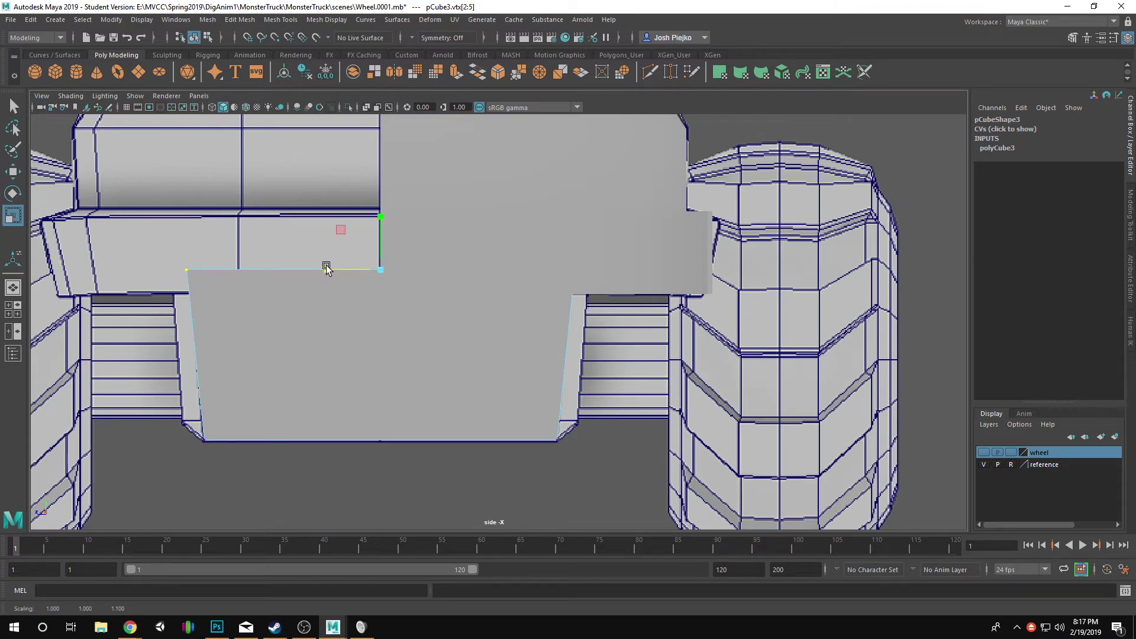
right_drag(345, 324, 414, 266)
click(731, 340)
click(497, 353)
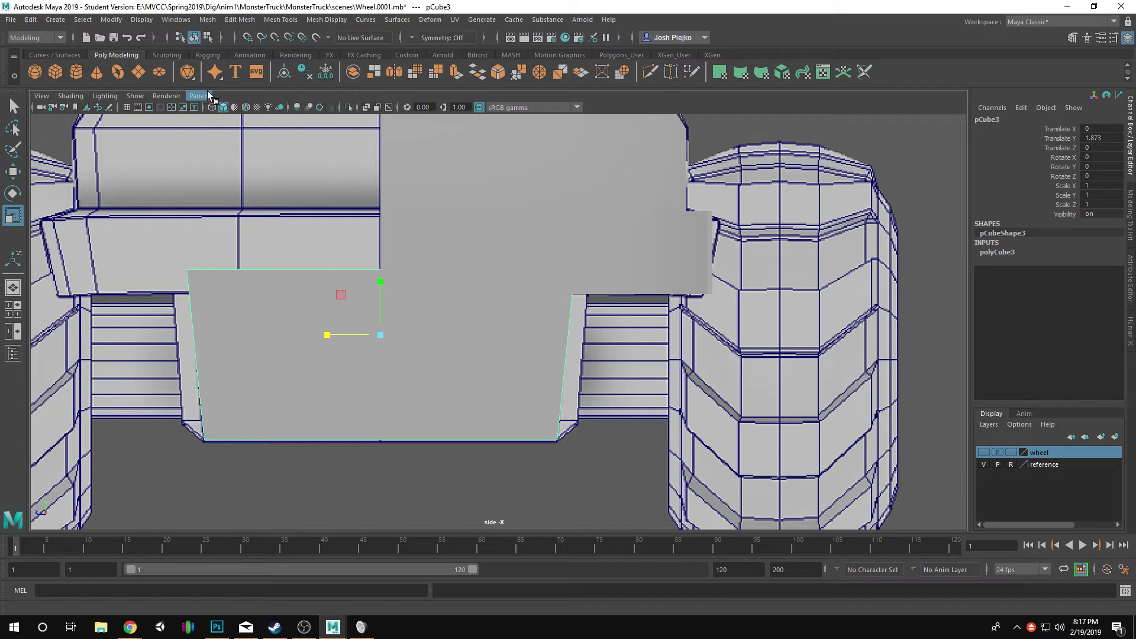
- Show the block from the truck's flank in the perspective view and select all of its vertices
click(207, 95)
mouse_move(255, 109)
click(363, 108)
mouse_move(415, 329)
alt+mouse_down()
mouse_move(390, 329)
mouse_move(400, 332)
alt+mouse_up()
alt+right_drag(444, 375, 497, 405)
alt+middle_drag(497, 405, 465, 379)
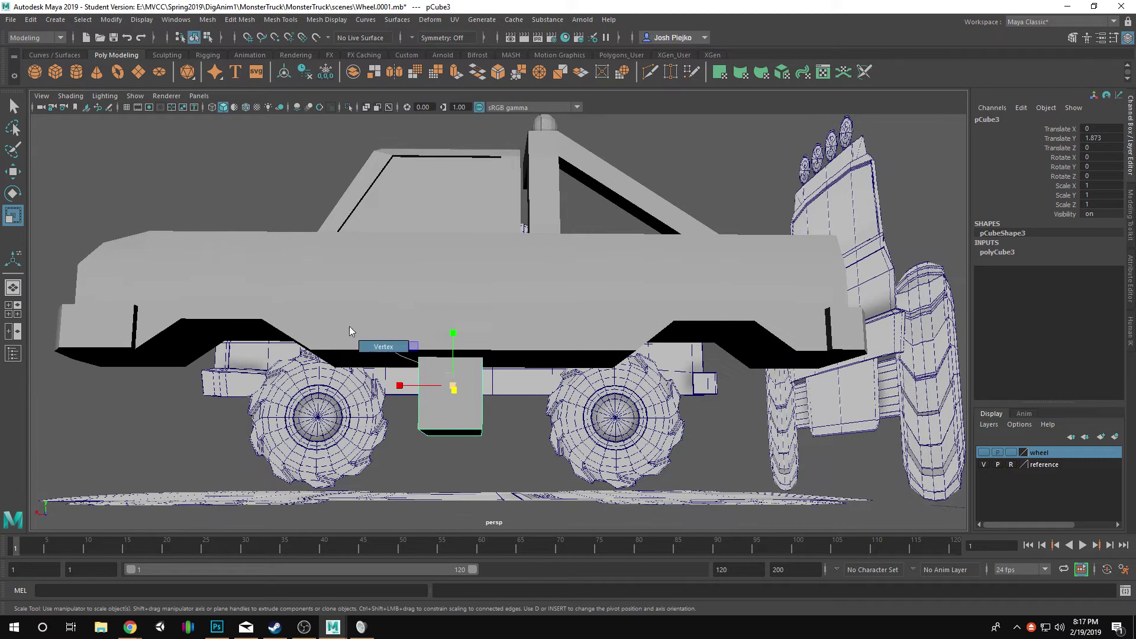
right_drag(350, 327, 338, 314)
drag(332, 269, 570, 491)
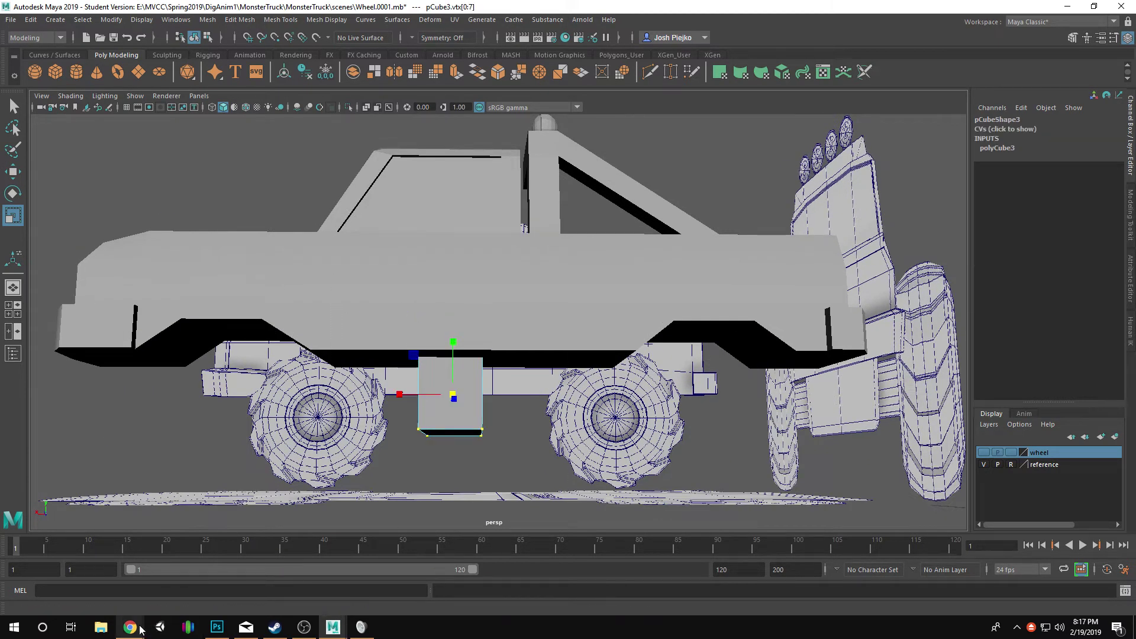
- Switch to Chrome, examine the Sketchfab truck reference from another angle, and return to Maya
mouse_move(130, 628)
click(189, 571)
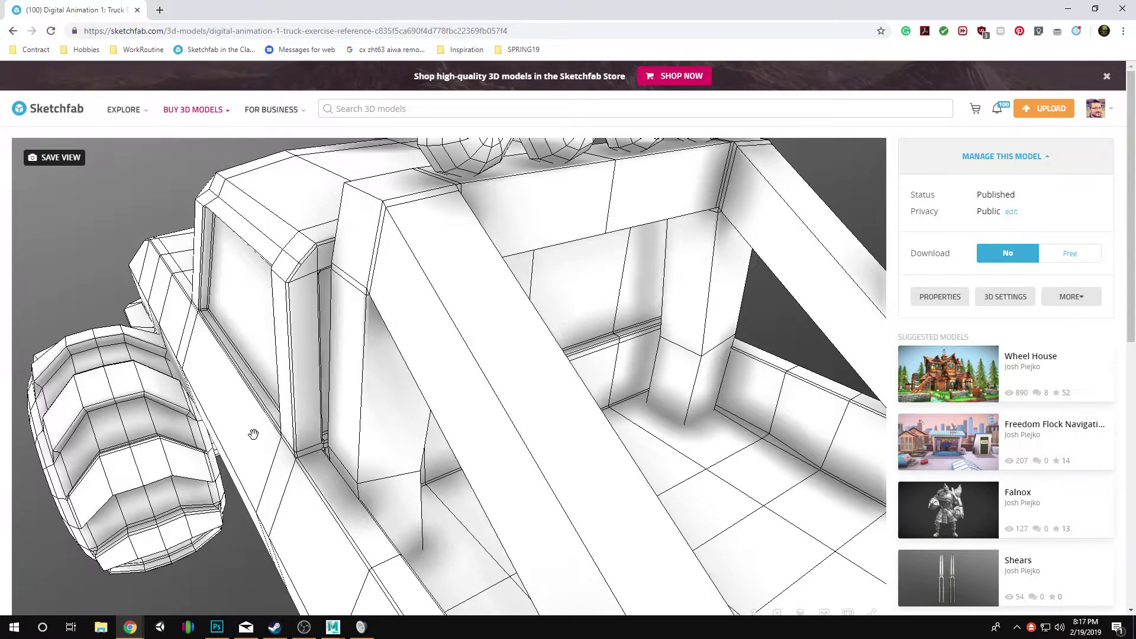
mouse_move(242, 425)
mouse_down()
mouse_move(449, 391)
mouse_move(406, 449)
mouse_move(419, 412)
mouse_move(261, 432)
mouse_move(304, 389)
mouse_move(390, 349)
mouse_move(434, 304)
mouse_move(477, 380)
mouse_move(471, 364)
mouse_move(381, 325)
mouse_move(379, 426)
mouse_move(521, 393)
mouse_up()
click(1068, 8)
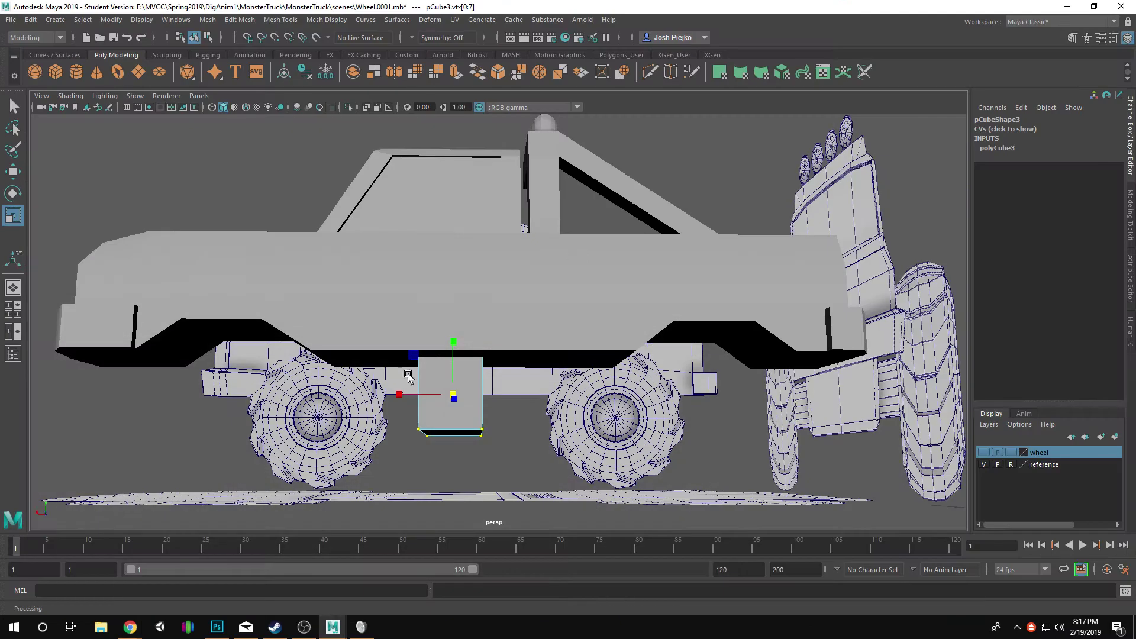
- Select the block's top vertices and scale them outward along X to taper the other two sides
mouse_move(315, 425)
alt+mouse_down()
mouse_move(391, 421)
mouse_move(317, 430)
alt+mouse_up()
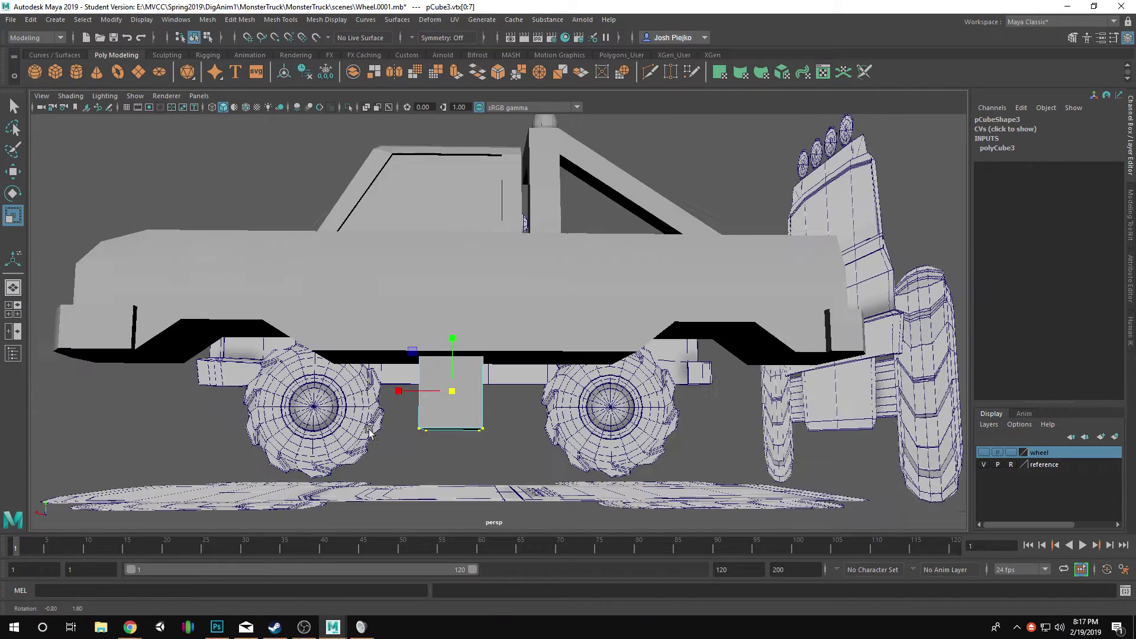
drag(342, 295, 639, 419)
drag(403, 355, 514, 353)
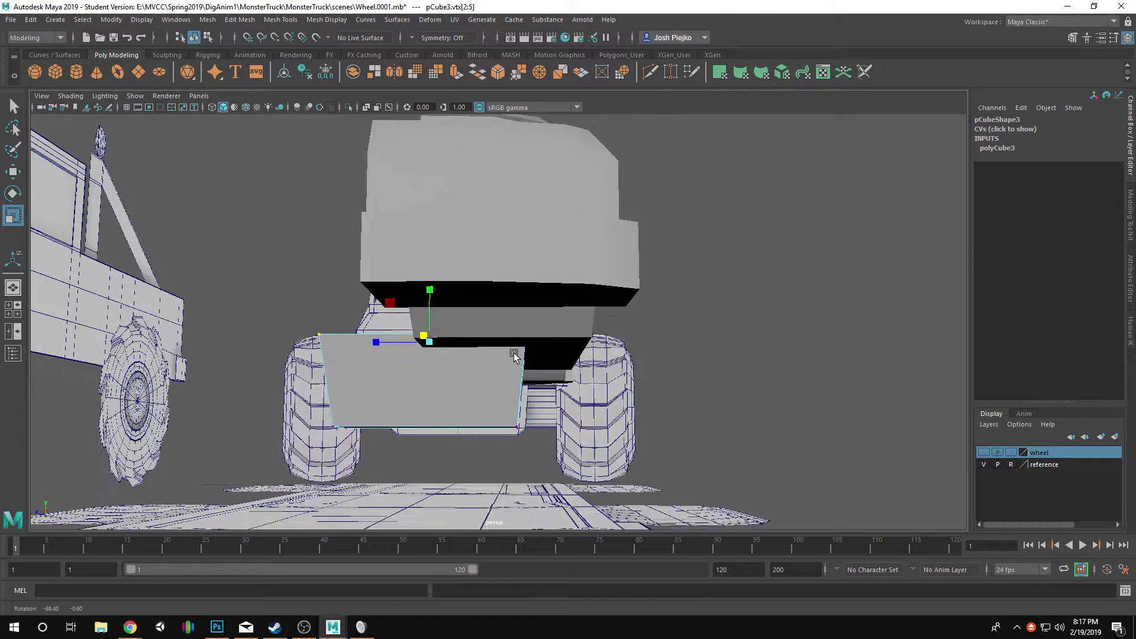
alt+drag(730, 398, 665, 552)
click(233, 286)
- Bevel all 12 edges of the block with a fraction of 0.1 and return to object selection
alt+drag(483, 454, 541, 456)
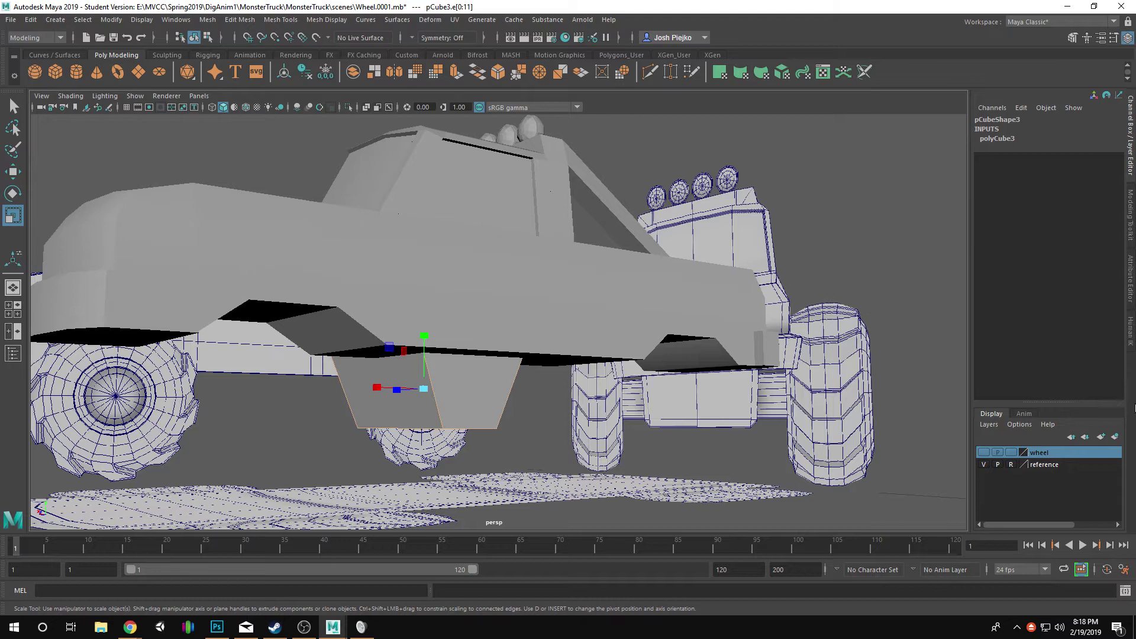
click(1071, 38)
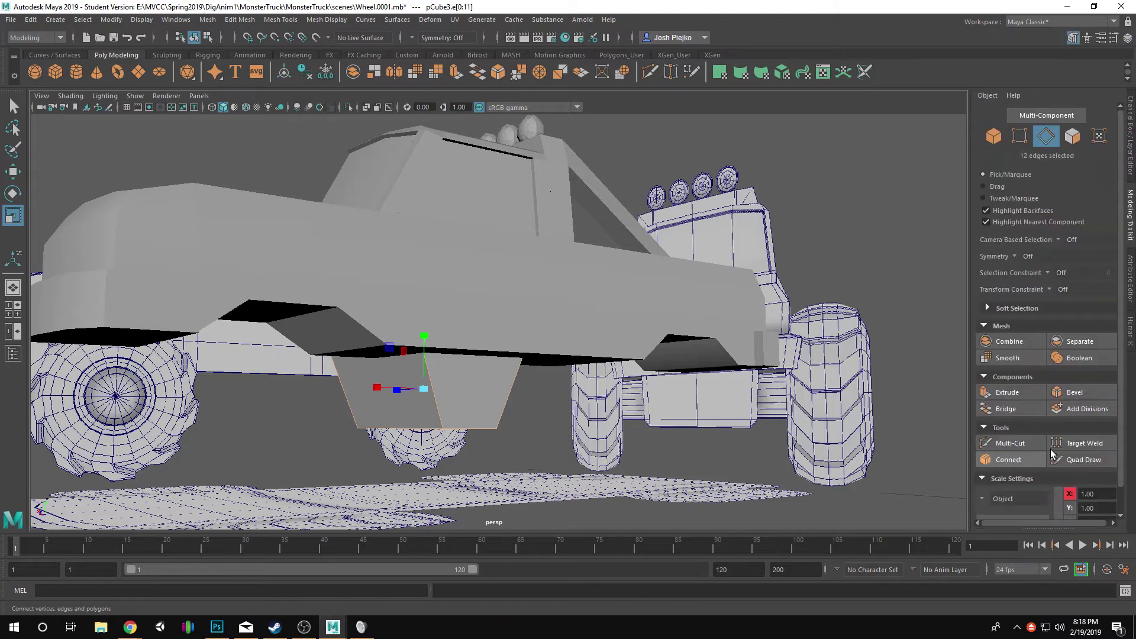
click(1077, 392)
alt+drag(704, 396, 682, 397)
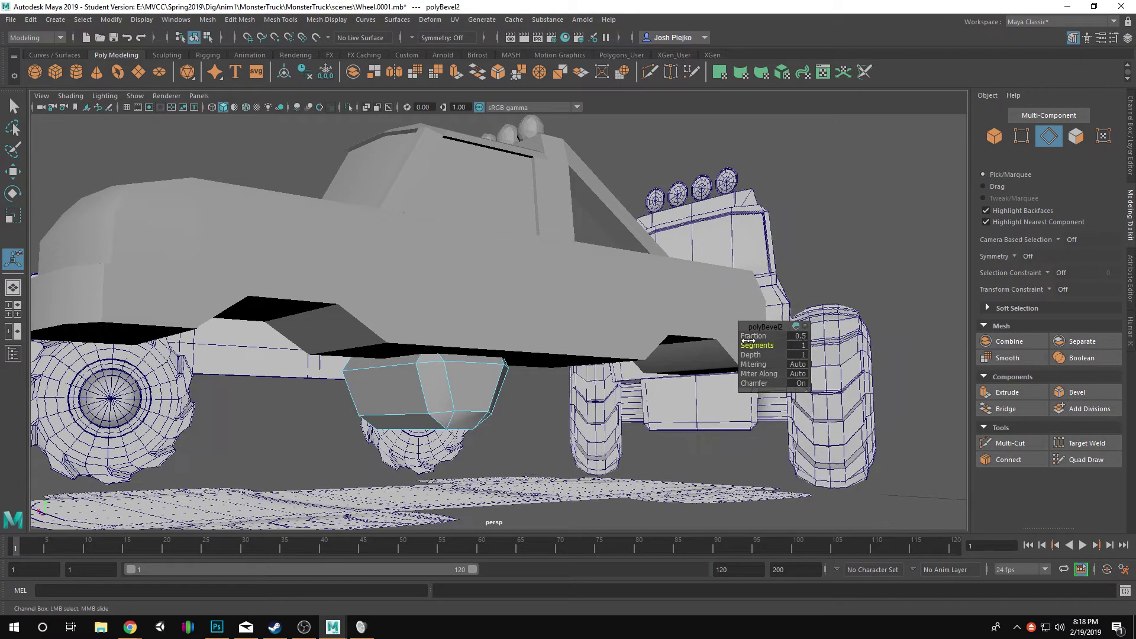
drag(761, 336, 753, 335)
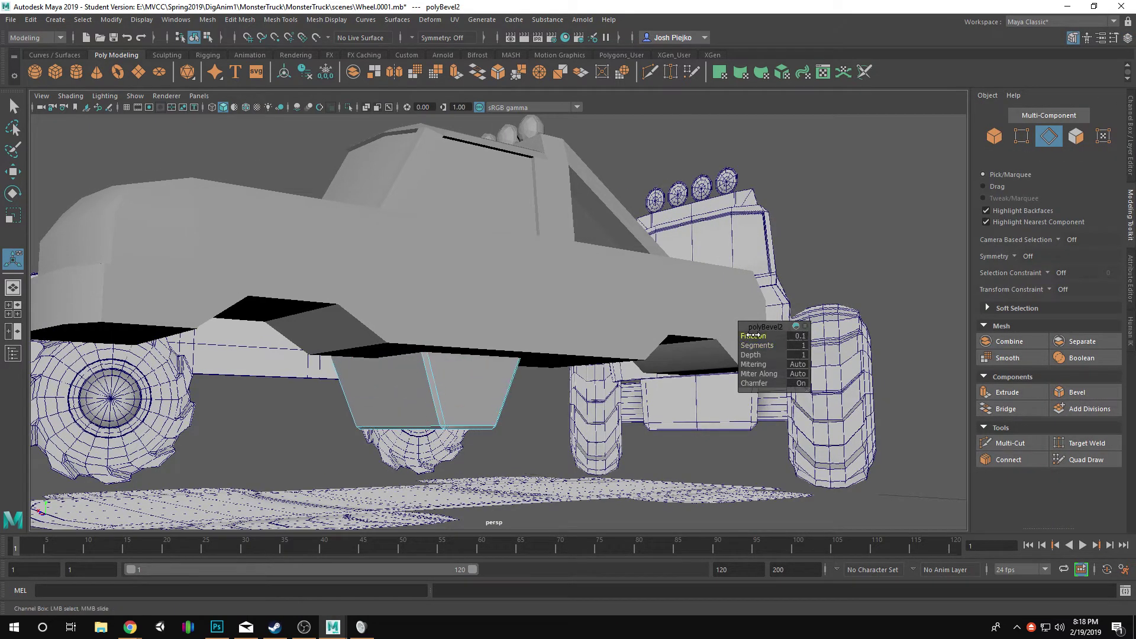
alt+drag(408, 358, 486, 356)
key(q)
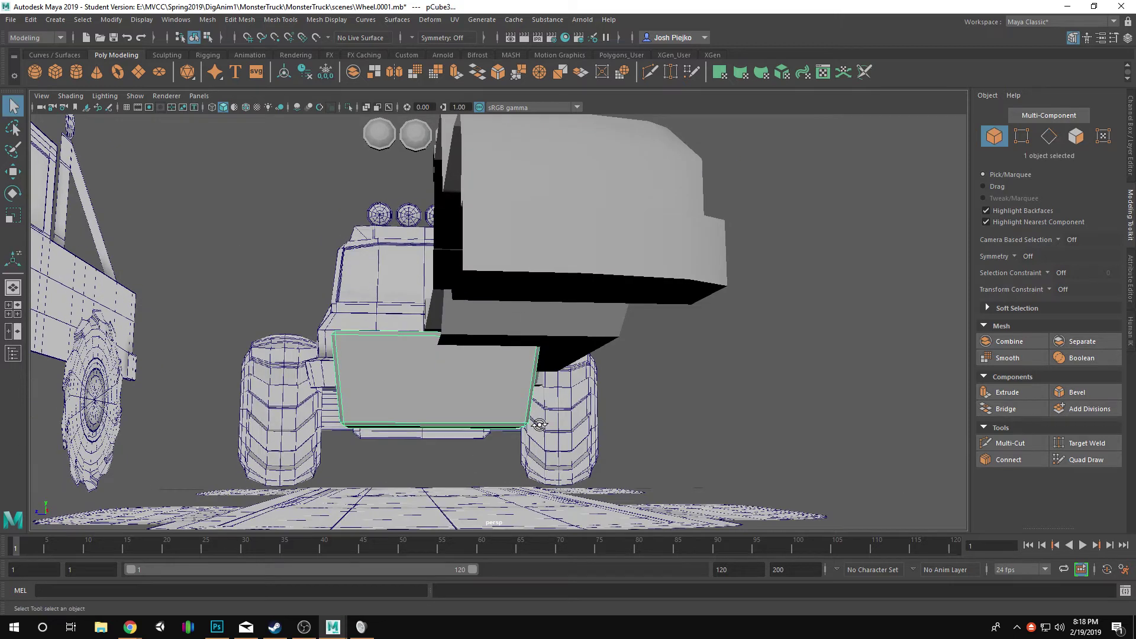
- Move the block along X to 3.28, under the truck's front wheel arch
alt+drag(474, 451, 412, 391)
key(w)
scroll(599, 371, up, 5)
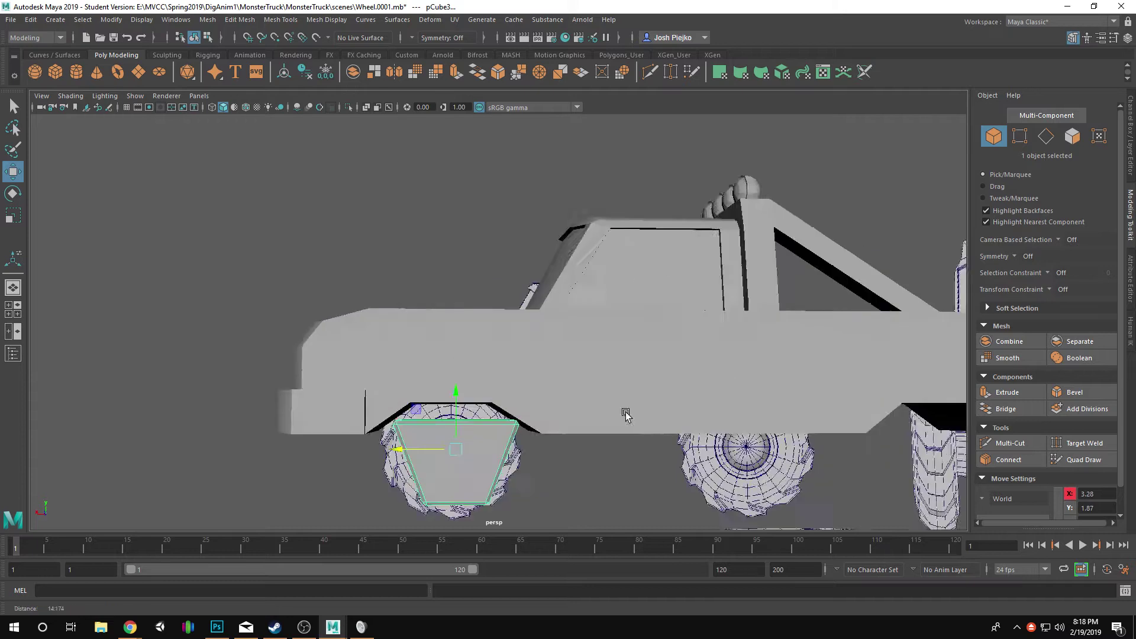
alt+middle_drag(524, 452, 480, 374)
alt+drag(662, 435, 764, 437)
alt+right_drag(764, 436, 533, 414)
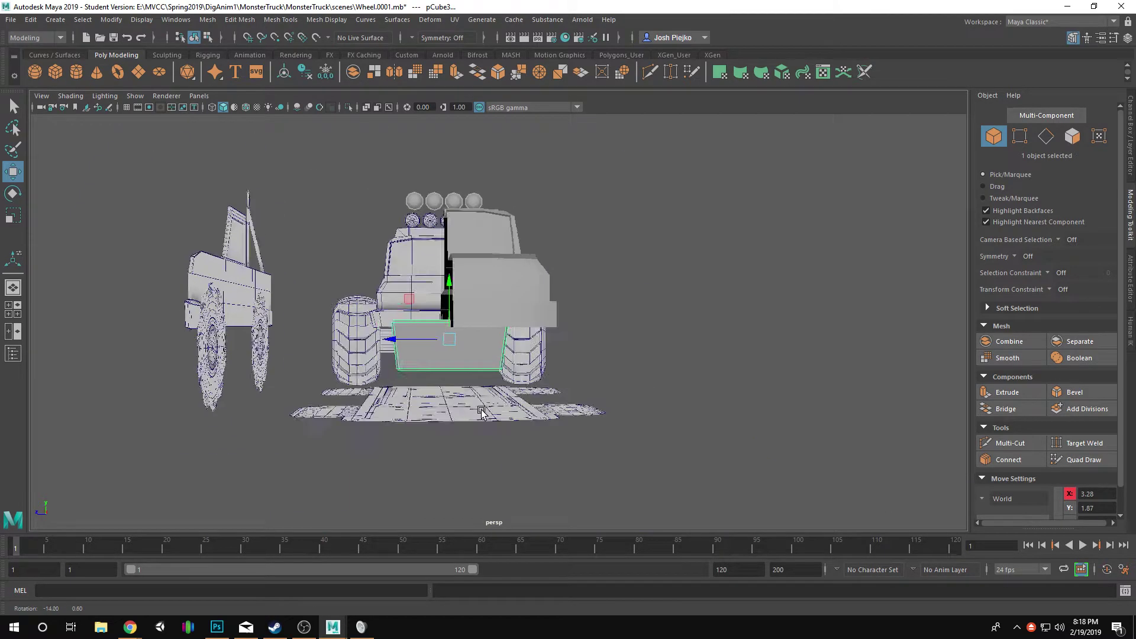
alt+drag(533, 415, 557, 500)
scroll(557, 500, up, 4)
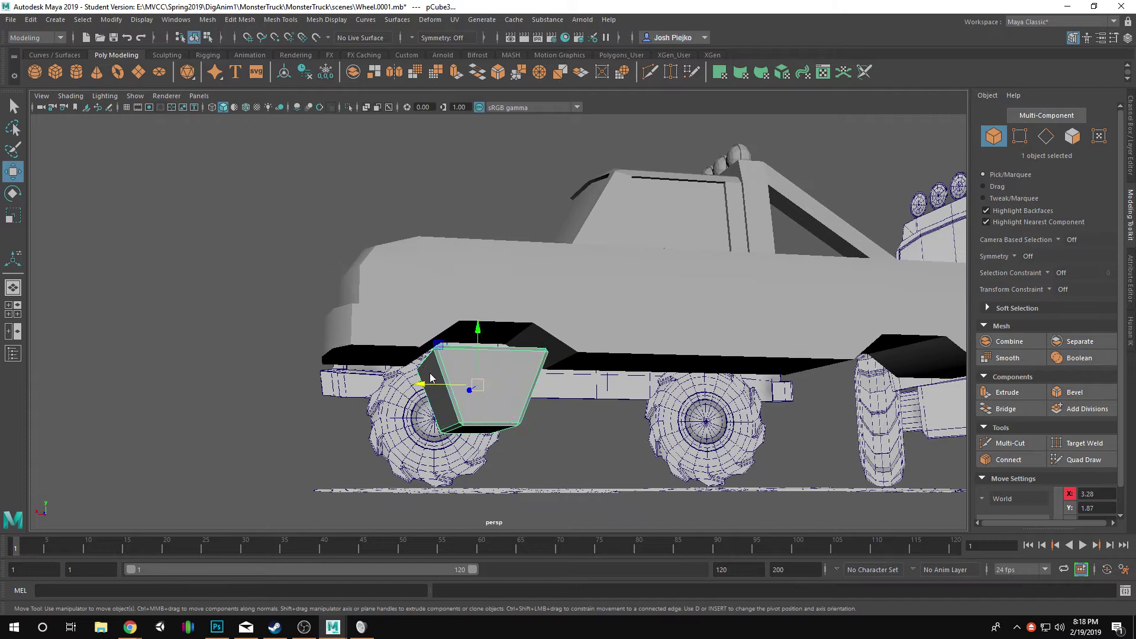
- Raise the front block's top vertices into the truck body and return to object mode
right_drag(430, 378, 366, 373)
alt+drag(338, 293, 644, 386)
drag(482, 303, 482, 275)
alt+drag(482, 275, 598, 283)
alt+drag(480, 441, 486, 387)
key(F8)
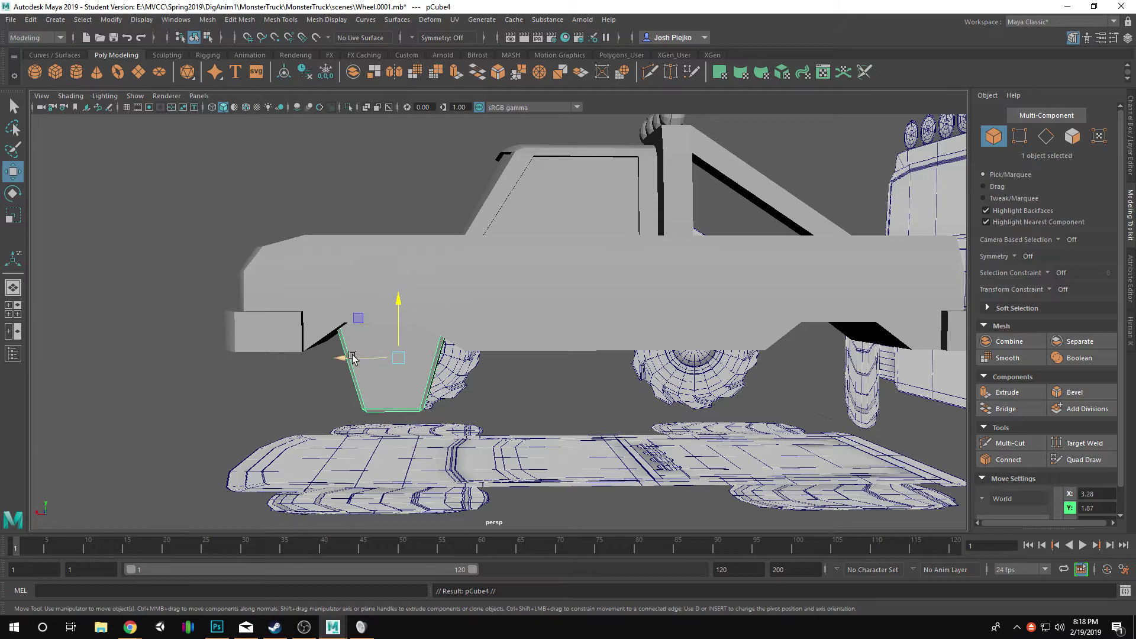
- Duplicate the front block and move the copy along X to the rear wheel arch
drag(353, 359, 773, 355)
alt+right_drag(651, 385, 362, 420)
click(464, 417)
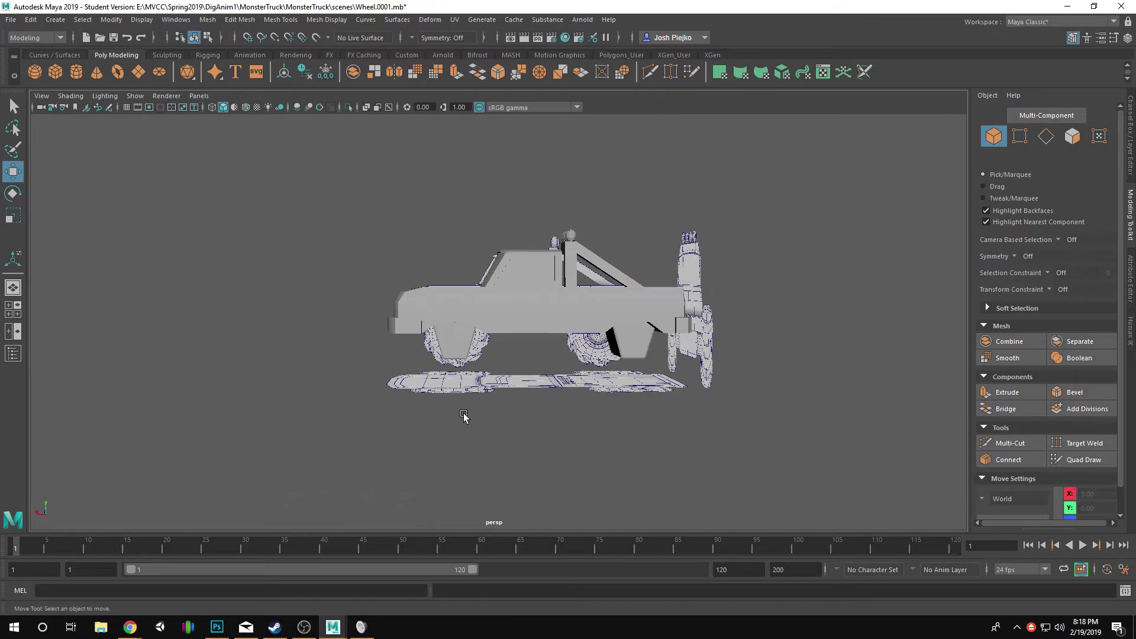
scroll(569, 358, up, 3)
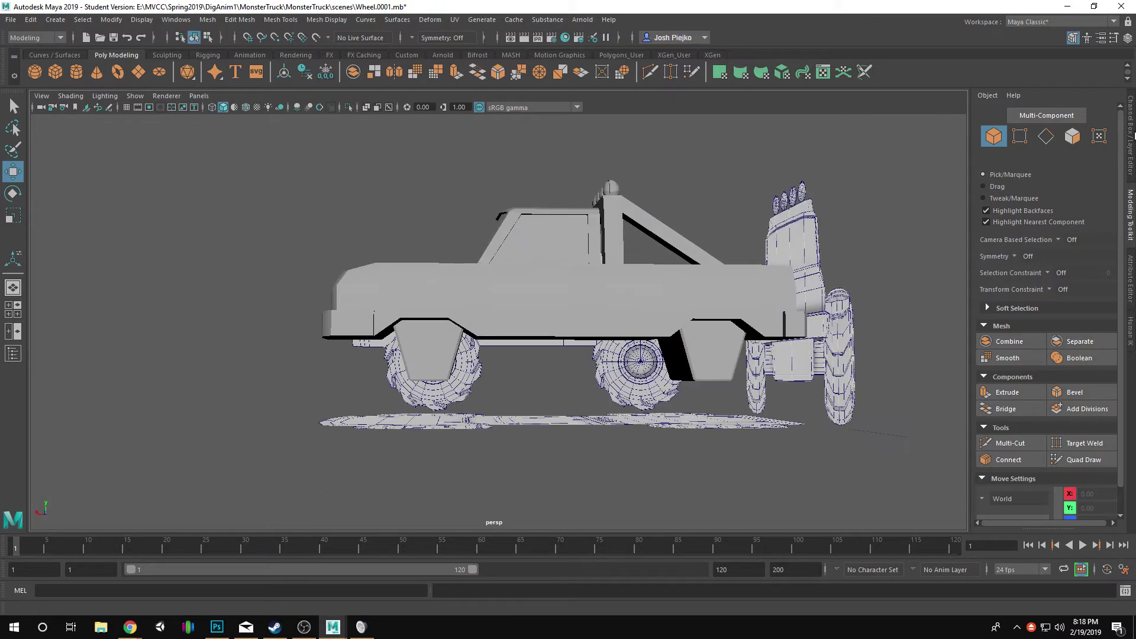
- Create a polygon cylinder for the axle and raise it to Y 2.606
click(76, 71)
alt+drag(237, 201, 268, 220)
key(e)
alt+drag(641, 267, 731, 286)
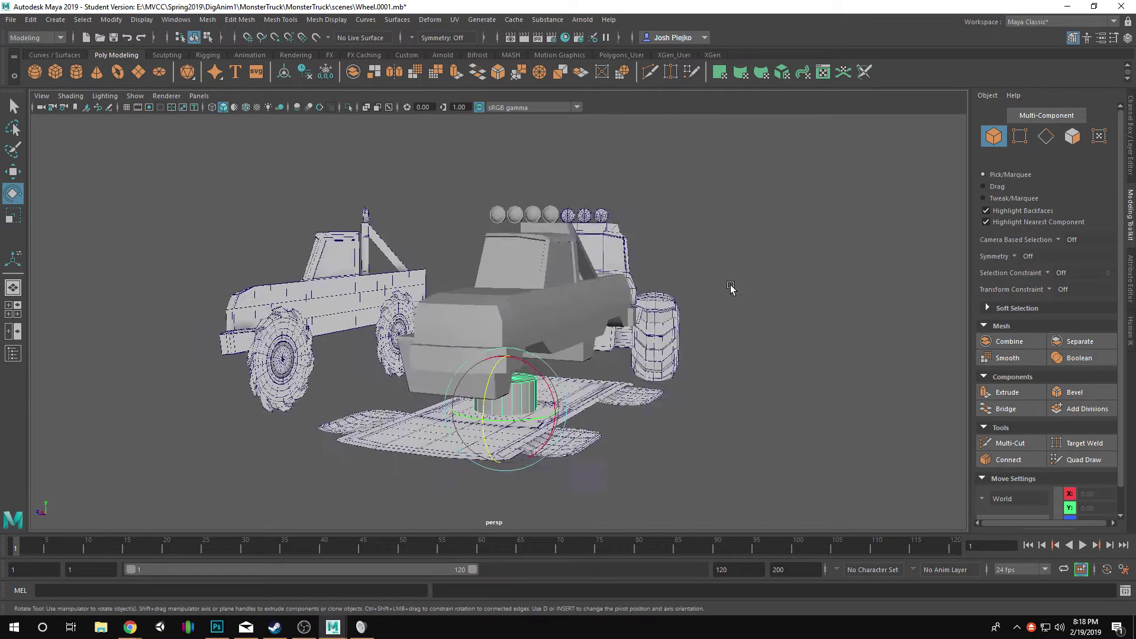
scroll(730, 287, up, 3)
key(w)
alt+right_drag(812, 409, 654, 390)
drag(521, 361, 522, 258)
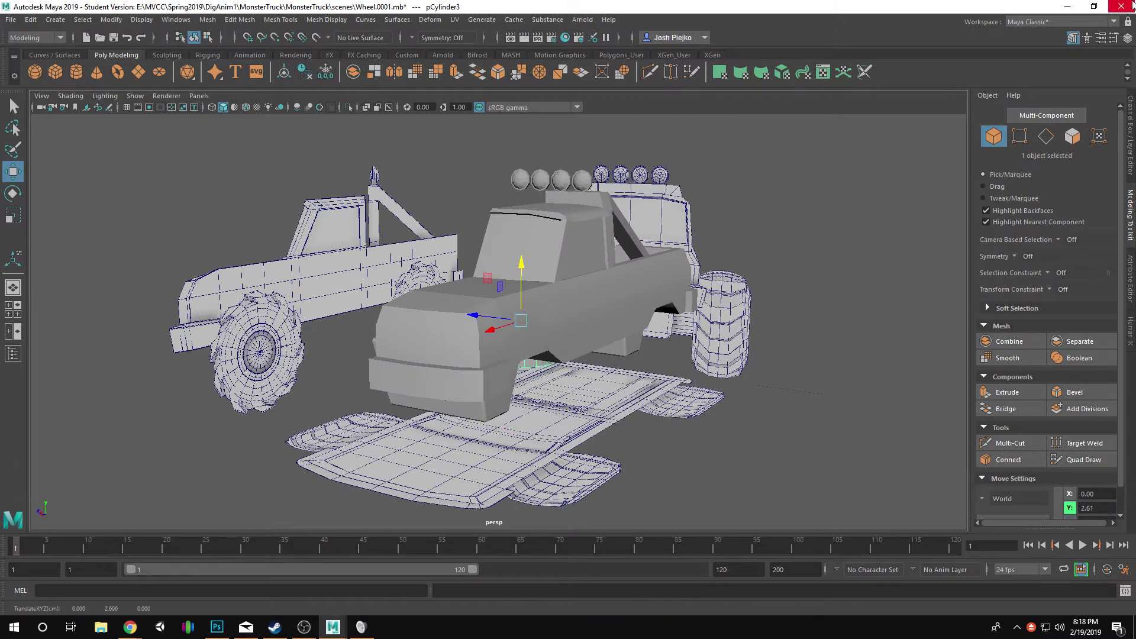
- Set the cylinder's axis subdivisions to 10 and its Rotate X to 90
click(1128, 155)
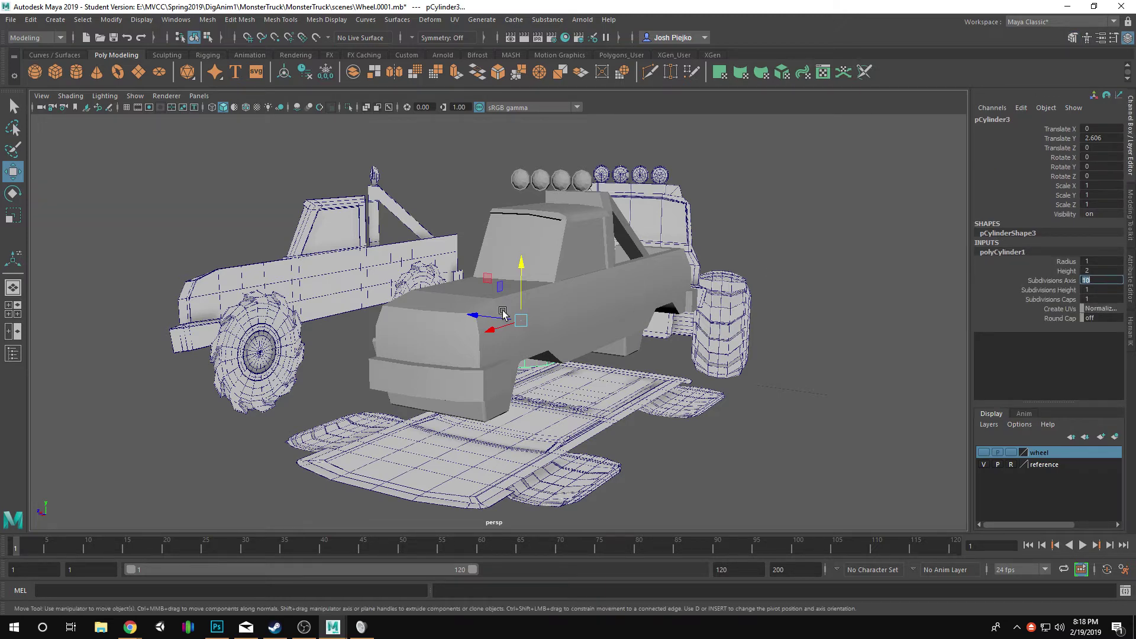
alt+drag(502, 312, 473, 330)
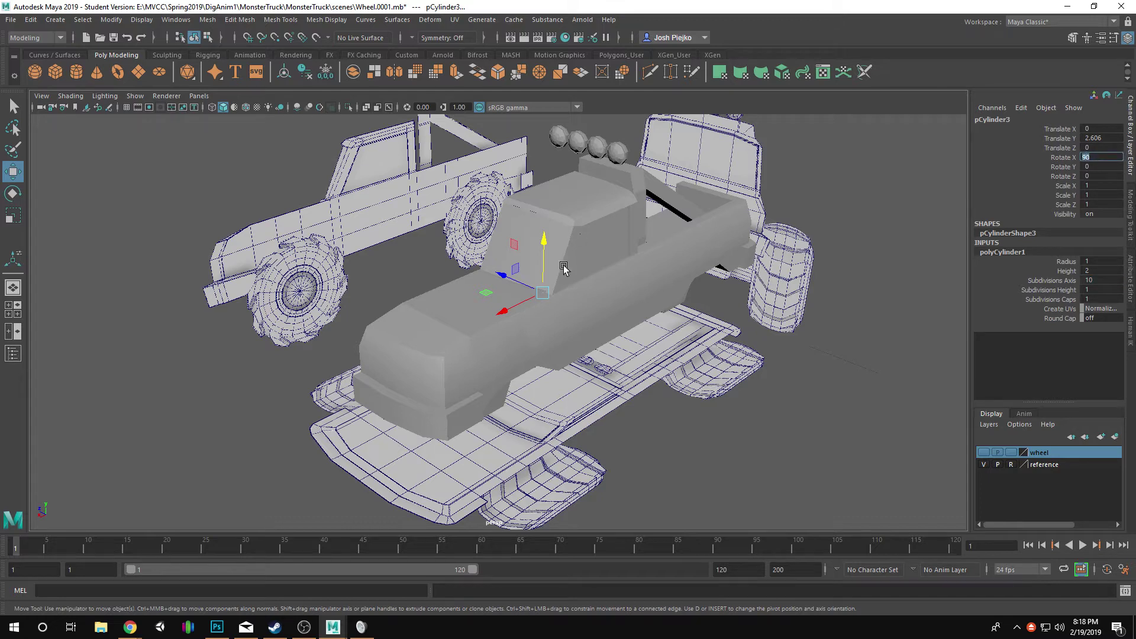
- Move the cylinder to X 3.492, Y 1.327 at the front block and scale it uniformly to 0.23
drag(501, 312, 483, 297)
key(r)
key(w)
alt+drag(433, 314, 663, 391)
key(r)
- Stretch the cylinder to Scale Y 2.405 across the truck's width and raise it to Y 1.723
alt+drag(728, 421, 501, 427)
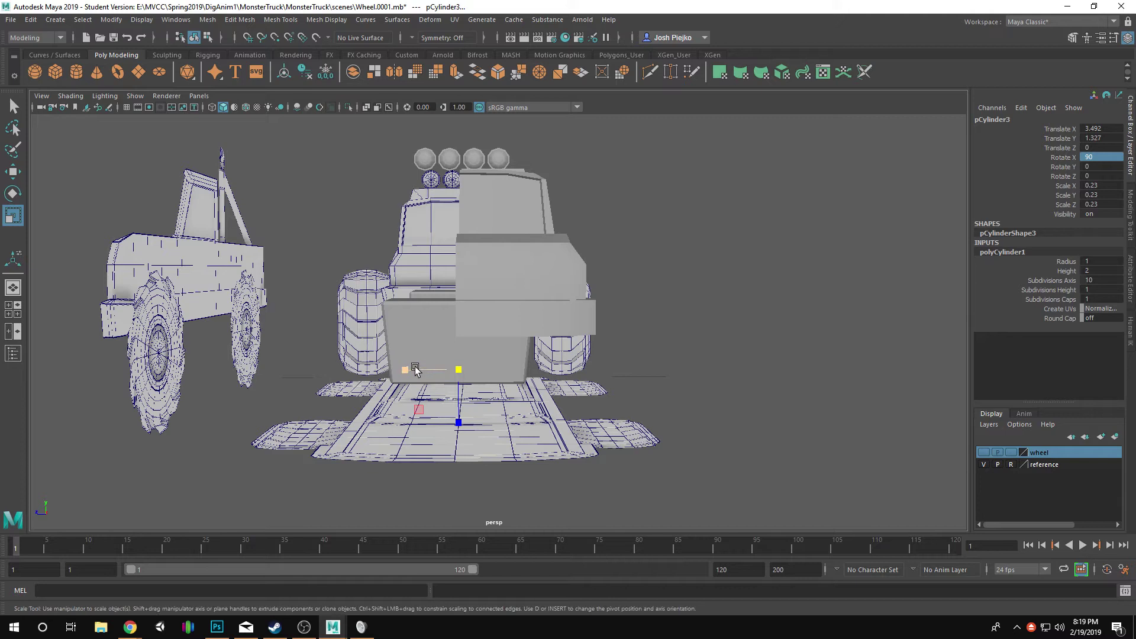
drag(404, 370, 142, 370)
key(w)
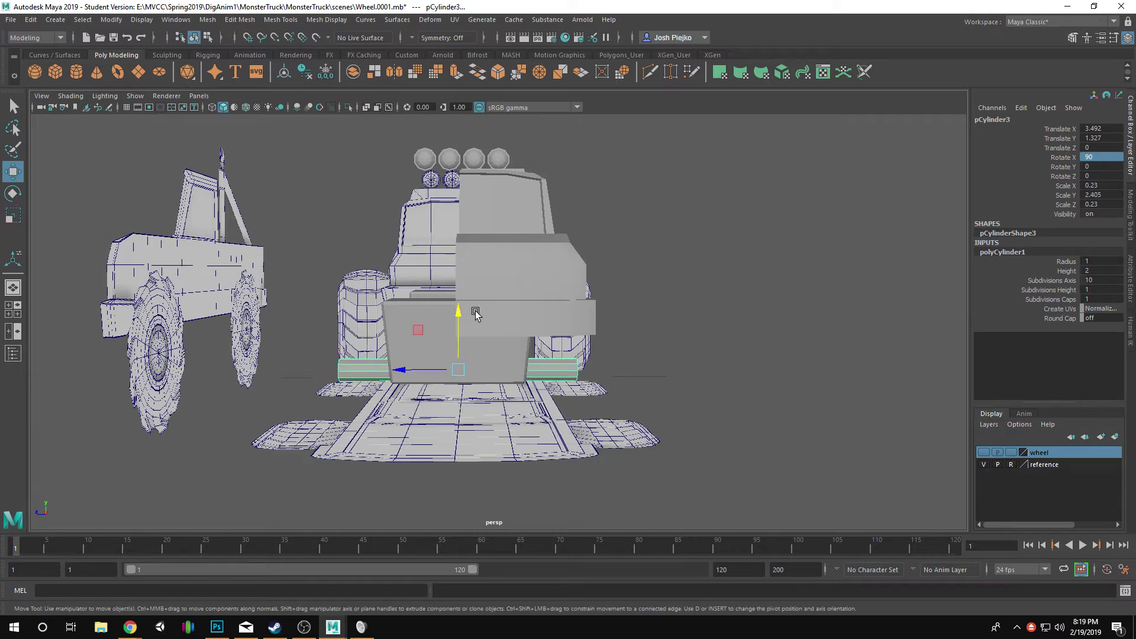
drag(475, 314, 468, 294)
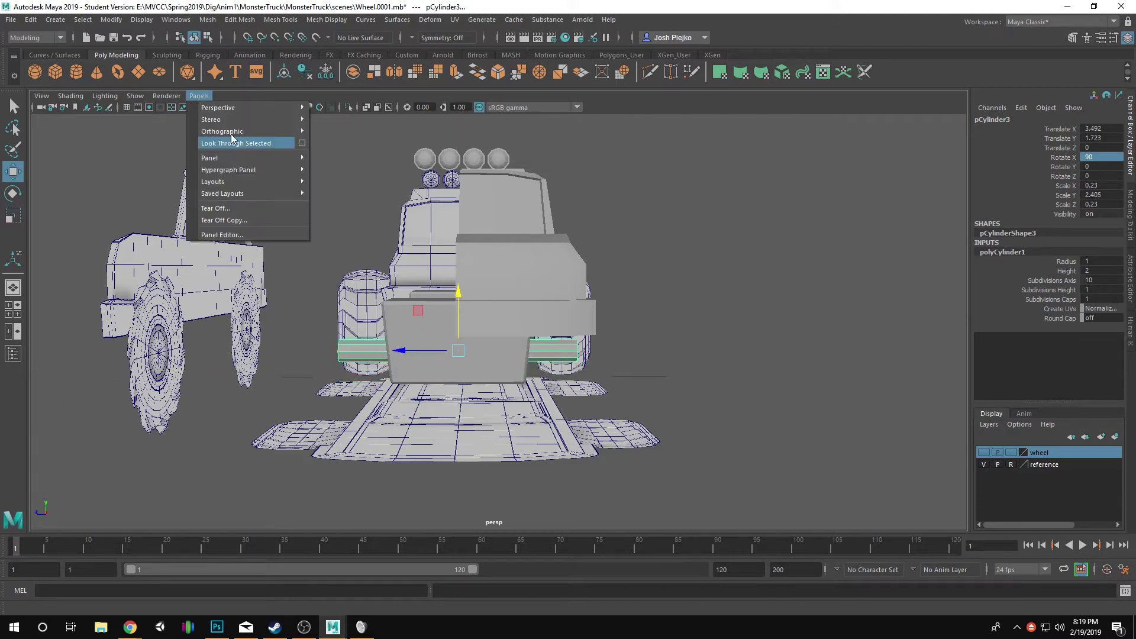
- In the side view, thicken the cylinder to a scale of about 0.458 and lower it to Y 1.668 to match the reference axle
mouse_move(284, 128)
click(349, 127)
click(199, 96)
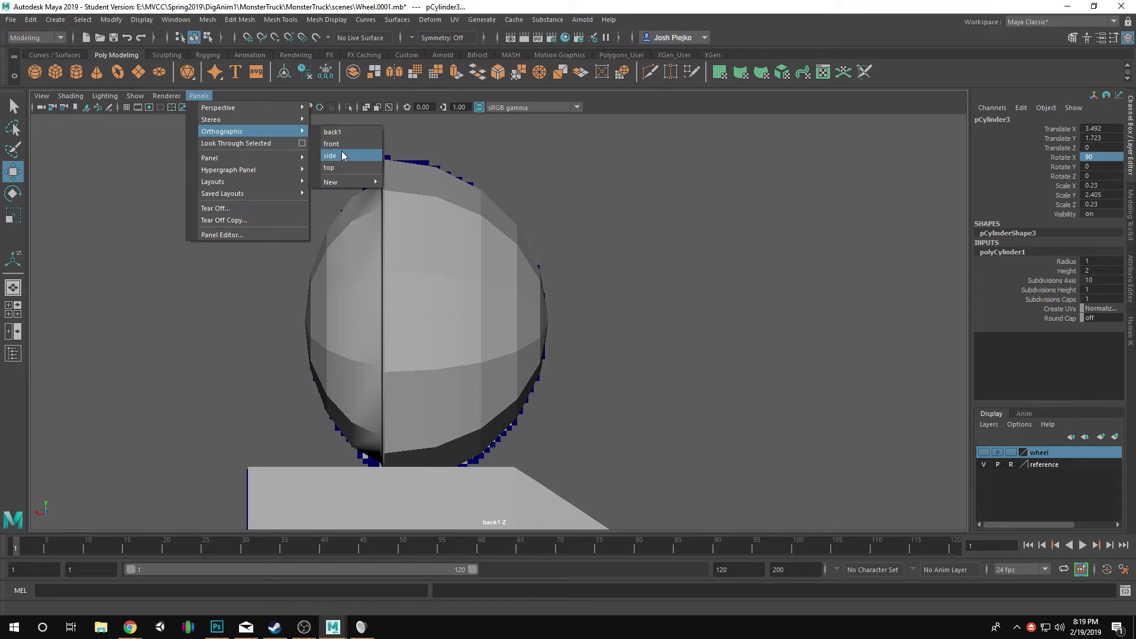
click(343, 155)
scroll(411, 318, down, 3)
key(r)
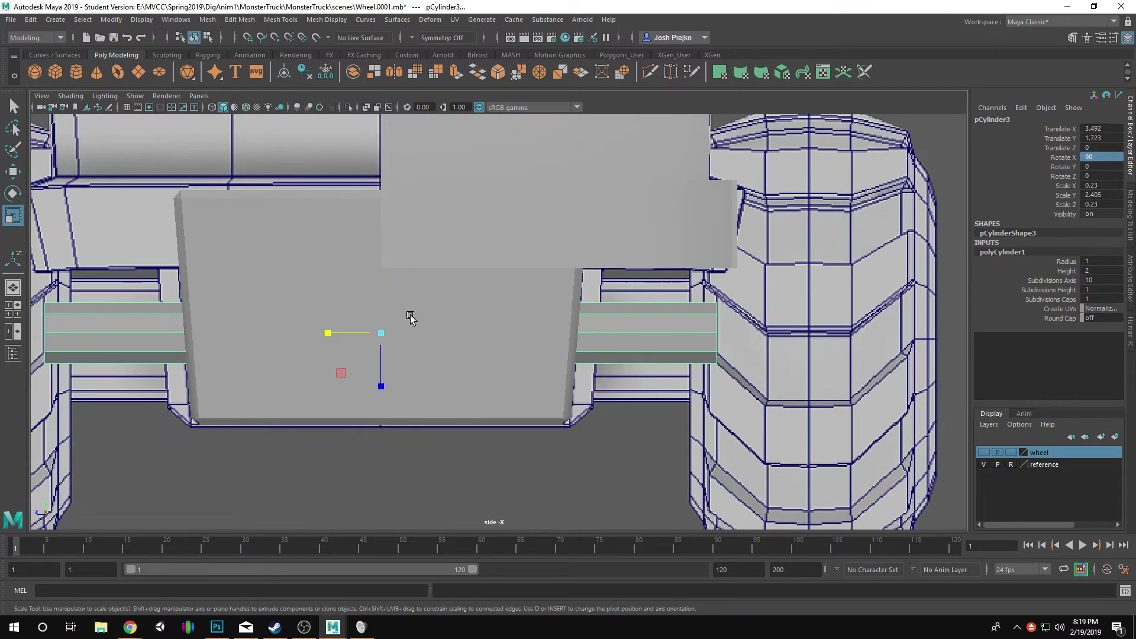
drag(376, 346, 754, 262)
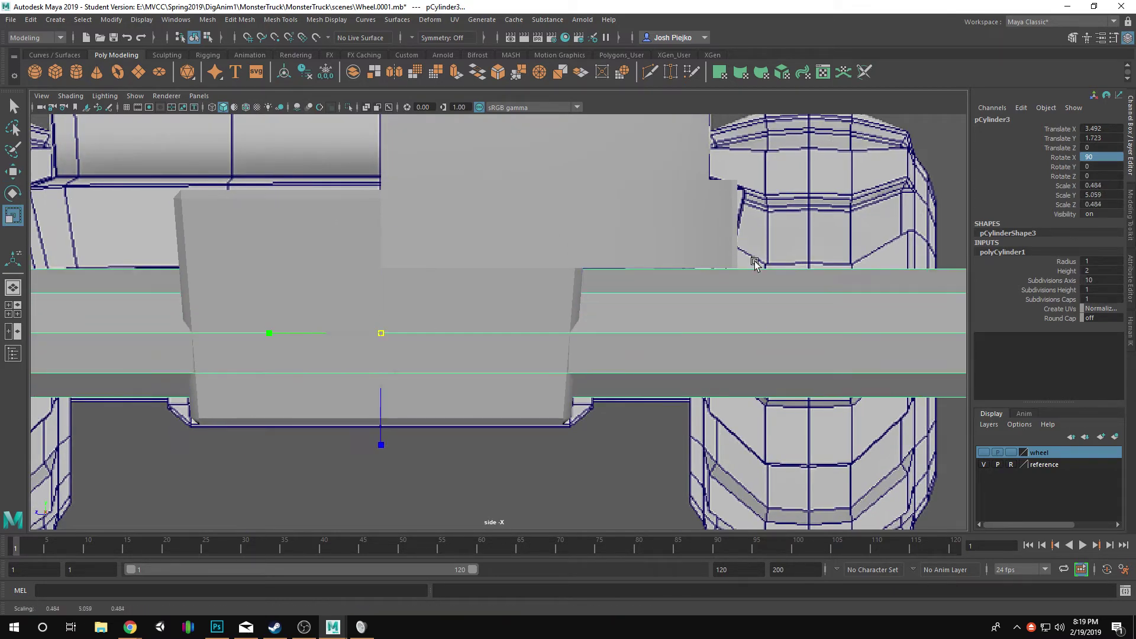
alt+middle_drag(446, 355, 442, 337)
key(w)
mouse_move(378, 254)
mouse_down()
mouse_move(380, 273)
mouse_move(375, 258)
mouse_up()
drag(367, 309, 332, 315)
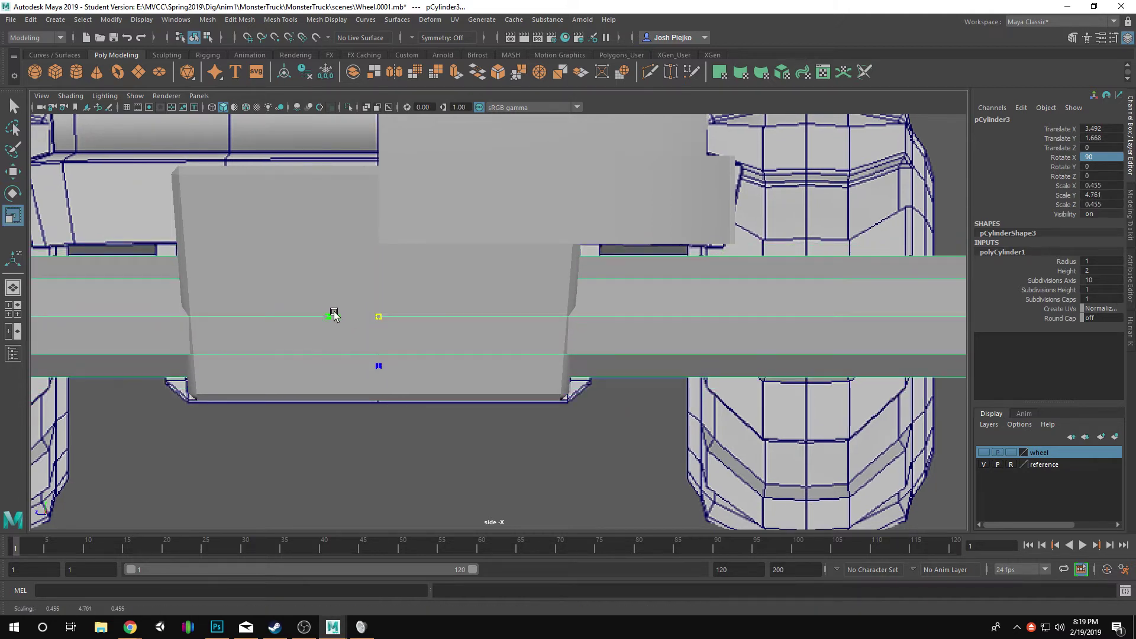
key(w)
scroll(467, 367, down, 3)
click(453, 372)
right_drag(470, 325, 390, 323)
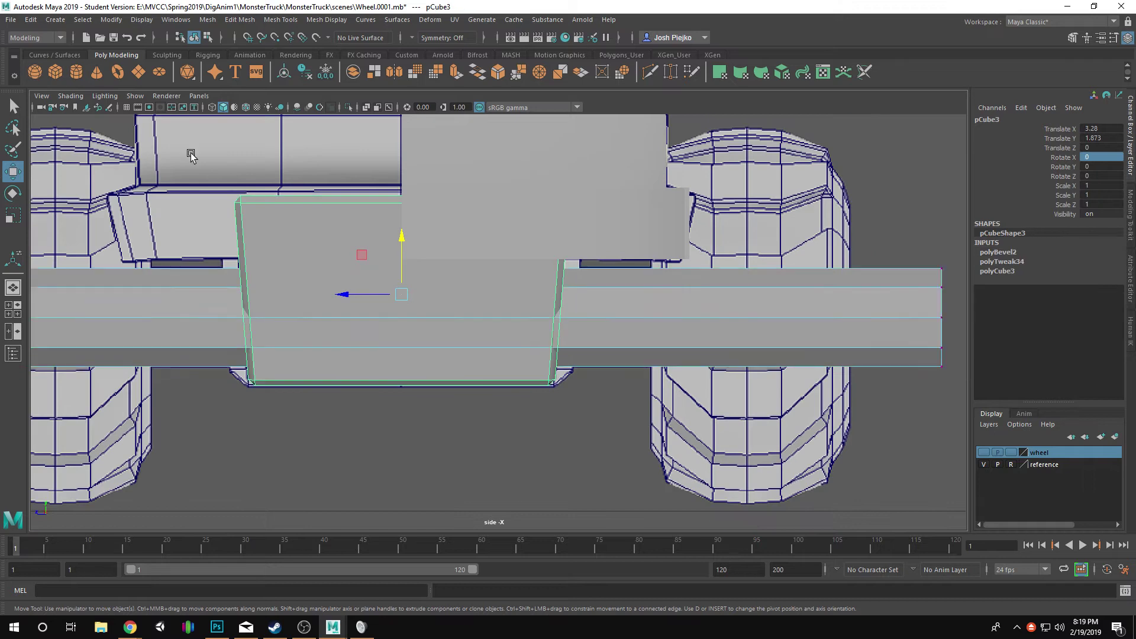
drag(178, 149, 467, 373)
key(ctrl+z)
right_drag(461, 373, 382, 368)
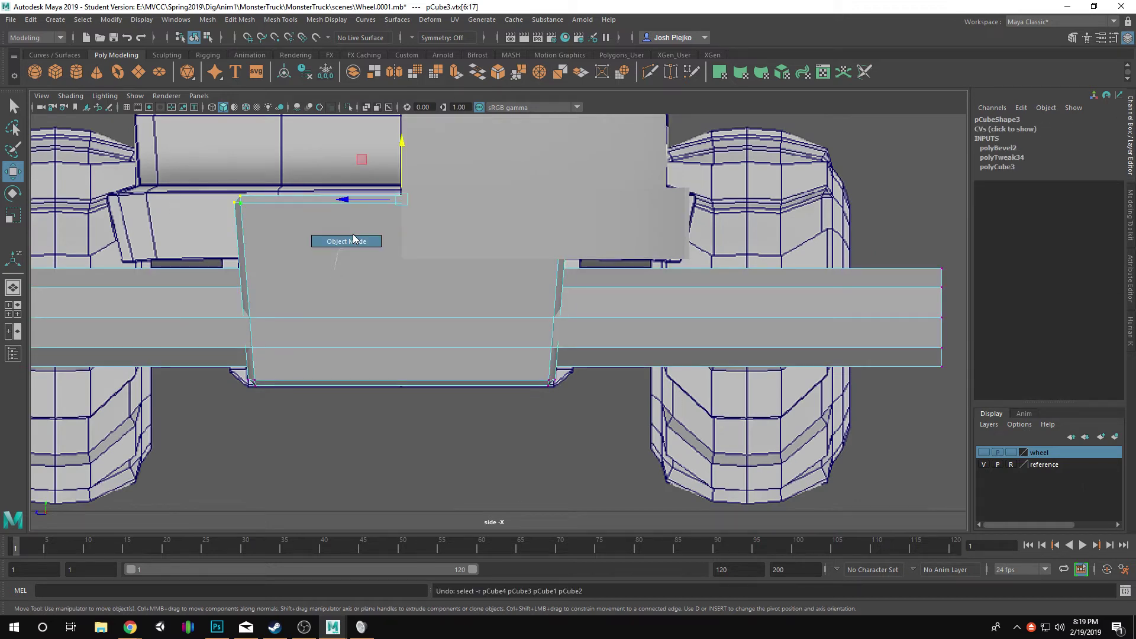
right_drag(354, 239, 353, 241)
- Select the front block and widen it along Z to a scale of about 1.18
click(460, 323)
key(r)
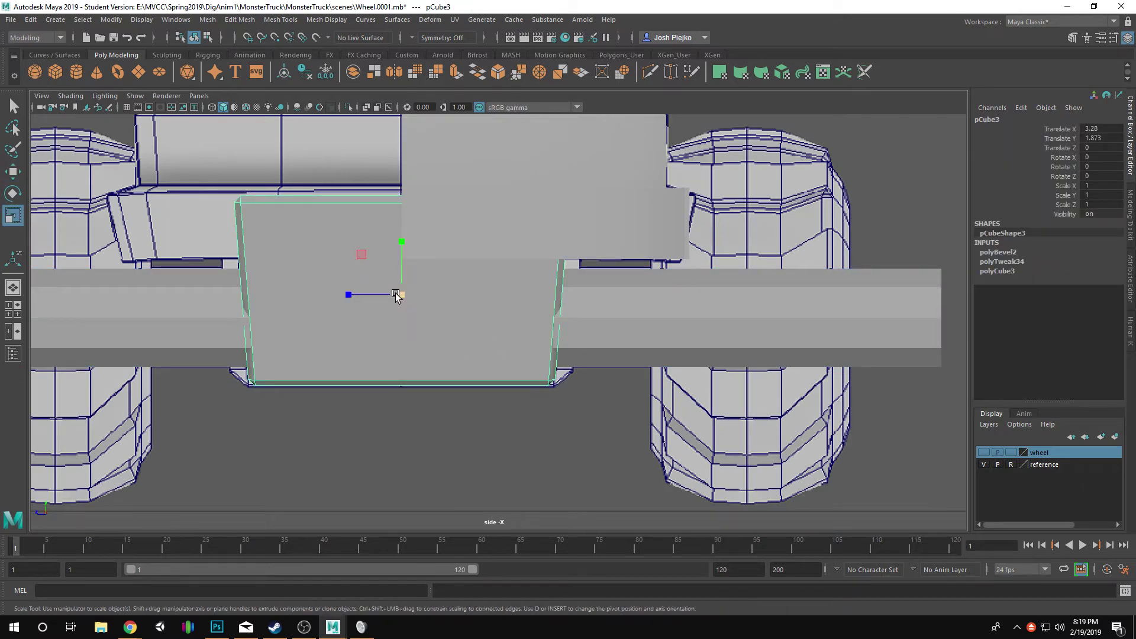
drag(348, 294, 339, 294)
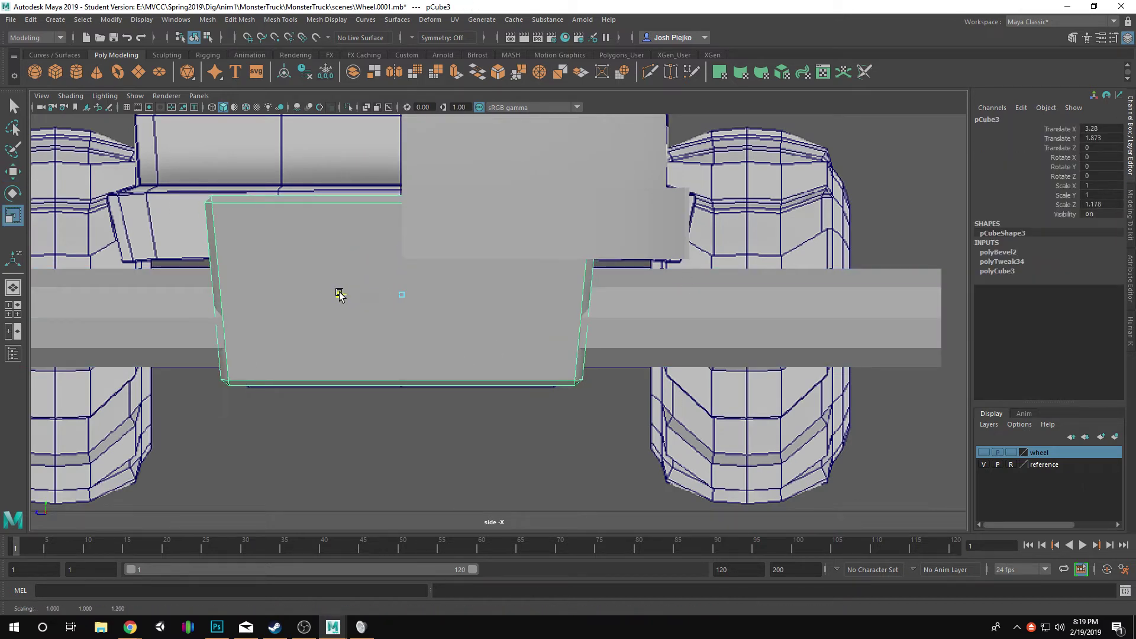
- Shorten the axle cylinder to Scale Y 3.031 so its ends sit inside the reference wheels
click(622, 335)
scroll(704, 350, down, 5)
scroll(623, 375, up, 1)
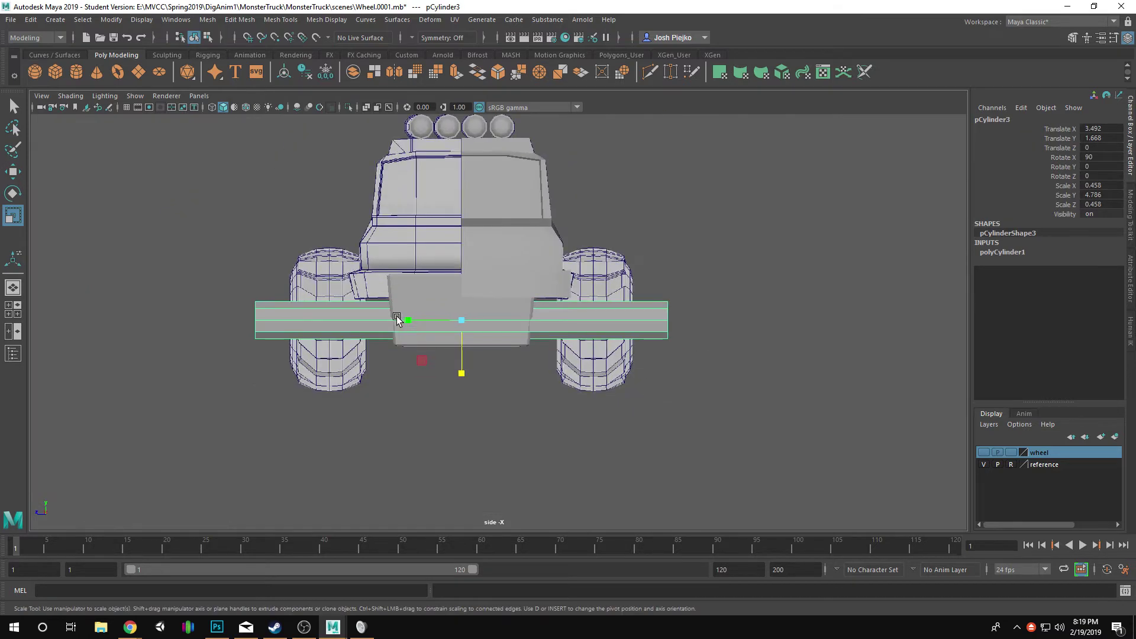
drag(406, 320, 426, 327)
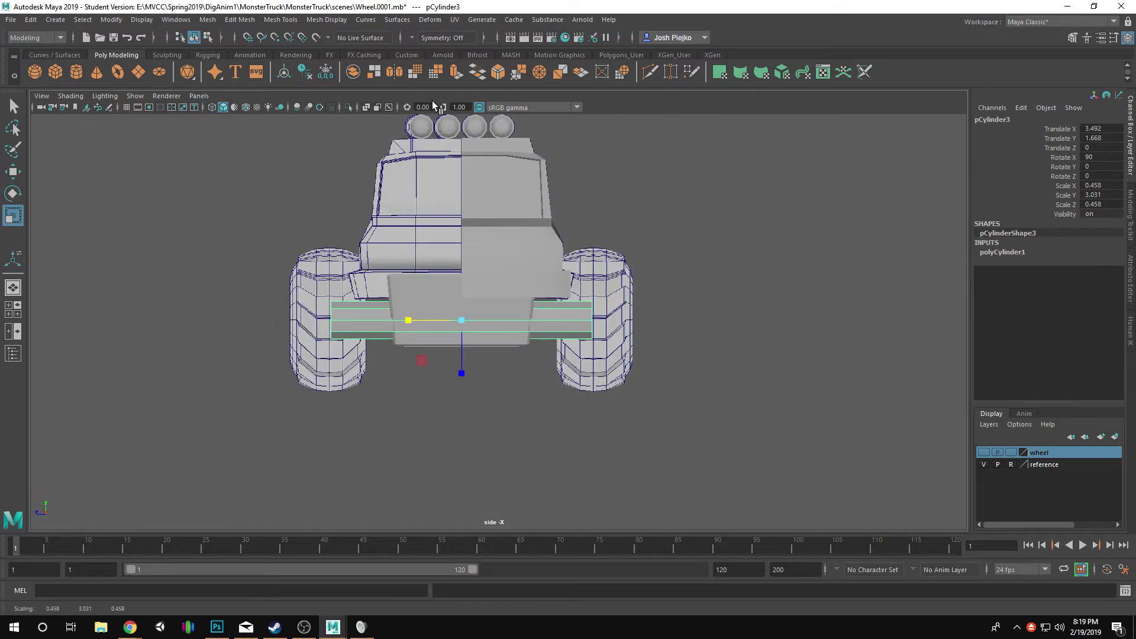
- In the perspective view, move the front axle cylinder along X to Translate X 3.277, centring it on the front block
click(200, 96)
mouse_move(243, 109)
click(336, 109)
alt+drag(698, 432, 452, 361)
click(556, 459)
alt+right_drag(452, 361, 491, 373)
click(492, 373)
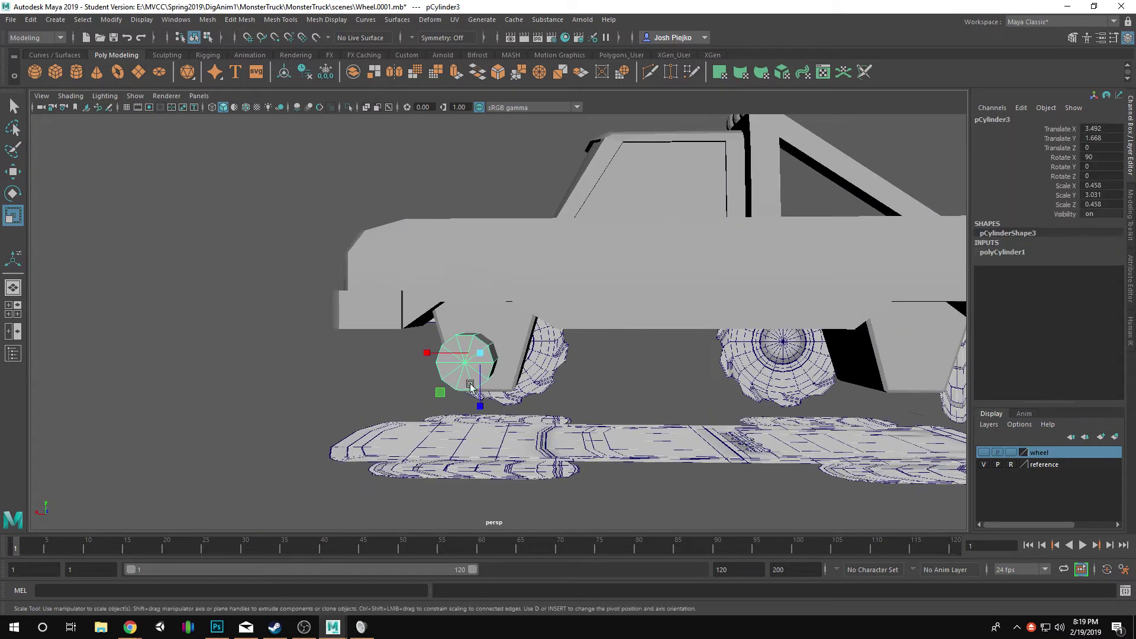
key(w)
alt+drag(489, 384, 481, 386)
drag(417, 344, 427, 347)
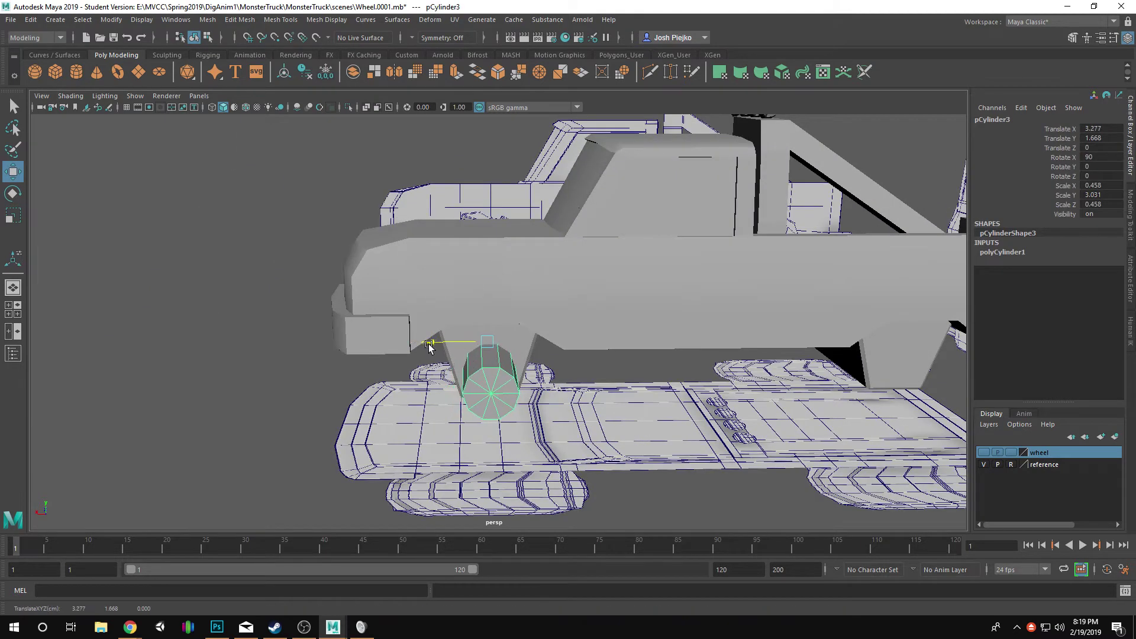
- Duplicate the front axle cylinder and move the copy along X to the block under the rear wheel arch
alt+right_drag(429, 345, 343, 358)
alt+drag(557, 371, 533, 370)
alt+right_drag(533, 370, 728, 426)
alt+middle_drag(568, 432, 484, 378)
alt+right_drag(484, 378, 423, 355)
alt+drag(423, 355, 371, 317)
alt+middle_drag(595, 347, 546, 351)
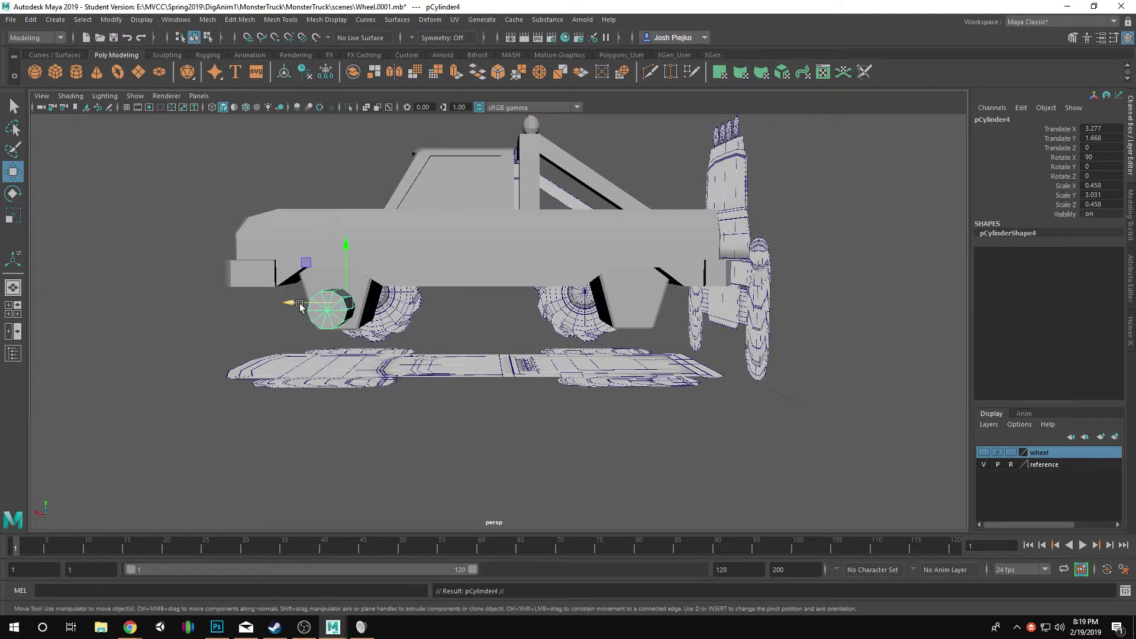
drag(290, 303, 502, 394)
click(704, 403)
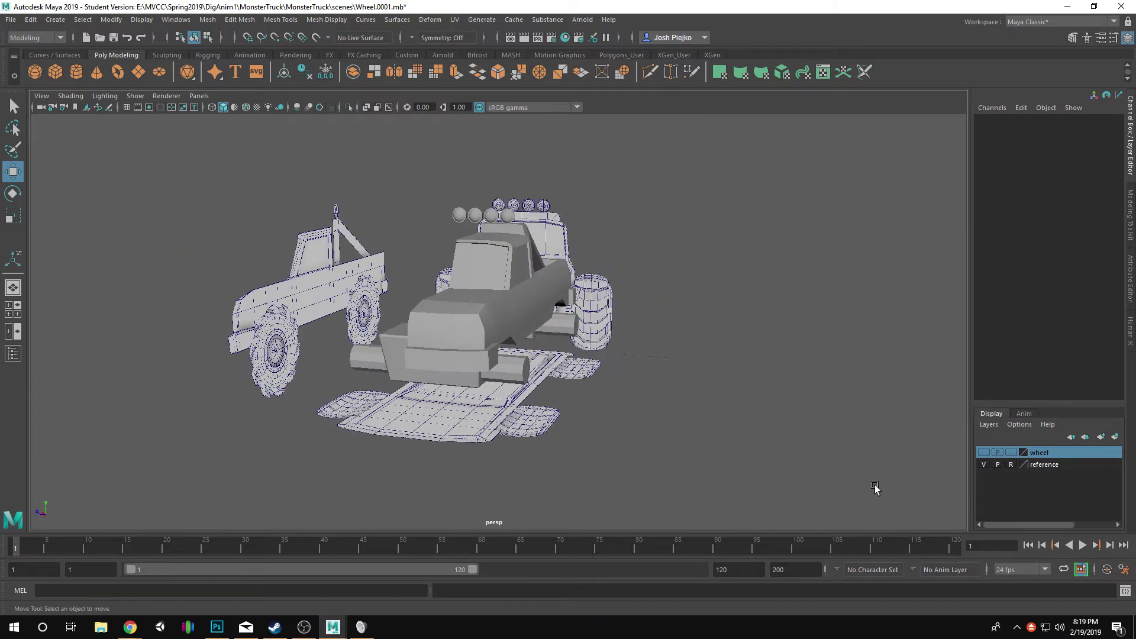
- Show the wheel layer to check the wheels against the axles, and hide it again
click(984, 452)
alt+drag(640, 417, 763, 441)
click(984, 452)
alt+drag(497, 395, 470, 338)
- Select the truck body and preview it in smooth mesh display
scroll(469, 338, up, 3)
click(327, 304)
alt+middle_drag(328, 304, 517, 391)
scroll(517, 391, up, 2)
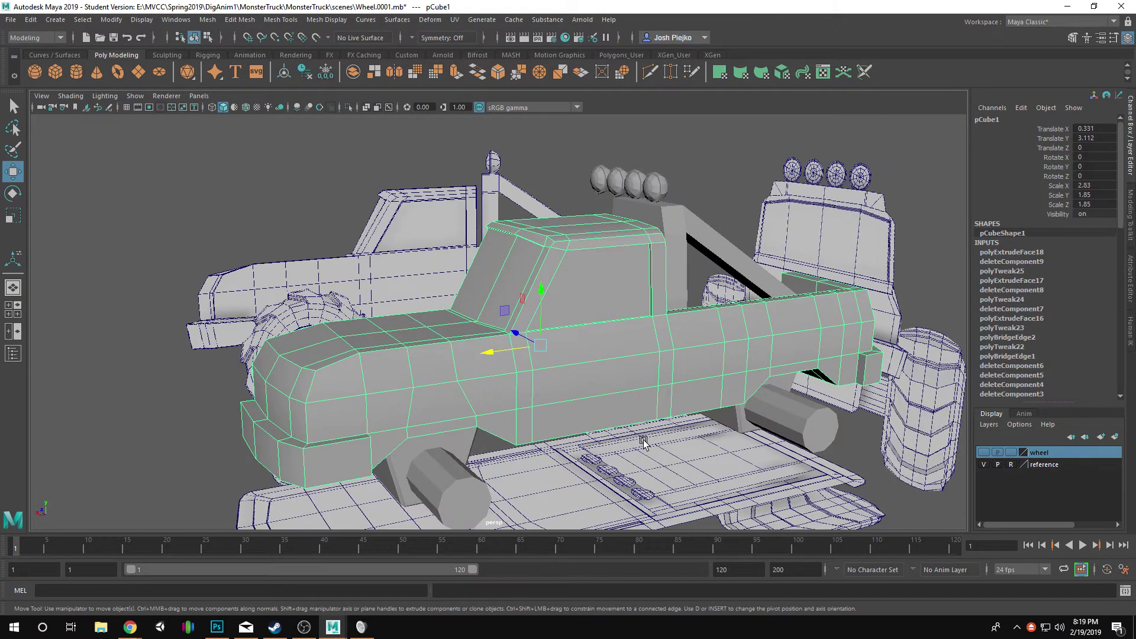
alt+drag(644, 441, 718, 395)
key(3)
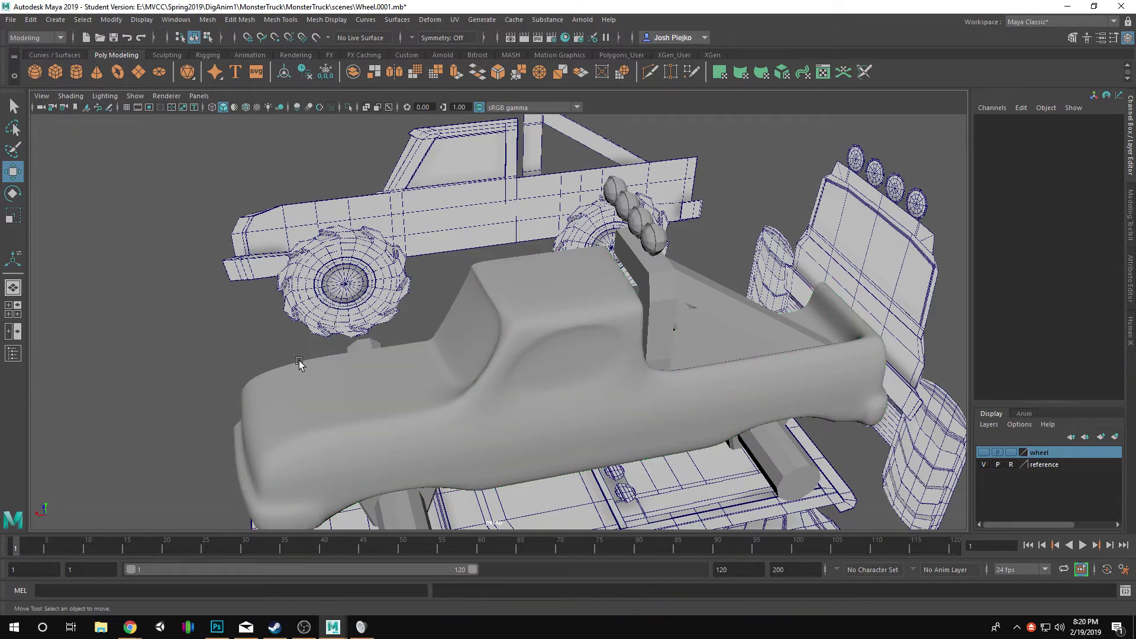
alt+drag(296, 358, 729, 461)
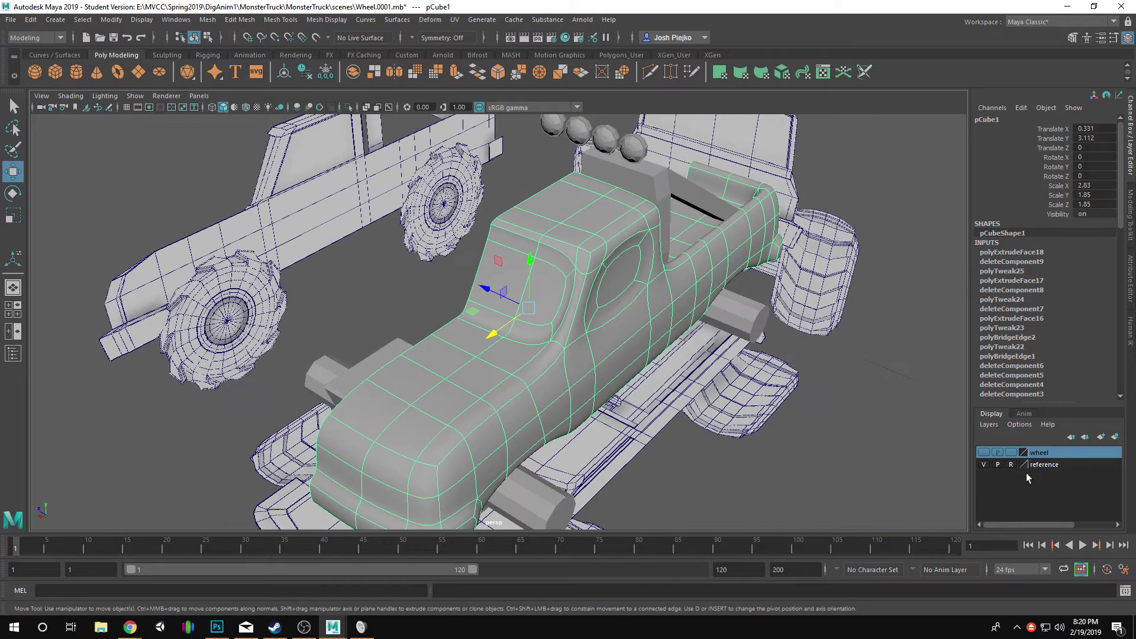
- Hide the reference layer and return the truck body to its unsmoothed display
click(985, 464)
alt+drag(738, 353, 488, 233)
alt+drag(706, 480, 703, 444)
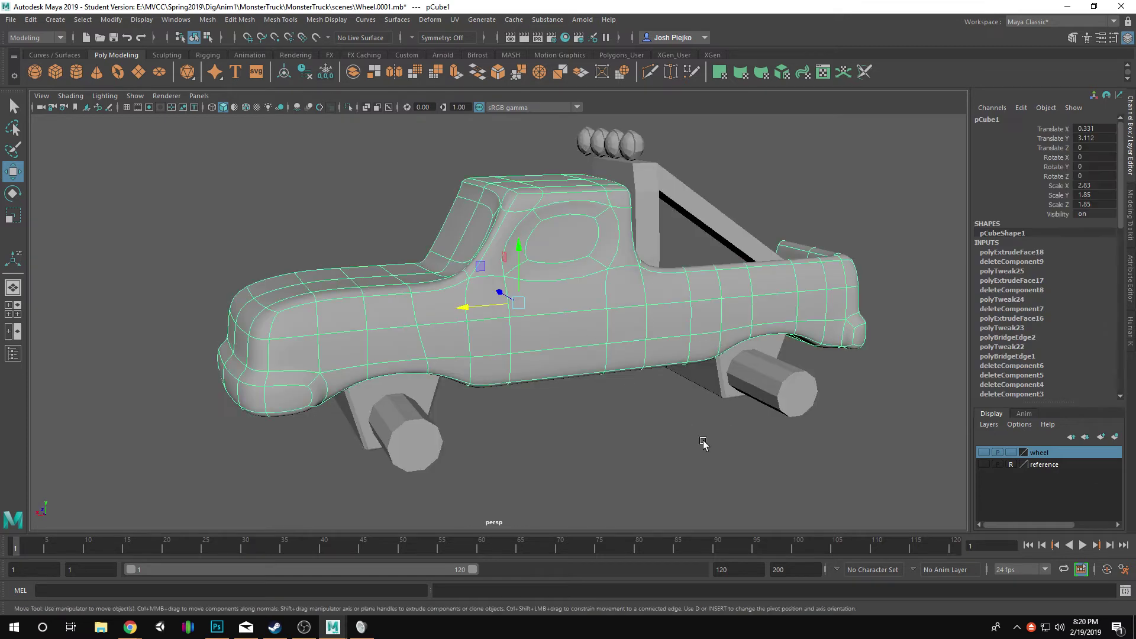
click(642, 387)
alt+drag(642, 387, 523, 388)
click(513, 379)
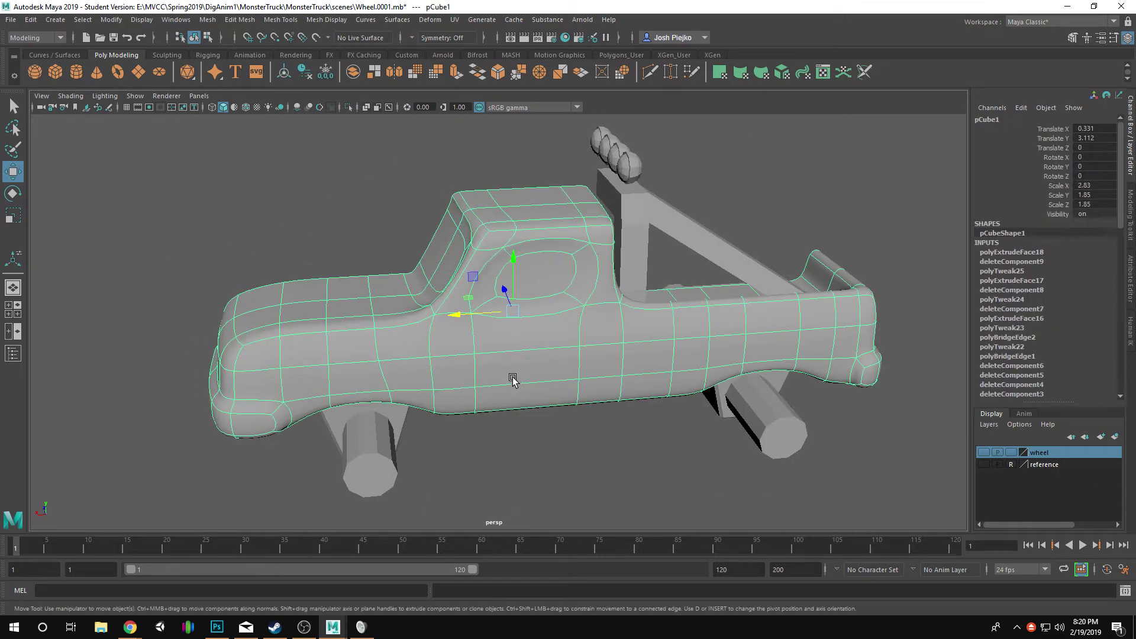
key(1)
click(521, 499)
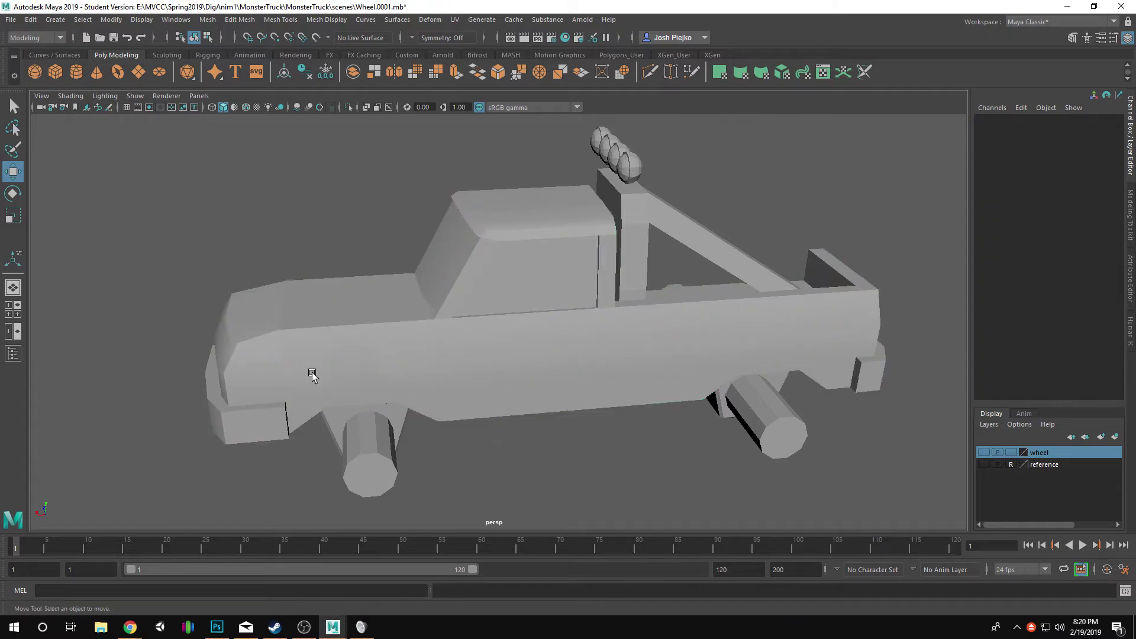
- Preview the truck body smoothed again and examine its hood, cab, side windows and bumpers for lost hard edges
alt+drag(312, 376, 482, 324)
click(469, 337)
key(3)
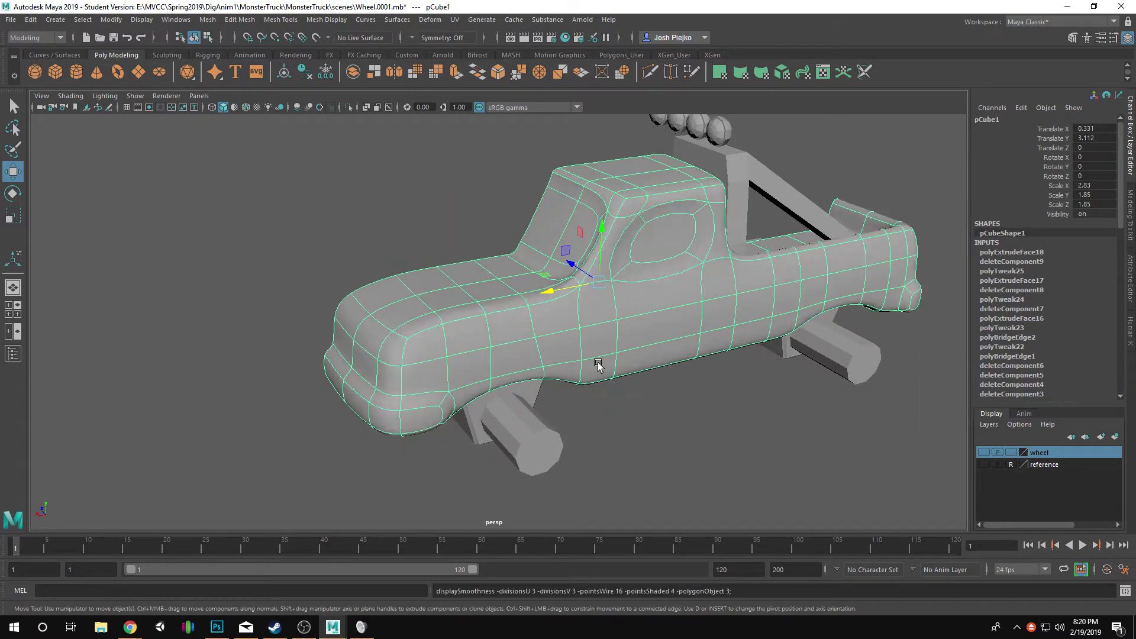
click(436, 411)
alt+drag(436, 411, 416, 384)
alt+drag(278, 299, 454, 356)
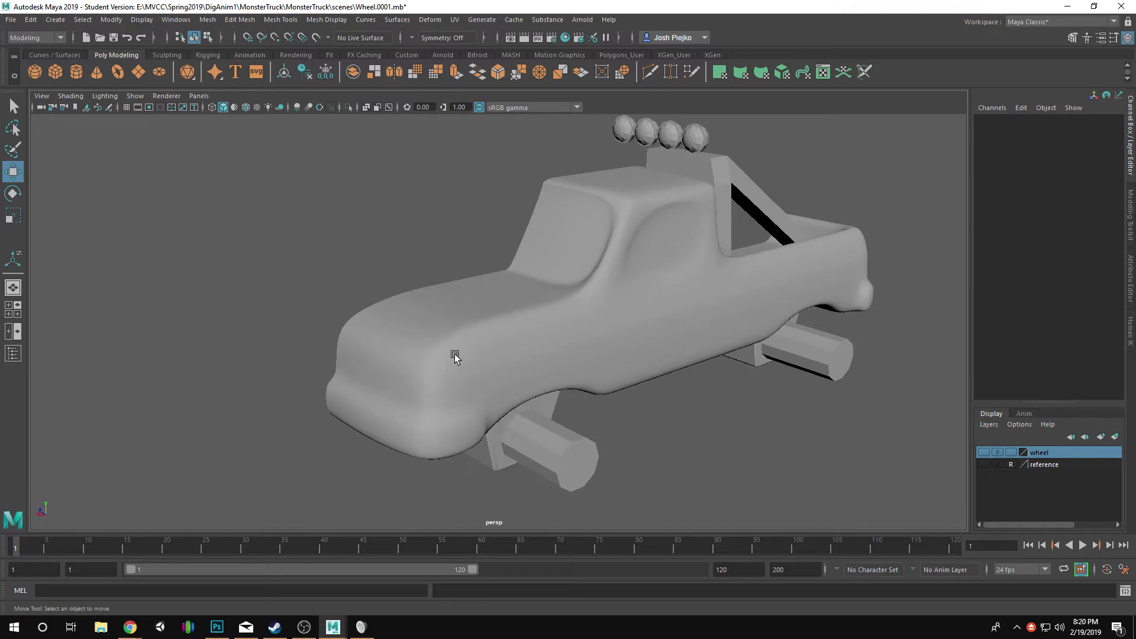
alt+drag(613, 286, 352, 382)
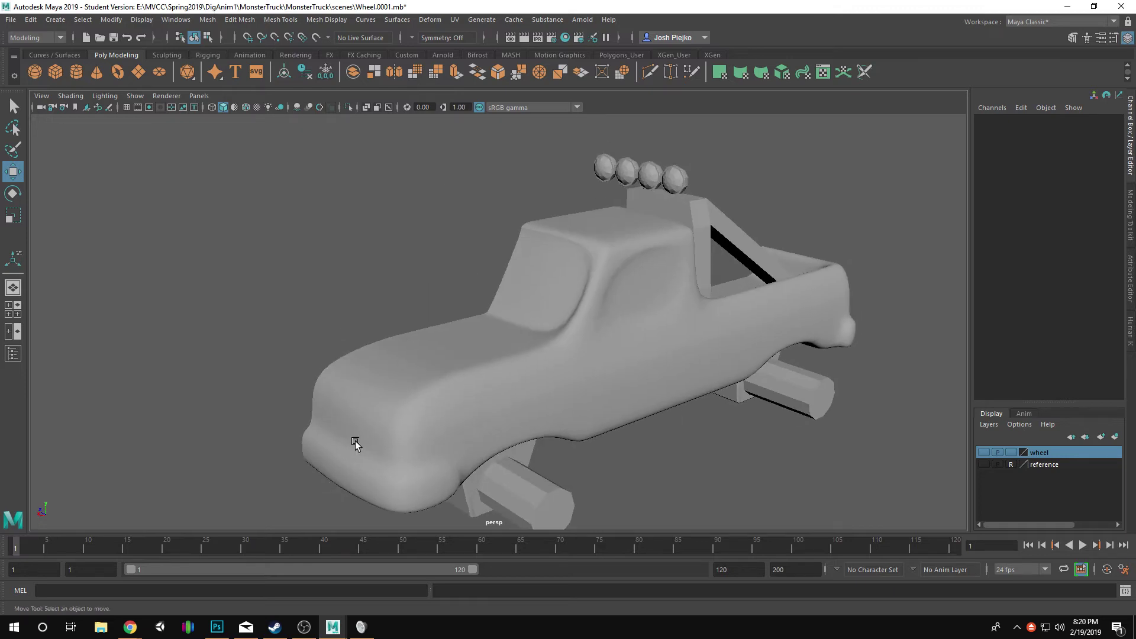
alt+drag(363, 433, 385, 436)
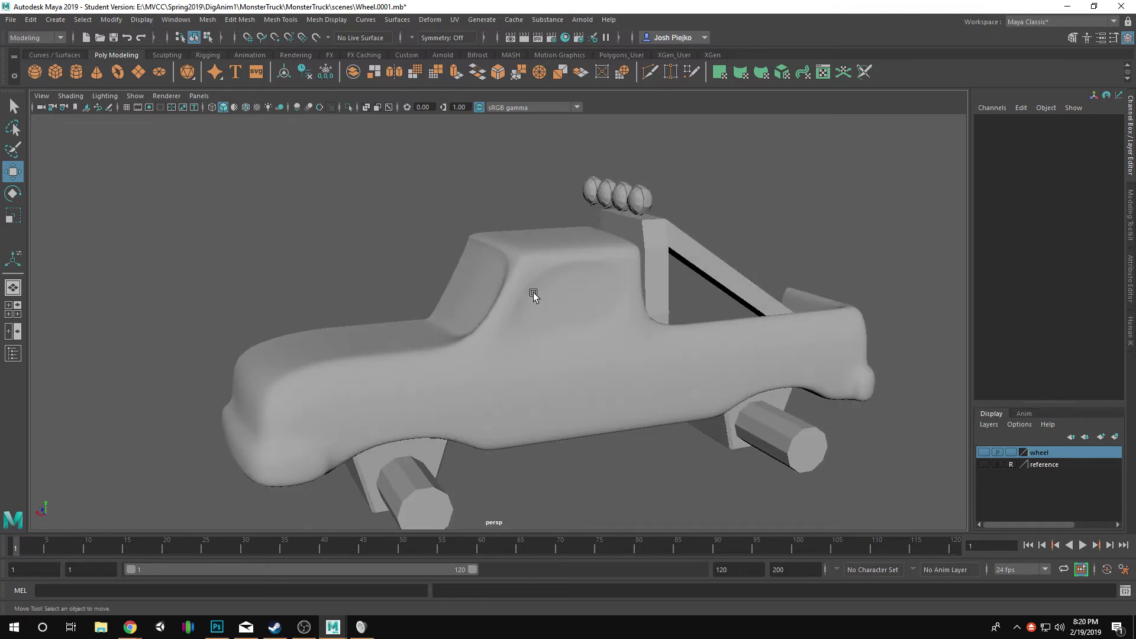
alt+drag(510, 395, 487, 381)
alt+drag(536, 331, 451, 386)
alt+drag(585, 378, 536, 300)
click(455, 419)
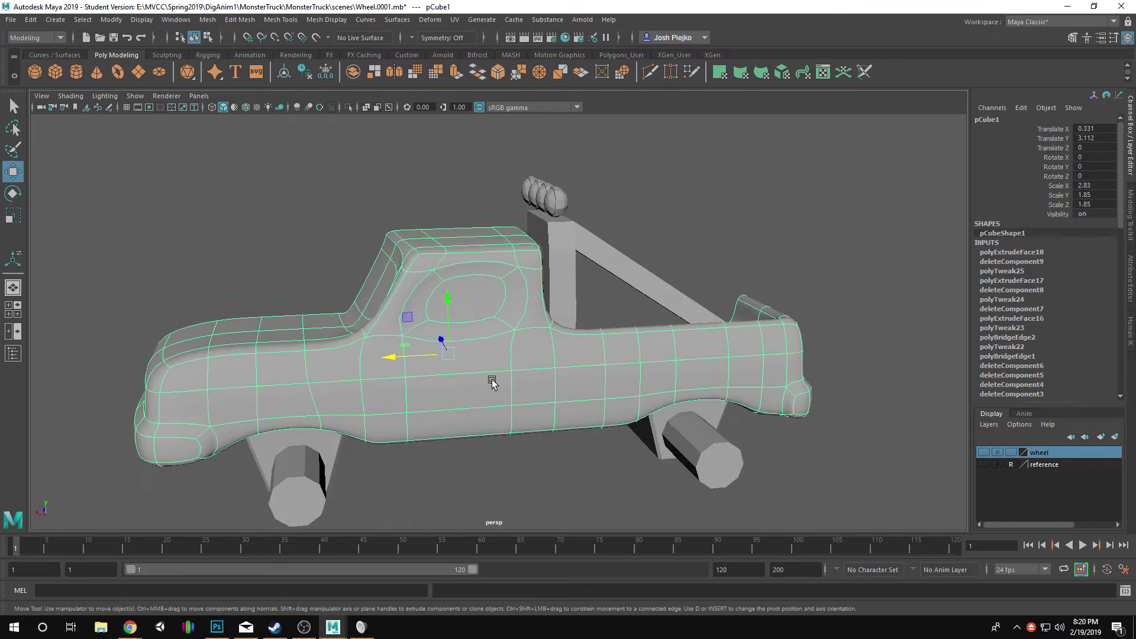
- Return the body to unsmoothed display and select the hood's side edge loop and the front corner edges
alt+middle_drag(491, 381, 546, 388)
key(1)
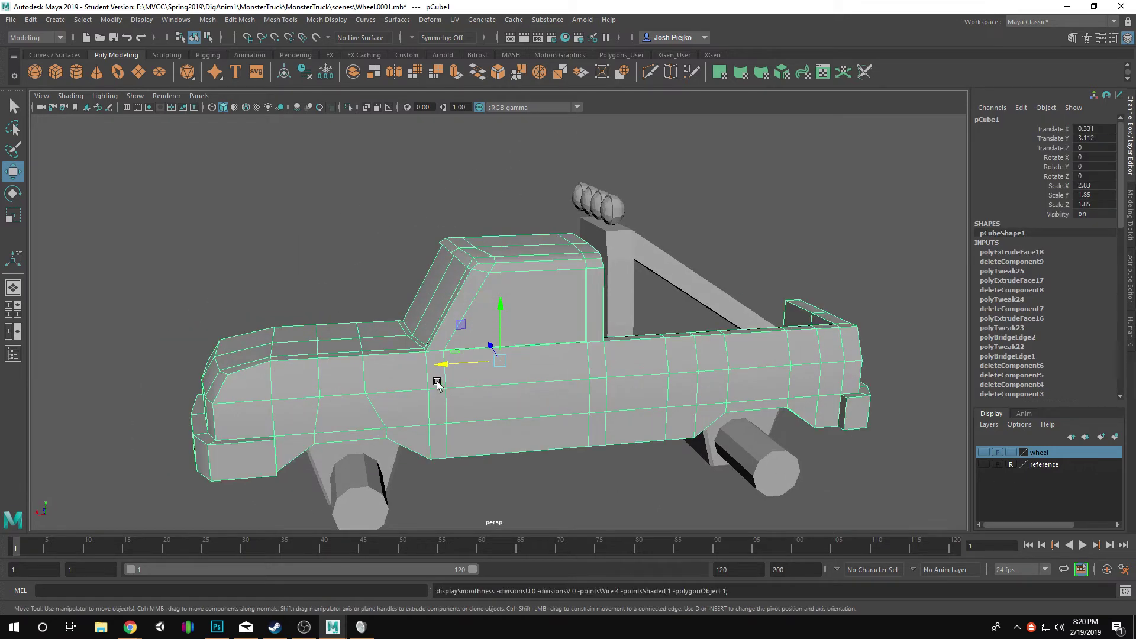
alt+drag(438, 382, 507, 411)
right_drag(507, 410, 466, 385)
click(450, 397)
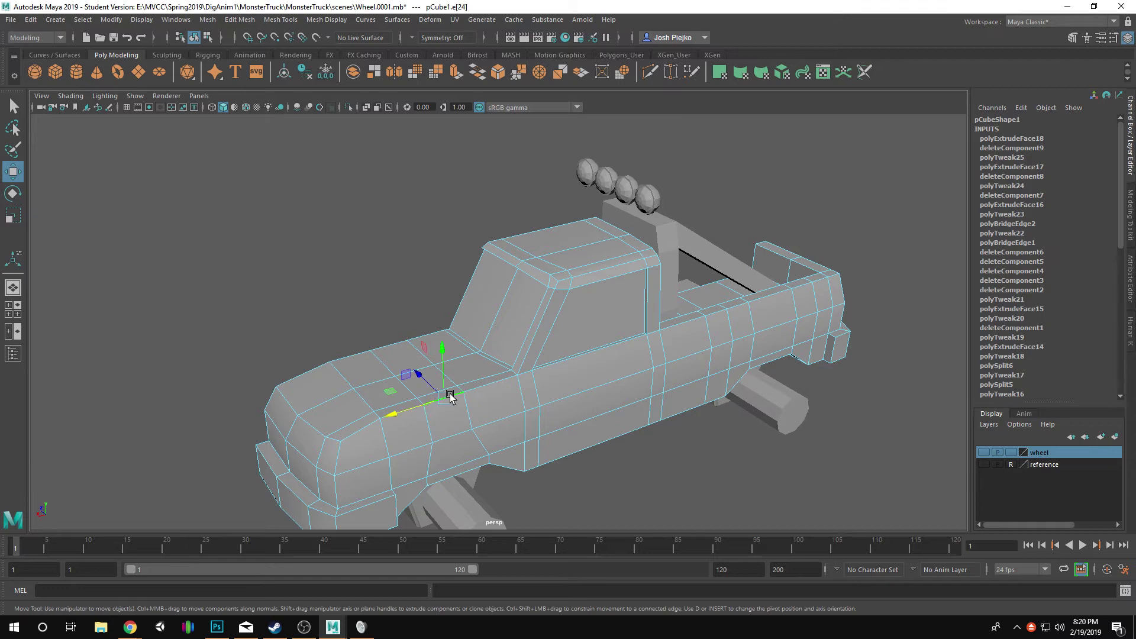
alt+middle_drag(438, 403, 453, 300)
scroll(453, 300, up, 4)
shift+click(273, 367)
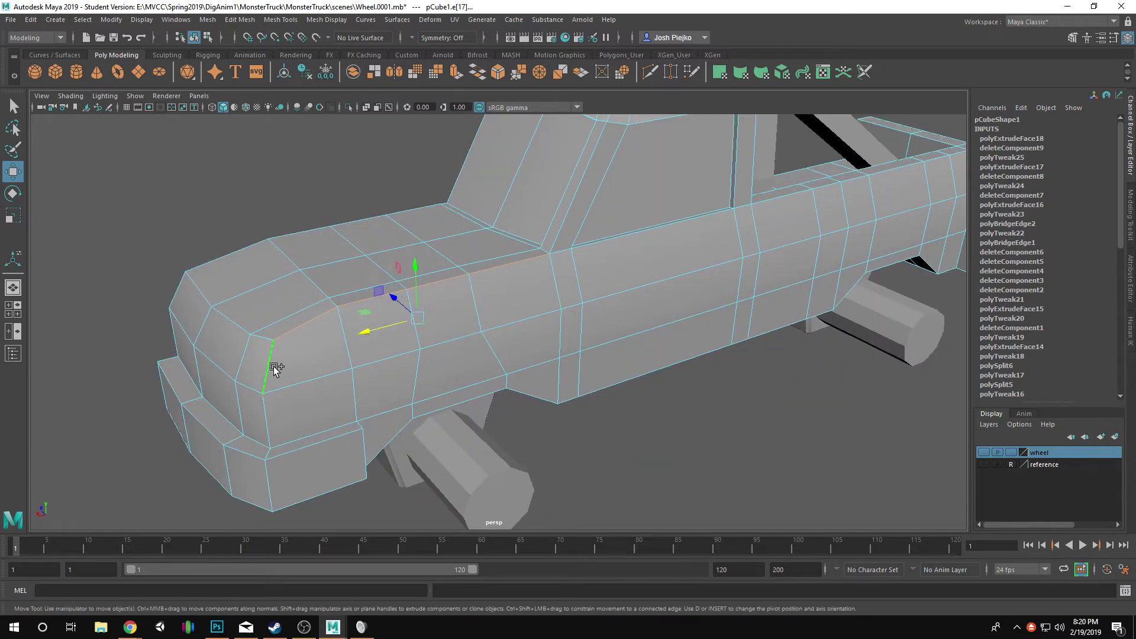
- Add the front bumper's outline and corner edges to the edge selection
alt+drag(273, 367, 347, 367)
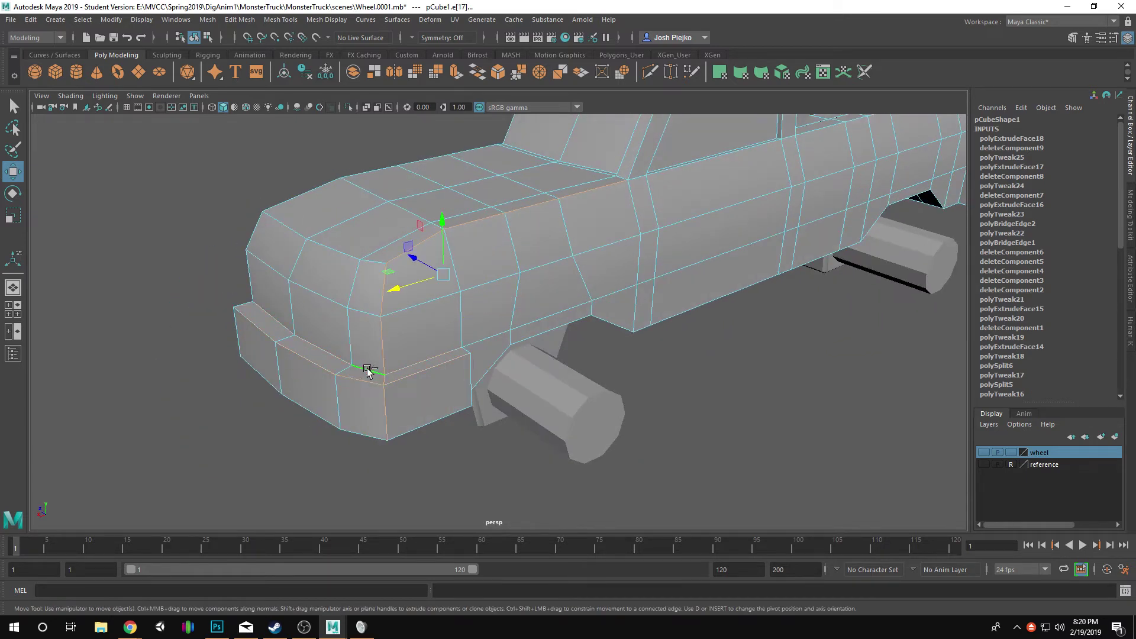
shift+double_click(413, 409)
alt+drag(403, 410, 354, 392)
alt+middle_drag(354, 392, 664, 447)
scroll(663, 447, up, 3)
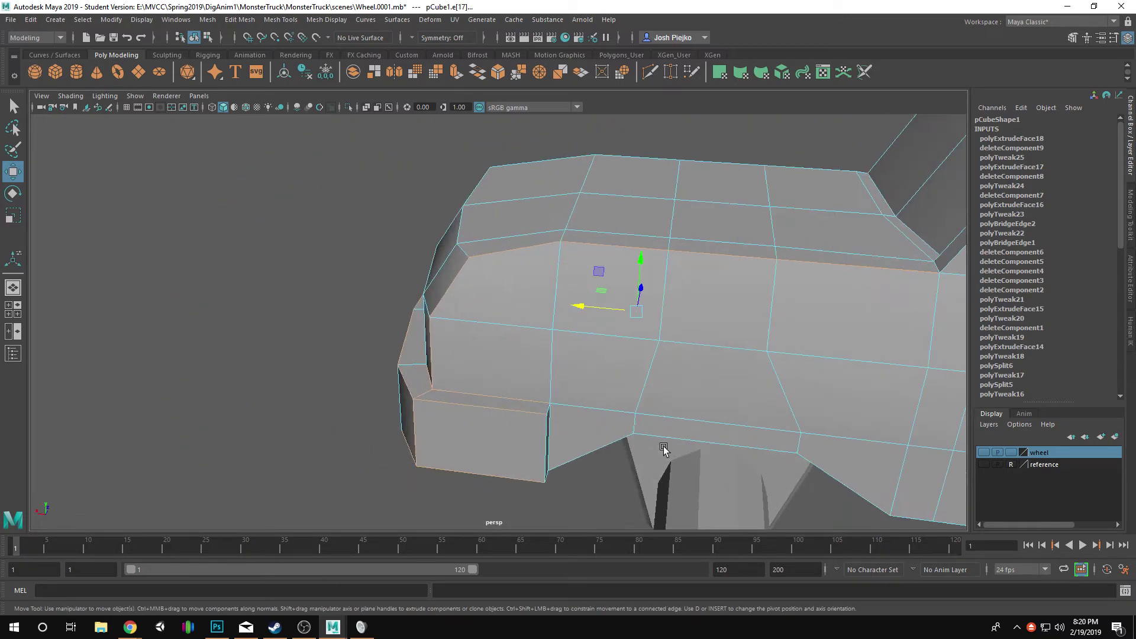
alt+drag(547, 443, 483, 436)
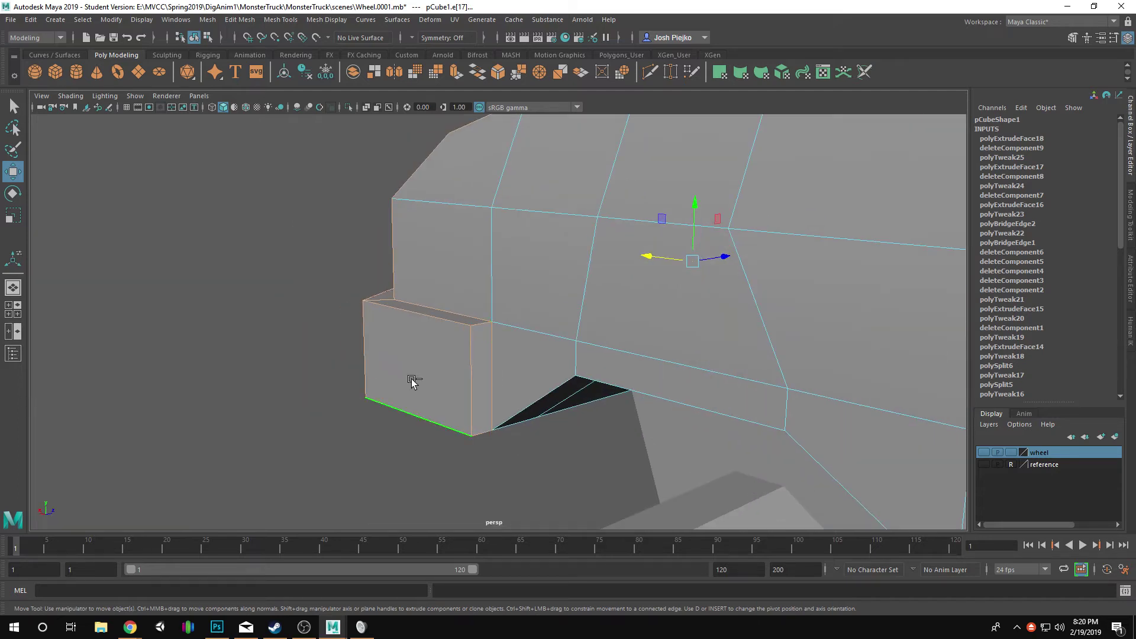
alt+drag(414, 382, 423, 449)
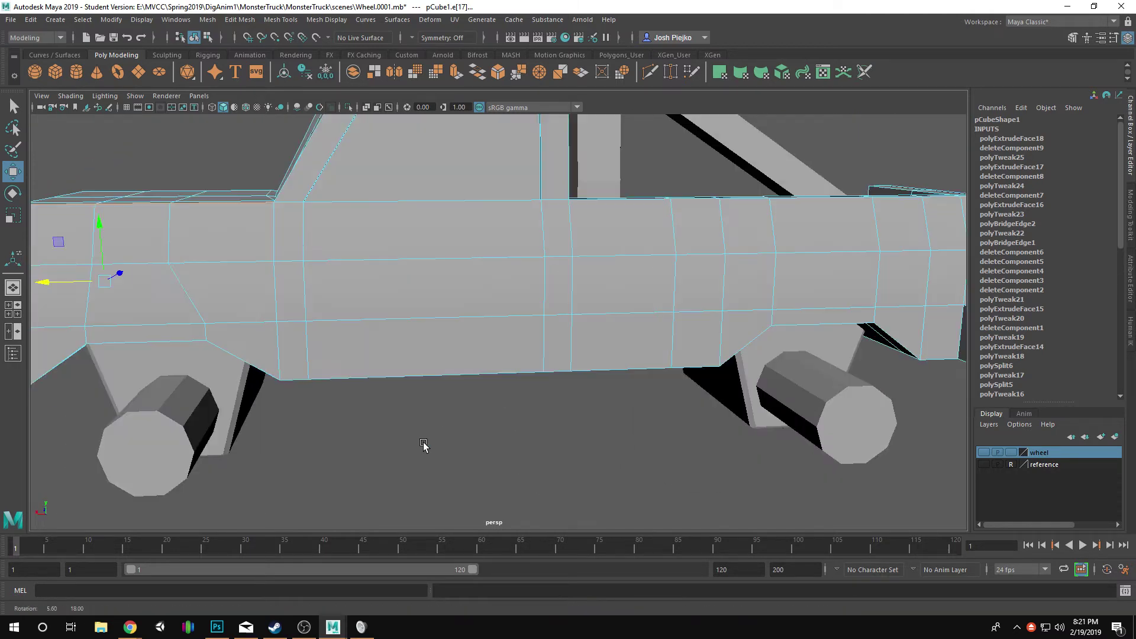
- Add the body's lower side edges, the rear bumper's outline edges and the front bumper's underside edges to the selection
shift+double_click(408, 385)
alt+drag(408, 385, 477, 413)
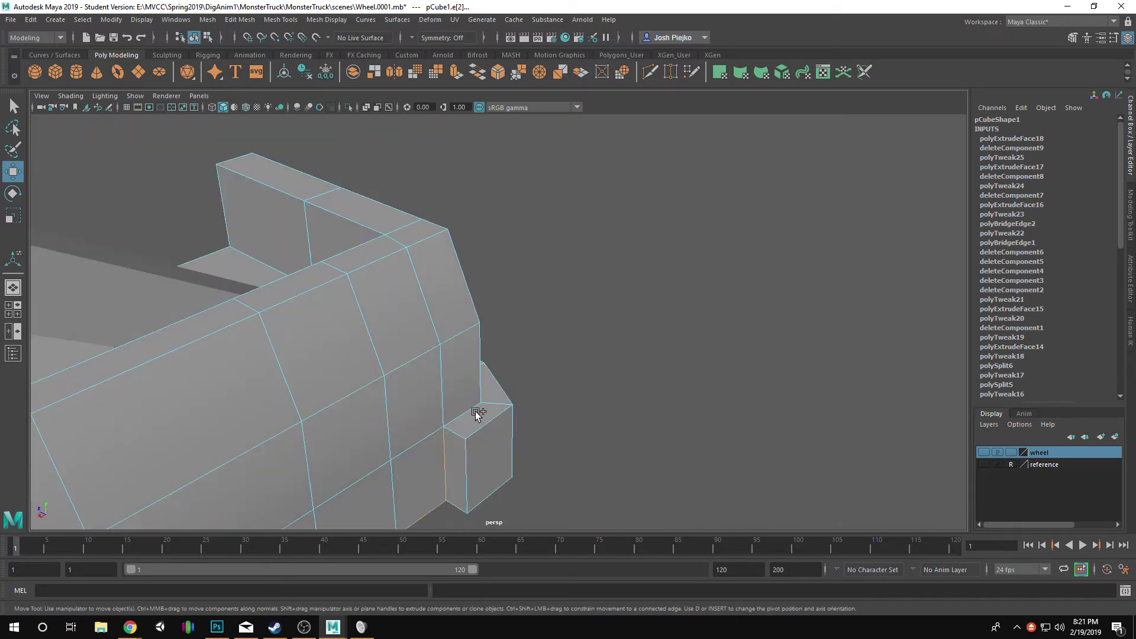
alt+drag(458, 500, 427, 434)
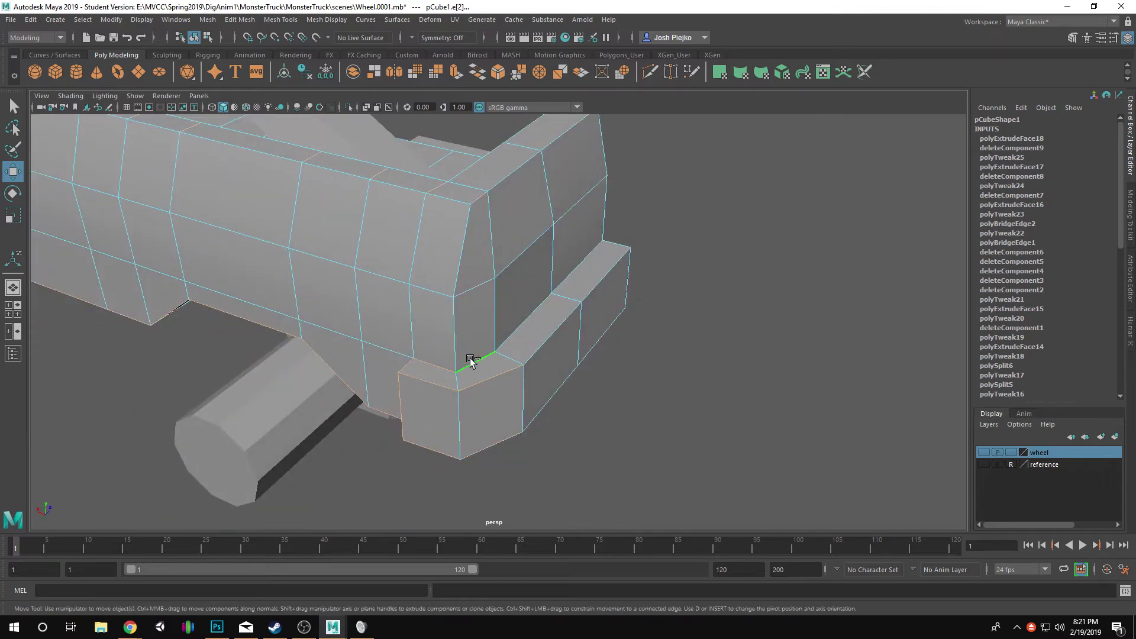
key(ctrl+z)
alt+drag(482, 365, 591, 381)
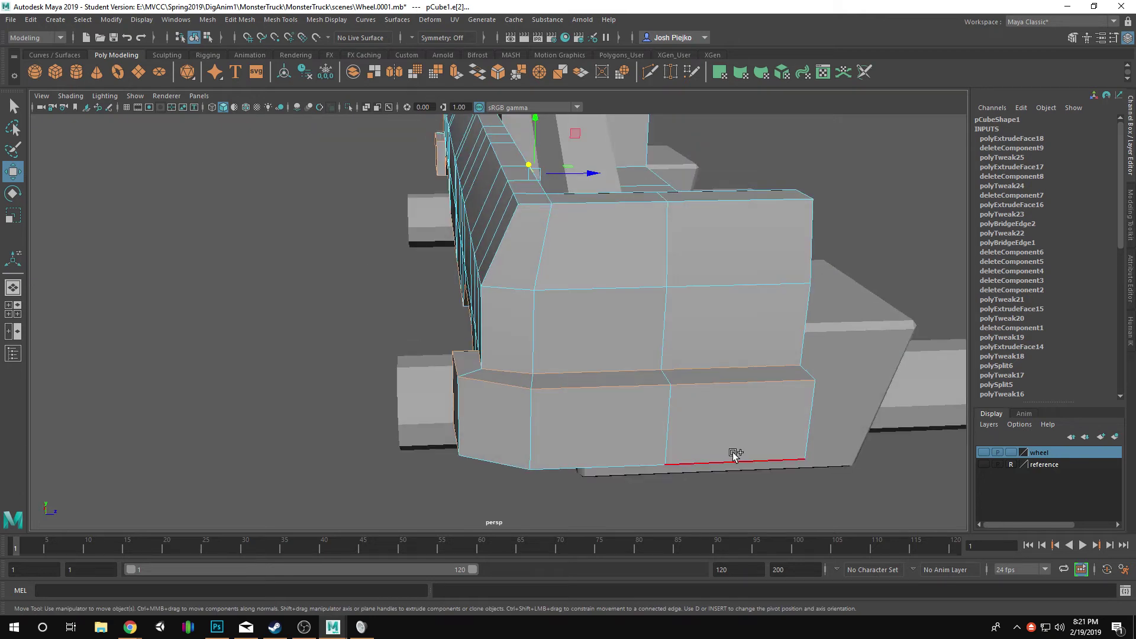
alt+drag(580, 499, 532, 318)
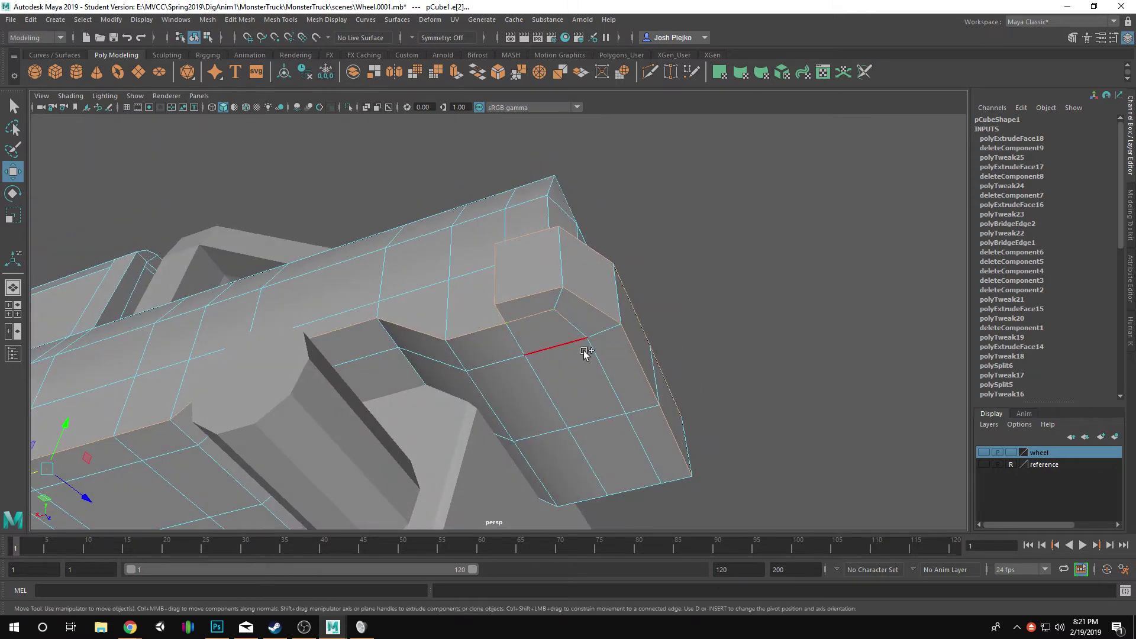
alt+drag(407, 399, 517, 290)
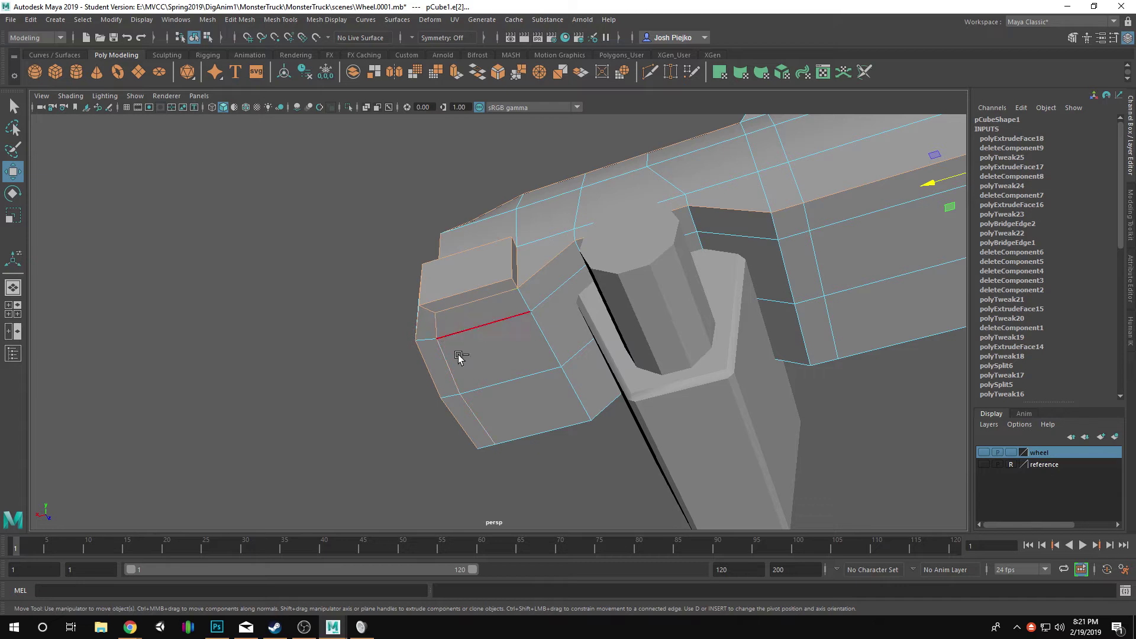
alt+drag(459, 358, 578, 294)
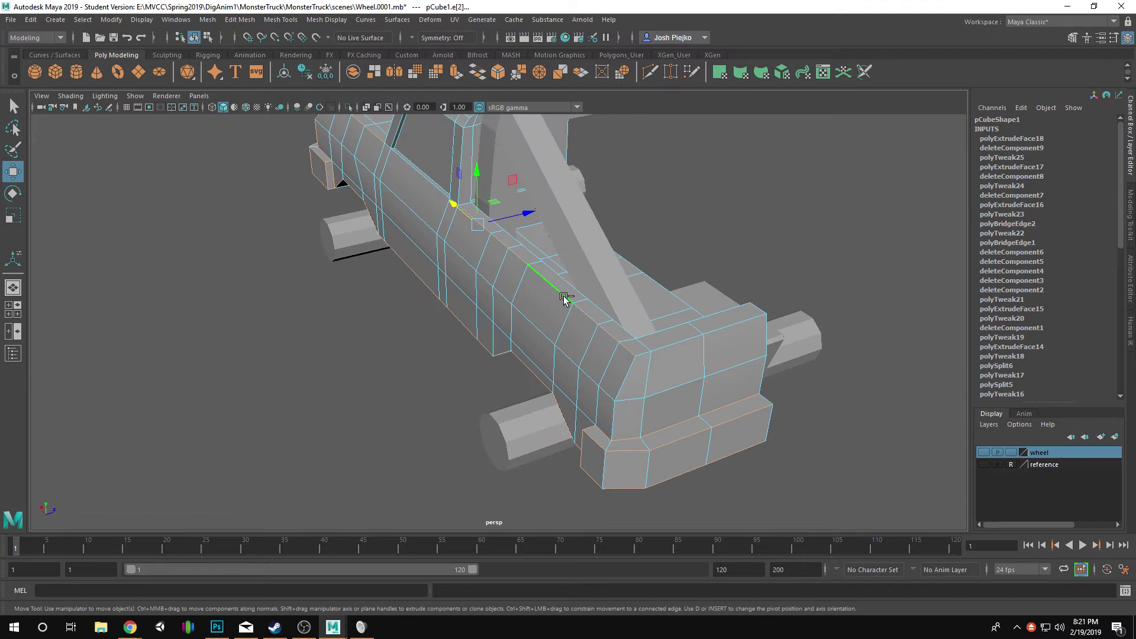
- Add the truck bed's outer and inner rim edges and its floor edges to the selection
alt+drag(695, 337, 651, 372)
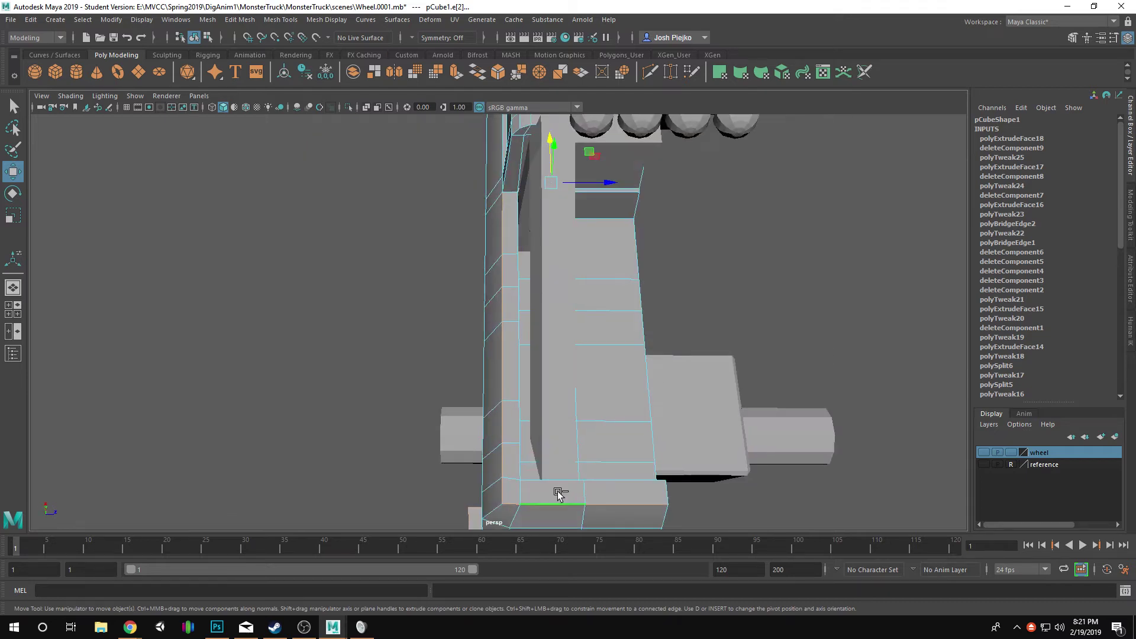
alt+drag(518, 436, 364, 414)
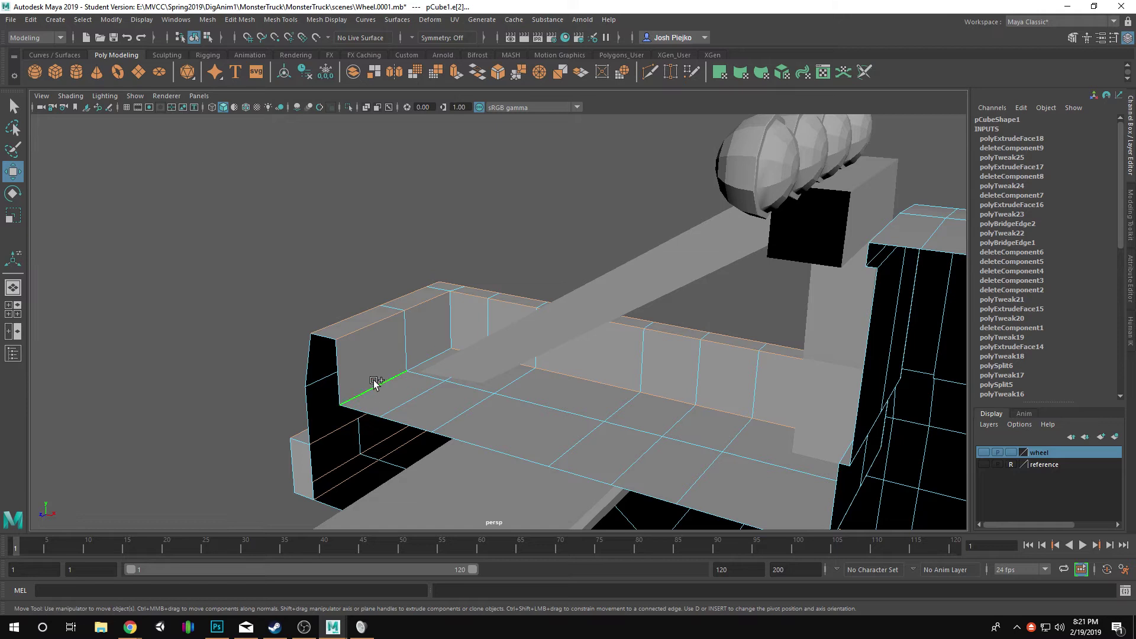
alt+drag(444, 332, 538, 406)
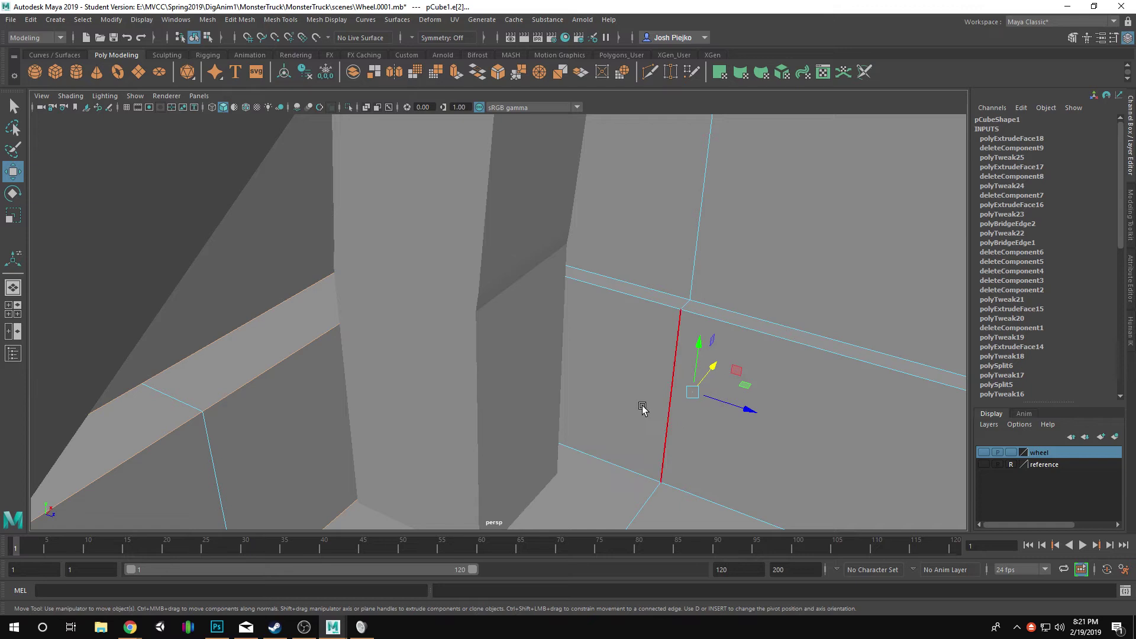
- Turn on X-Ray shading and add the edges of the cab's rear window recess to the edge selection
click(71, 95)
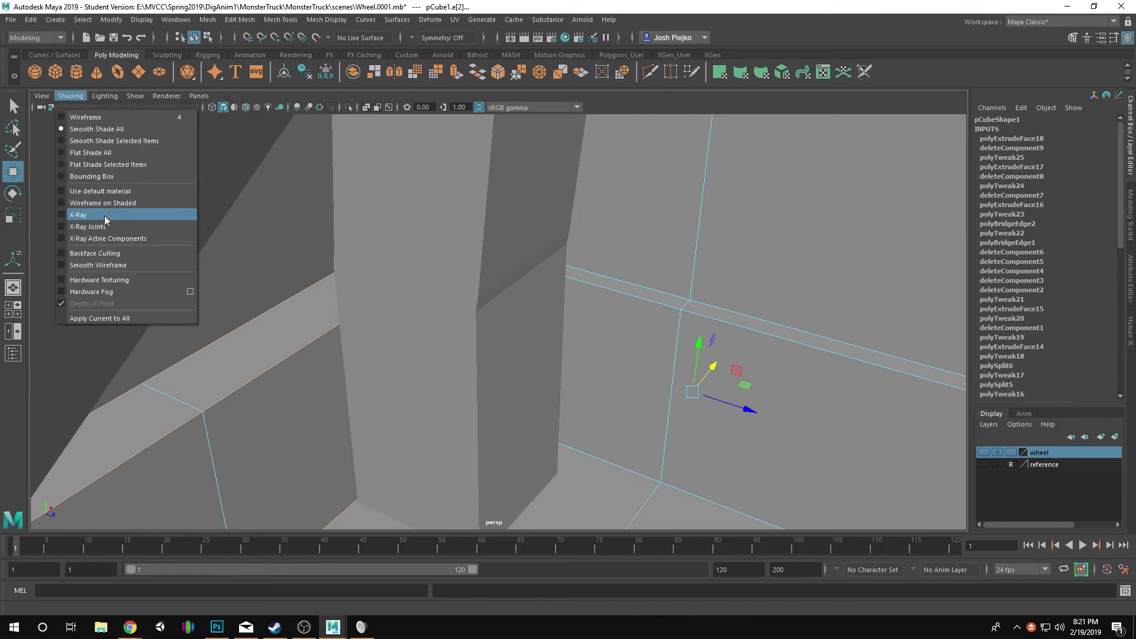
click(105, 216)
alt+drag(466, 298, 569, 360)
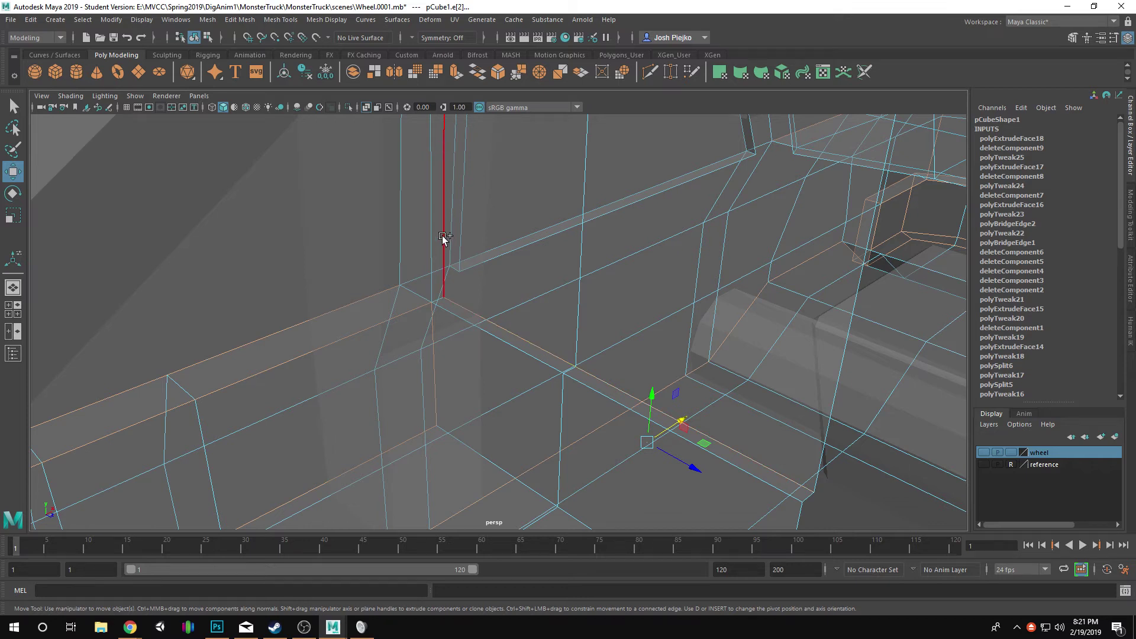
key(ctrl+z)
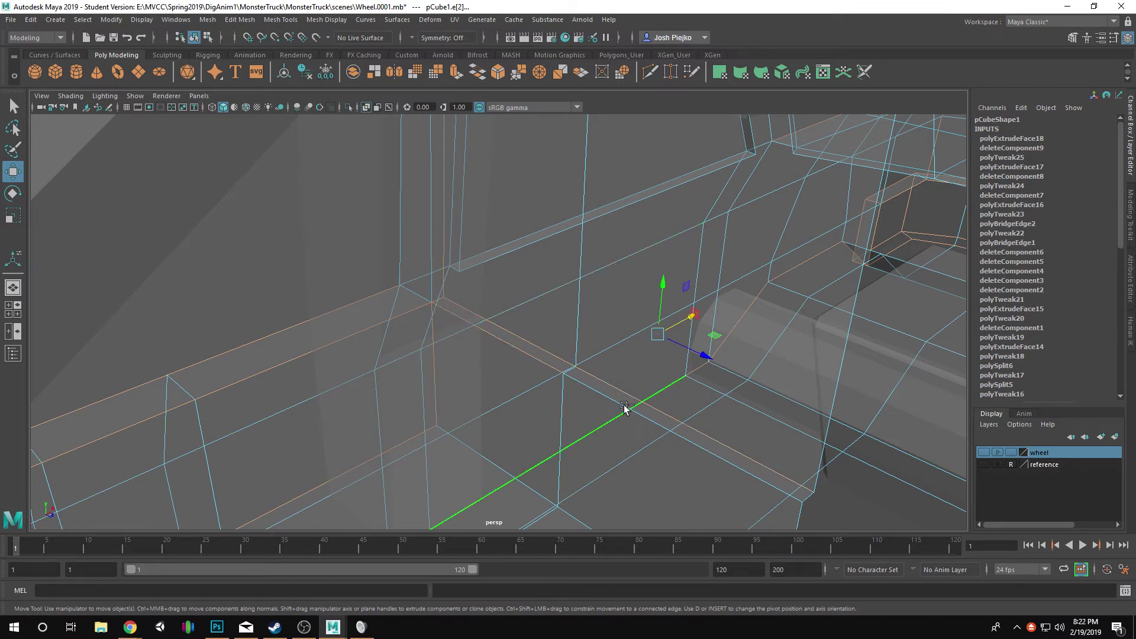
alt+drag(454, 227, 516, 400)
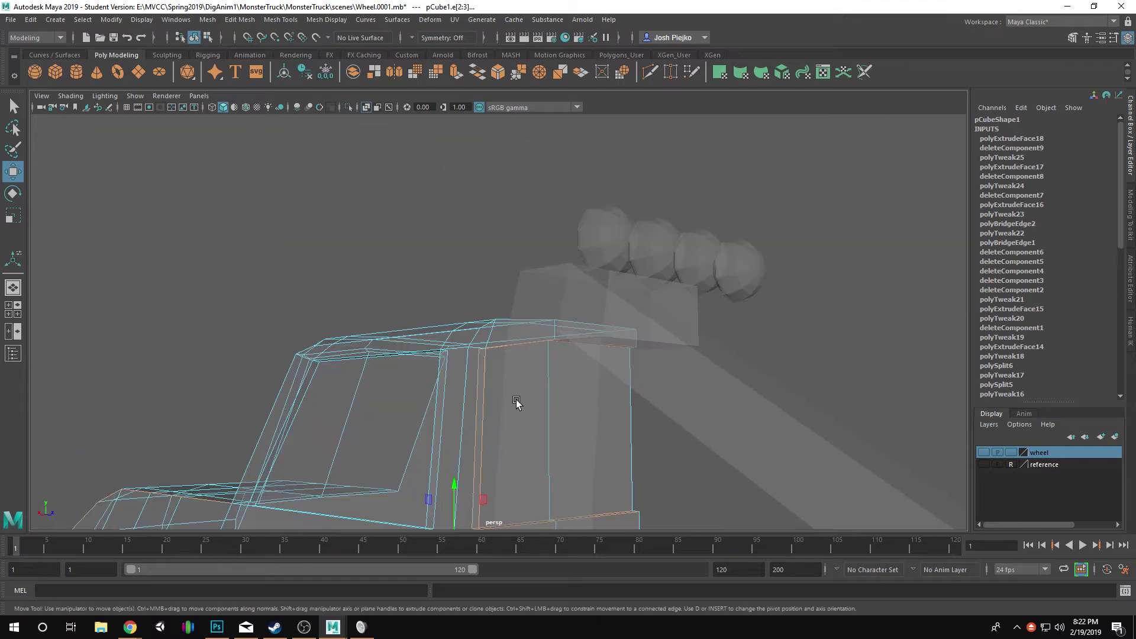
alt+drag(312, 284, 85, 53)
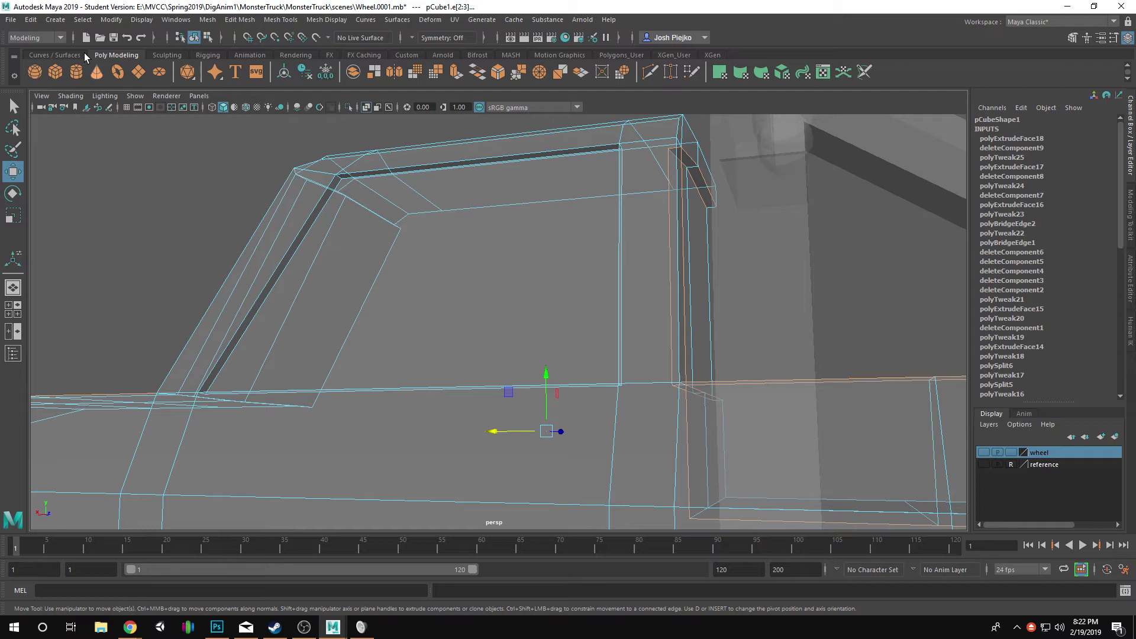
- Turn off X-Ray shading and add the side window's inner and outer frame edges to the edge selection
click(71, 95)
click(89, 213)
mouse_move(323, 282)
alt+mouse_down()
mouse_move(341, 284)
mouse_move(349, 230)
alt+mouse_up()
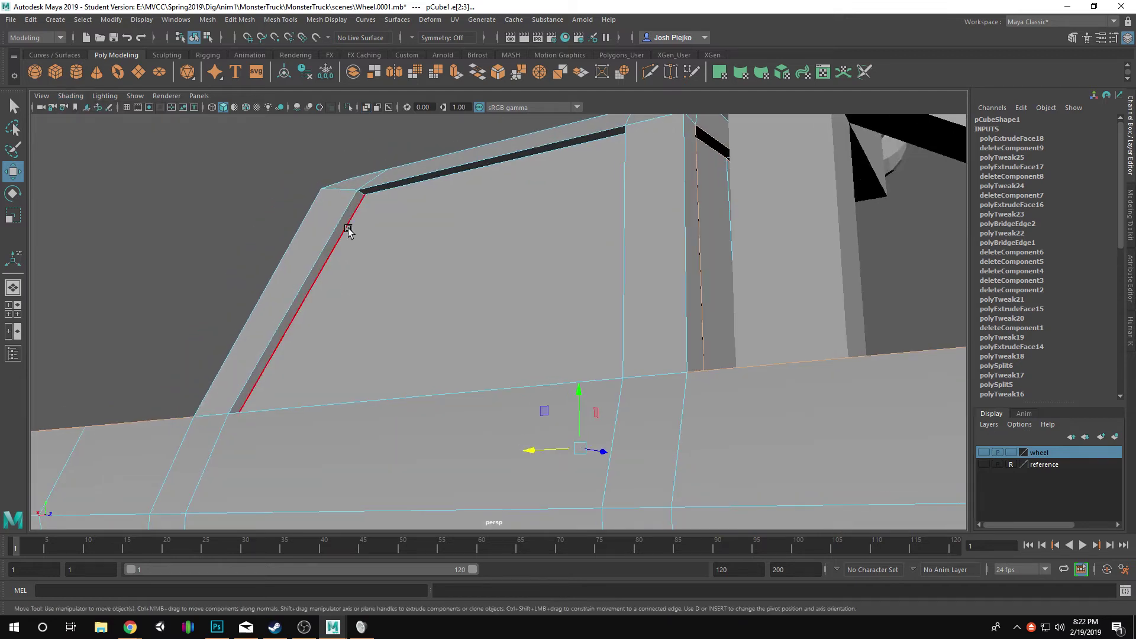
alt+right_drag(299, 197, 462, 279)
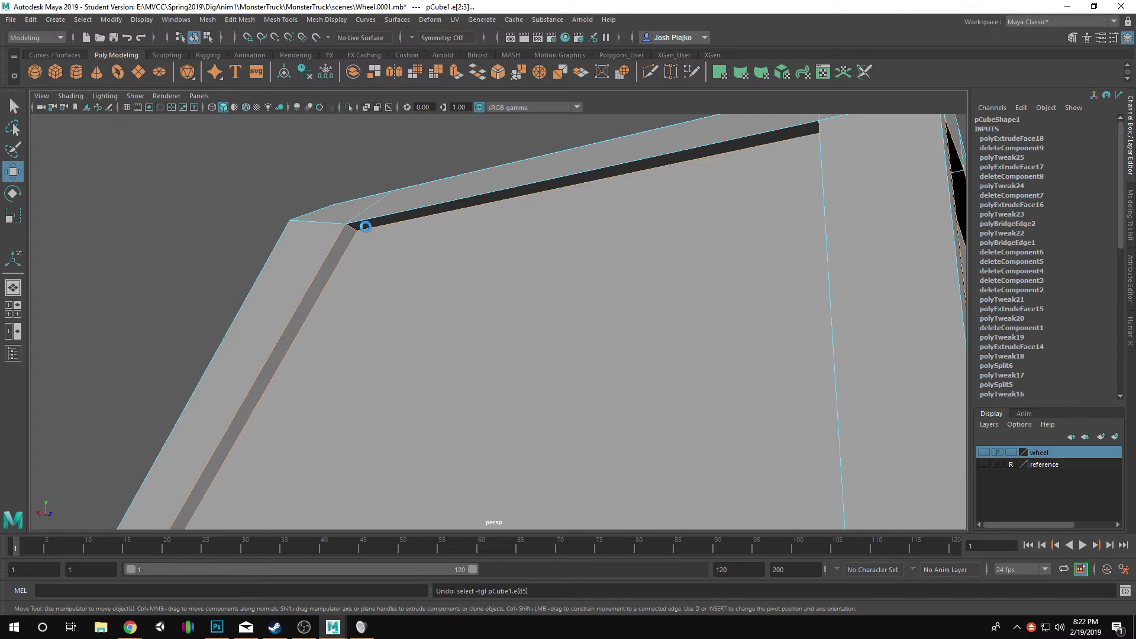
alt+drag(372, 220, 620, 250)
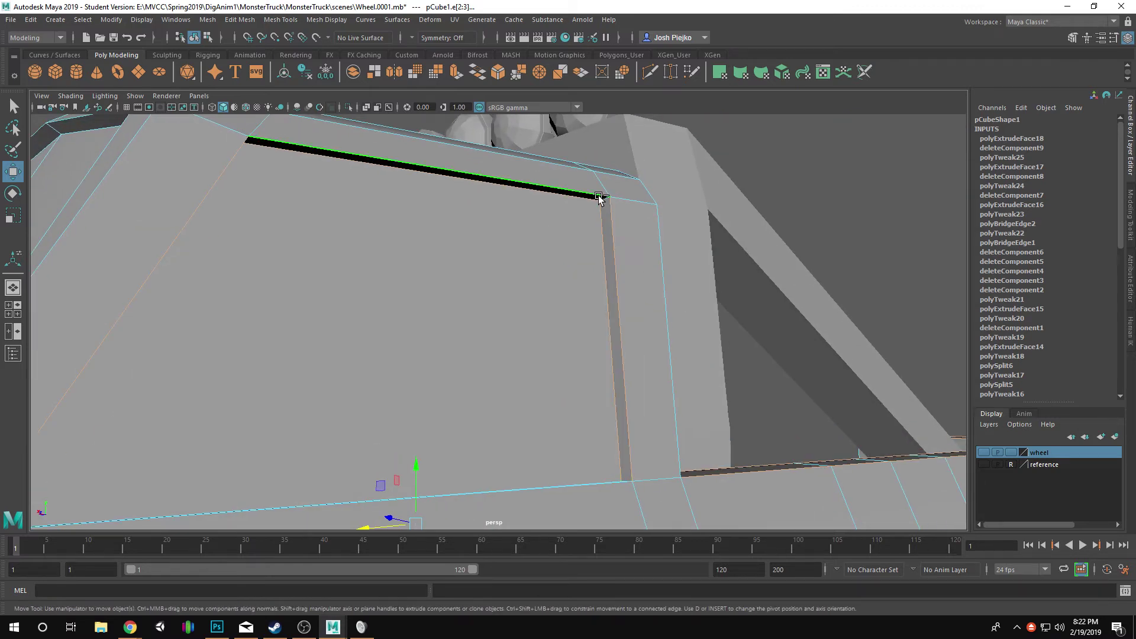
alt+drag(602, 232, 409, 373)
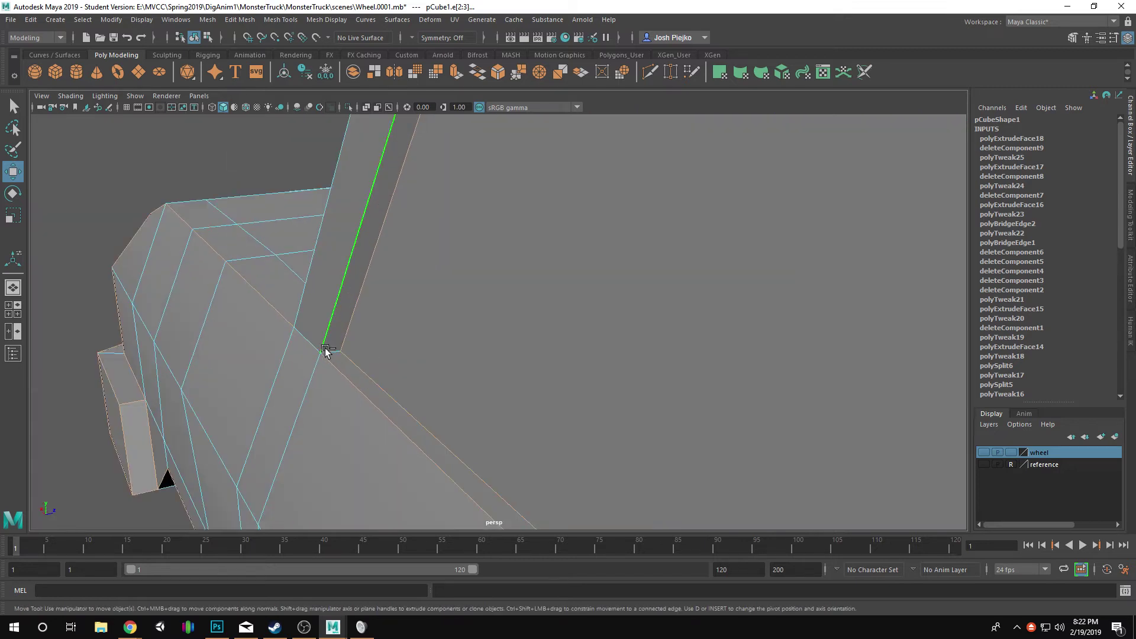
- Add the windshield recess edges along its sides, base and top to the edge selection
alt+drag(340, 353, 443, 412)
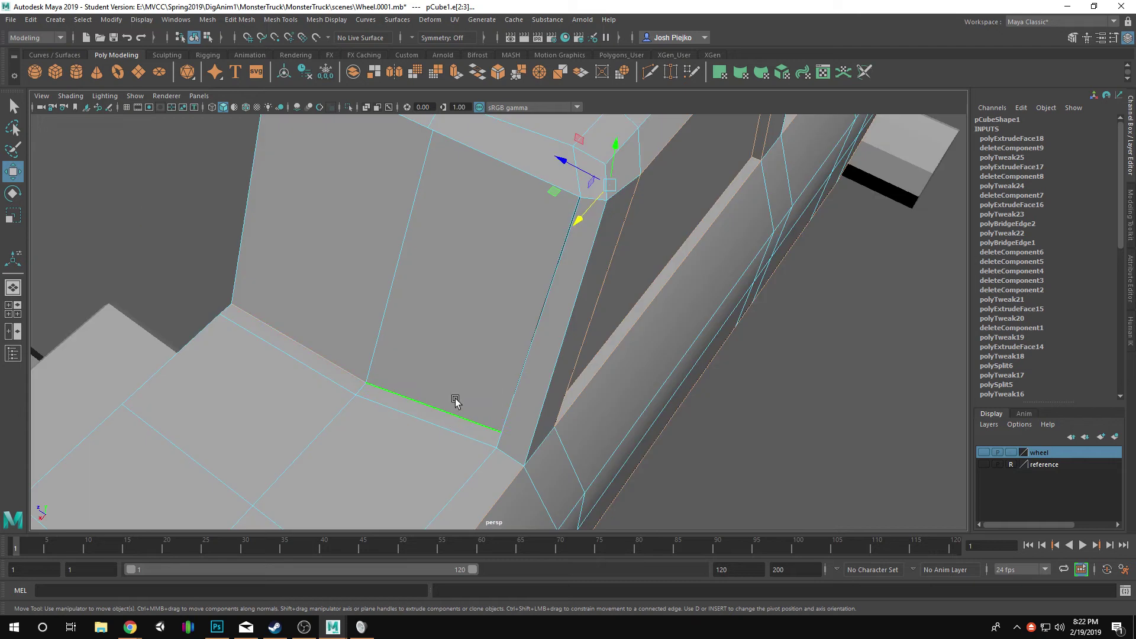
alt+drag(376, 383, 482, 345)
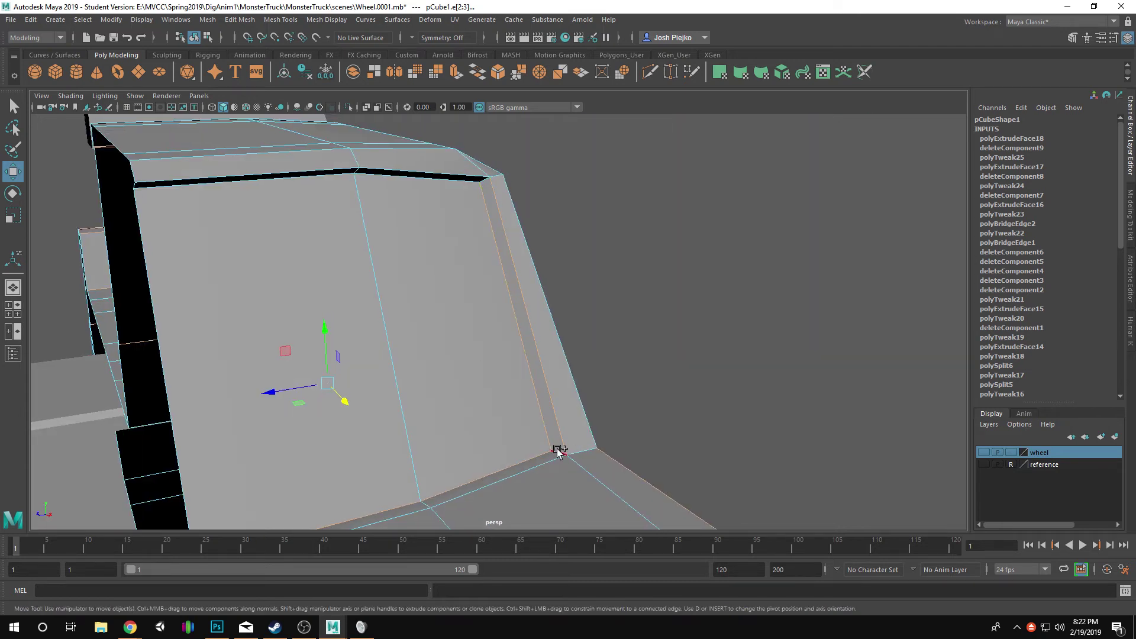
alt+drag(558, 452, 418, 436)
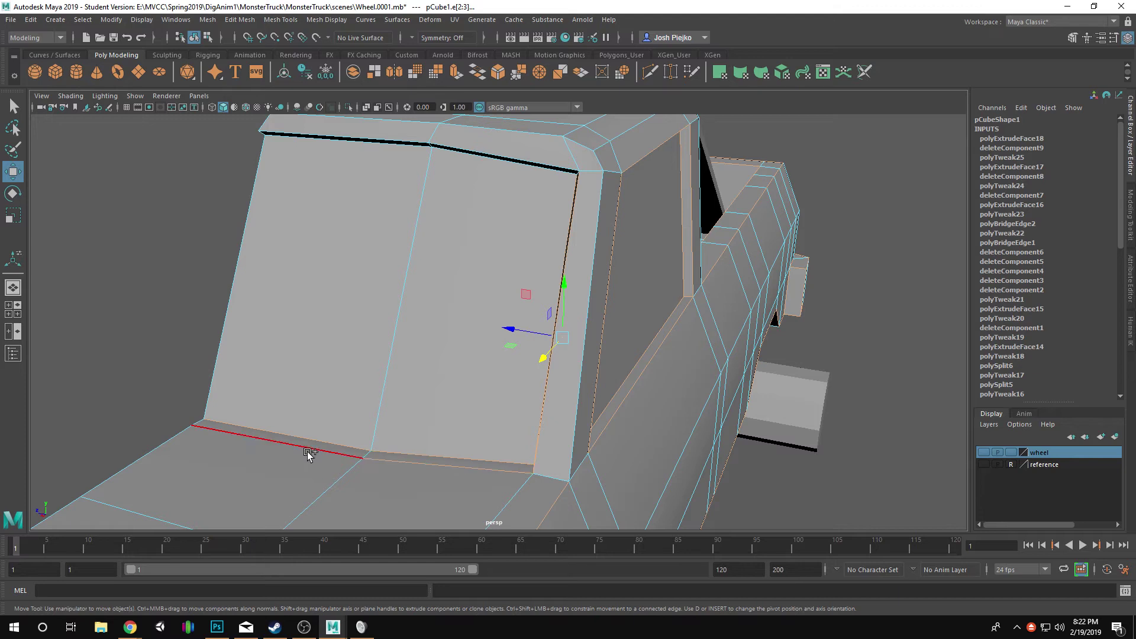
alt+drag(307, 452, 326, 271)
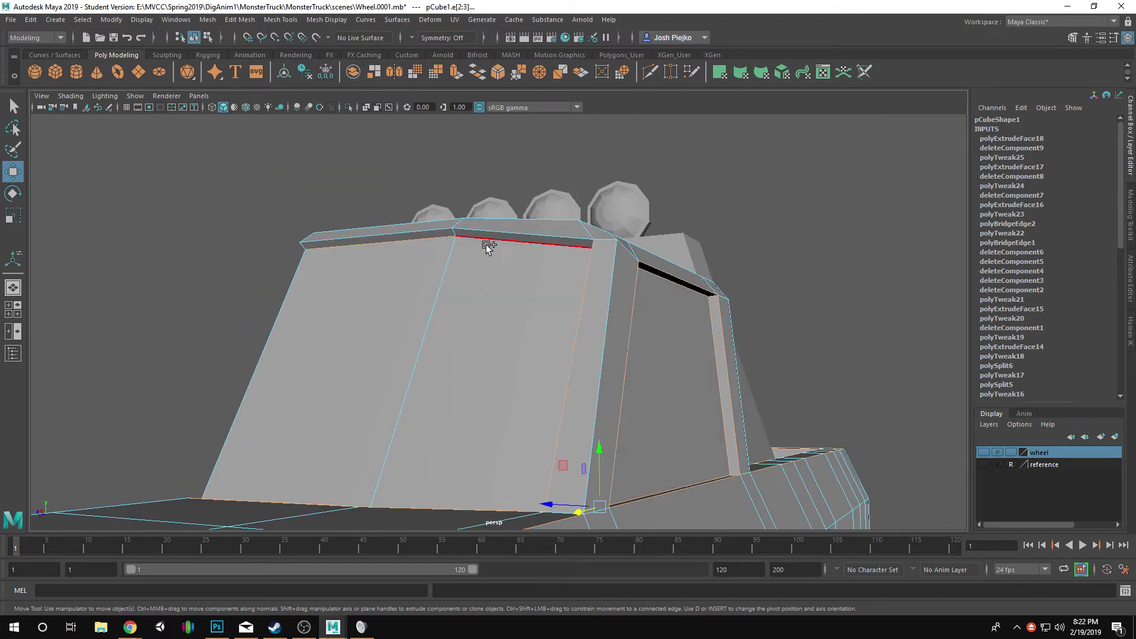
drag(486, 245, 495, 234)
- Bevel the selected body edges, return to object selection and display the body smoothed
alt+drag(422, 255, 393, 325)
alt+right_drag(393, 325, 588, 391)
alt+drag(589, 390, 627, 390)
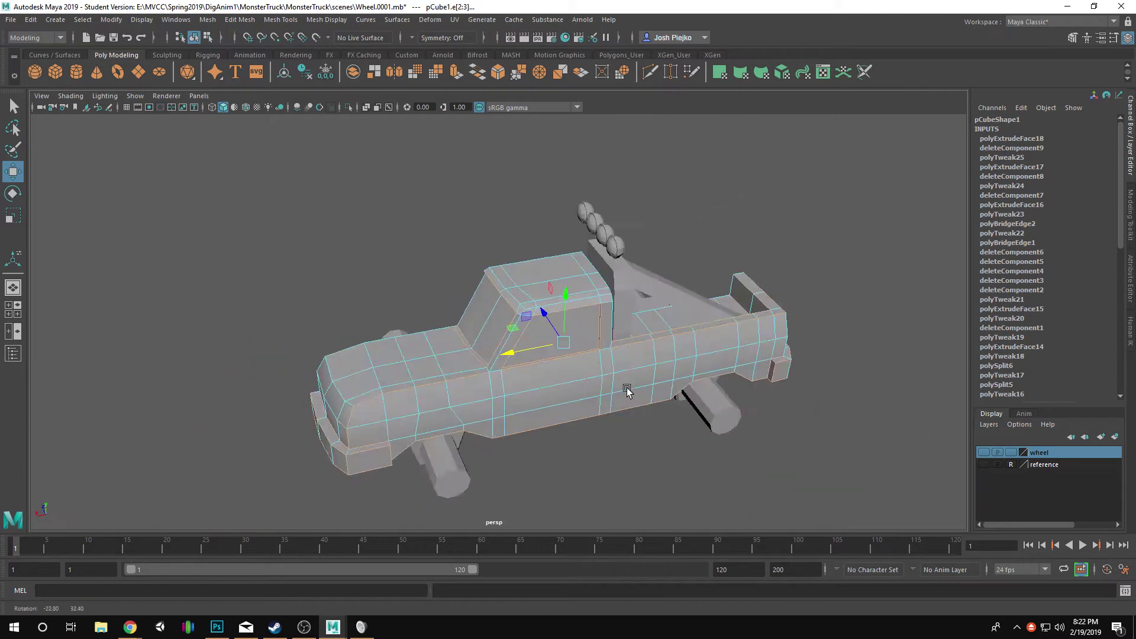
alt+right_drag(626, 391, 825, 374)
alt+drag(825, 376, 655, 314)
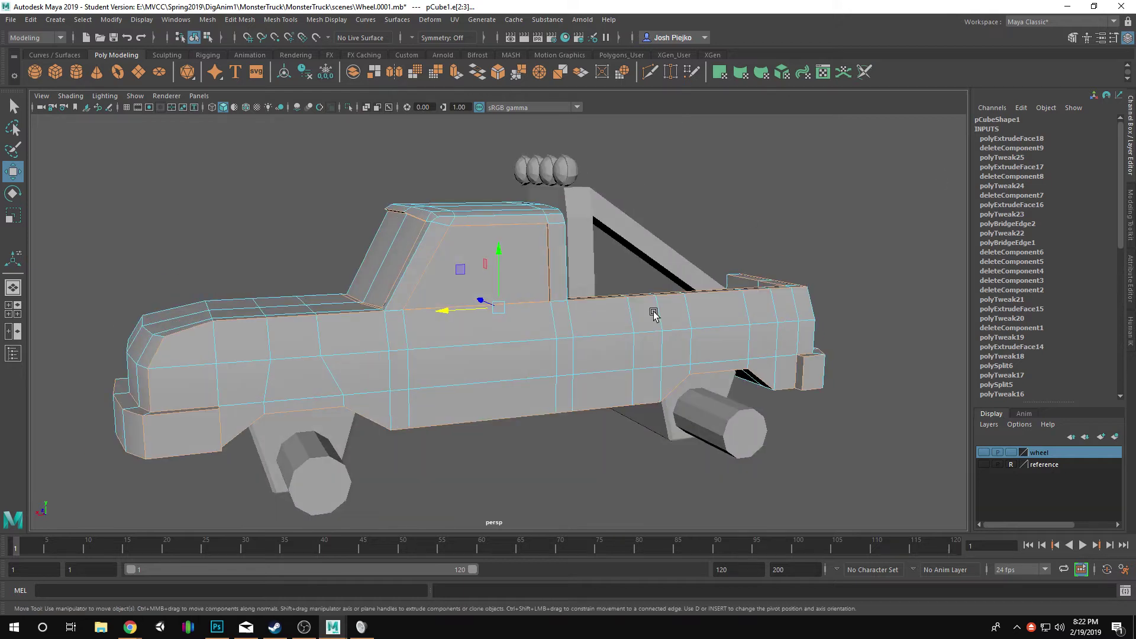
click(1072, 38)
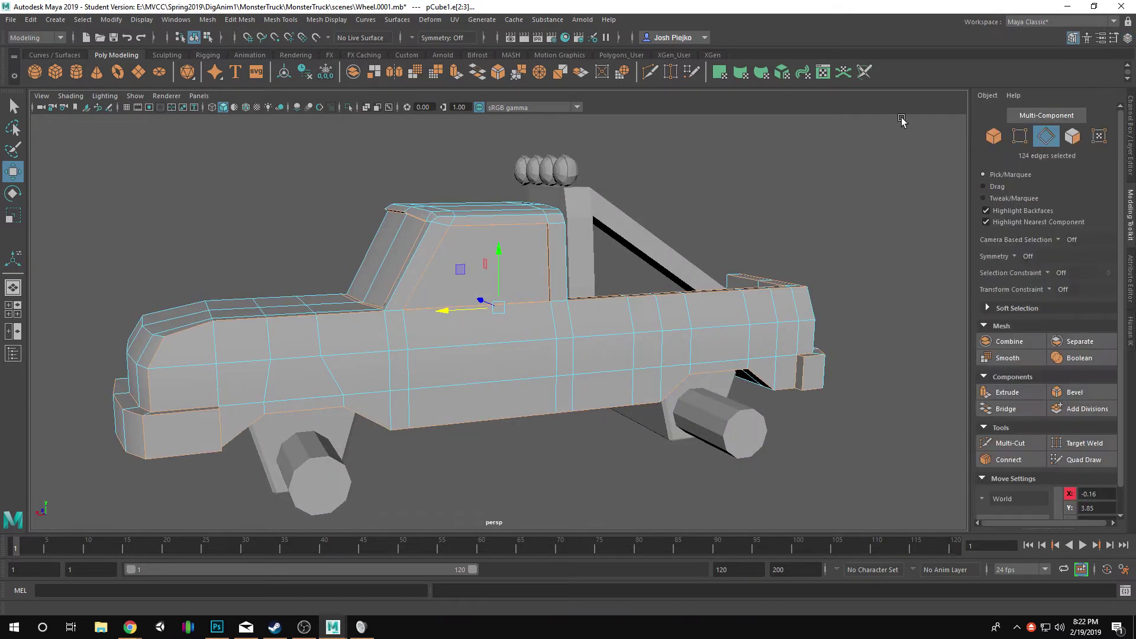
click(1075, 393)
alt+drag(740, 415, 614, 411)
right_drag(474, 392, 587, 375)
key(q)
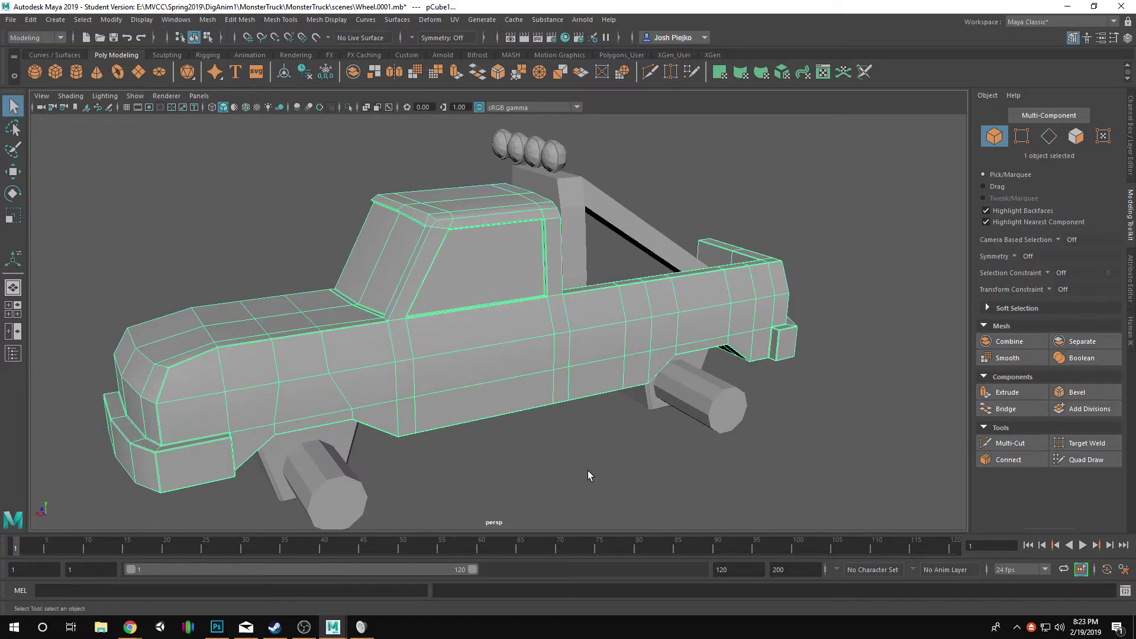
key(3)
- Check the smoothed front of the truck, undo the bevel and return the body to unsmoothed display
click(571, 482)
alt+drag(692, 477, 230, 406)
alt+middle_drag(272, 374, 395, 409)
scroll(344, 364, up, 4)
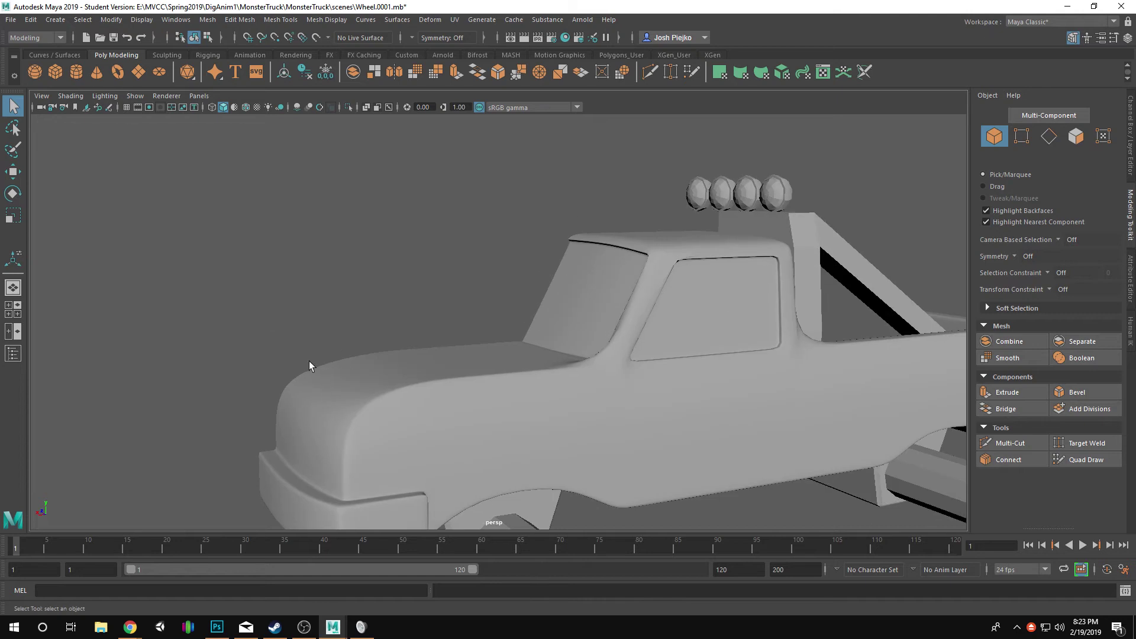
key(ctrl+z)
key(ctrl+z)
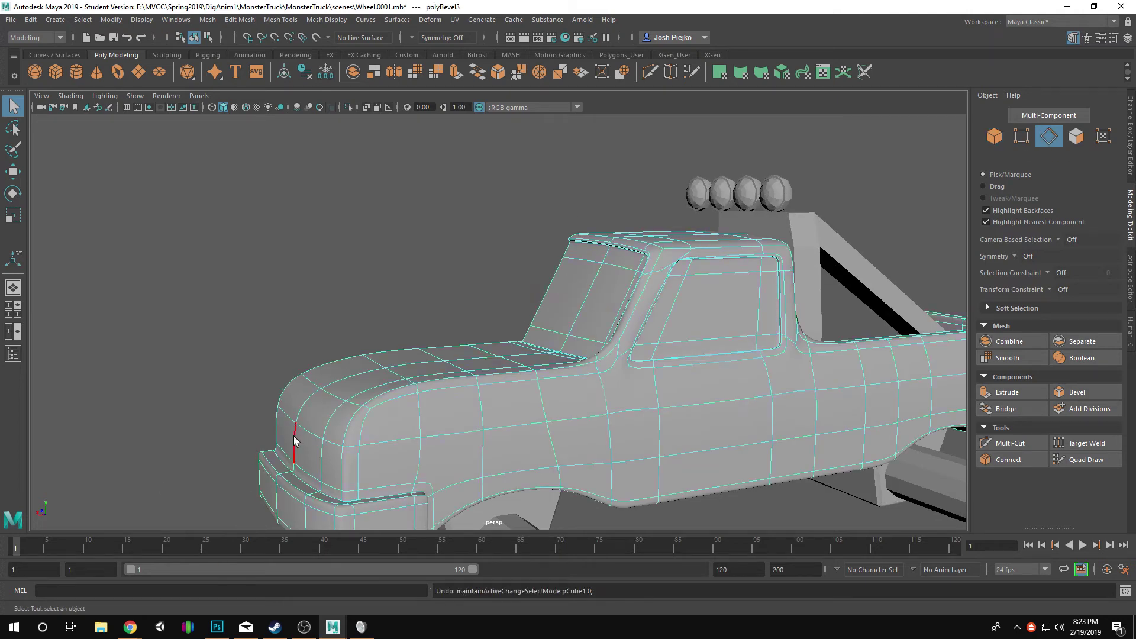
key(ctrl+z)
alt+middle_drag(301, 424, 411, 318)
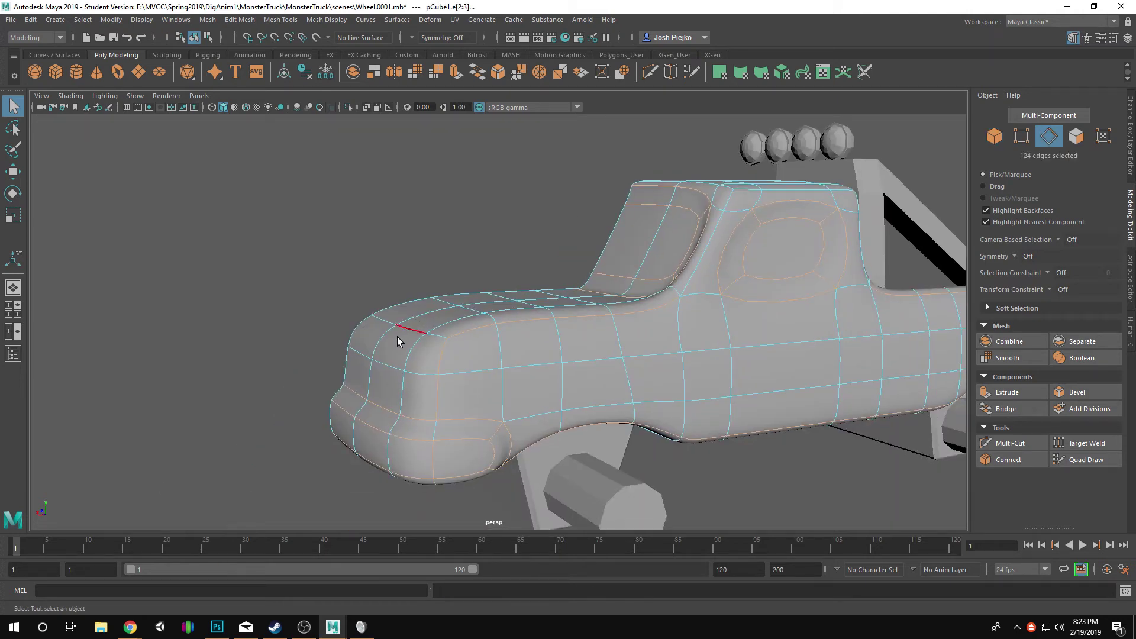
key(1)
- Add the edges running across the hood's front upper bend to the edge selection
alt+drag(403, 350, 485, 379)
alt+right_drag(485, 379, 605, 411)
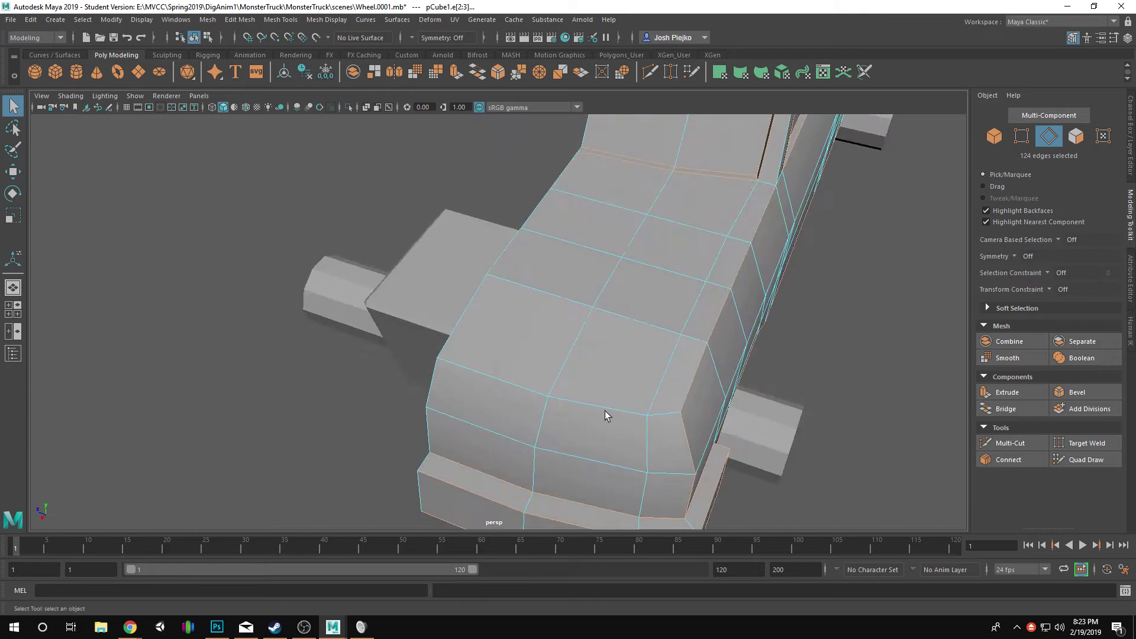
alt+drag(605, 411, 577, 406)
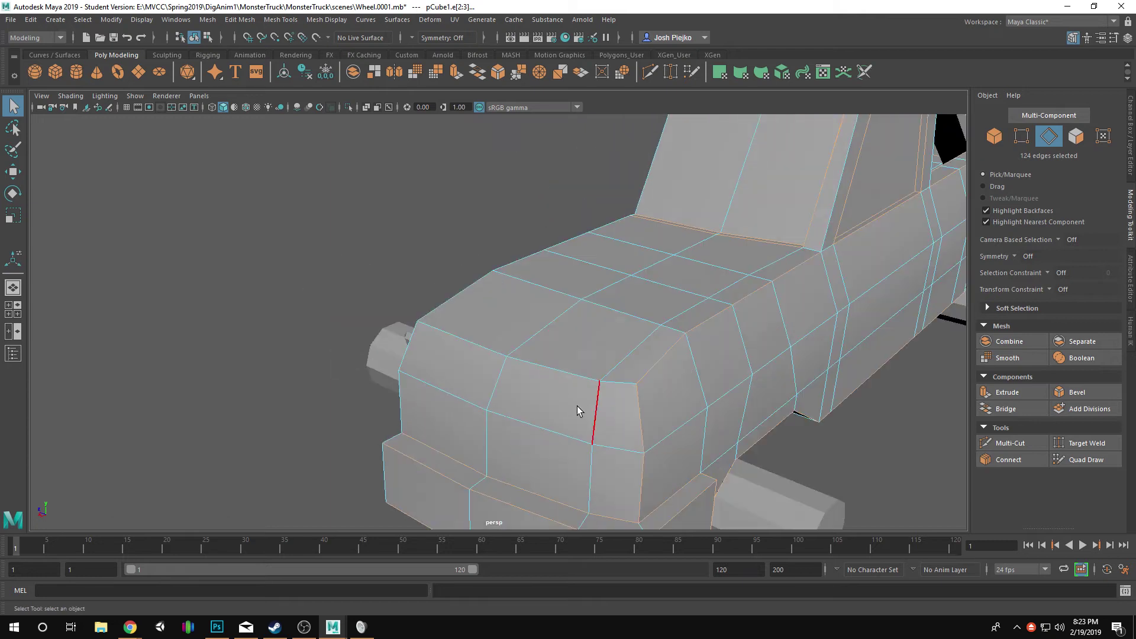
shift+double_click(474, 343)
alt+drag(705, 378, 663, 374)
alt+right_drag(663, 374, 598, 388)
alt+drag(597, 388, 555, 394)
scroll(793, 399, up, 5)
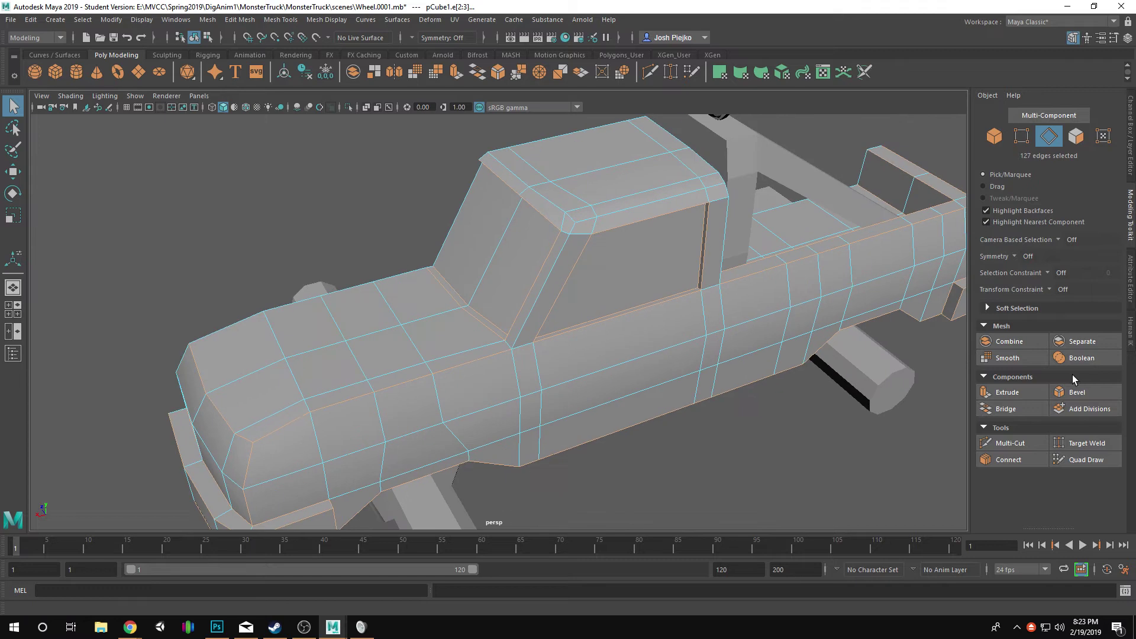
- Bevel the extended selection of body edges, return to object mode and display the body smoothed
click(1097, 395)
alt+drag(602, 419, 582, 399)
key(q)
key(F8)
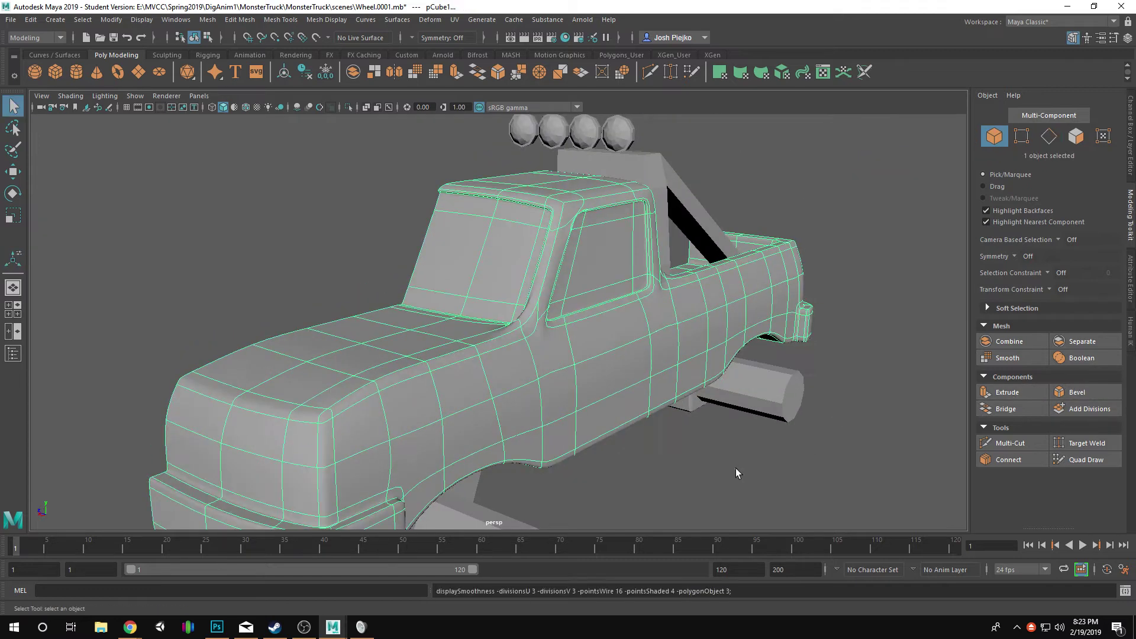
click(736, 469)
- Inspect the smoothed lower corner of the windshield and return the body to unsmoothed display
alt+drag(736, 469, 669, 384)
alt+right_drag(669, 385, 800, 397)
alt+drag(800, 397, 566, 361)
scroll(718, 325, up, 4)
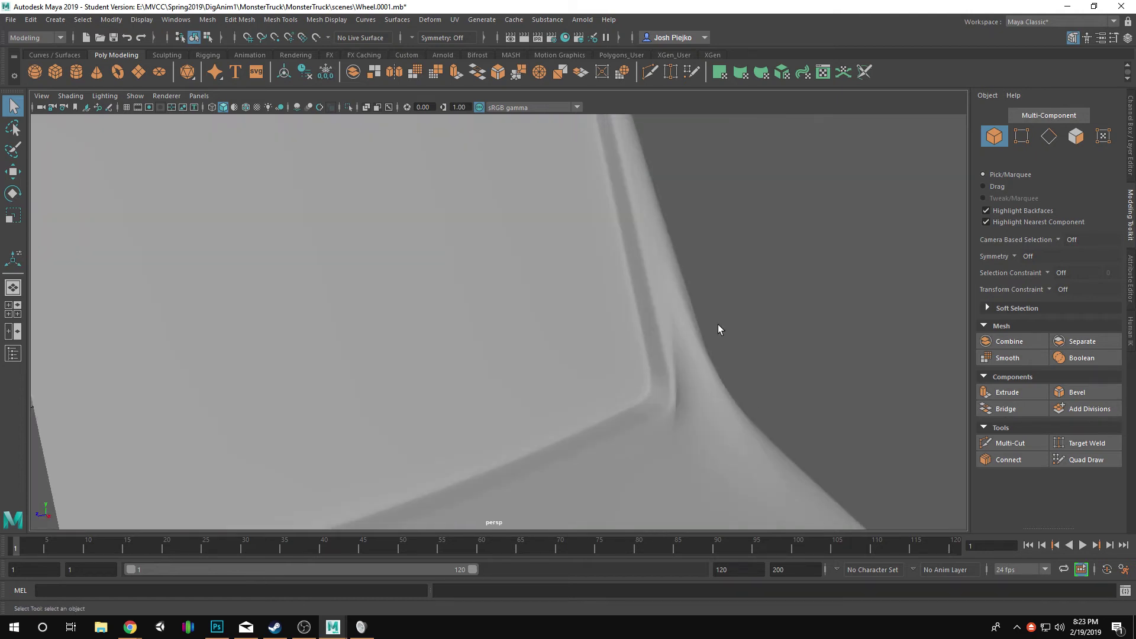
click(621, 400)
key(1)
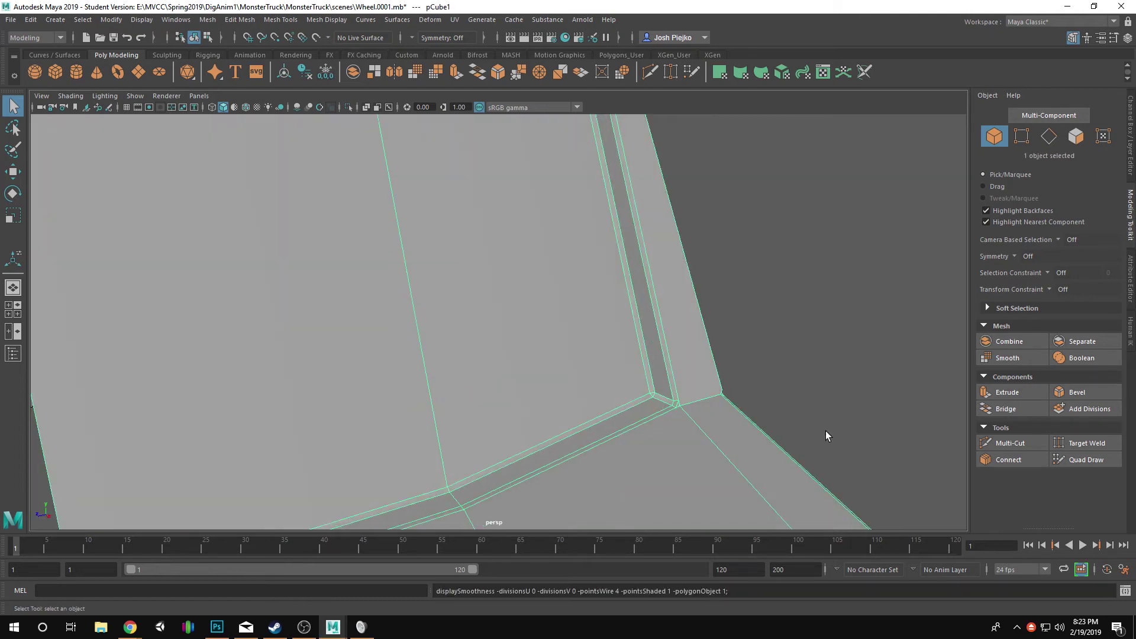
- Cut an edge with Multi-Cut across the front of the windshield pillar's base, from the windshield's lower corner to the pillar's outer corner
alt+drag(826, 431, 755, 420)
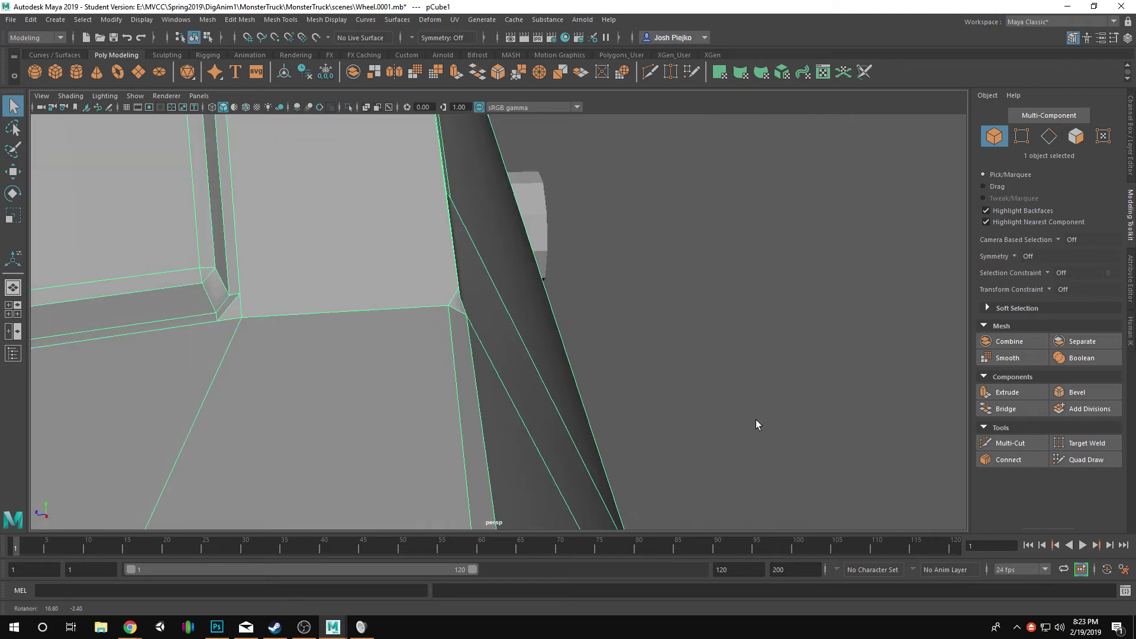
alt+middle_drag(583, 391, 665, 413)
alt+drag(727, 419, 657, 436)
alt+middle_drag(536, 412, 580, 417)
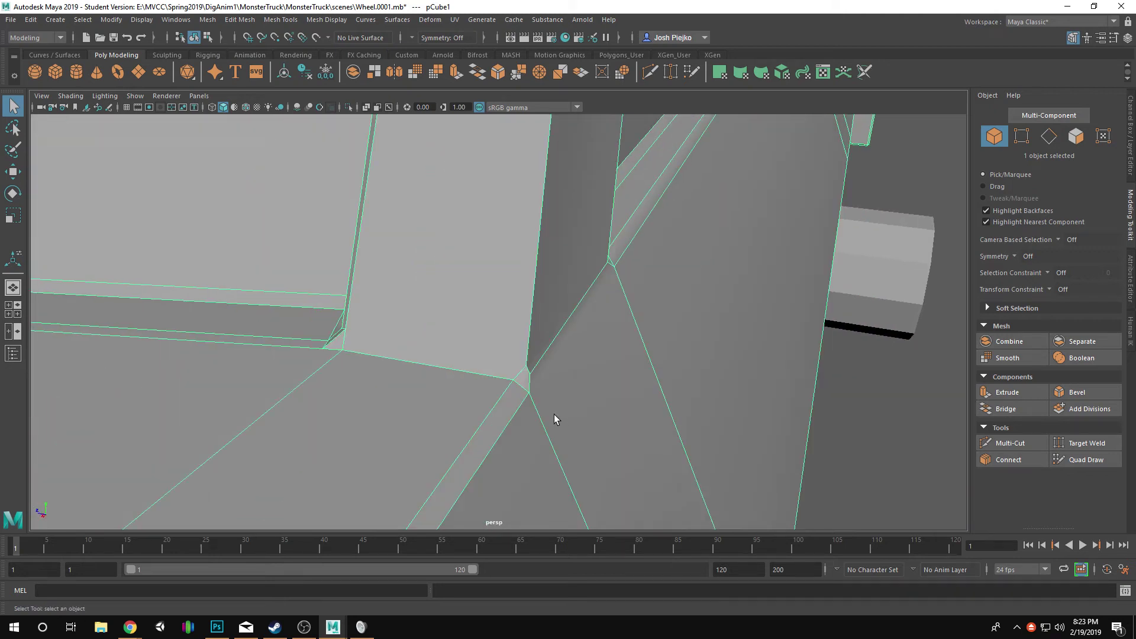
alt+drag(554, 414, 543, 368)
key(w)
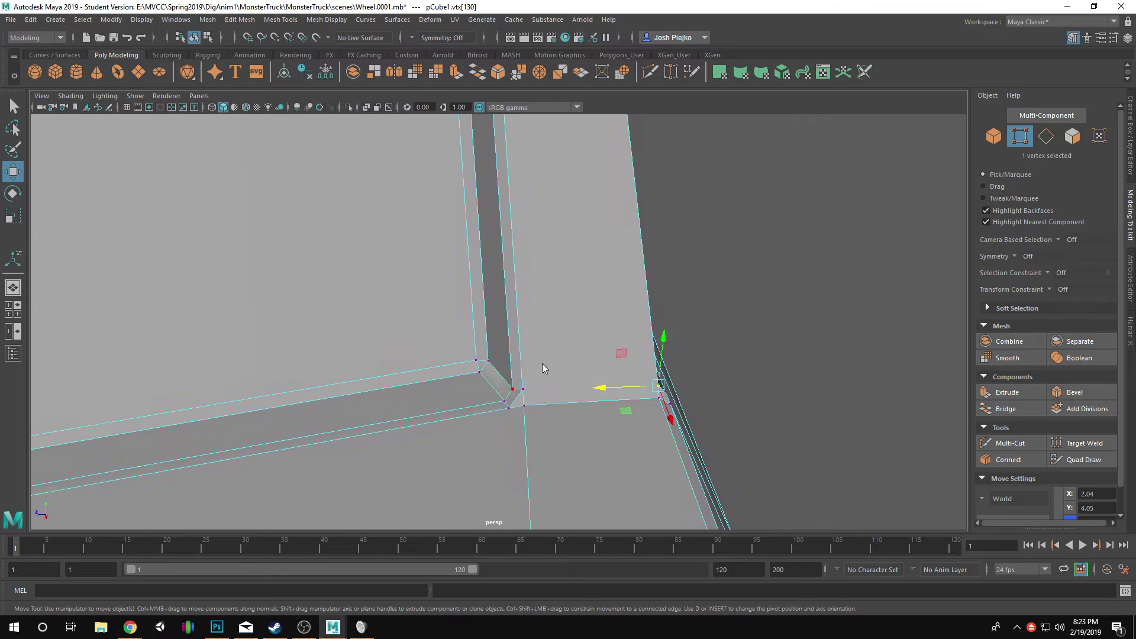
click(1010, 443)
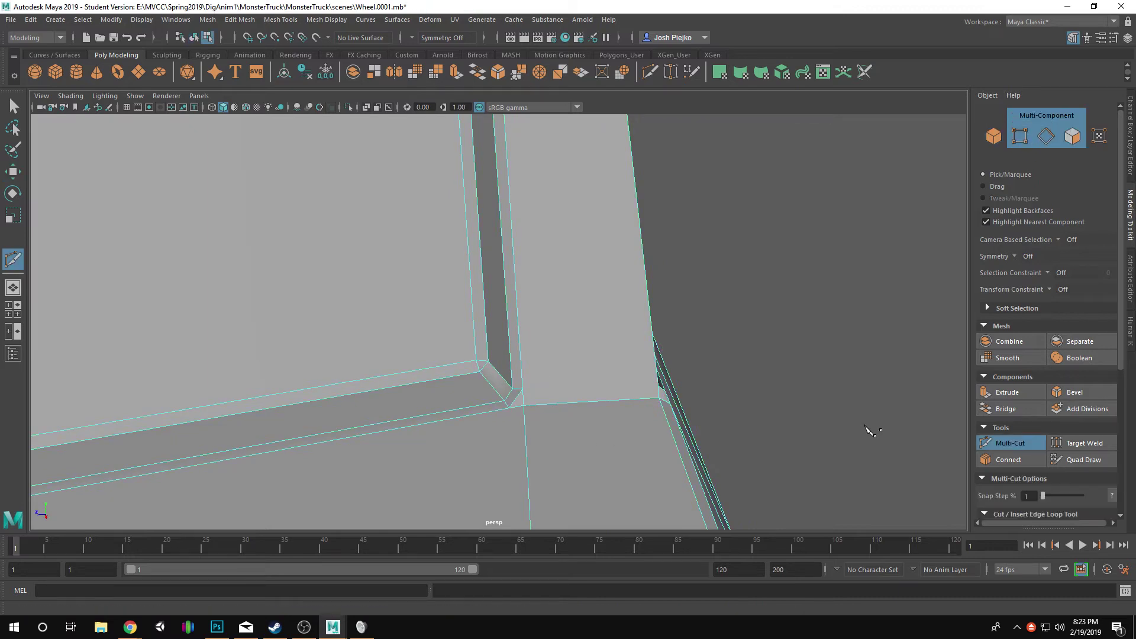
click(523, 389)
alt+drag(526, 392, 693, 385)
click(552, 438)
key(w)
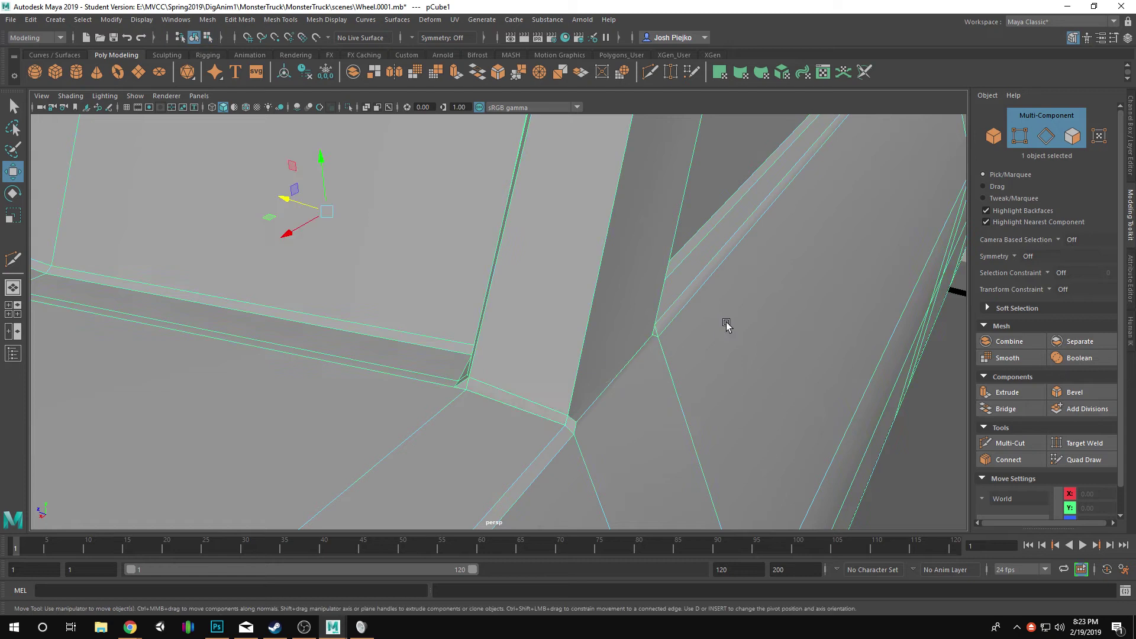
- Preview the body smoothed to check the pillar base, and restore the unsmoothed display
scroll(727, 325, down, 5)
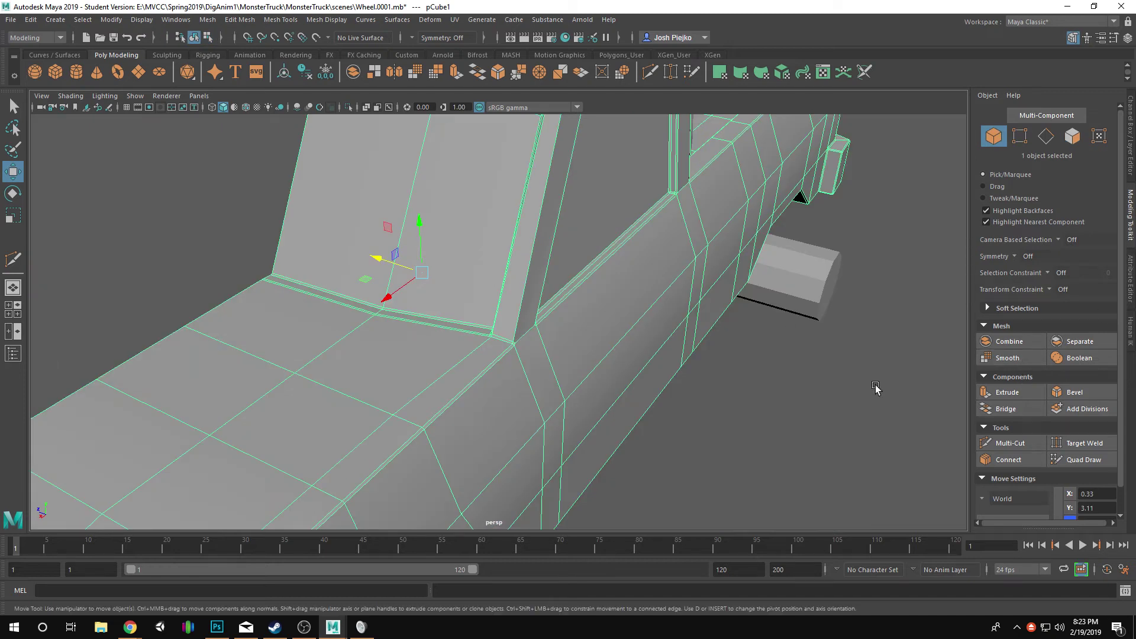
key(3)
click(717, 463)
alt+drag(542, 465, 638, 396)
key(ctrl+z)
key(1)
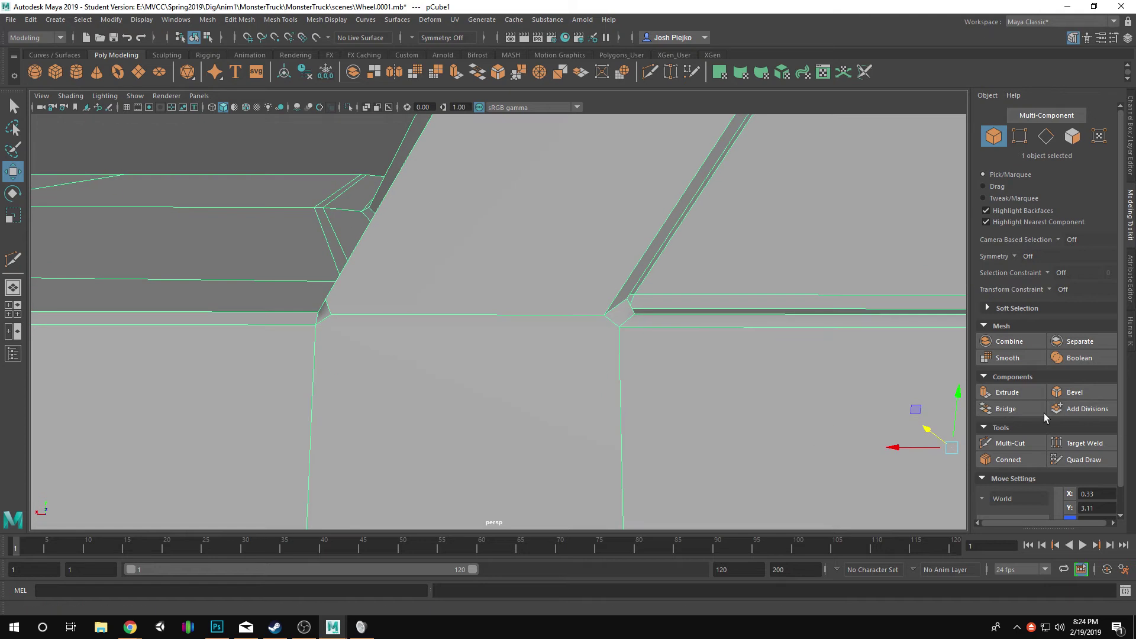
- Cut a second edge with Multi-Cut across the pillar's base, from the hood-side corner to the side window's lower front corner
click(1011, 443)
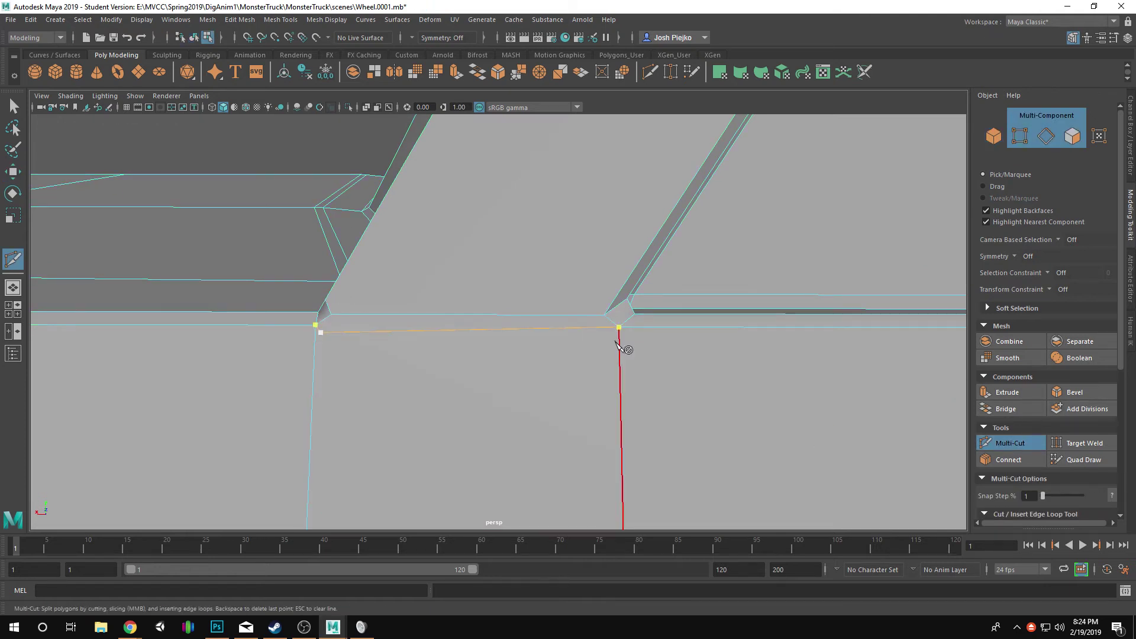
key(t)
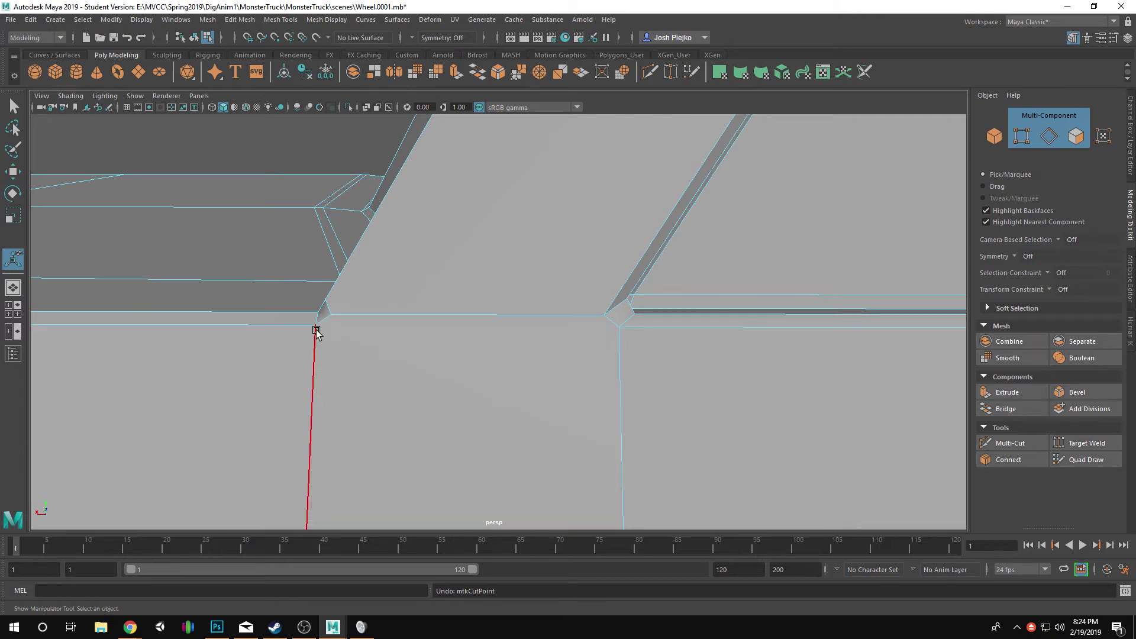
click(1016, 439)
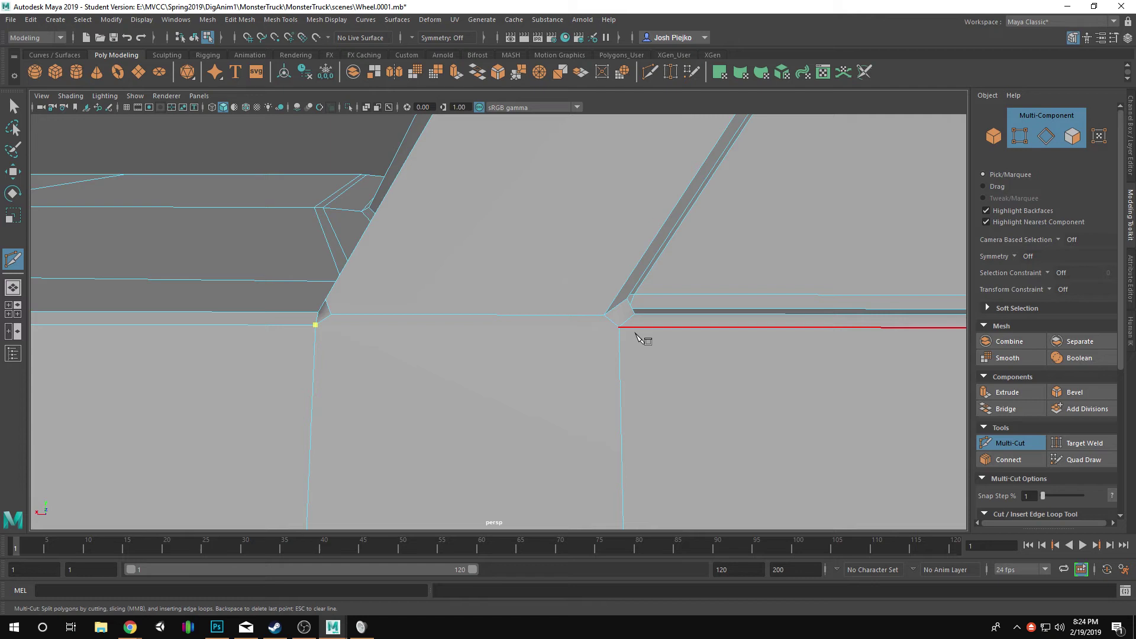
alt+drag(781, 374, 661, 368)
key(w)
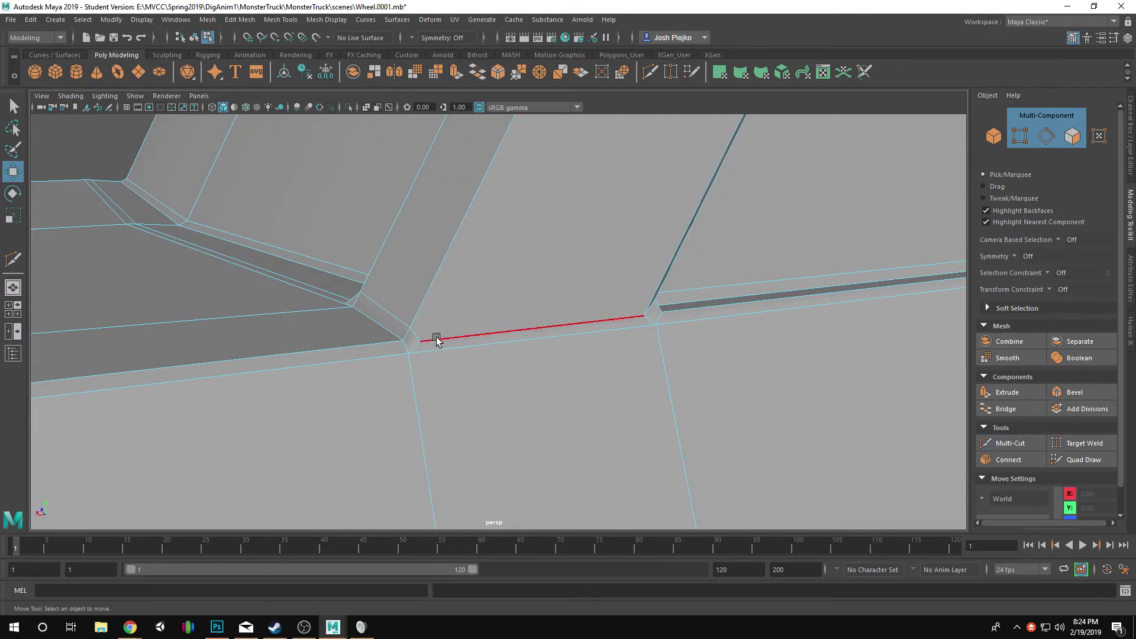
- Examine the mesh around the windshield pillar and the side window's upper front corner
alt+right_drag(778, 290, 325, 329)
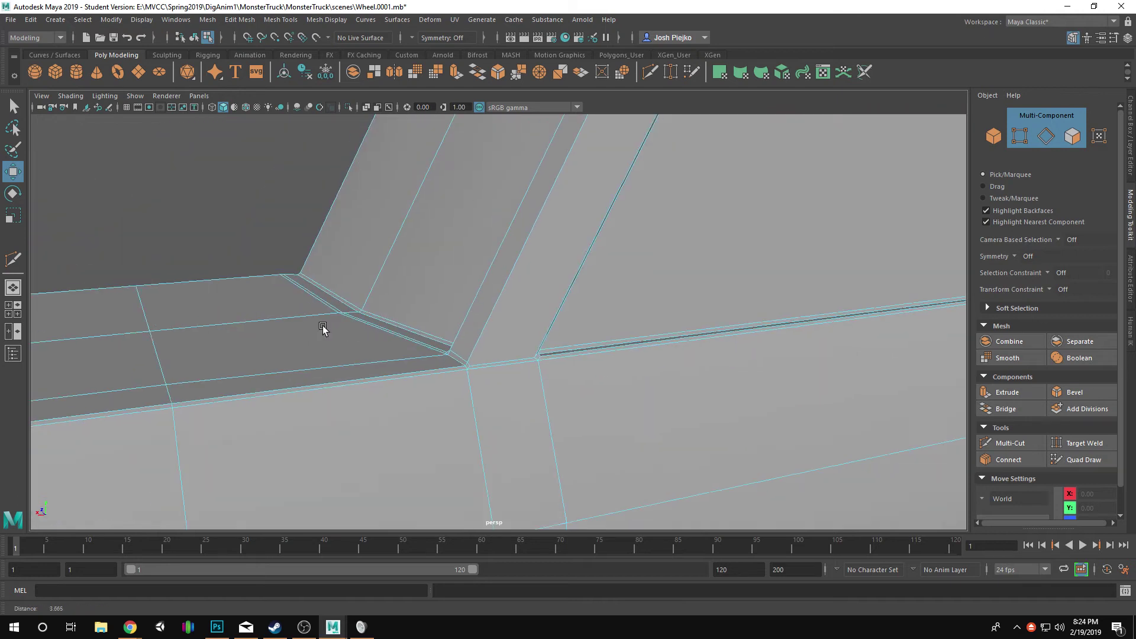
alt+middle_drag(507, 243, 507, 335)
alt+drag(507, 335, 494, 336)
alt+drag(752, 160, 692, 200)
alt+right_drag(693, 200, 725, 201)
alt+drag(726, 200, 717, 193)
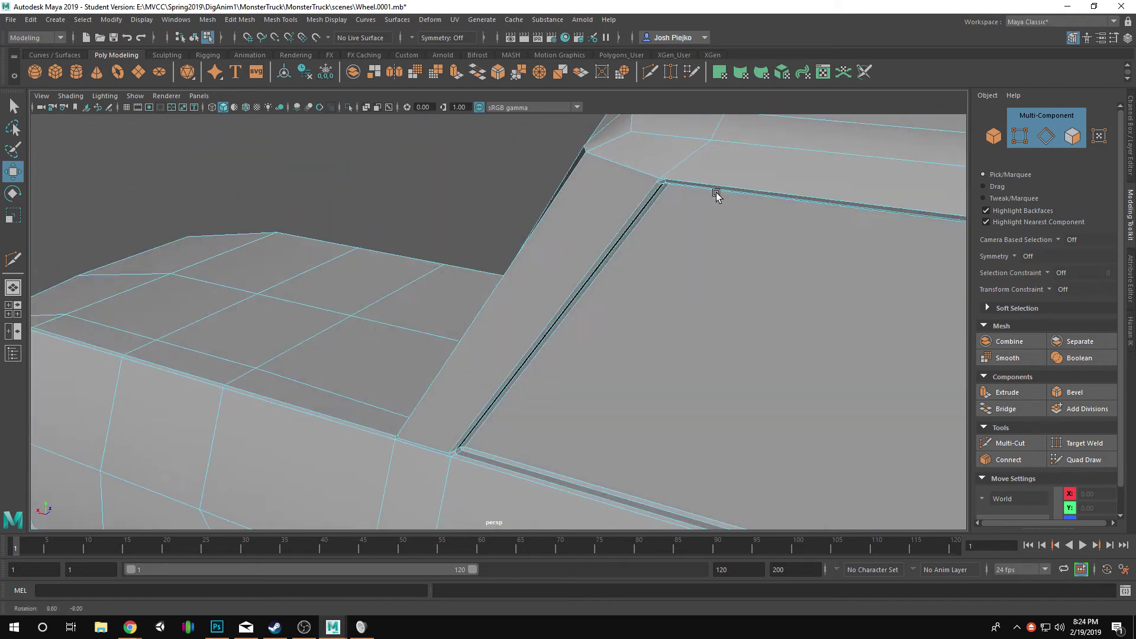
alt+middle_drag(718, 193, 609, 254)
alt+right_drag(609, 254, 791, 318)
alt+middle_drag(791, 317, 783, 346)
alt+drag(567, 206, 588, 241)
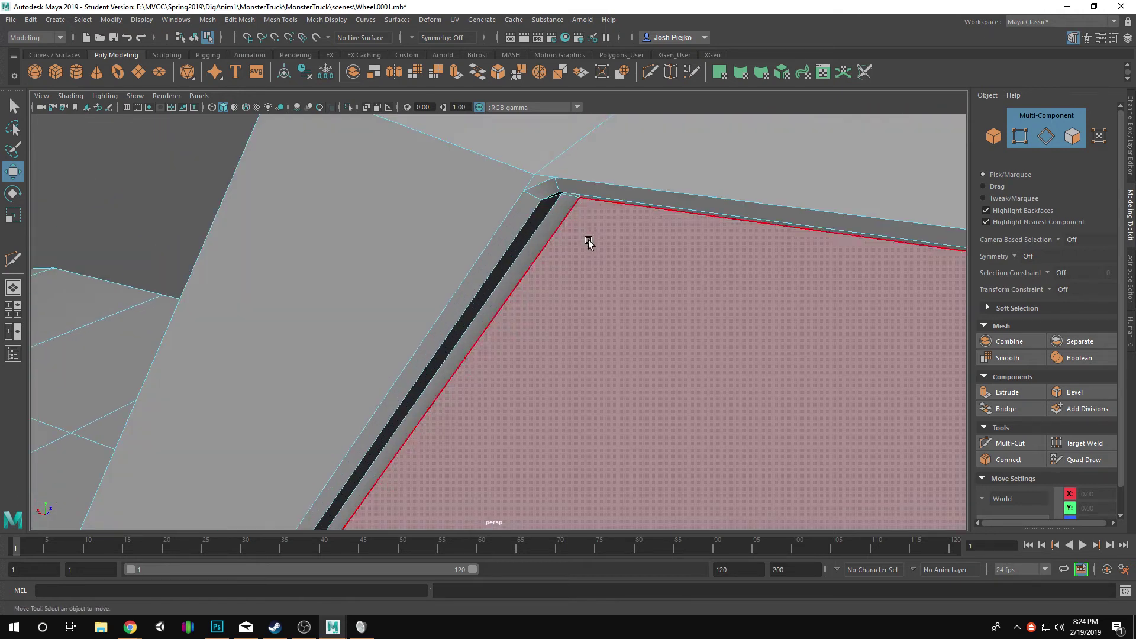
alt+drag(536, 186, 573, 193)
alt+right_drag(828, 266, 773, 294)
alt+drag(774, 294, 911, 287)
- Return to object mode, preview the body smoothed to check the side window's upper corner, and restore the unsmoothed display
right_drag(606, 286, 812, 210)
alt+right_drag(787, 237, 439, 243)
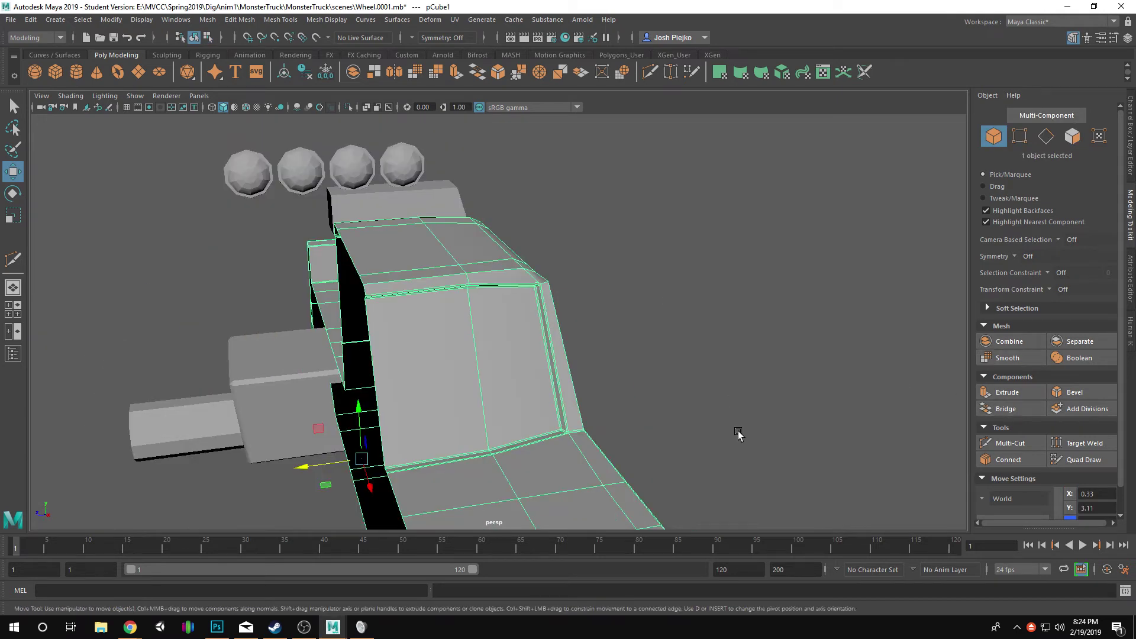
click(731, 375)
alt+drag(730, 375, 569, 345)
scroll(557, 335, up, 3)
click(510, 318)
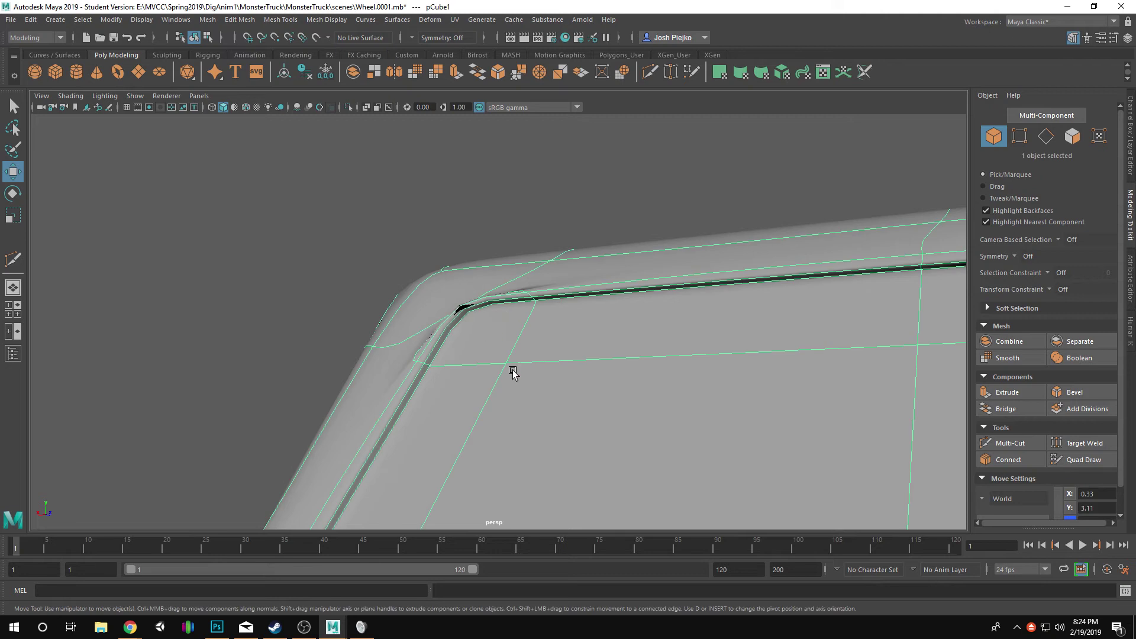
key(1)
- Cut edges with Multi-Cut from the outer vertices of the side window's upper front corner to the roof edge and the pillar's top
alt+drag(420, 380, 544, 389)
alt+middle_drag(560, 390, 541, 375)
right_drag(541, 376, 531, 247)
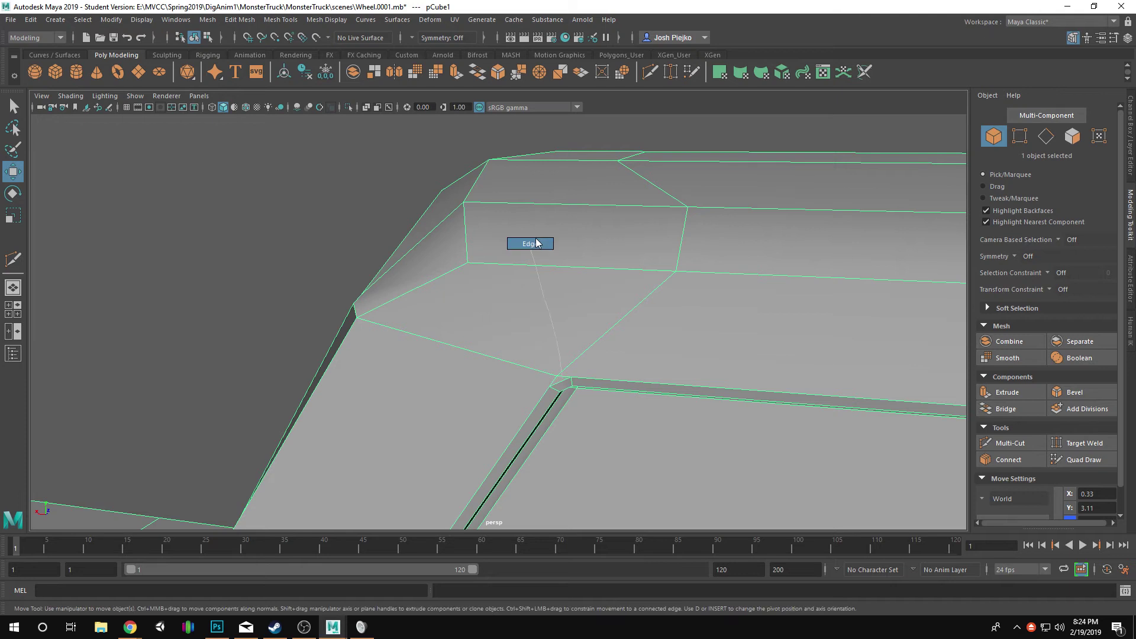
click(1007, 443)
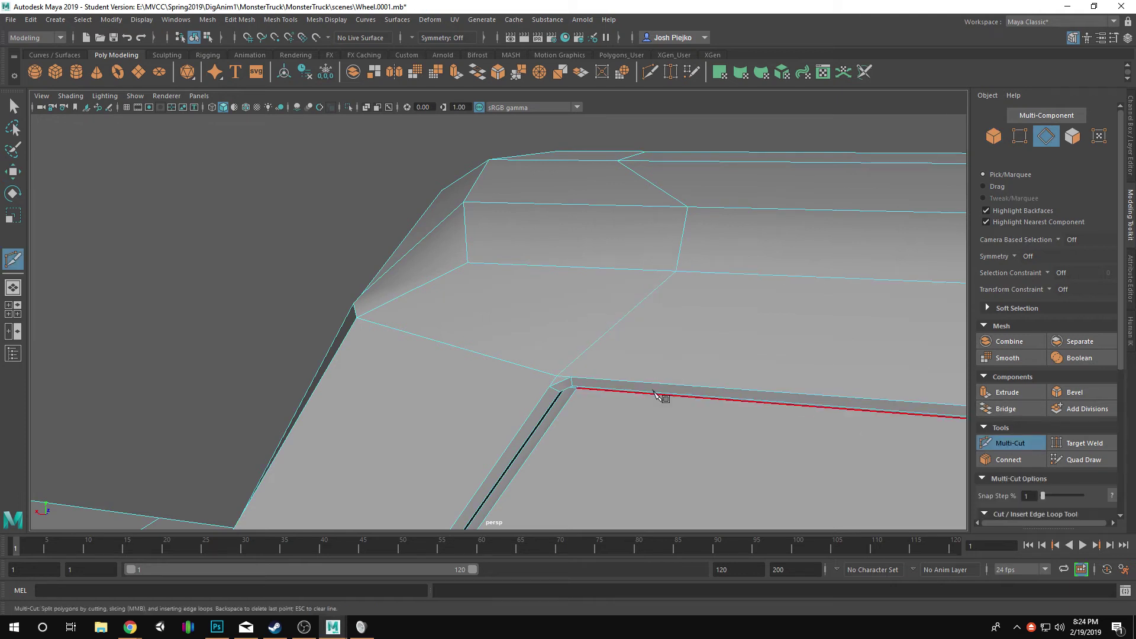
scroll(589, 392, up, 1)
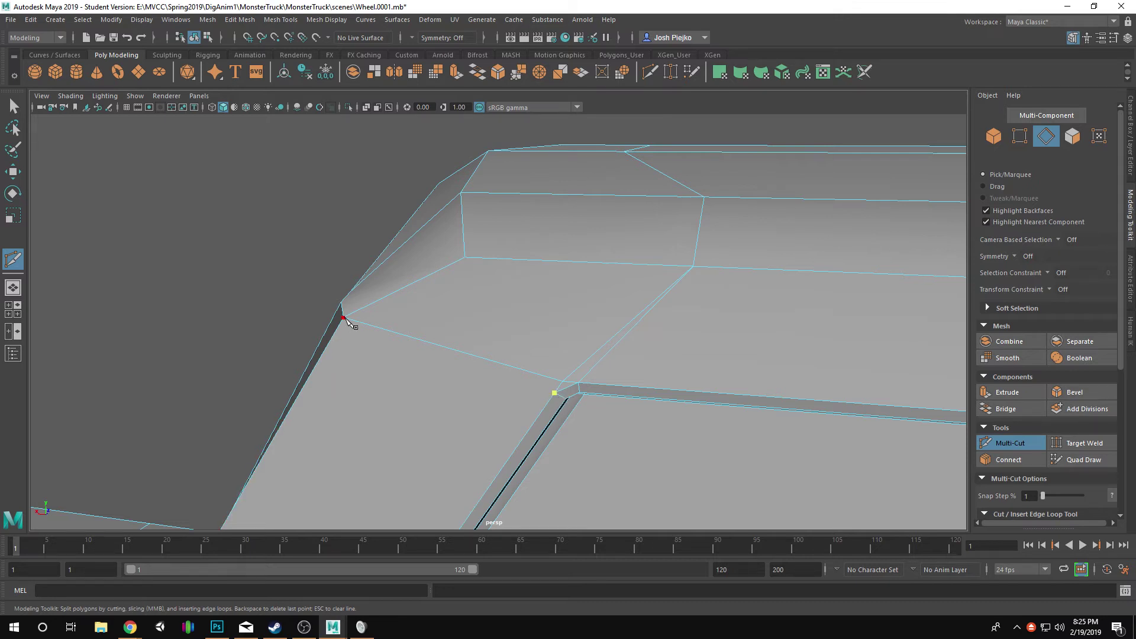
alt+right_drag(573, 398, 390, 275)
key(w)
- Preview the body smoothed to check the side window's upper corner, and return it to unsmoothed display
key(3)
click(211, 283)
alt+drag(391, 276, 456, 289)
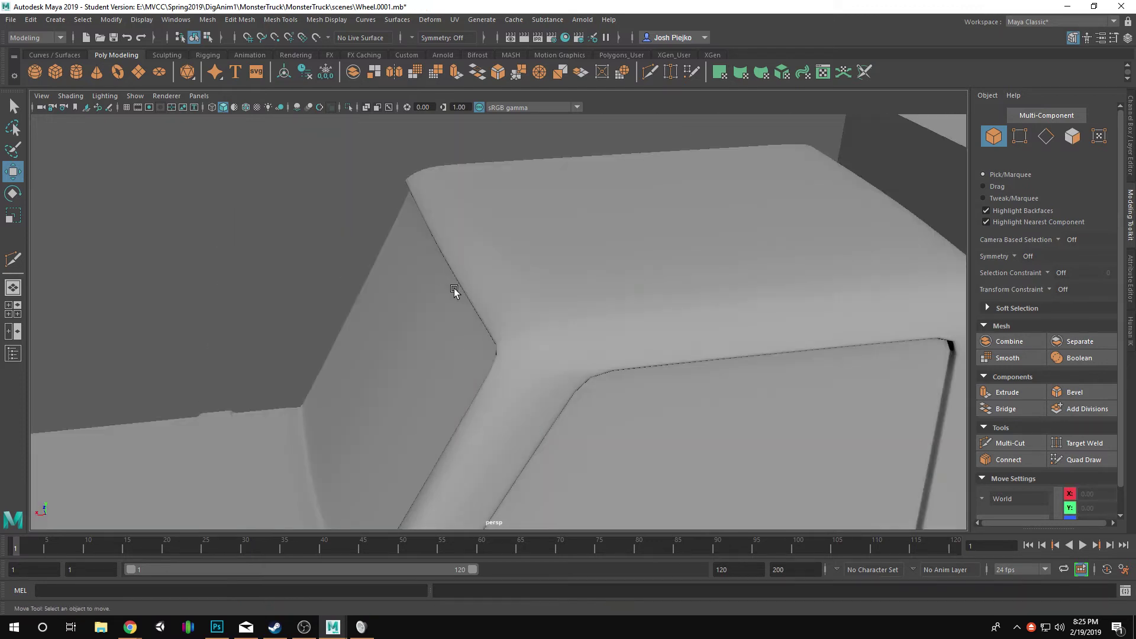
key(ctrl+z)
key(1)
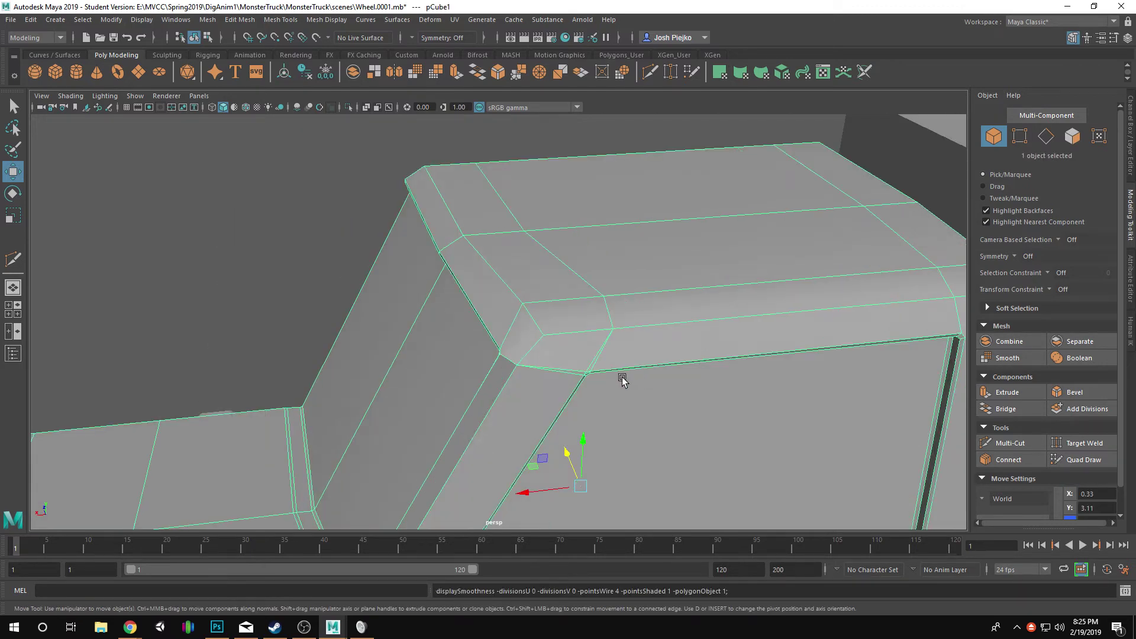
- Delete the two old edges that meet at the middle bevel vertex of the side window's upper front corner
alt+right_drag(621, 380, 655, 361)
alt+right_drag(433, 365, 476, 383)
right_drag(476, 383, 496, 276)
click(502, 334)
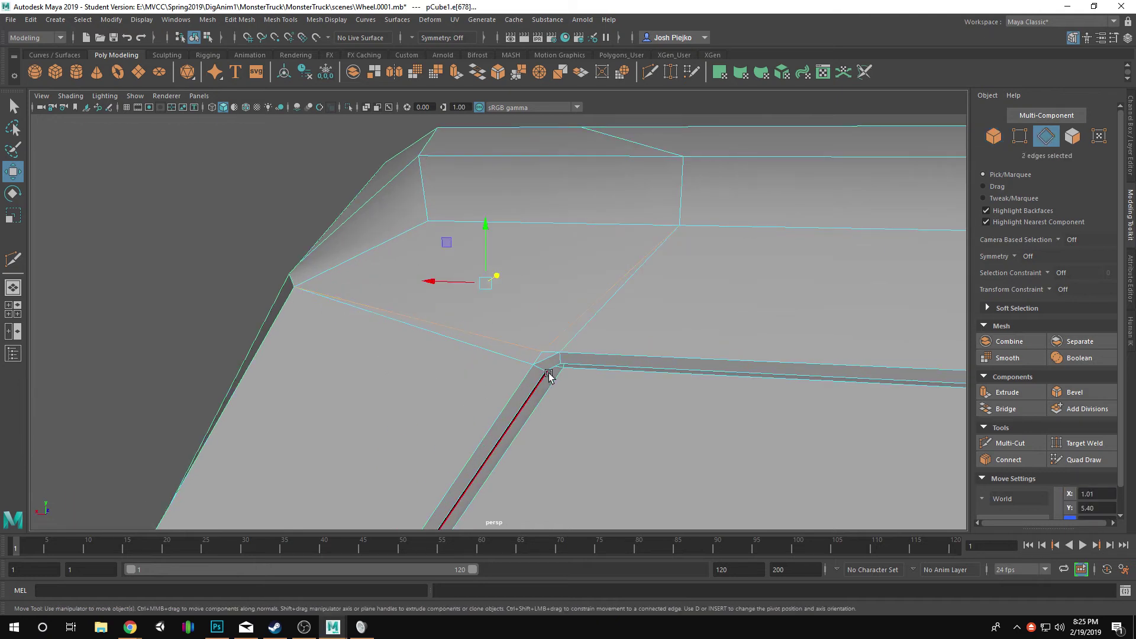
click(544, 448)
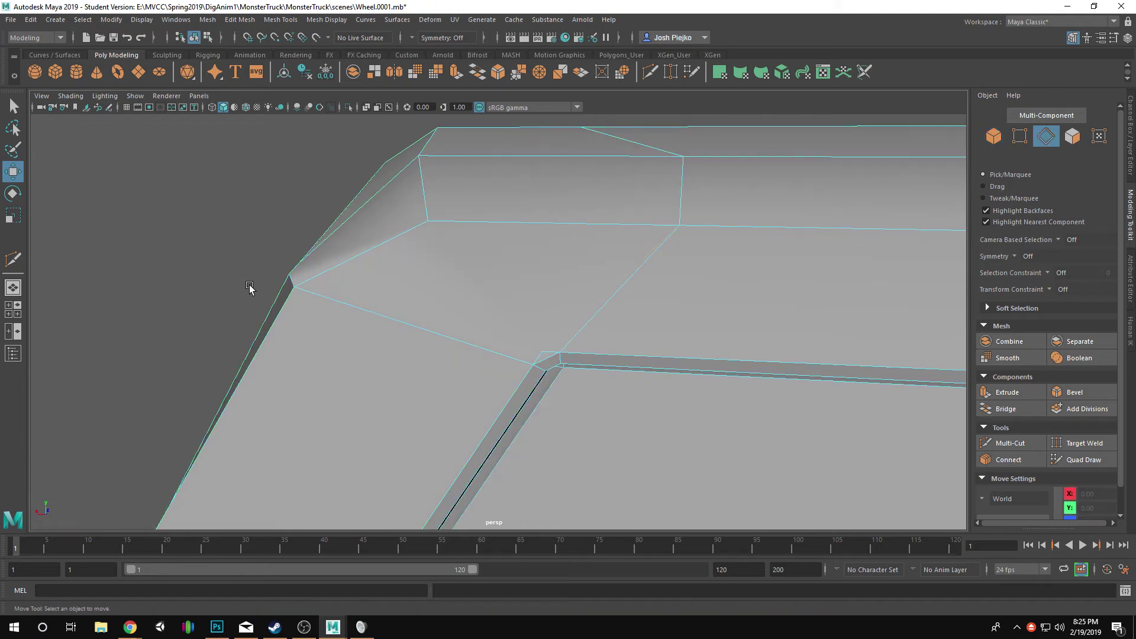
- Cut a diagonal edge with Multi-Cut from the middle bevel vertex of the side window's upper corner to the roof's corner vertex
alt+drag(249, 288, 464, 350)
click(240, 20)
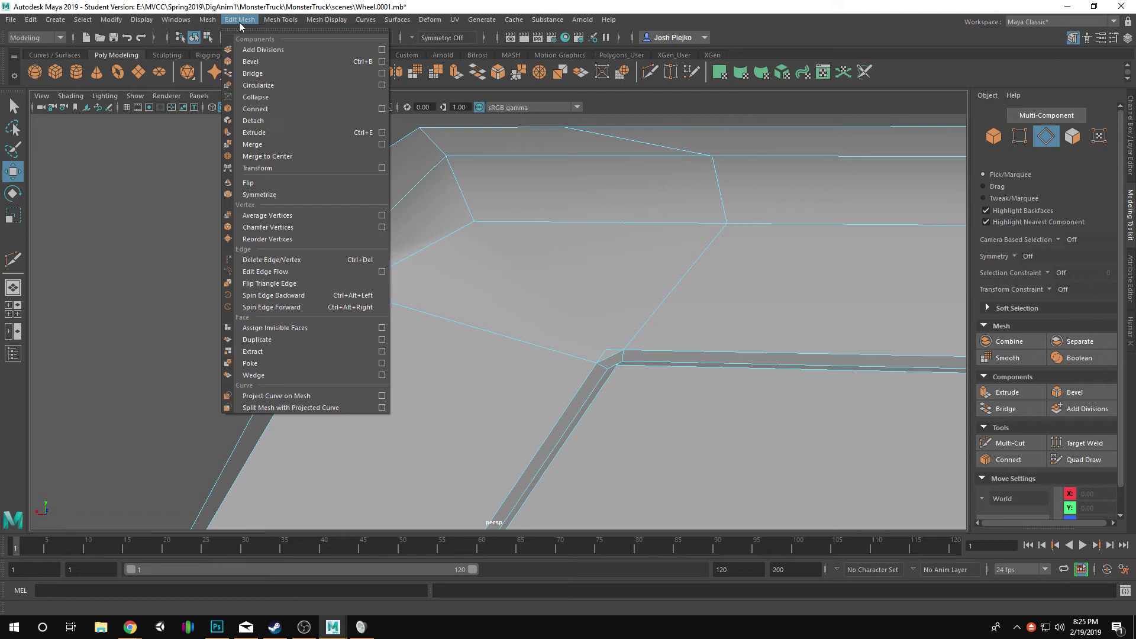
click(48, 276)
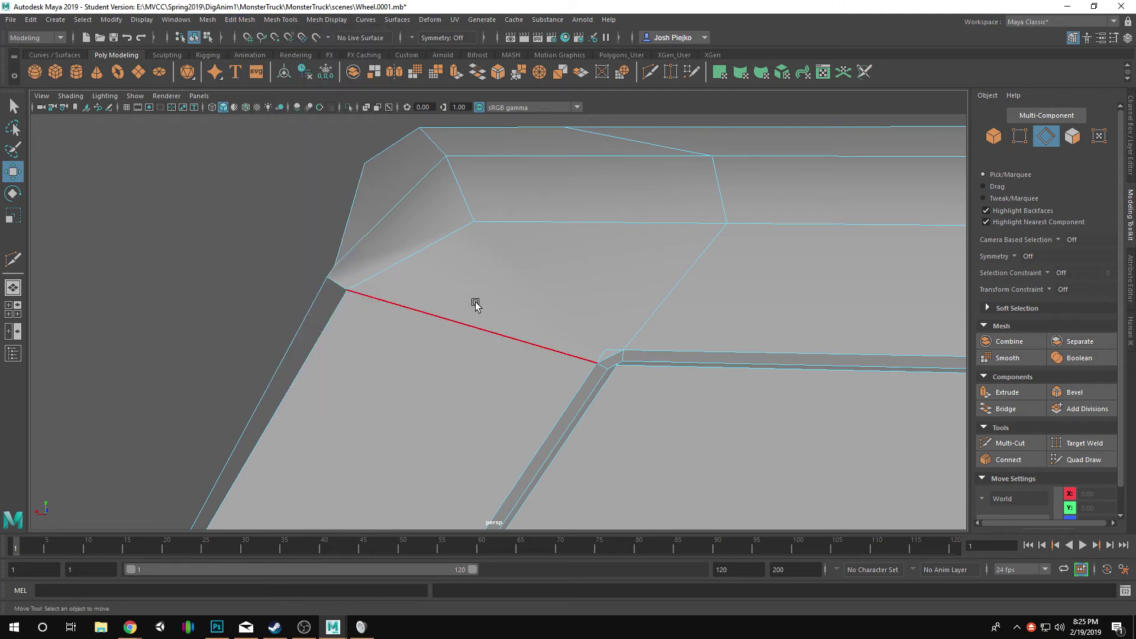
scroll(602, 328, down, 1)
alt+right_drag(580, 379, 666, 390)
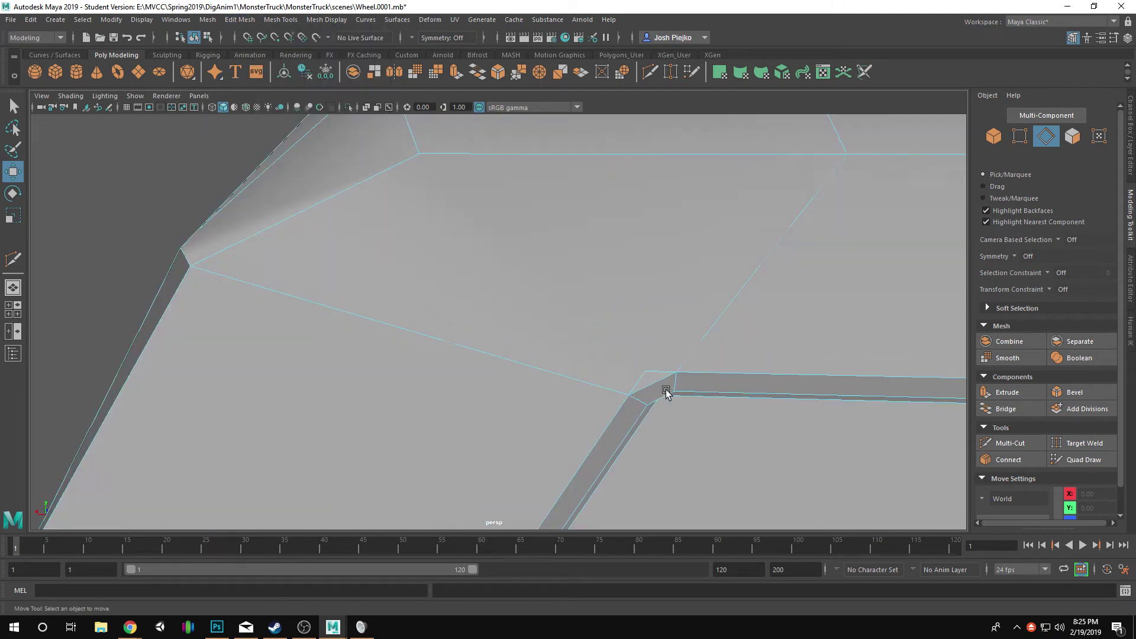
click(1032, 443)
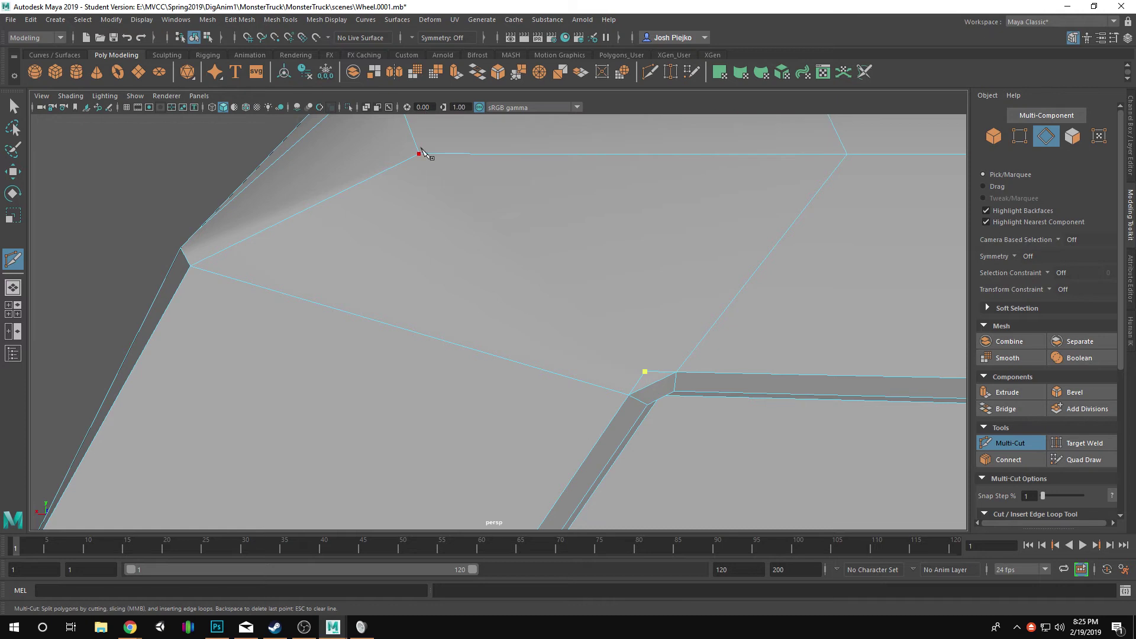
key(w)
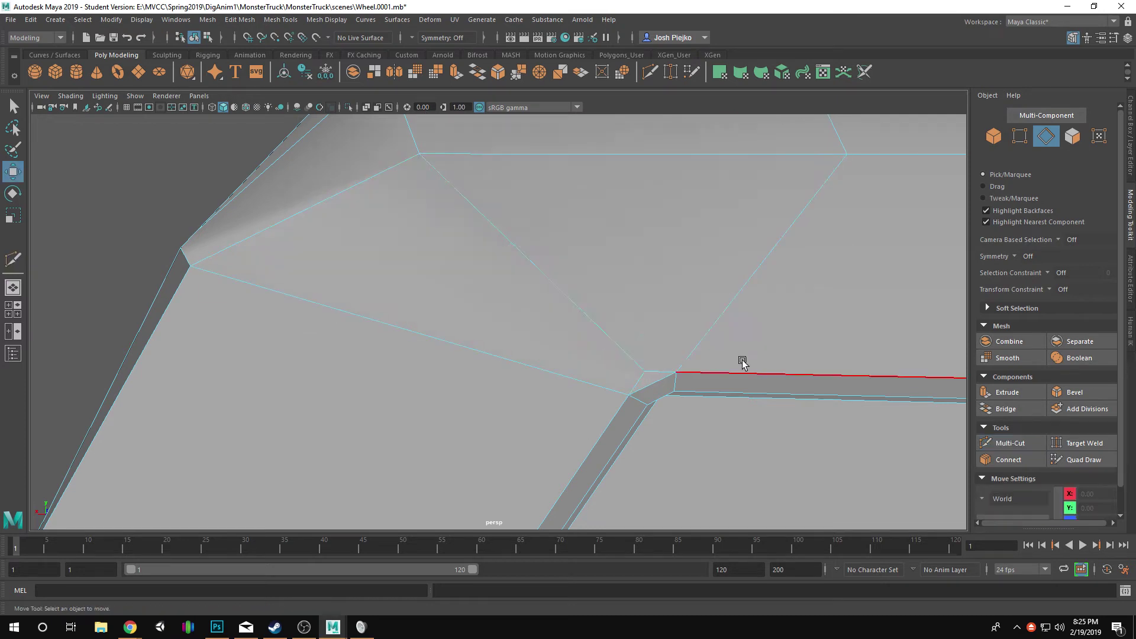
- Select the three edges along the side of the roof, raise them slightly and return to object mode
alt+right_drag(742, 362, 384, 301)
alt+drag(351, 307, 502, 292)
click(592, 250)
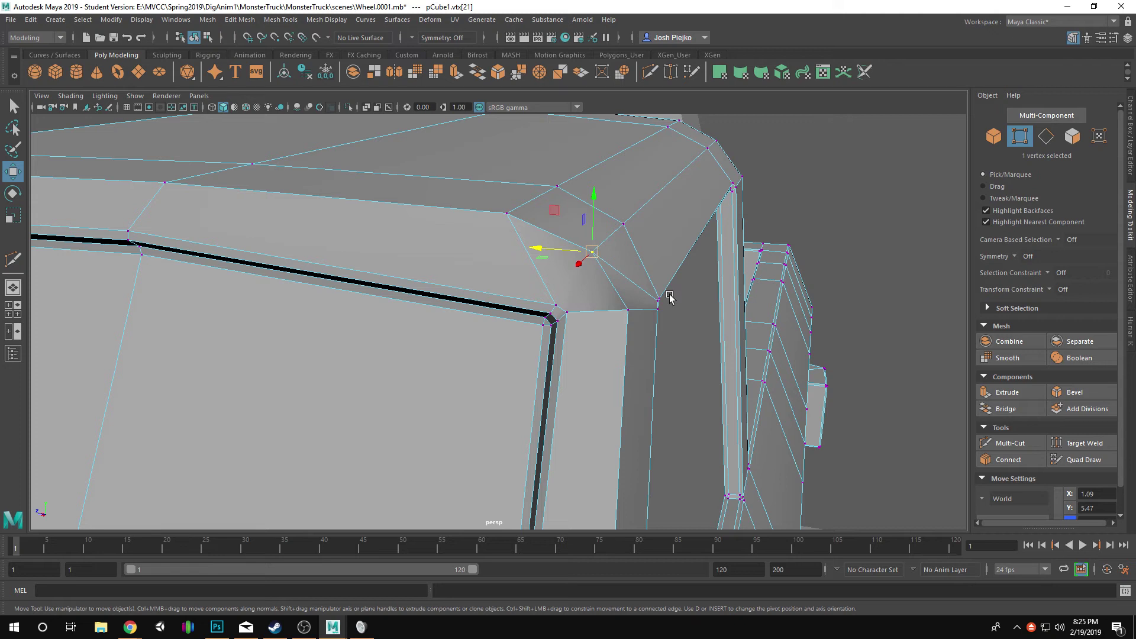
alt+drag(601, 260, 496, 285)
key(F10)
click(416, 261)
shift+click(752, 263)
drag(466, 210, 461, 185)
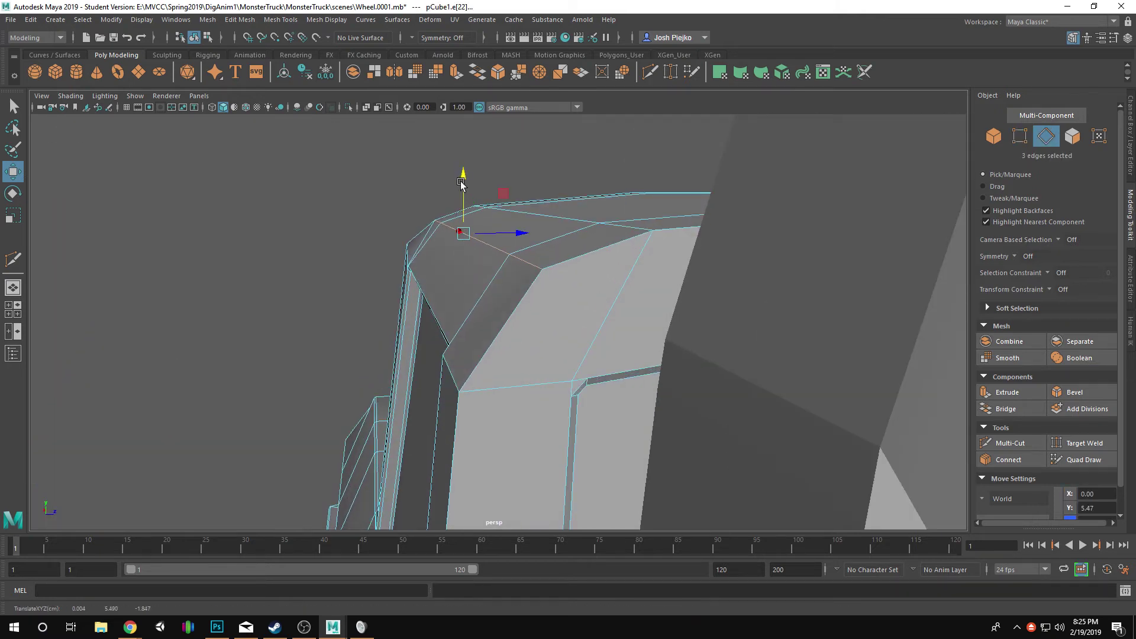
alt+drag(160, 237, 556, 312)
scroll(477, 255, down, 3)
scroll(556, 311, up, 3)
key(F8)
- Cut a diagonal edge with Multi-Cut from the windshield's upper outer corner to the roof's front corner vertex
alt+drag(423, 309, 561, 287)
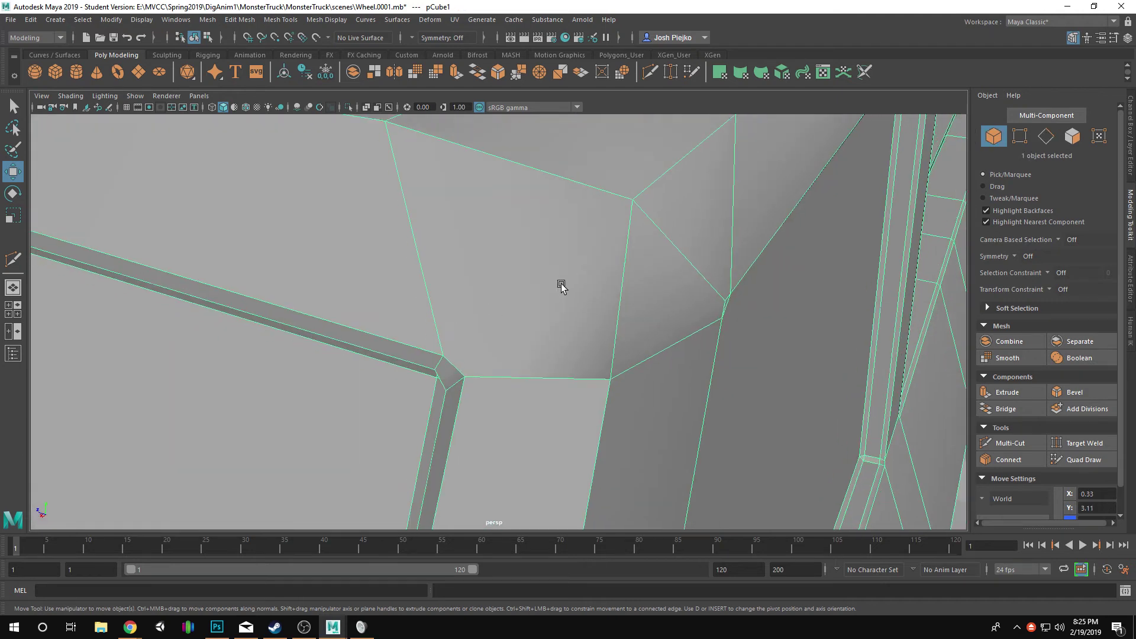
alt+drag(926, 399, 677, 401)
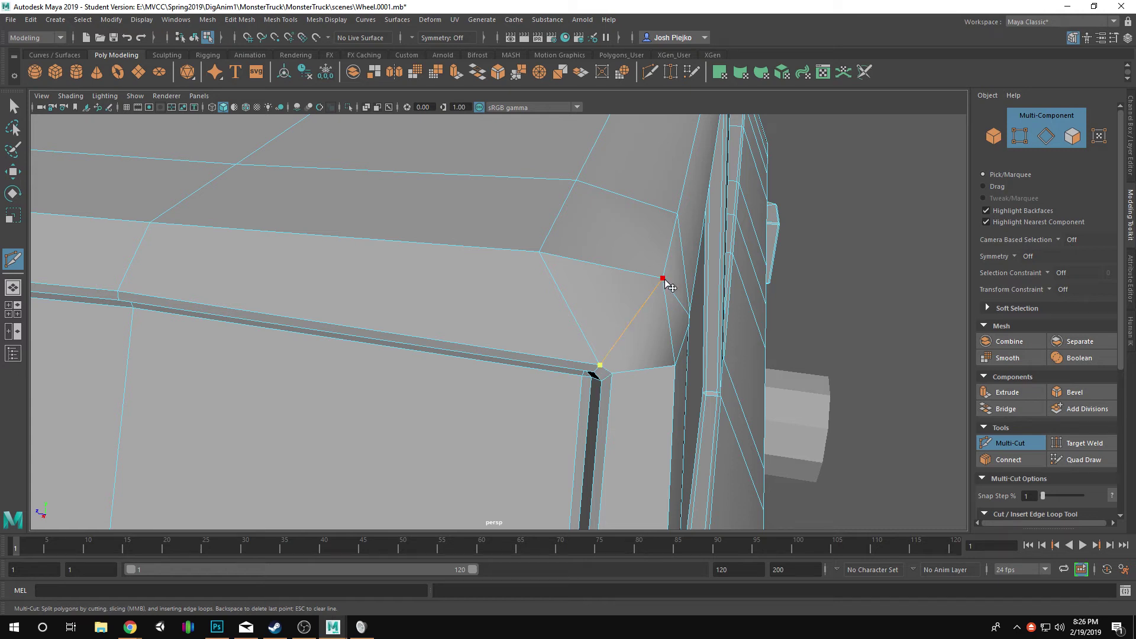
alt+drag(621, 391, 436, 343)
scroll(436, 343, down, 6)
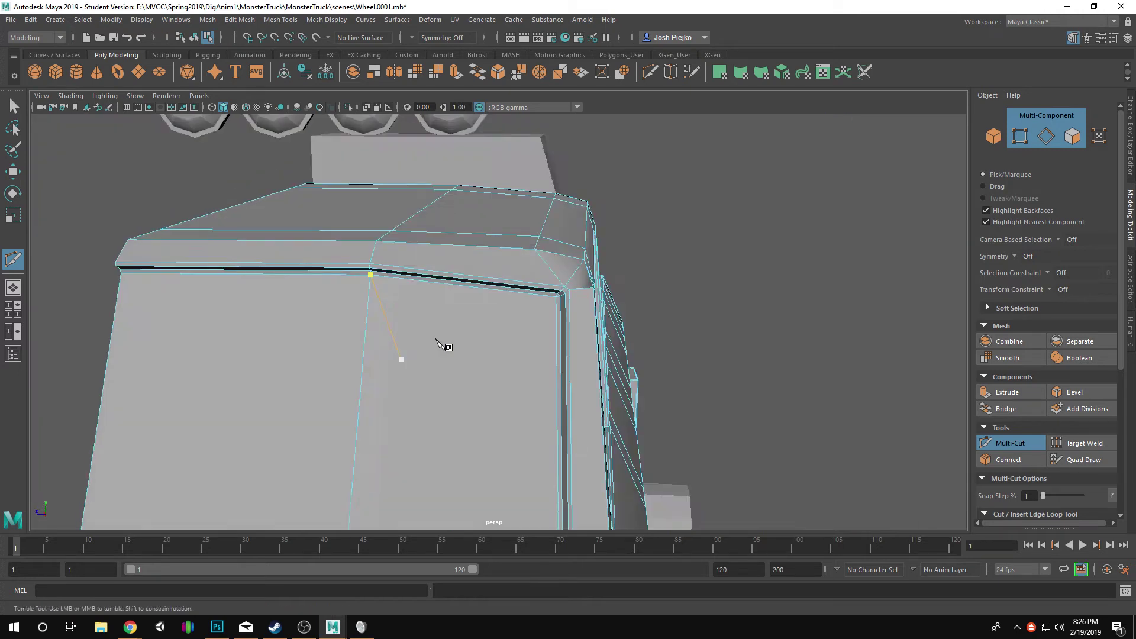
alt+middle_drag(436, 343, 507, 362)
key(w)
- Preview the body smoothed to check the cab's roof corner, and restore the unsmoothed display
scroll(507, 363, down, 4)
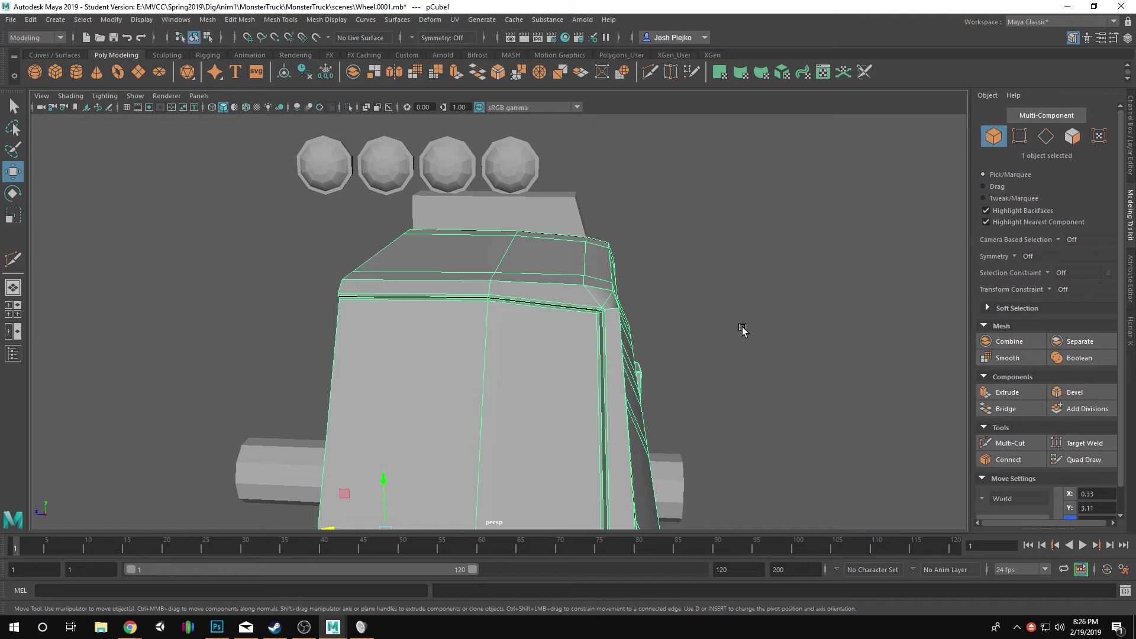
alt+drag(751, 341, 661, 391)
click(537, 408)
key(1)
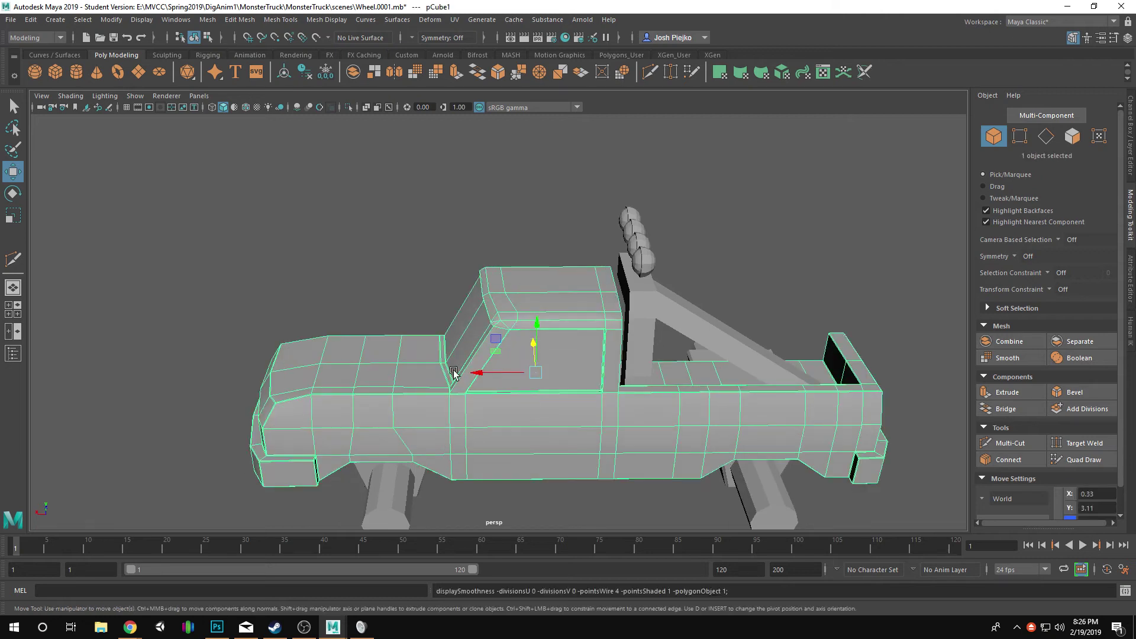
- Shift the vertices near the centerline of the windshield's base along the X axis and return to object mode
alt+right_drag(413, 354, 756, 400)
alt+middle_drag(399, 379, 491, 391)
alt+drag(491, 391, 496, 423)
right_drag(501, 296, 458, 296)
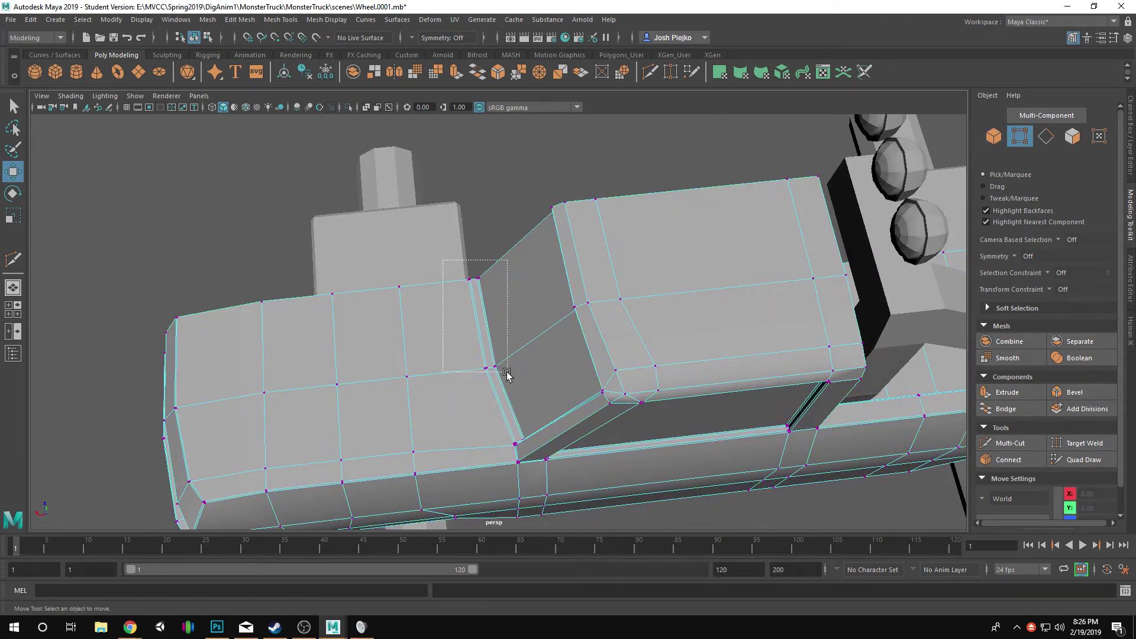
alt+drag(444, 354, 569, 372)
key(F8)
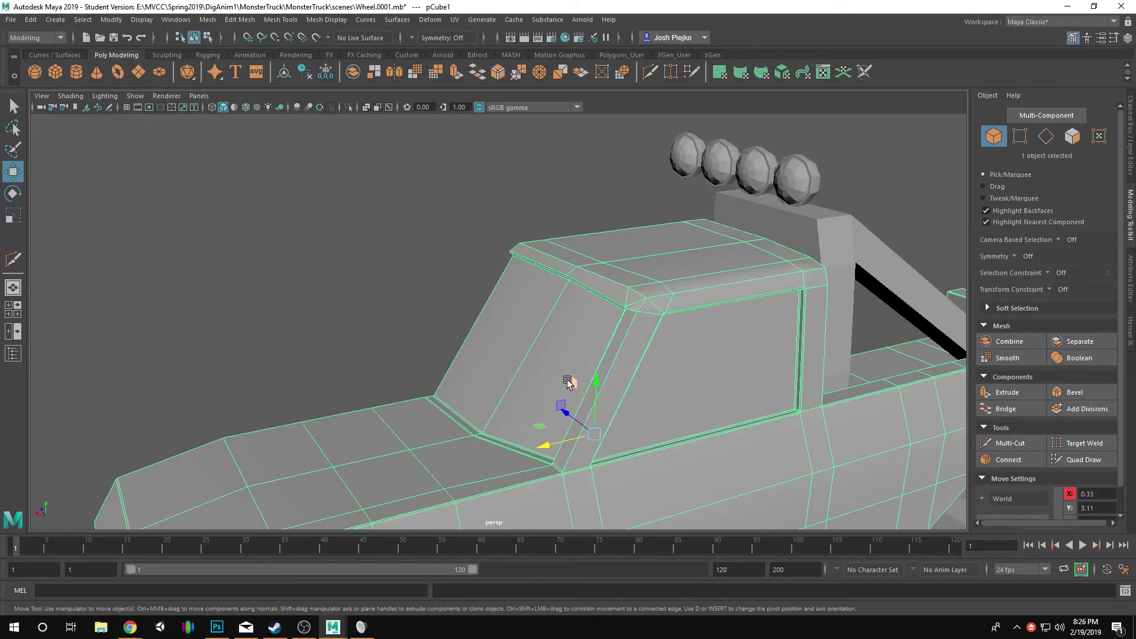
- Display the body smoothed, deselect it and inspect the truck from above and from the side
key(3)
alt+drag(368, 360, 355, 266)
alt+drag(783, 306, 858, 403)
alt+right_drag(782, 306, 441, 329)
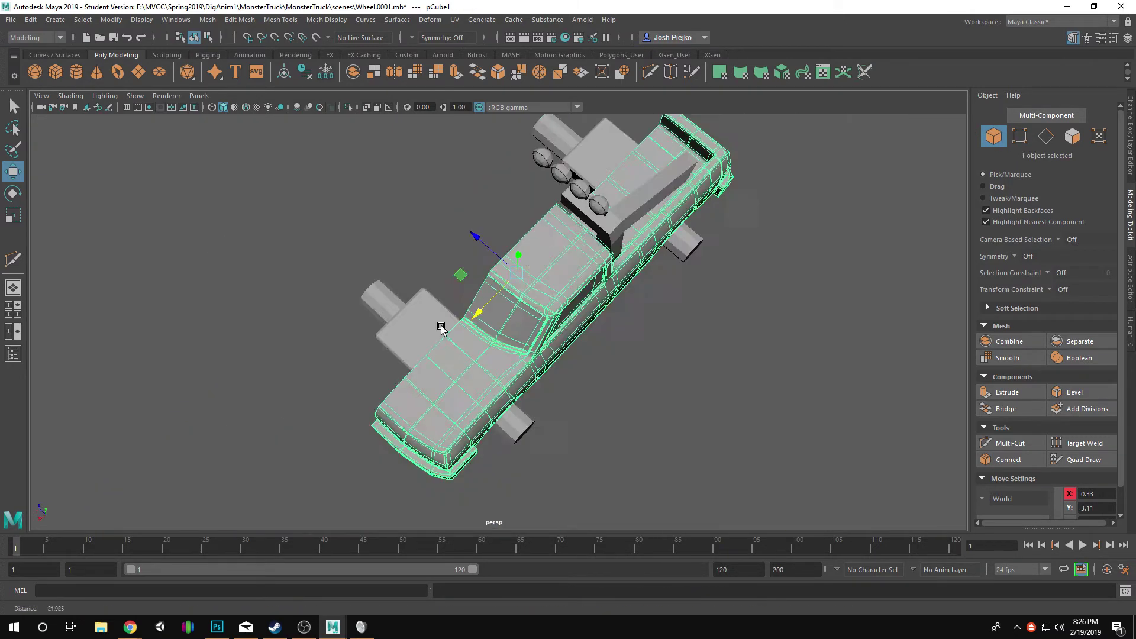
click(795, 450)
alt+drag(795, 450, 470, 428)
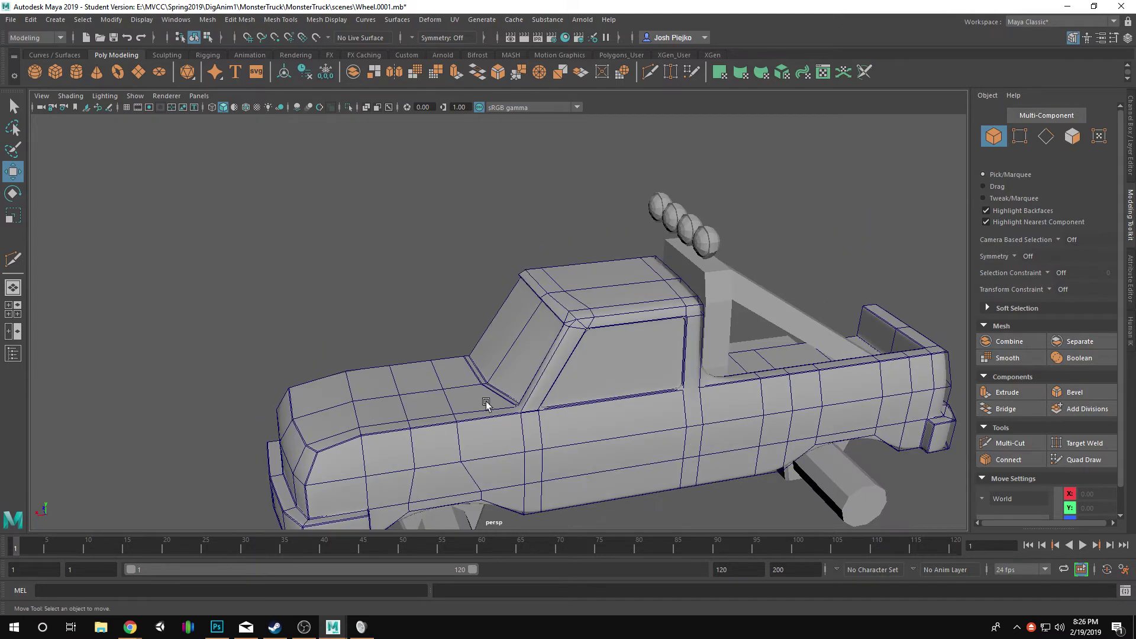
- Compare the body in unsmoothed and smoothed display, and inspect the smoothed windshield from the front
click(472, 417)
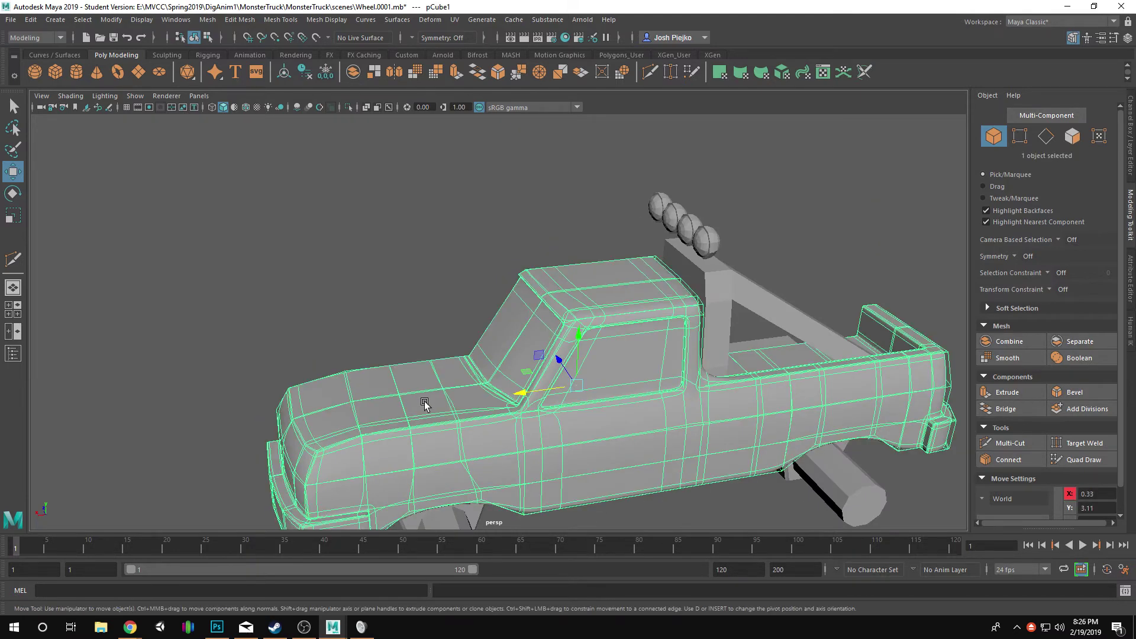
key(1)
click(343, 283)
click(393, 396)
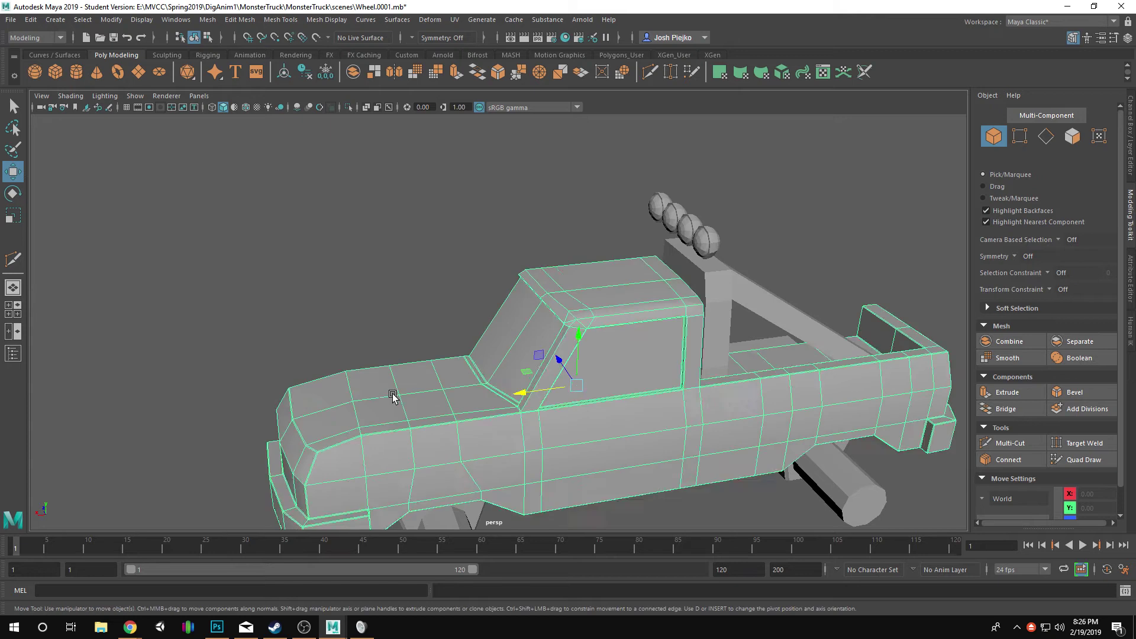
key(3)
click(362, 297)
alt+drag(363, 296, 624, 420)
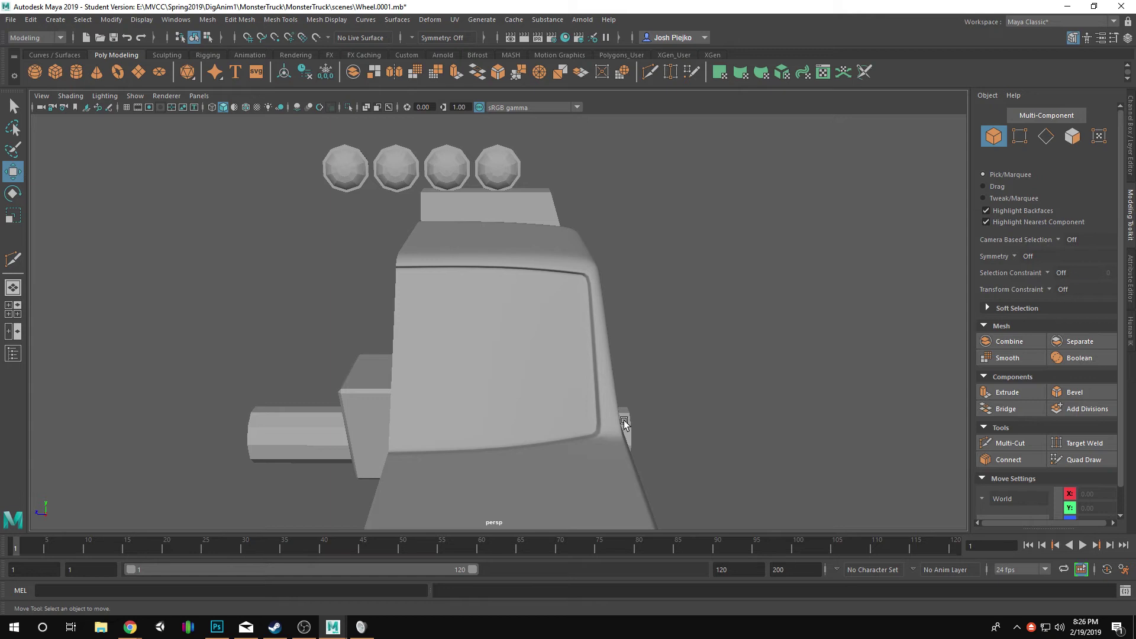
- Display the body unsmoothed and switch it to vertex selection around the windshield's upper outer corner
alt+drag(612, 292, 624, 335)
click(576, 454)
key(1)
click(808, 459)
alt+drag(769, 438, 681, 408)
drag(681, 409, 505, 356)
alt+right_drag(504, 355, 682, 377)
alt+drag(682, 377, 645, 344)
right_drag(644, 343, 485, 315)
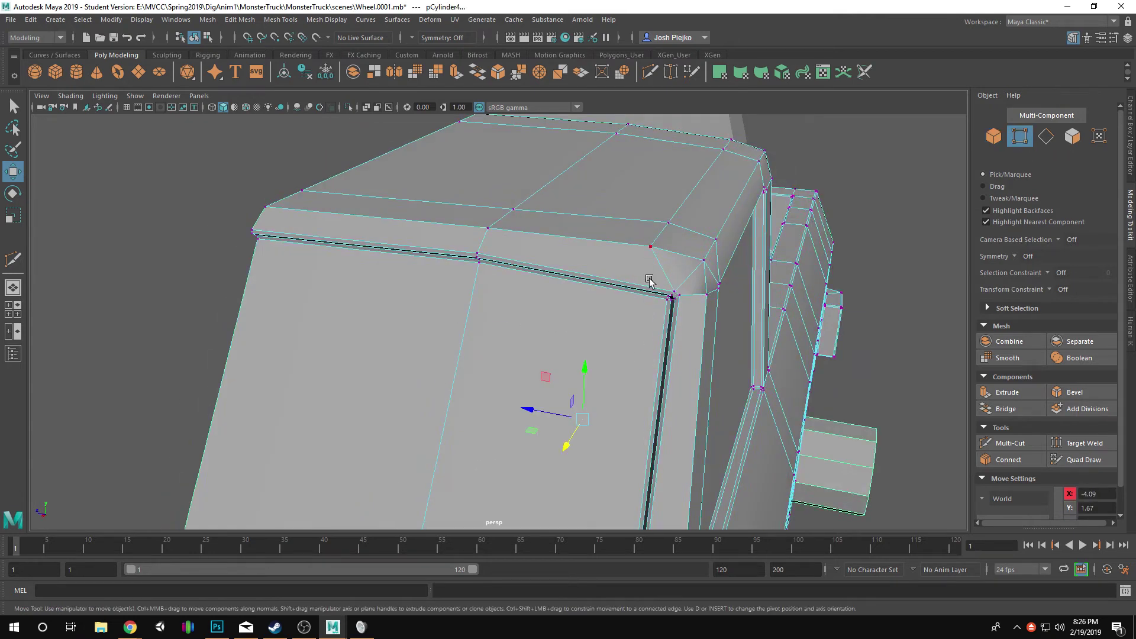
- Shift the seven vertices at the windshield's upper outer corner inward along the Z axis and return to object mode
alt+drag(696, 333, 498, 312)
alt+right_drag(586, 308, 495, 285)
alt+drag(817, 296, 740, 375)
scroll(740, 375, down, 3)
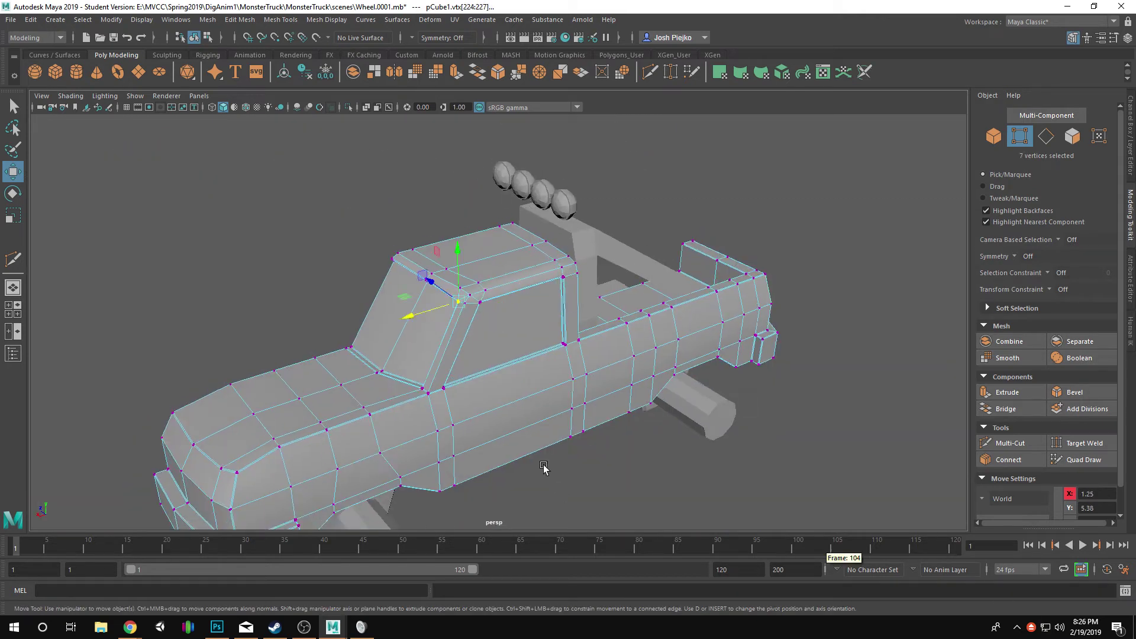
alt+drag(543, 466, 720, 464)
alt+drag(450, 402, 468, 453)
alt+right_drag(467, 453, 689, 466)
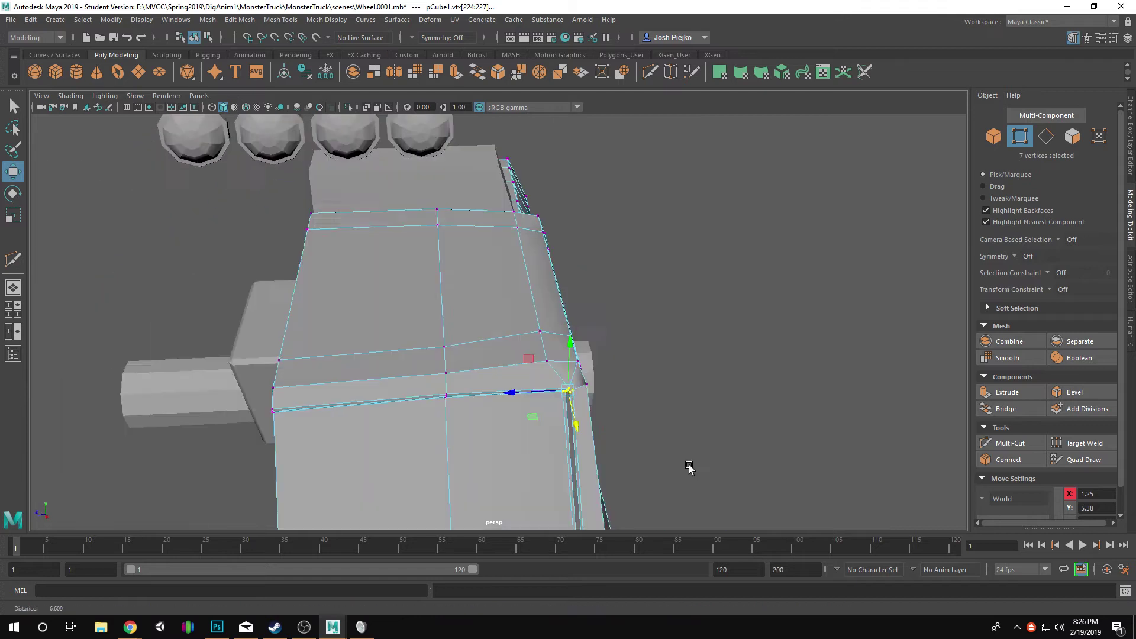
scroll(689, 467, up, 1)
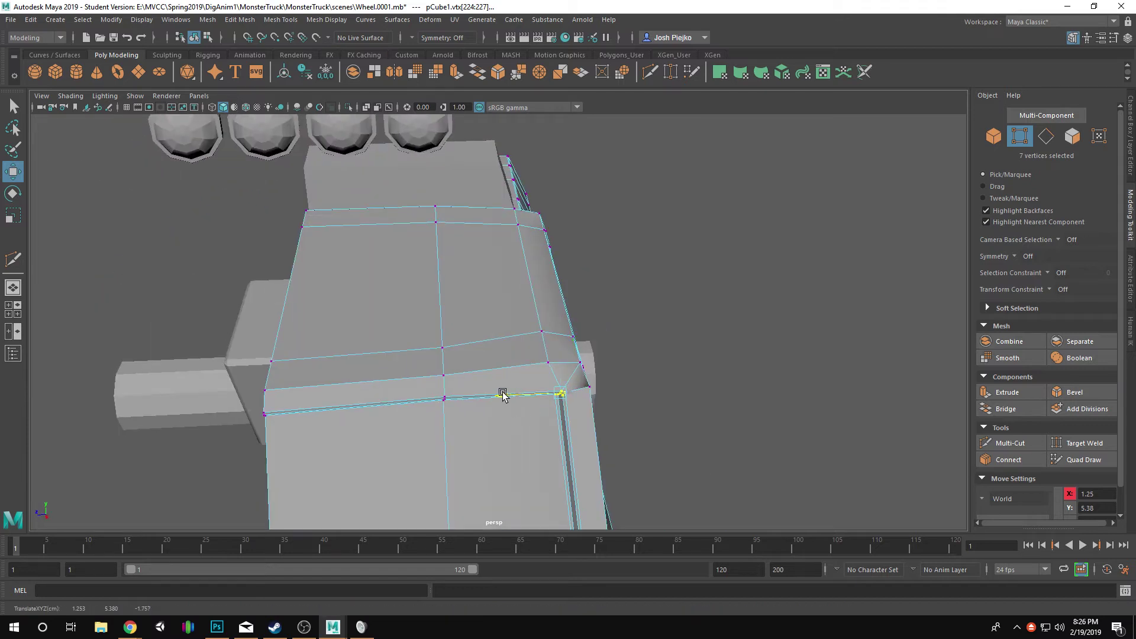
alt+drag(556, 401, 516, 377)
right_drag(535, 378, 438, 373)
- Inspect the smoothed cab from the front and side, then reselect the body and restore its unsmoothed display
click(840, 426)
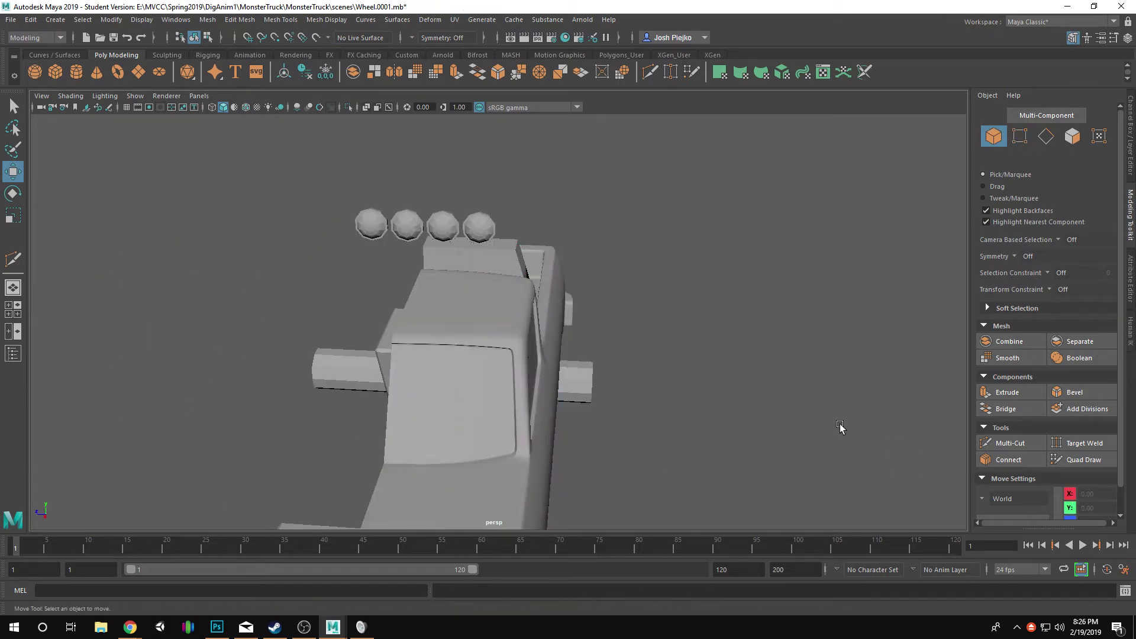
alt+drag(839, 426, 681, 423)
scroll(401, 257, up, 2)
click(487, 356)
click(436, 274)
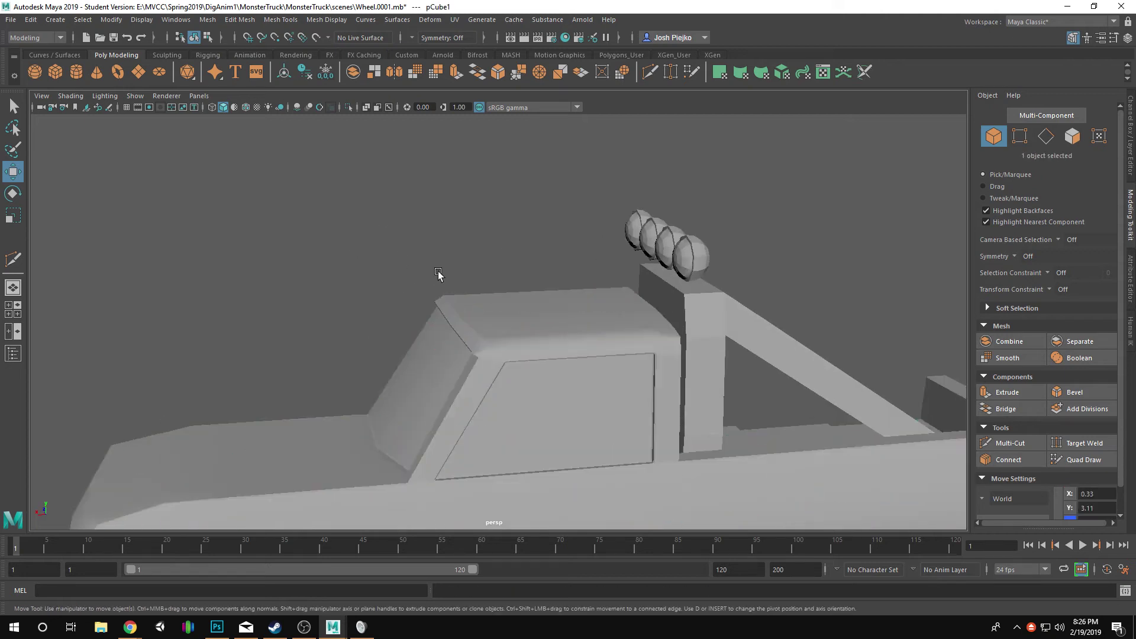
- Select the crosswise edge loops of the cab roof and remove the edges below the roof from the selection
scroll(558, 355, up, 5)
right_drag(500, 374, 485, 307)
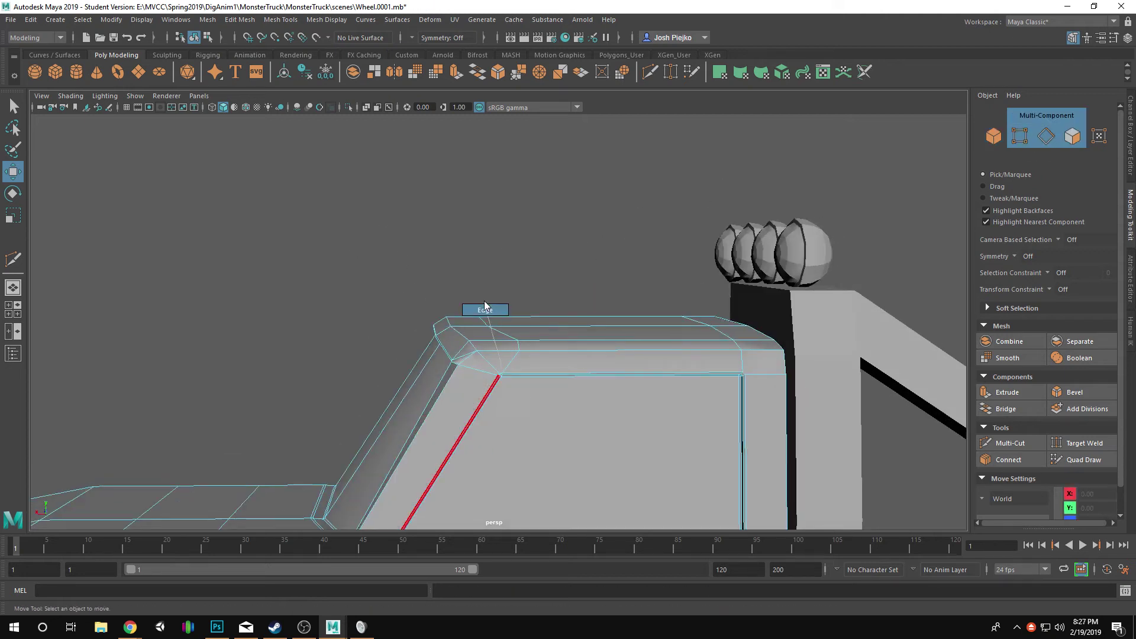
mouse_move(471, 337)
alt+mouse_down()
mouse_move(500, 381)
mouse_move(475, 349)
alt+mouse_up()
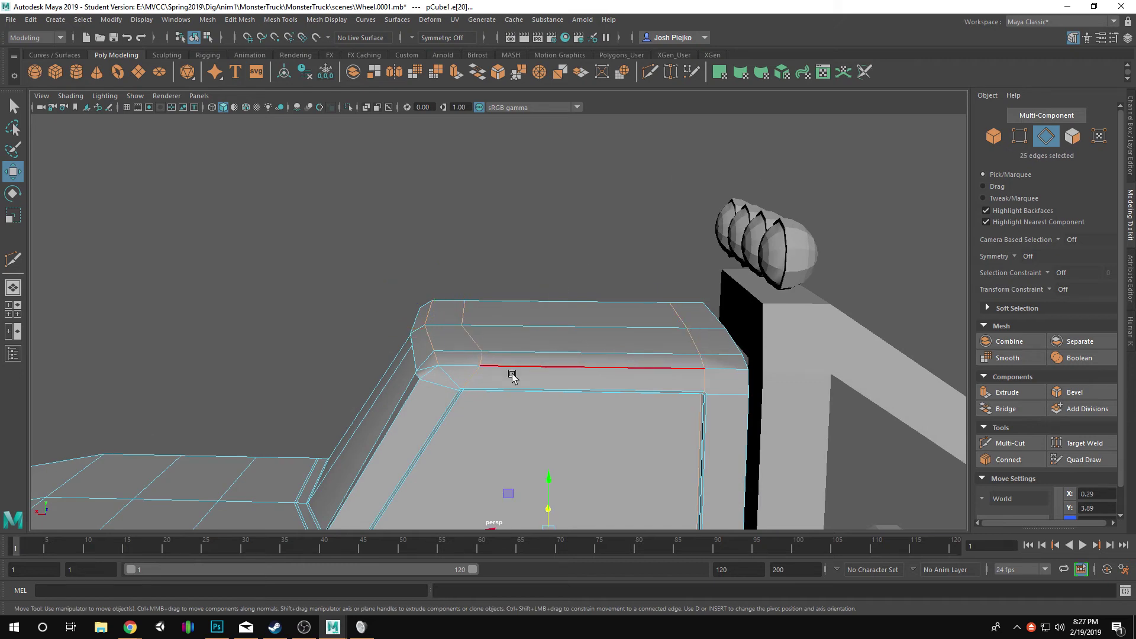
scroll(661, 432, down, 4)
key(q)
scroll(670, 445, down, 6)
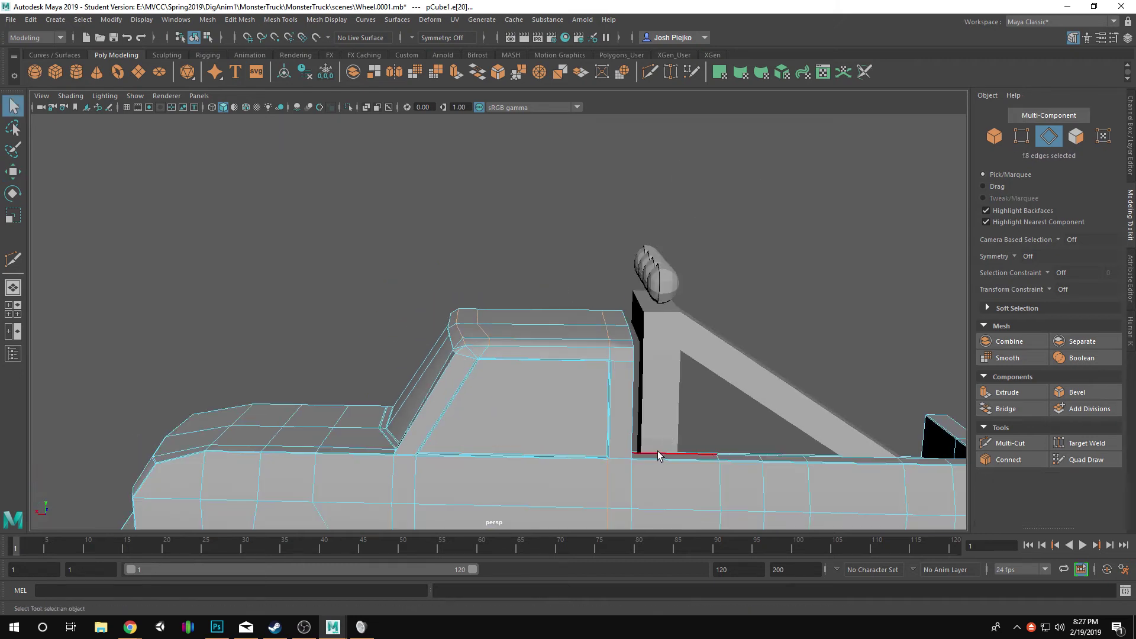
scroll(445, 462, up, 5)
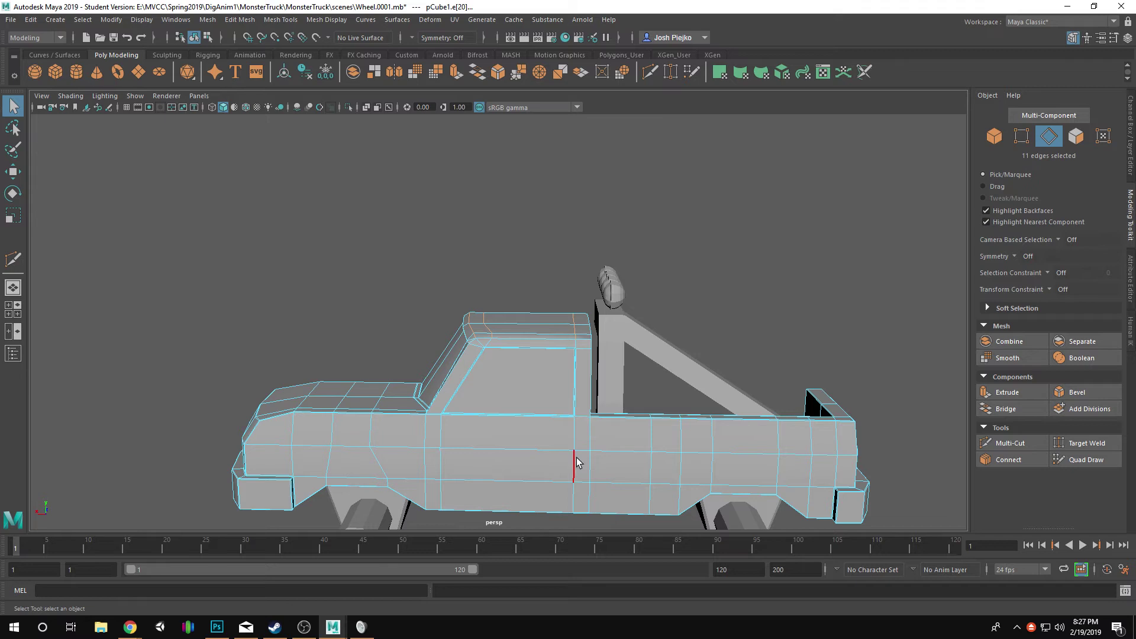
key(w)
- Reduce the selection to the nine crosswise roof edges and raise them along the Y axis to 5.59
alt+drag(577, 462, 559, 393)
scroll(549, 413, down, 5)
alt+right_drag(559, 393, 935, 466)
mouse_move(605, 404)
alt+mouse_down()
mouse_move(563, 426)
mouse_move(617, 416)
alt+mouse_up()
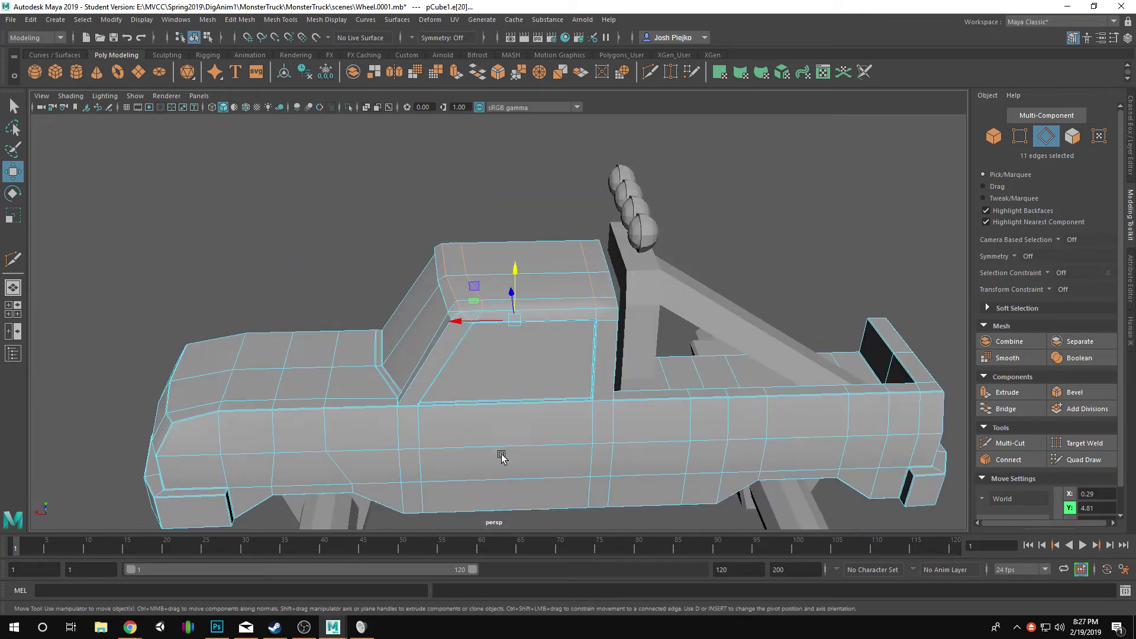
scroll(763, 378, up, 5)
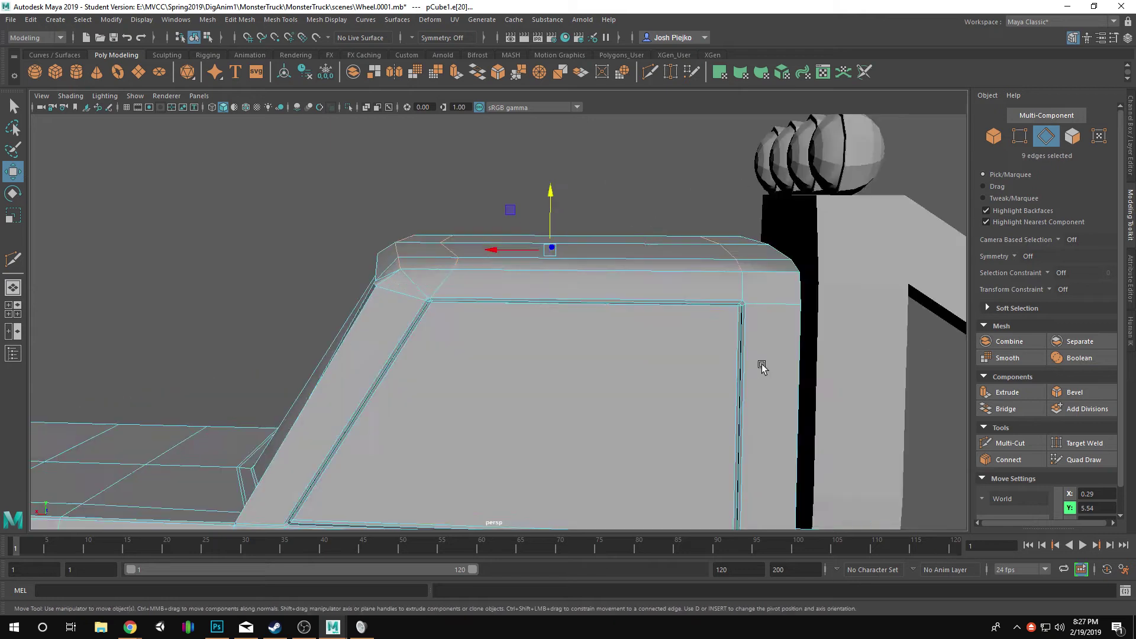
scroll(497, 267, up, 3)
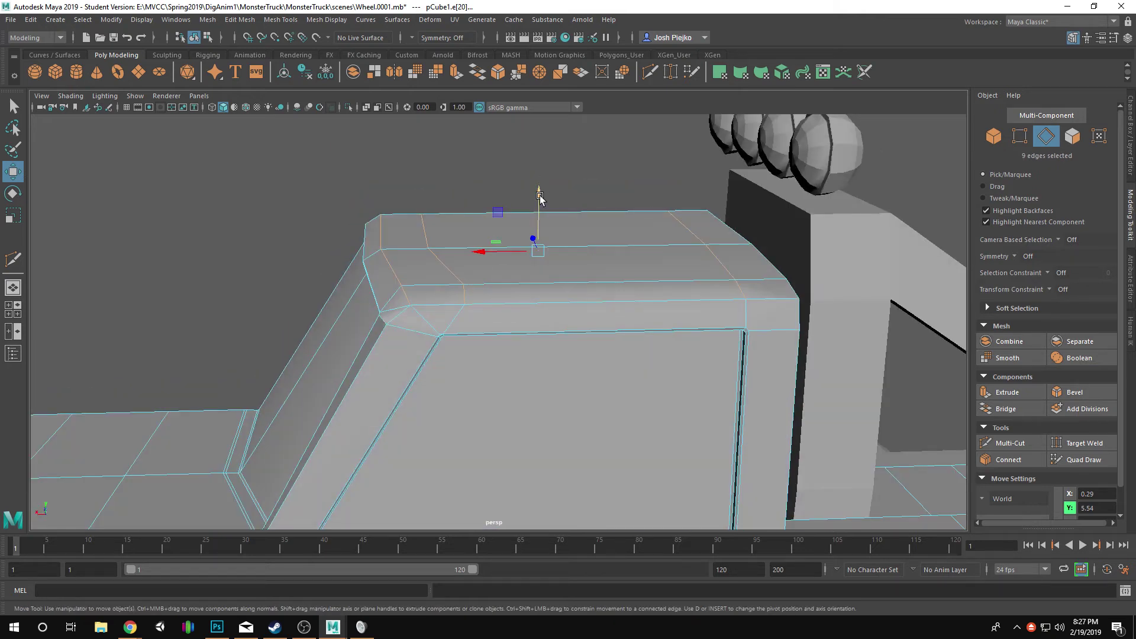
alt+drag(329, 256, 476, 246)
alt+drag(490, 316, 368, 314)
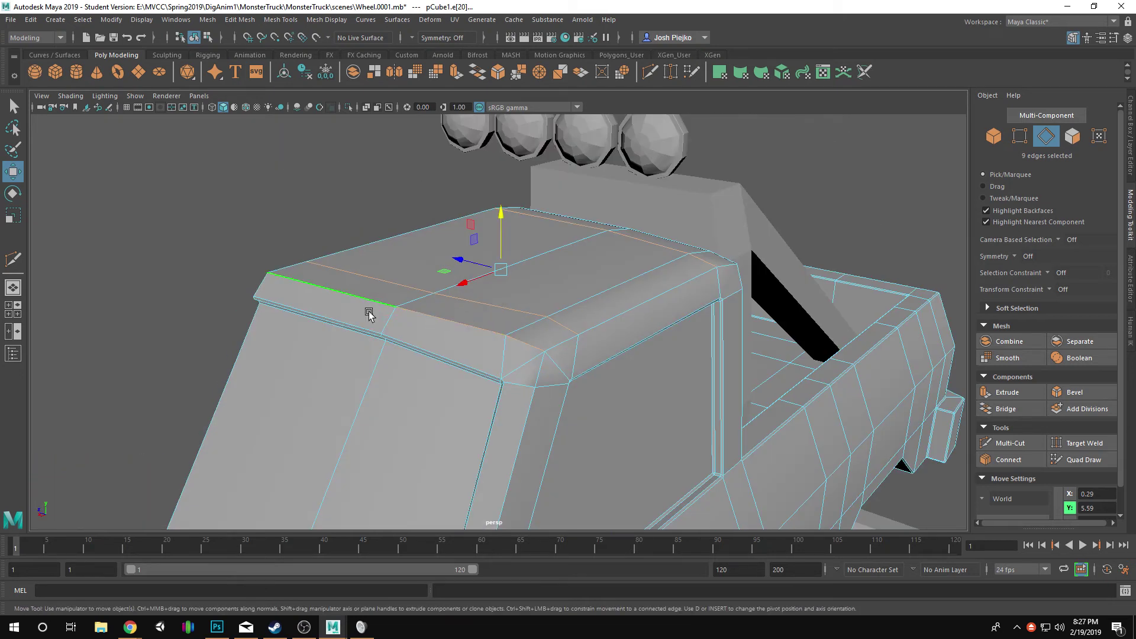
- Select the three roof faces along the truck's centerline and raise them slightly along the Y axis
key(F11)
click(352, 288)
alt+drag(541, 279, 456, 255)
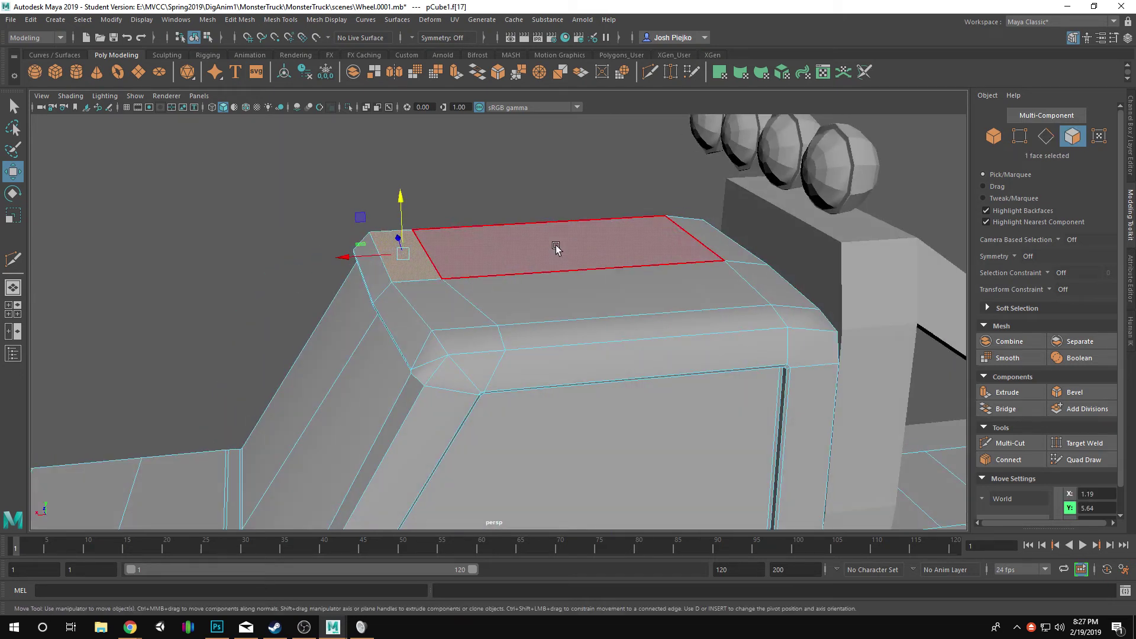
shift+click(556, 245)
alt+drag(623, 254, 540, 219)
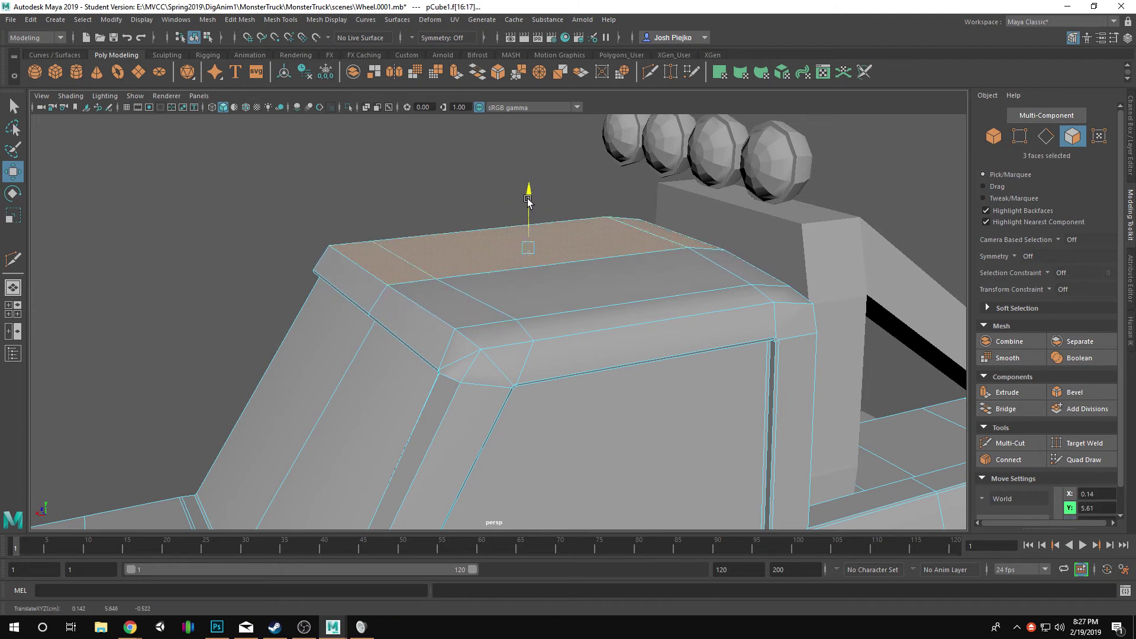
alt+drag(477, 249, 548, 268)
- Preview the body smoothed in object mode, inspect the cab's side and rear pillar, and restore the unsmoothed display
key(F8)
scroll(368, 300, down, 5)
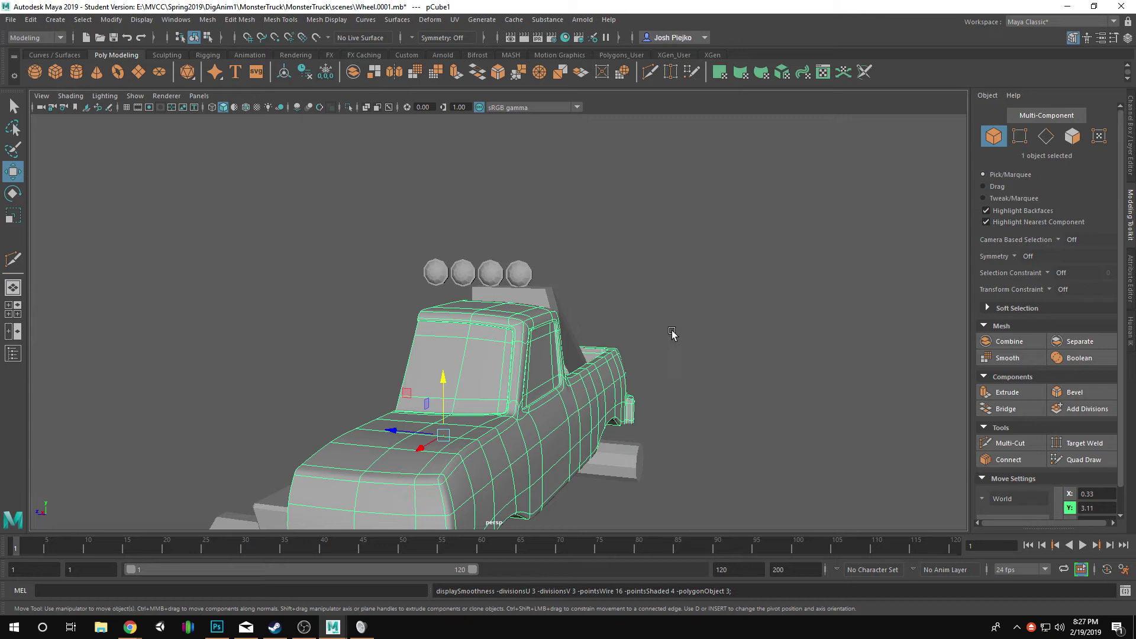
click(817, 373)
alt+drag(817, 373, 706, 391)
alt+right_drag(706, 391, 782, 376)
alt+drag(781, 376, 722, 461)
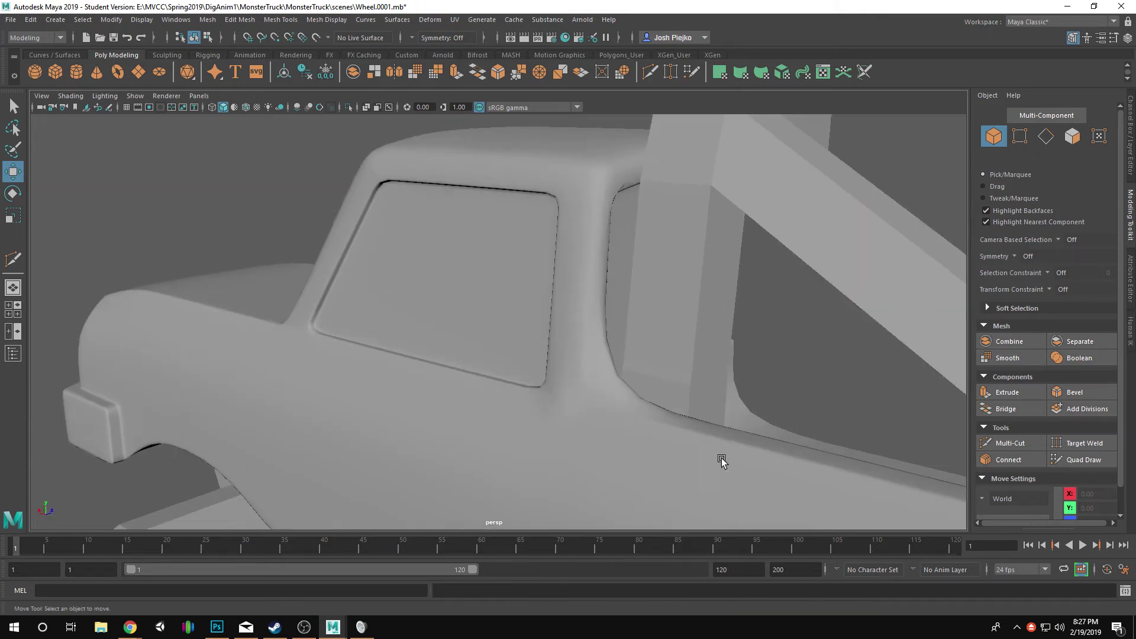
click(601, 413)
key(1)
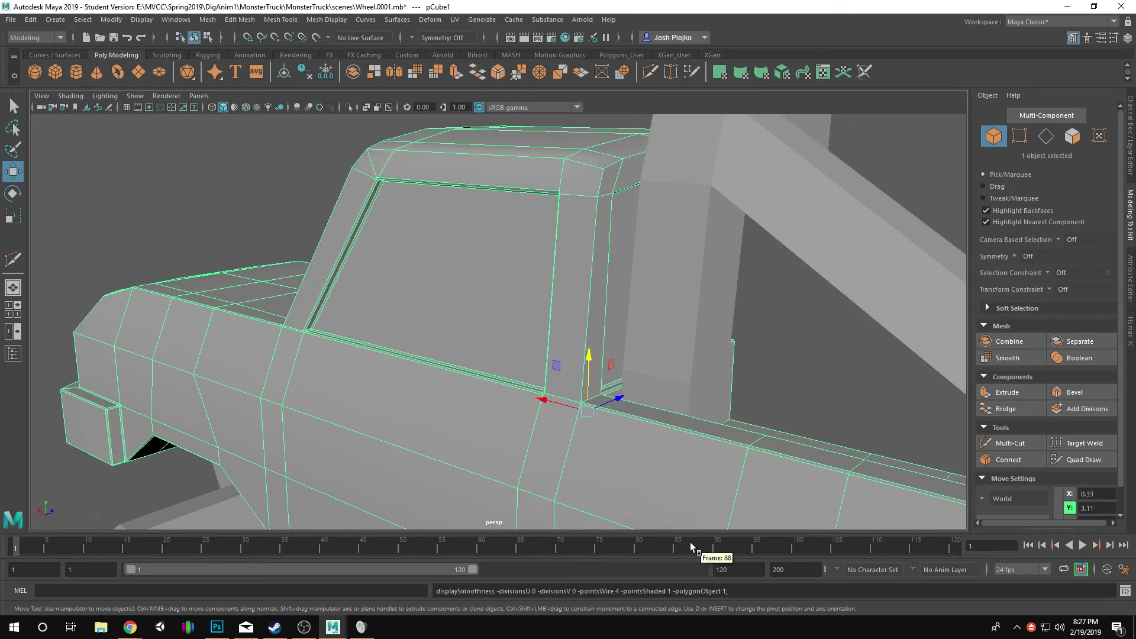
- Switch to edge selection and select the edge where the cab's rear pillar meets the bed rail
alt+drag(554, 421, 520, 401)
alt+right_drag(519, 400, 734, 462)
alt+middle_drag(734, 461, 609, 342)
alt+drag(609, 342, 422, 366)
right_drag(422, 366, 406, 302)
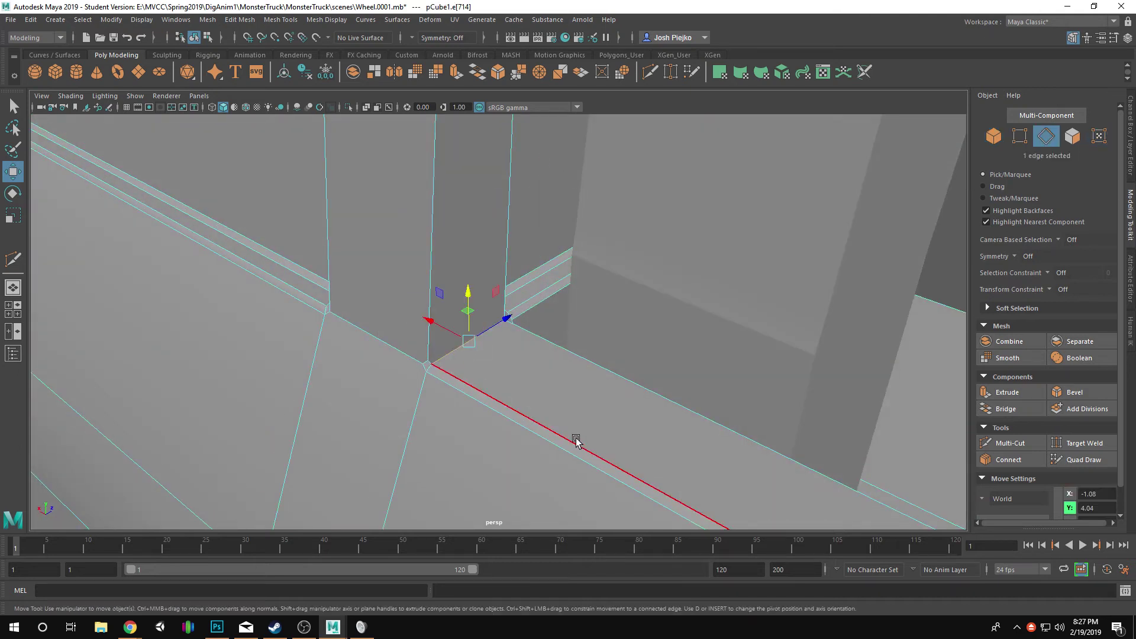
- Examine the corner geometry at the base of the cab's rear pillar from several angles
alt+drag(576, 440, 485, 408)
alt+middle_drag(485, 409, 515, 388)
alt+right_drag(515, 388, 357, 406)
alt+drag(357, 406, 649, 389)
alt+middle_drag(601, 371, 586, 411)
alt+right_drag(586, 411, 792, 388)
alt+drag(791, 388, 680, 388)
alt+right_drag(680, 388, 698, 418)
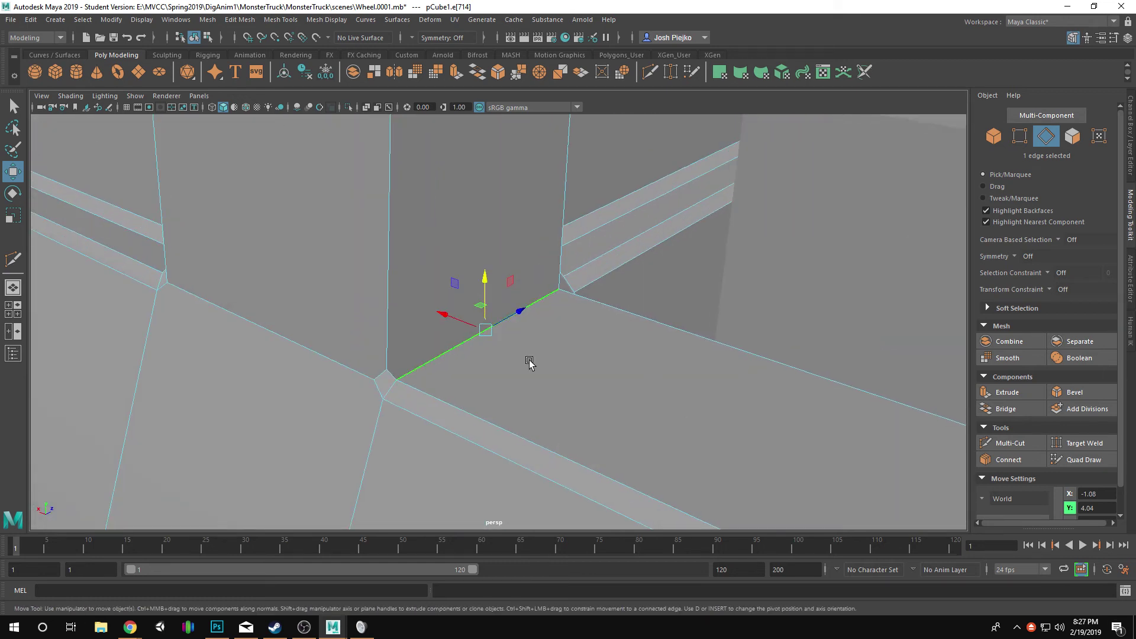
alt+drag(530, 362, 431, 374)
right_drag(390, 270, 391, 267)
alt+drag(432, 284, 403, 286)
alt+middle_drag(403, 287, 423, 299)
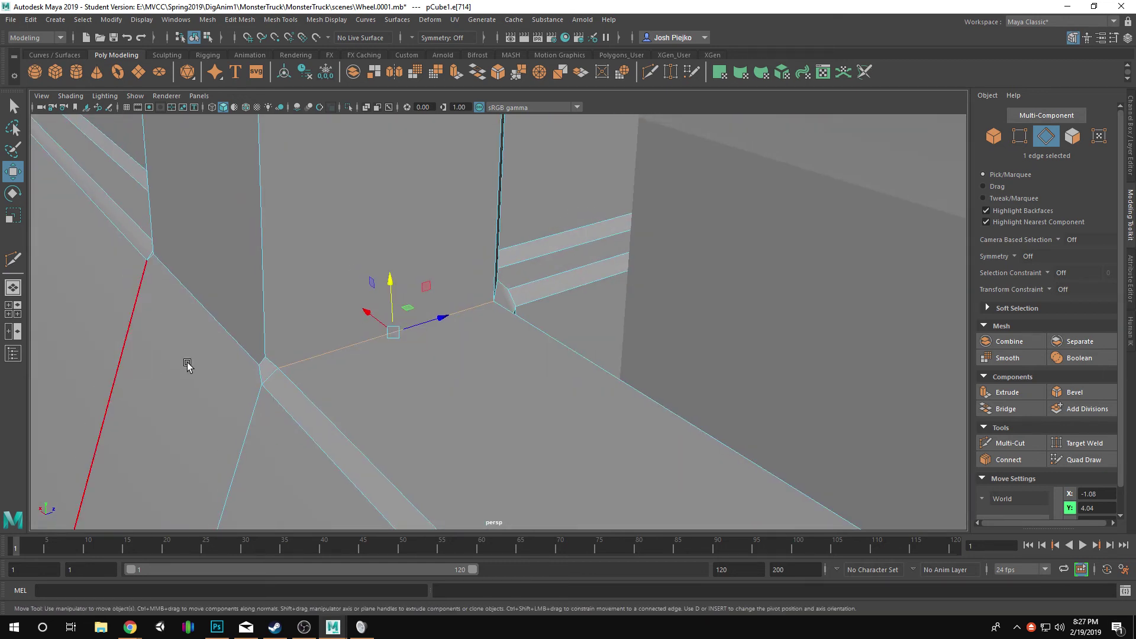
- Cut a supporting edge across the rear pillar's back face just above the bed rail, continuing toward the rear window's corner
mouse_move(460, 292)
alt+mouse_down()
mouse_move(439, 290)
mouse_move(449, 299)
alt+mouse_up()
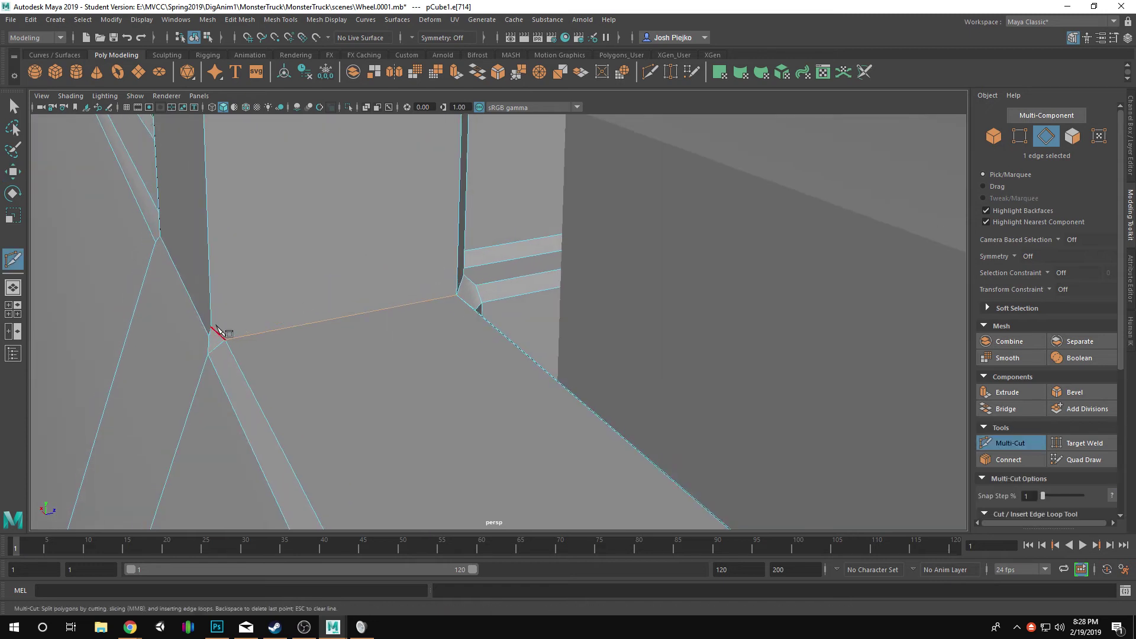
alt+drag(265, 309, 413, 350)
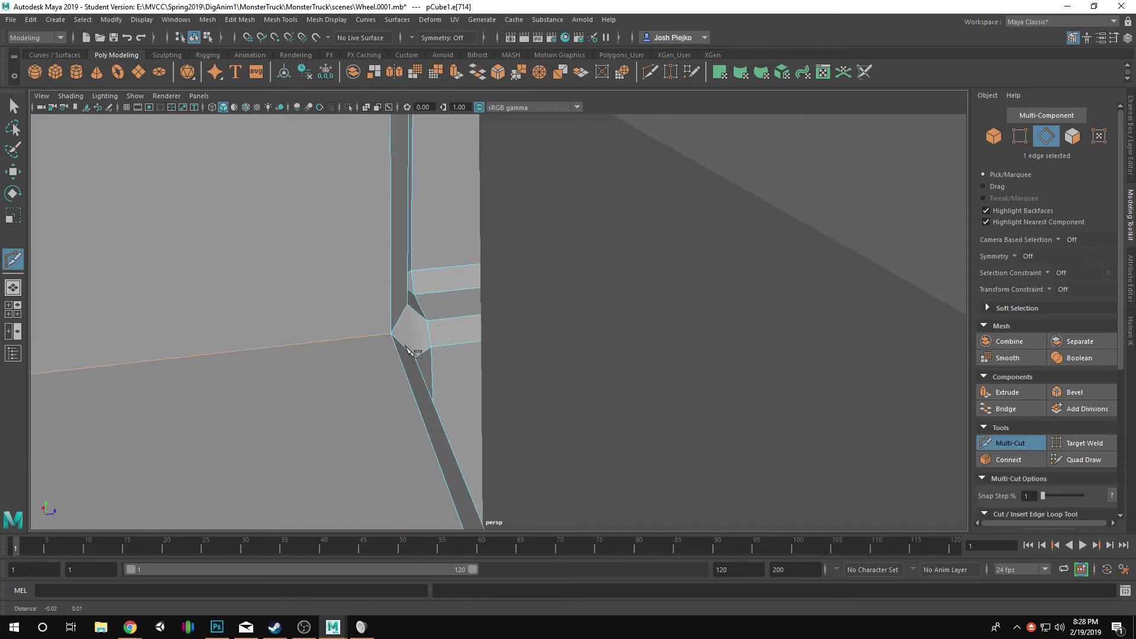
alt+middle_drag(414, 350, 429, 372)
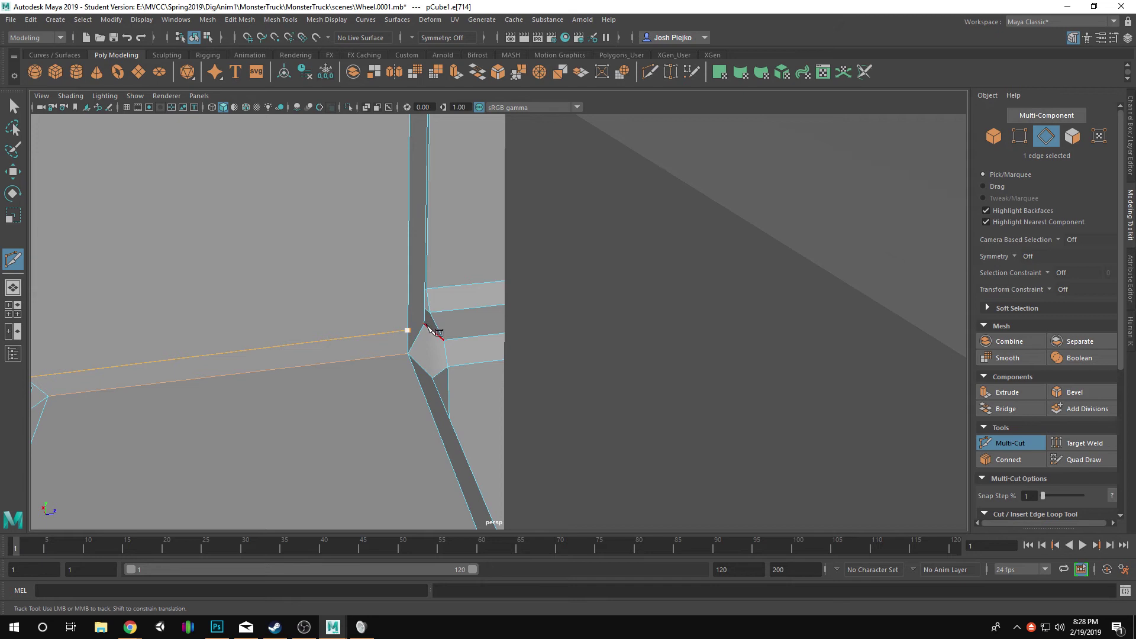
alt+drag(431, 327, 486, 383)
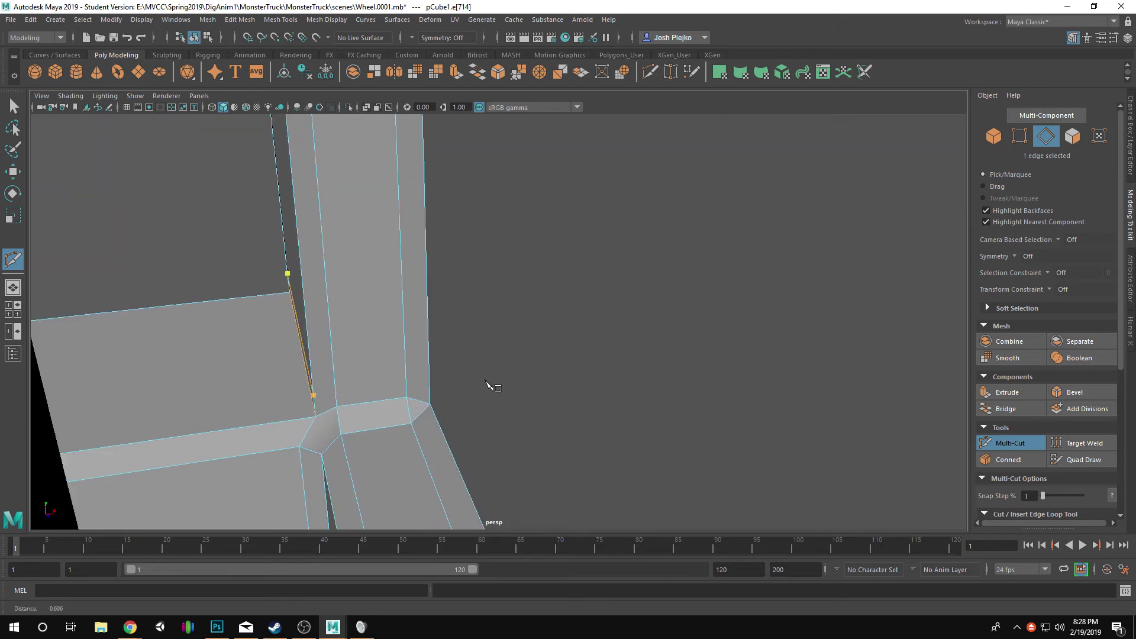
alt+drag(337, 407, 332, 338)
key(w)
- Return to object mode, display the body smoothed and inspect the rear pillar's base and the truck from the side and front
right_drag(332, 337, 485, 238)
alt+drag(485, 237, 573, 266)
key(3)
alt+drag(587, 324, 598, 298)
click(858, 201)
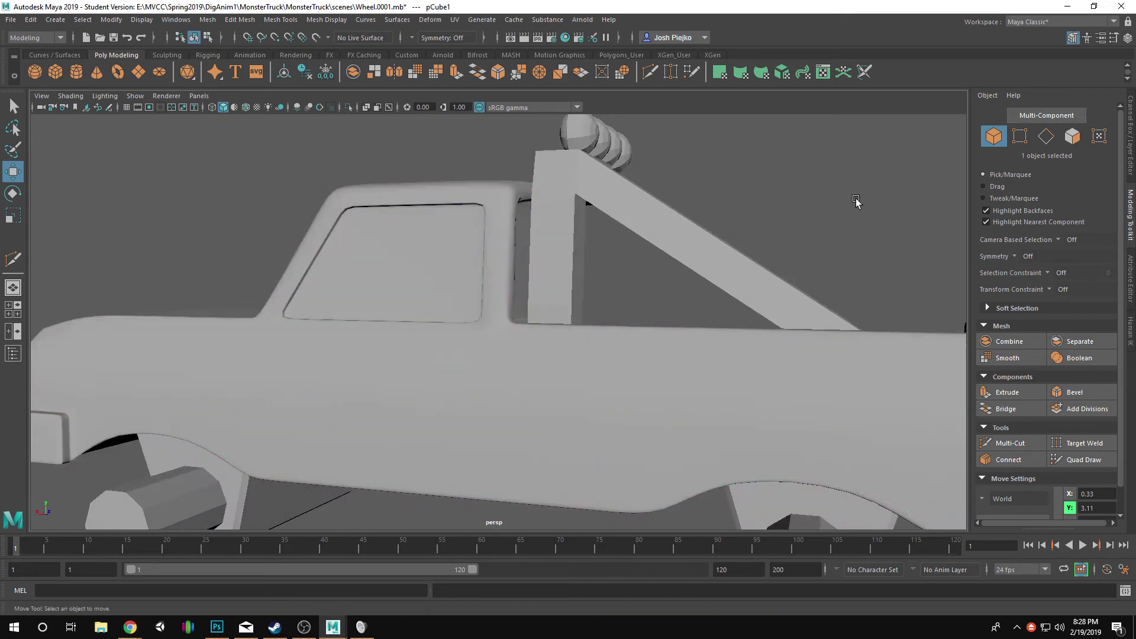
scroll(449, 272, down, 4)
alt+drag(449, 271, 400, 284)
alt+right_drag(401, 284, 722, 277)
alt+drag(722, 277, 391, 279)
alt+right_drag(390, 279, 490, 379)
alt+drag(476, 438, 484, 355)
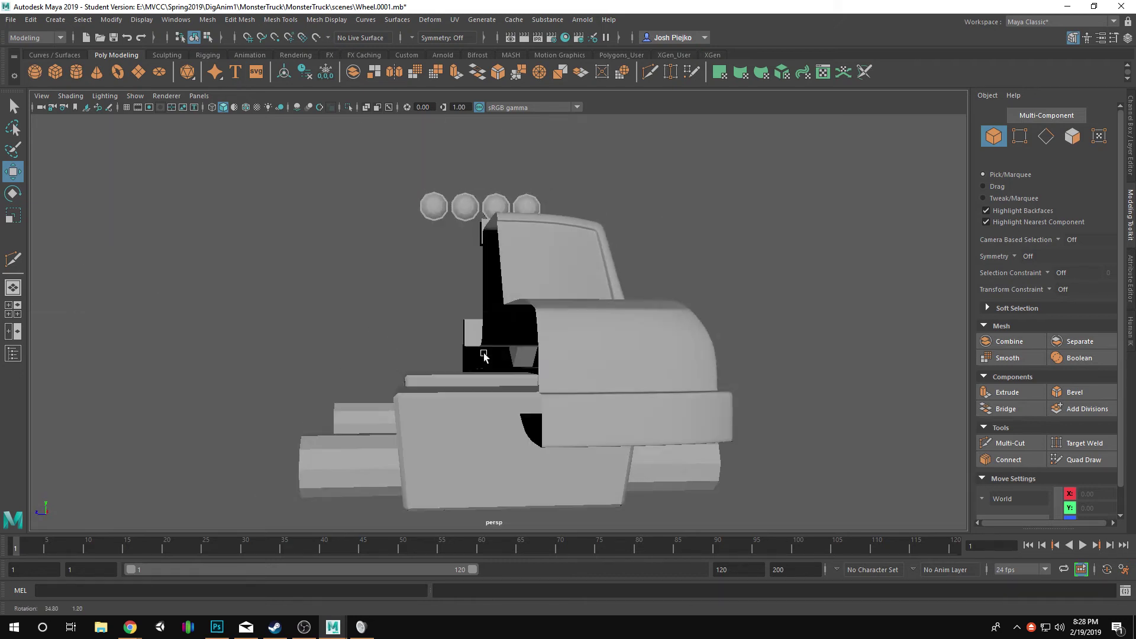
- Display the body unsmoothed and examine its open inner side toward the rear bumper
click(626, 378)
alt+drag(626, 377, 406, 375)
alt+right_drag(406, 375, 660, 452)
alt+drag(660, 452, 320, 337)
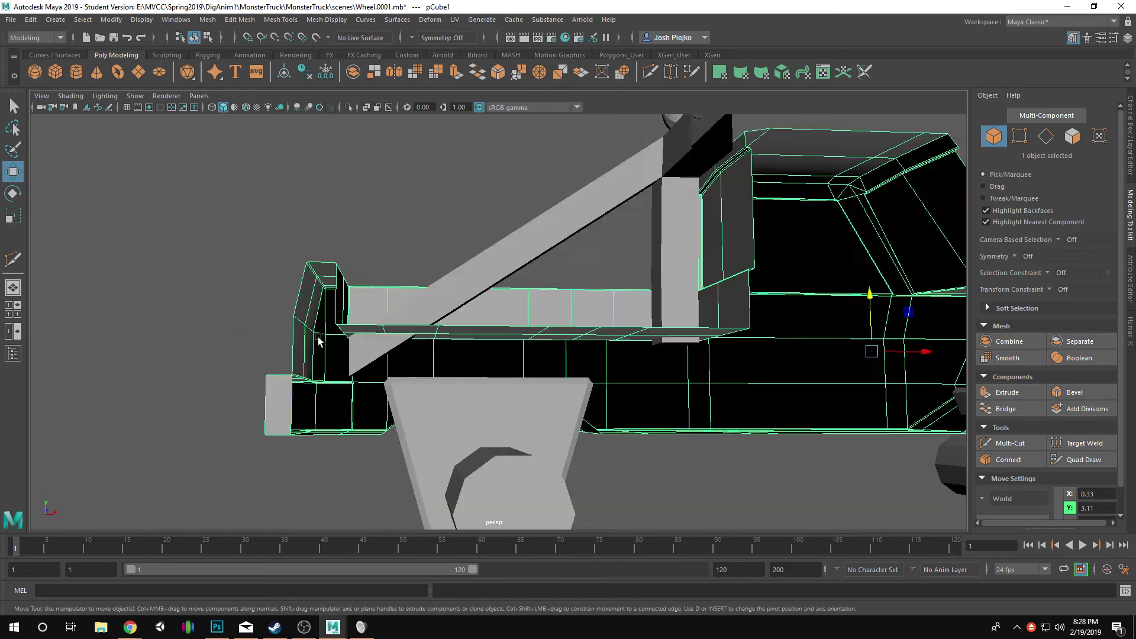
alt+right_drag(320, 337, 436, 389)
alt+drag(436, 389, 451, 361)
- Switch to face selection and examine the faces at the rear bumper's open centerline end
right_drag(414, 370, 391, 425)
click(392, 425)
alt+drag(392, 425, 413, 266)
alt+drag(467, 365, 432, 274)
click(457, 300)
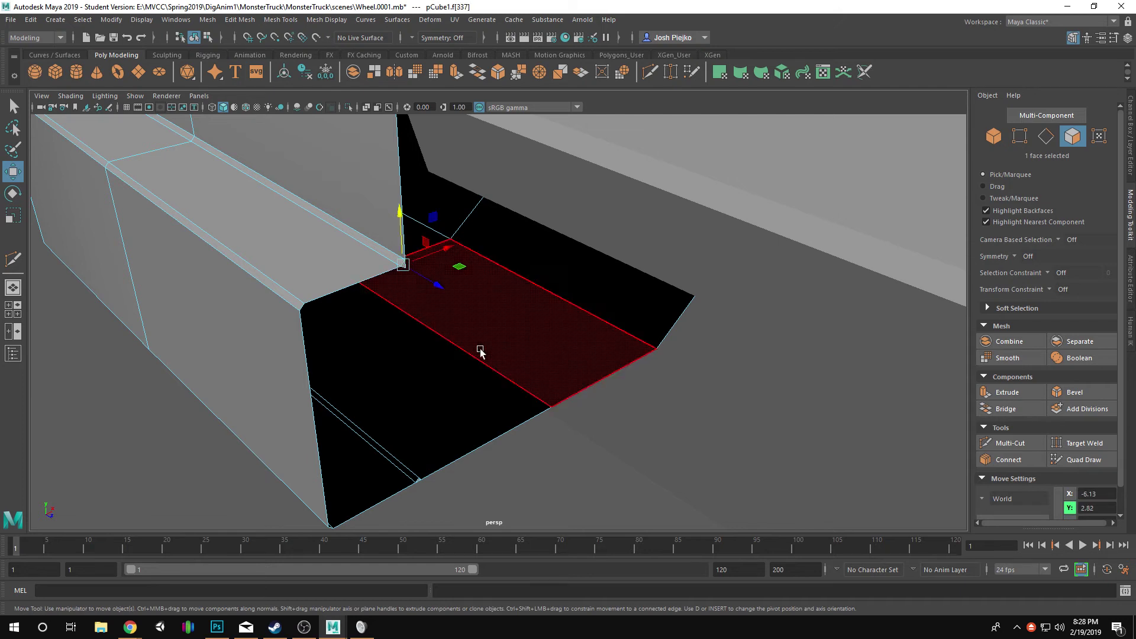
click(453, 479)
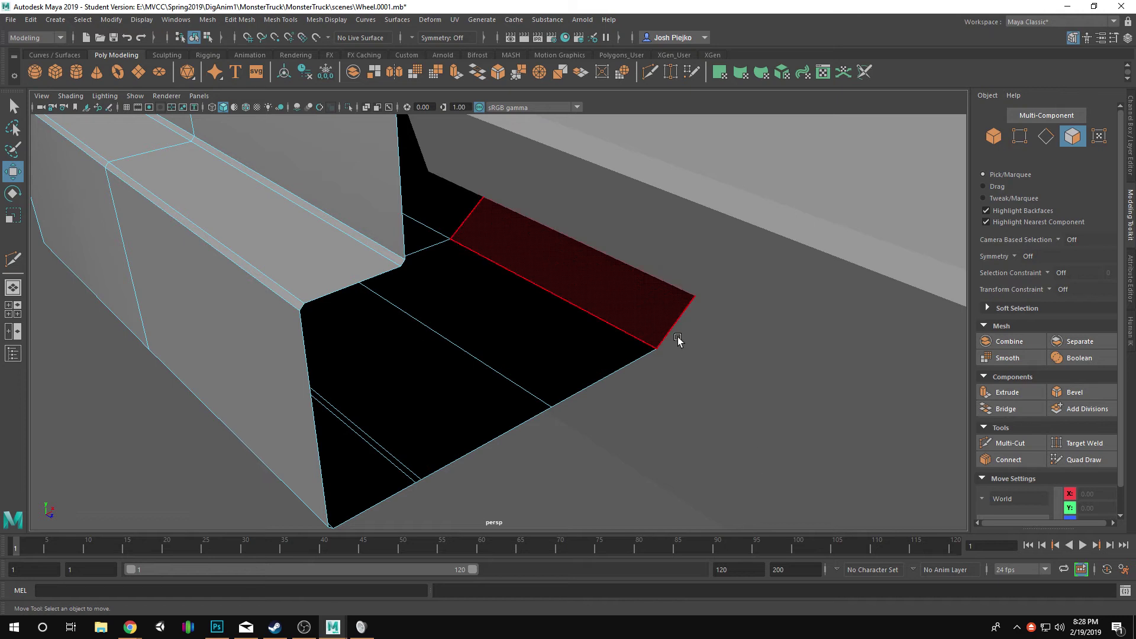
alt+right_drag(678, 341, 402, 263)
- Return to object mode, inspect the body smoothed from the side and front, and restore the unsmoothed display
right_drag(489, 221, 533, 190)
alt+middle_drag(538, 231, 776, 292)
alt+drag(776, 292, 664, 47)
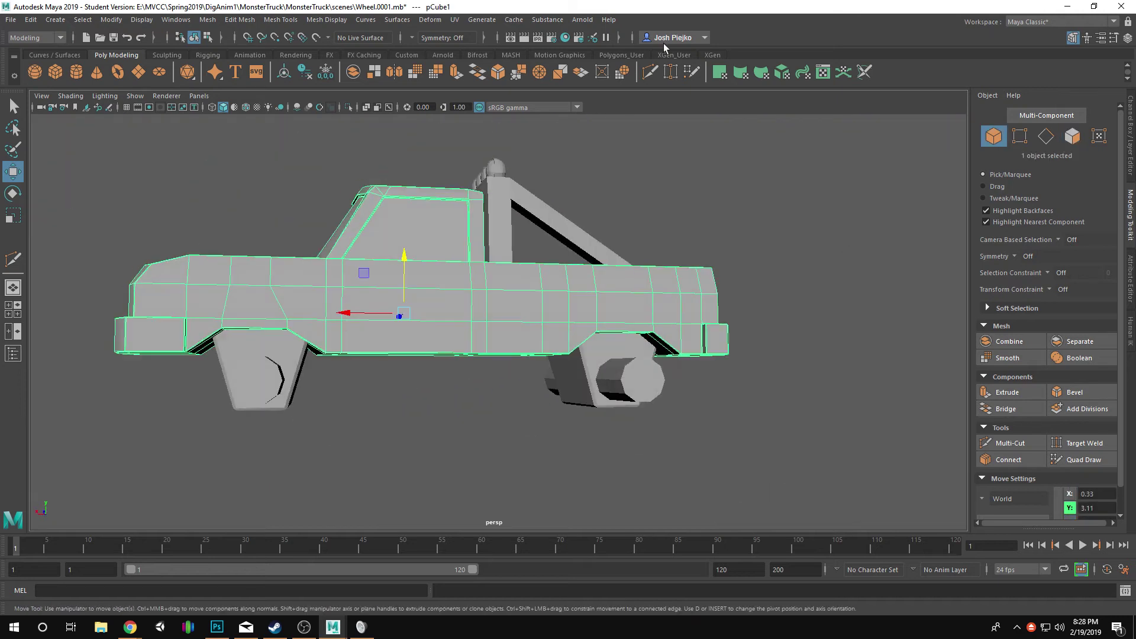
alt+middle_drag(457, 425, 603, 460)
key(3)
click(656, 486)
alt+drag(624, 462, 702, 467)
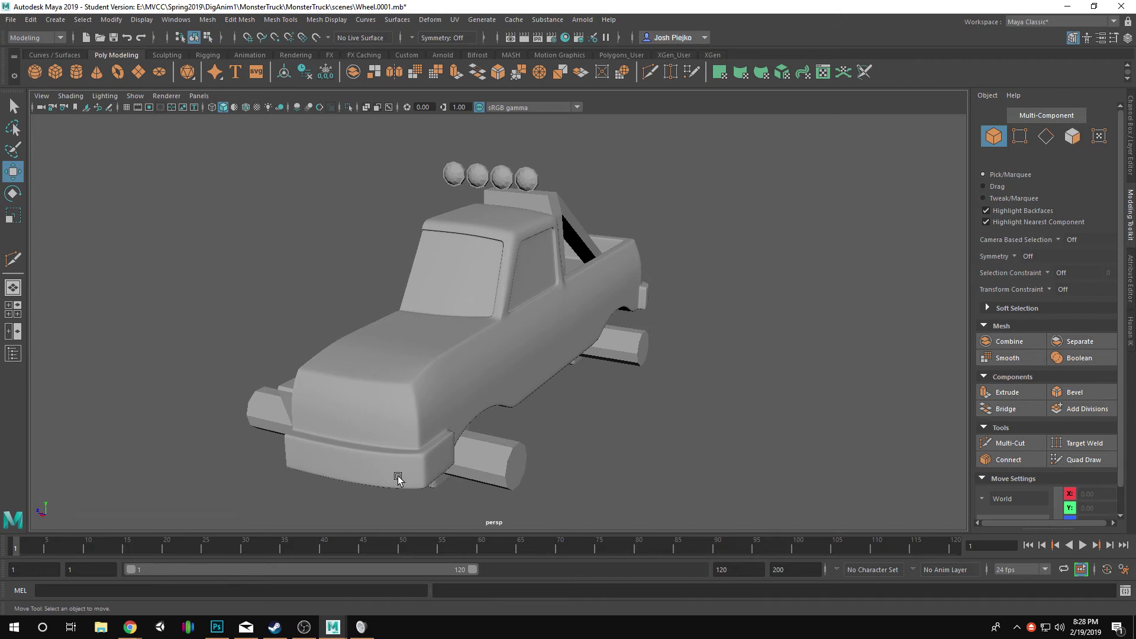
alt+drag(398, 478, 615, 413)
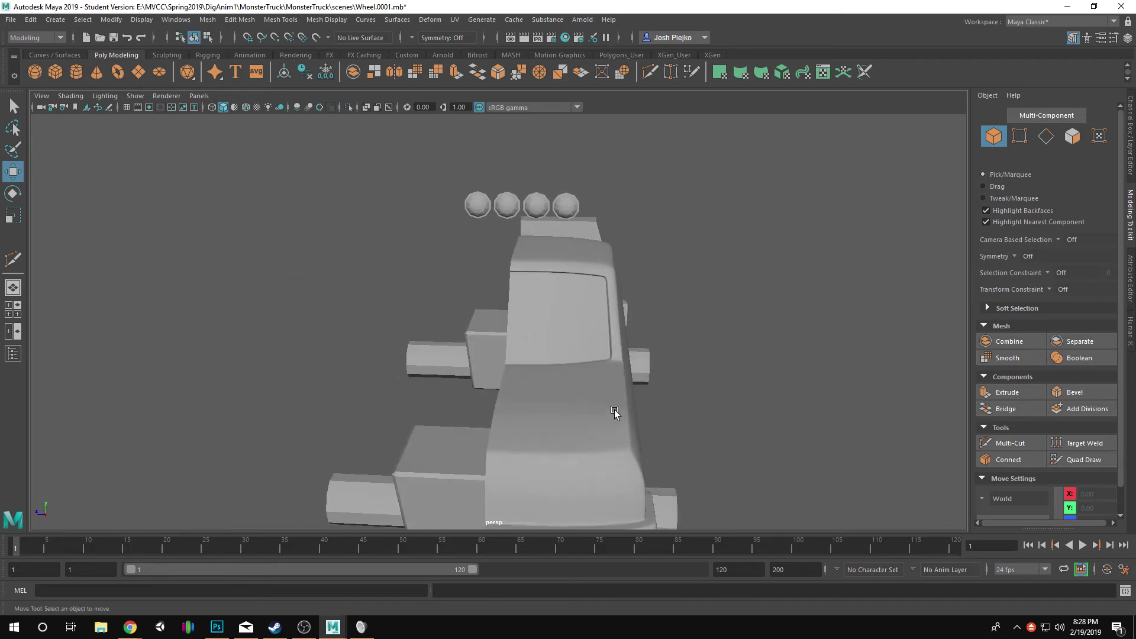
click(592, 415)
key(1)
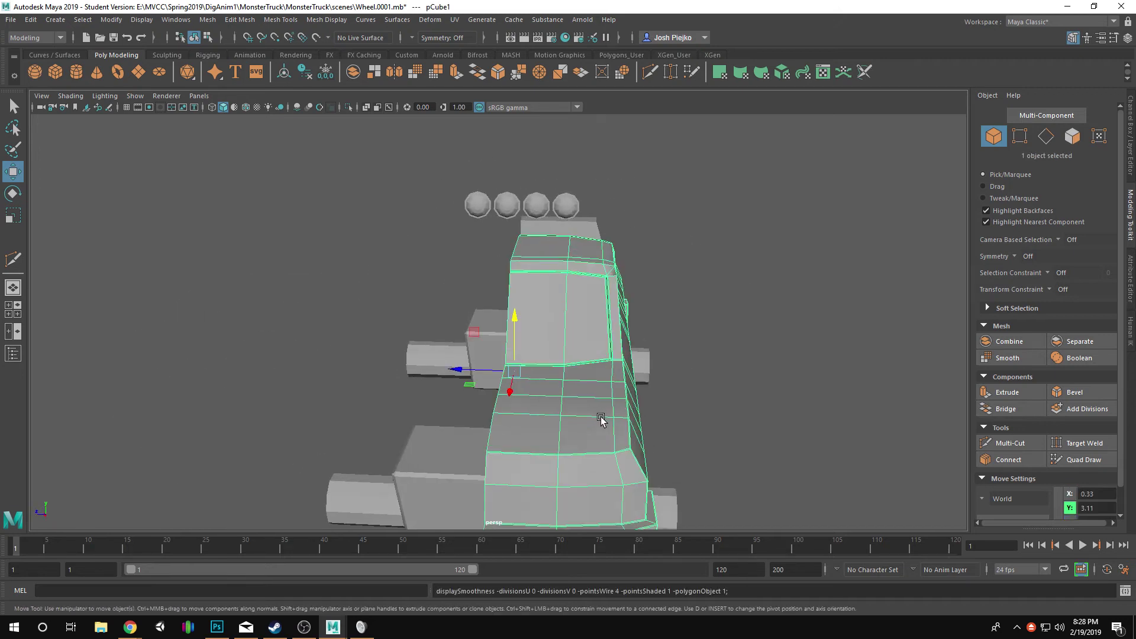
- Lower the three vertices along the horizontal crease across the body's front, just below the hood's front edge
alt+middle_drag(614, 417, 601, 337)
alt+drag(601, 338, 563, 313)
alt+middle_drag(562, 314, 569, 323)
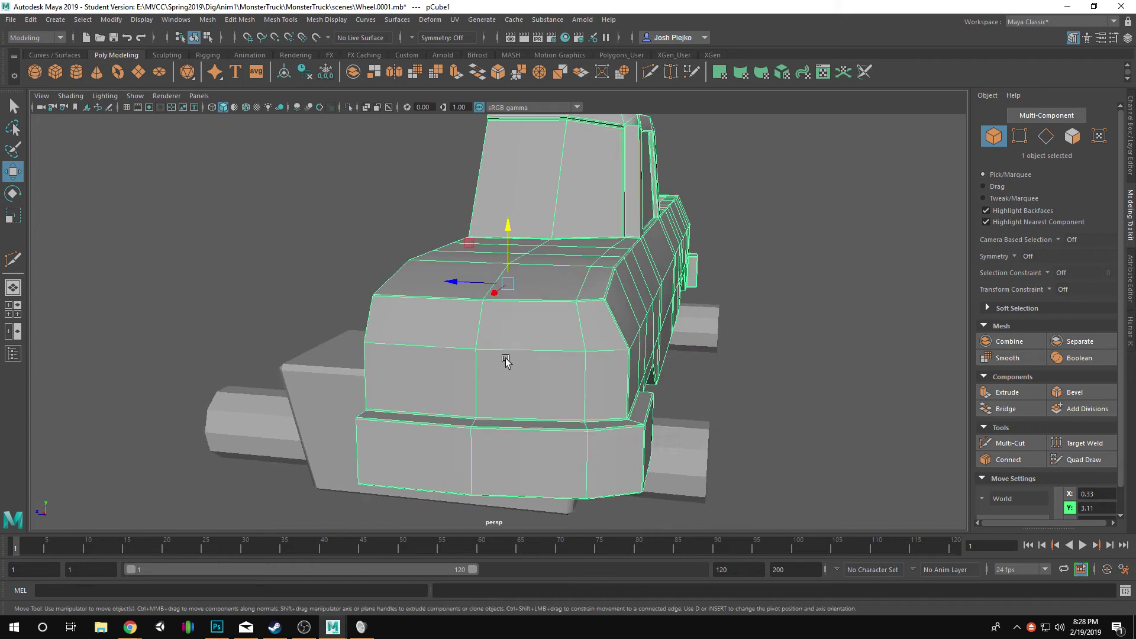
alt+drag(505, 355, 449, 329)
alt+middle_drag(449, 328, 538, 363)
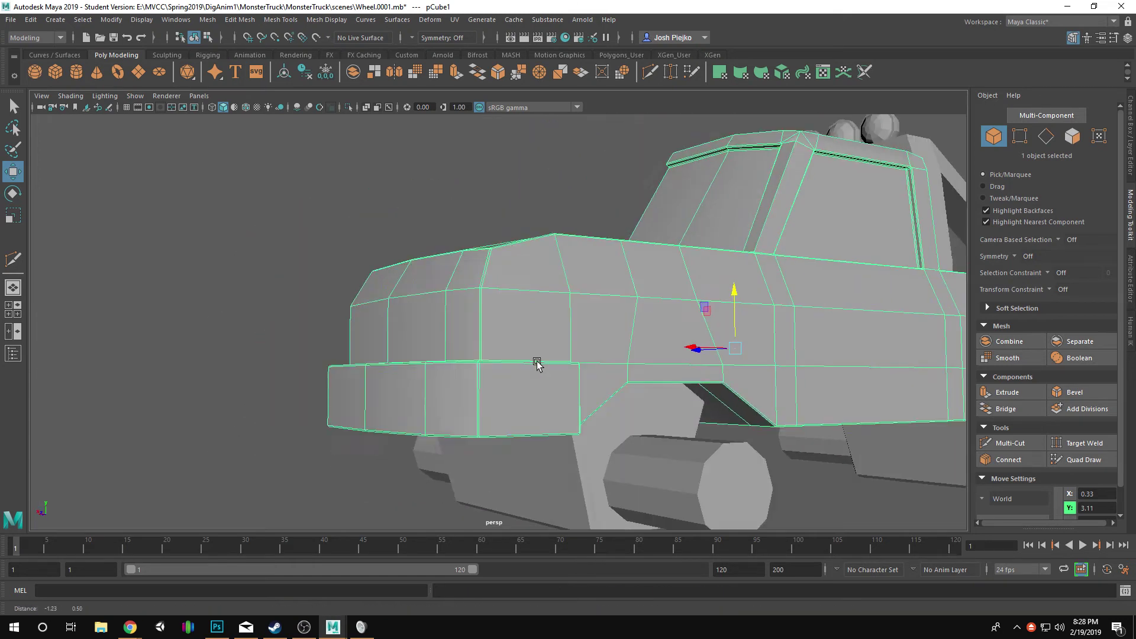
alt+drag(346, 304, 309, 362)
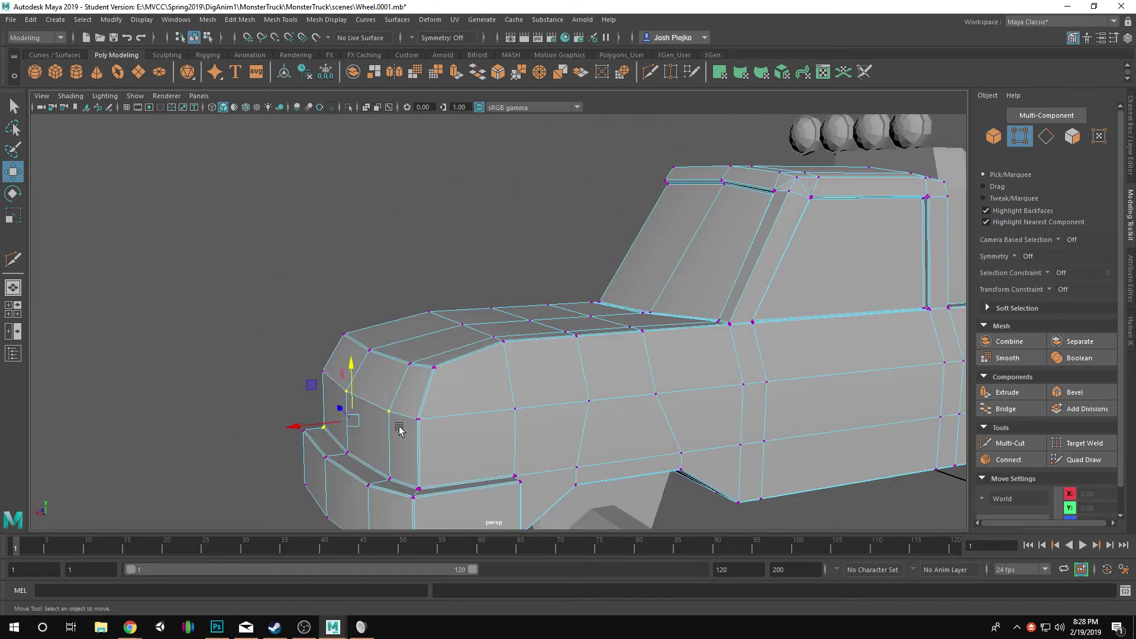
alt+drag(400, 431, 283, 362)
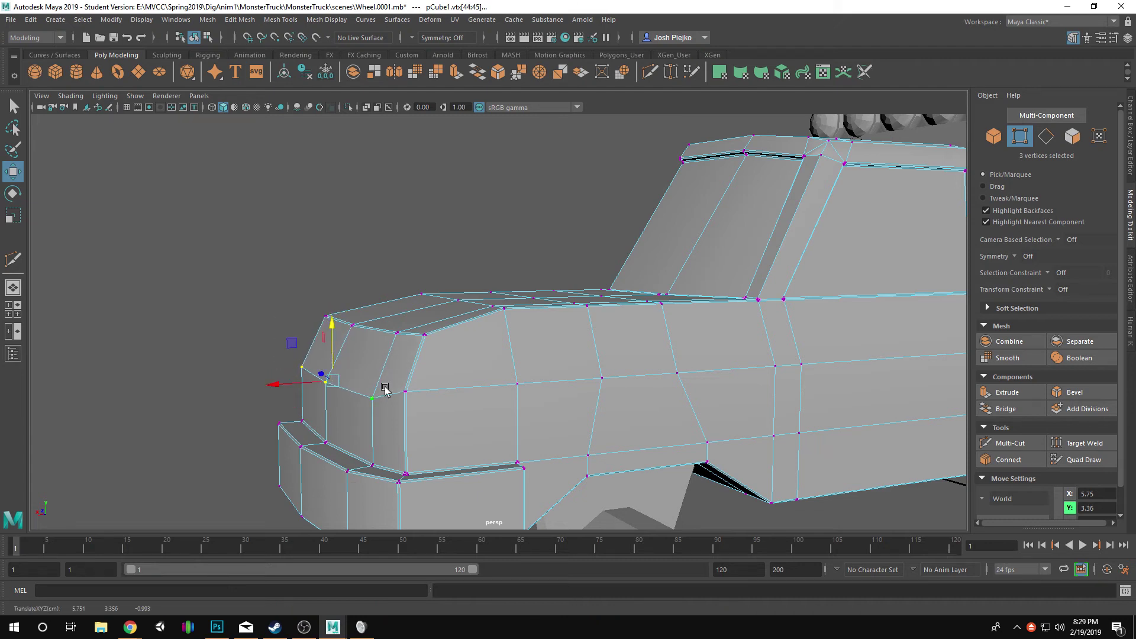
- Select the two vertices at the outer end of the front crease and lower them slightly to match that crease
alt+drag(349, 335, 633, 329)
alt+middle_drag(633, 328, 497, 231)
alt+right_drag(345, 195, 443, 271)
drag(516, 384, 552, 404)
alt+drag(552, 403, 489, 210)
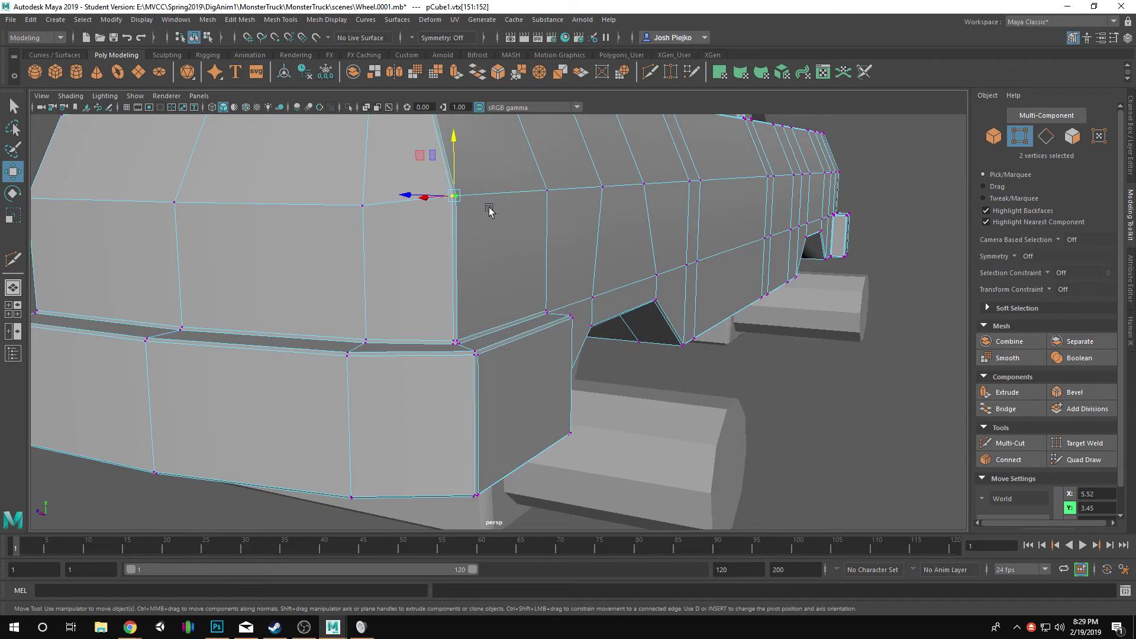
drag(456, 158, 457, 160)
alt+drag(456, 160, 560, 275)
- Extrude the sloped front face beside the outer corner panel and scale it inward to form a thin border
click(503, 212)
alt+drag(503, 212, 721, 320)
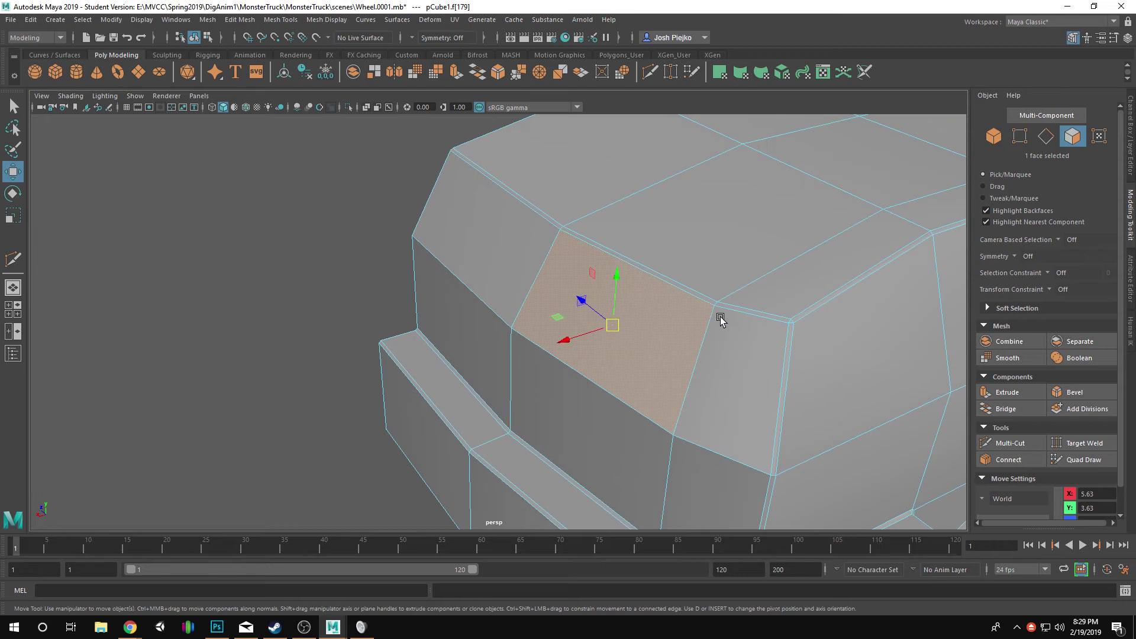
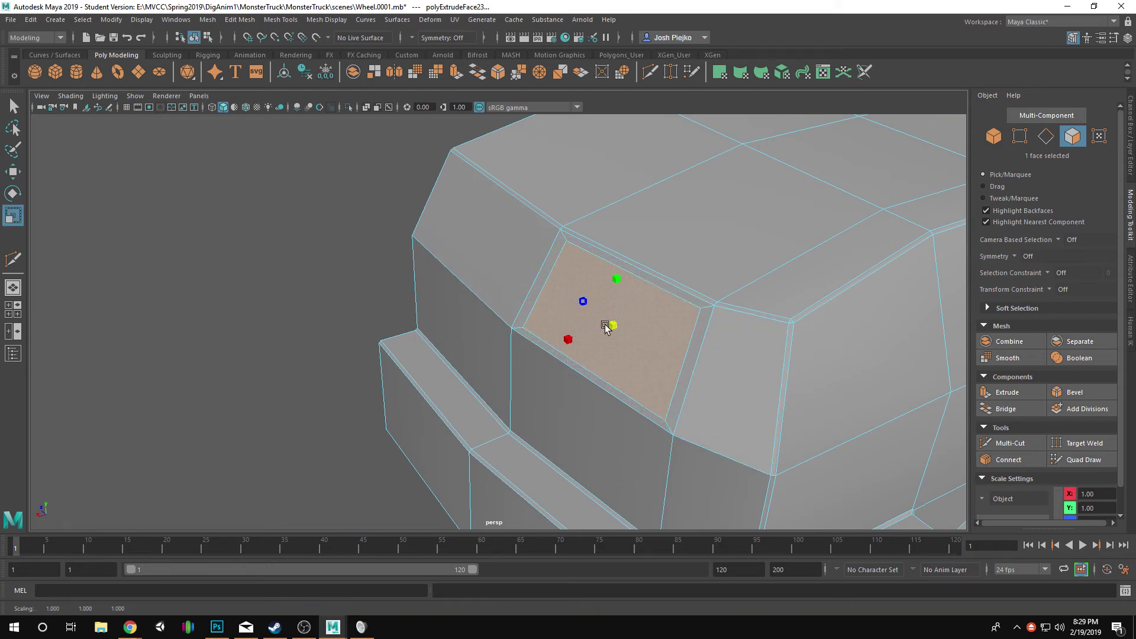
alt+drag(602, 328, 523, 352)
key(w)
alt+right_drag(524, 352, 572, 389)
key(r)
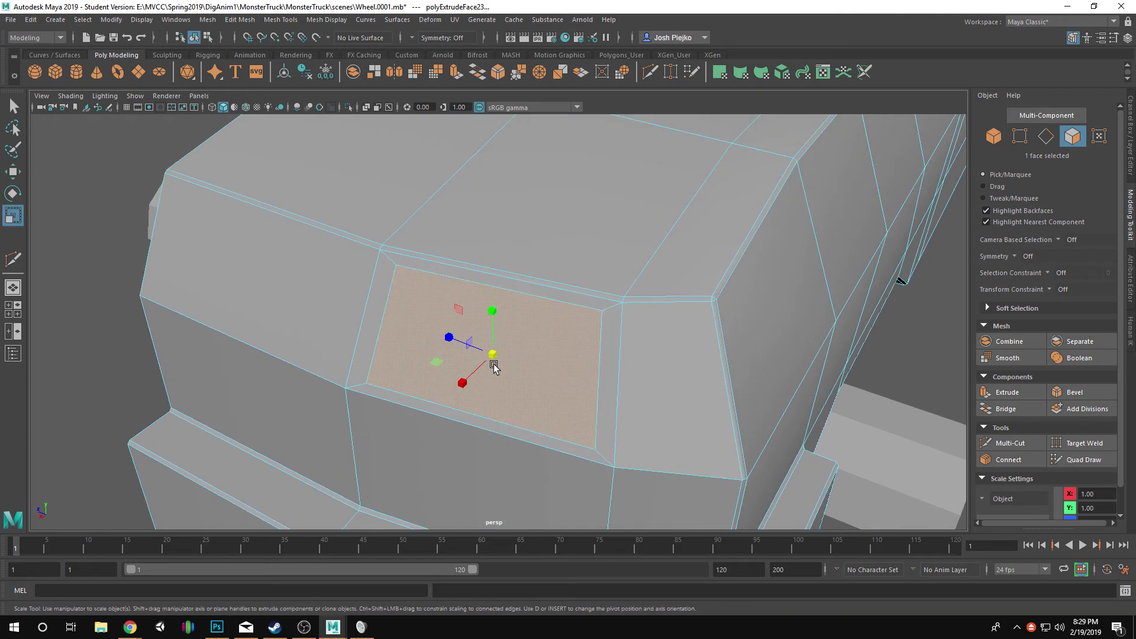
- Extrude the inset front face again and scale it inward to add a second, inner border
shift+drag(492, 356, 584, 363)
alt+right_drag(584, 363, 558, 368)
alt+drag(558, 367, 651, 358)
alt+middle_drag(651, 358, 357, 360)
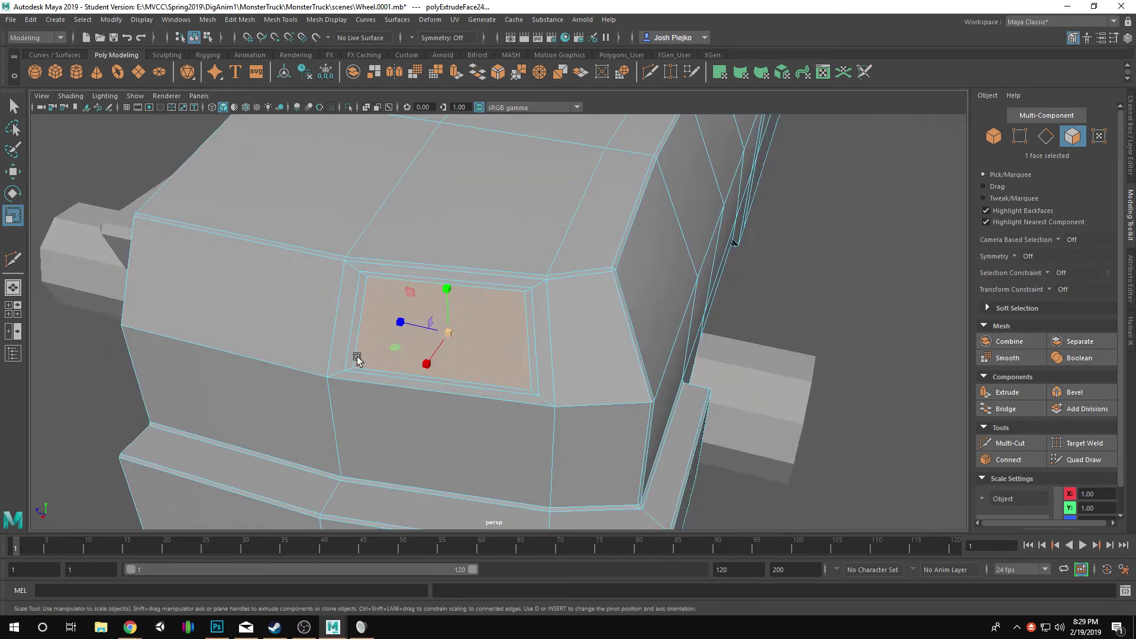
- Select the edges of both nested borders, including their connecting corner edges, and bevel them with a fraction of 0.5
alt+drag(357, 359, 397, 370)
key(w)
alt+right_drag(520, 395, 520, 355)
key(F10)
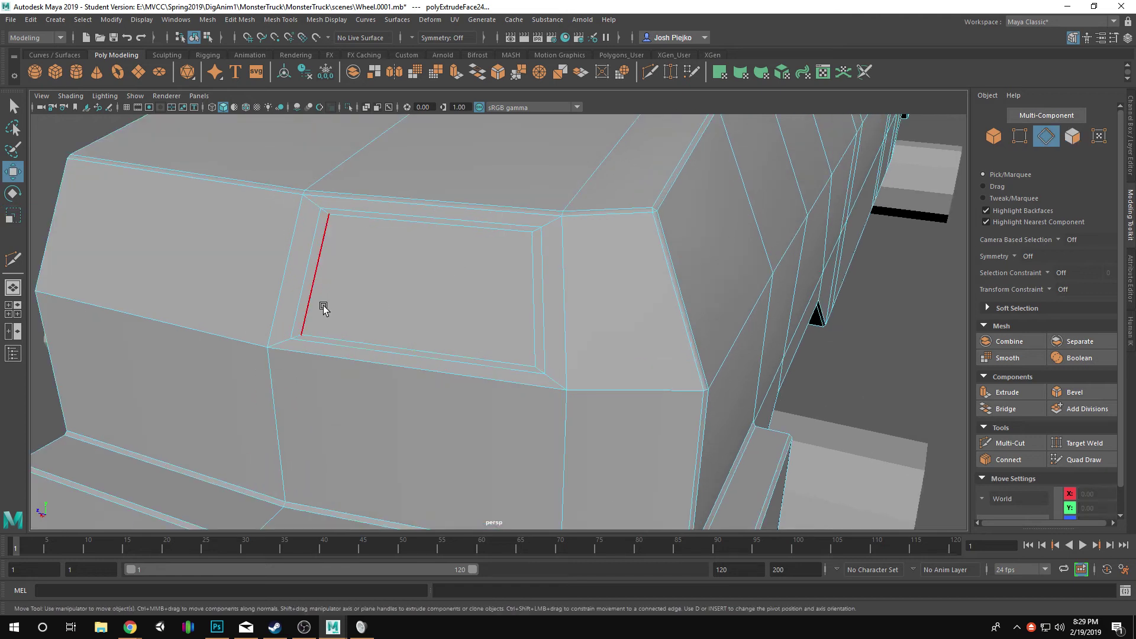
click(317, 306)
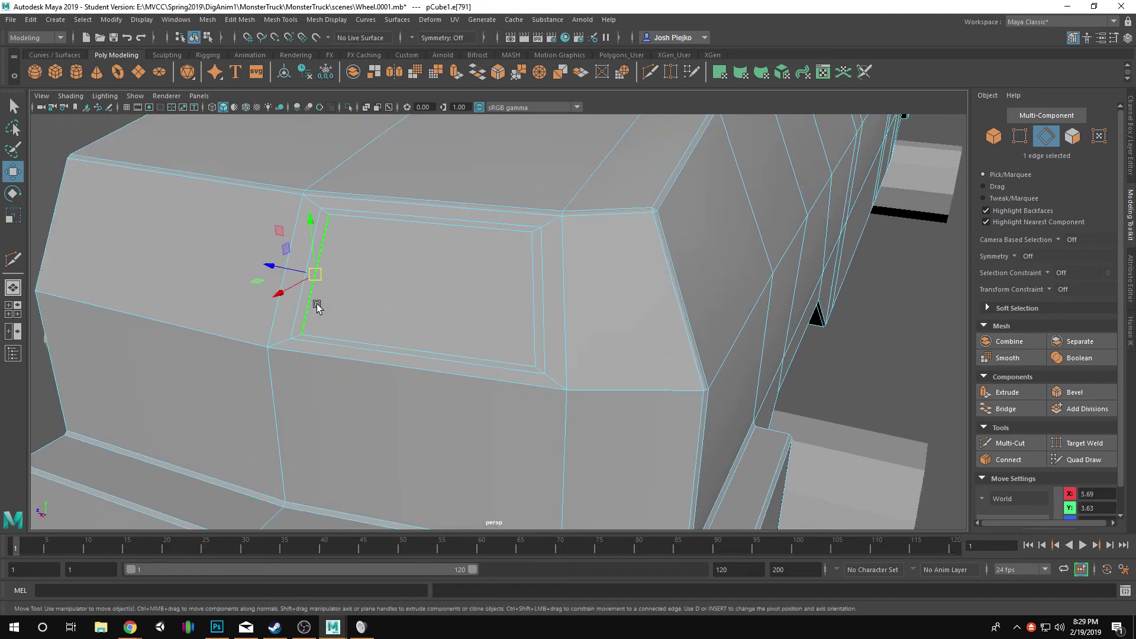
double_click(369, 212)
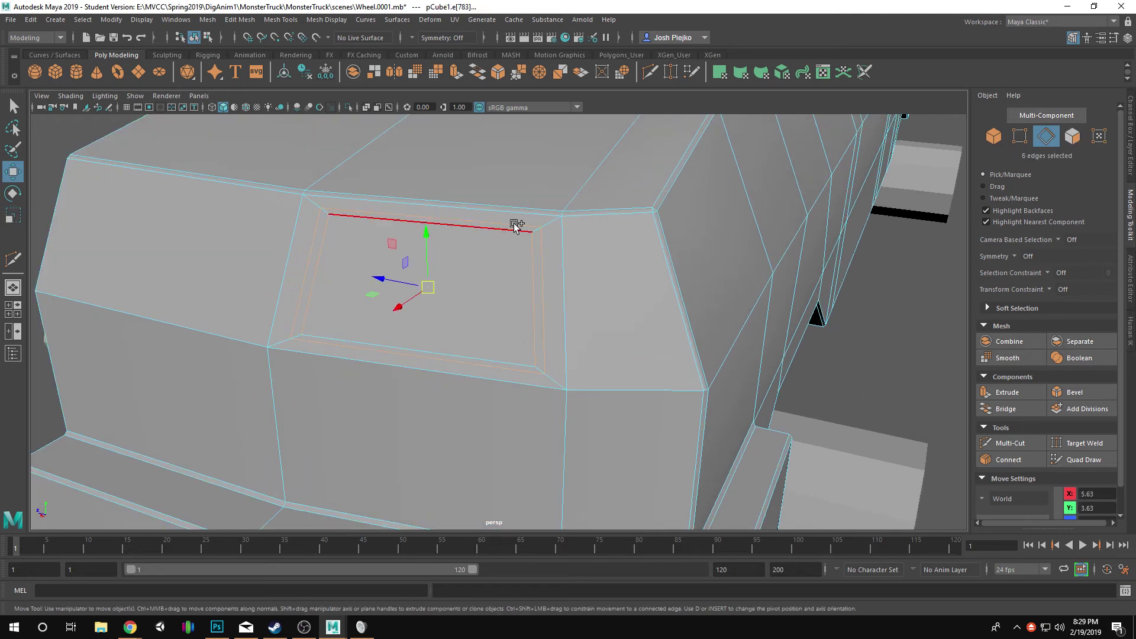
shift+click(346, 339)
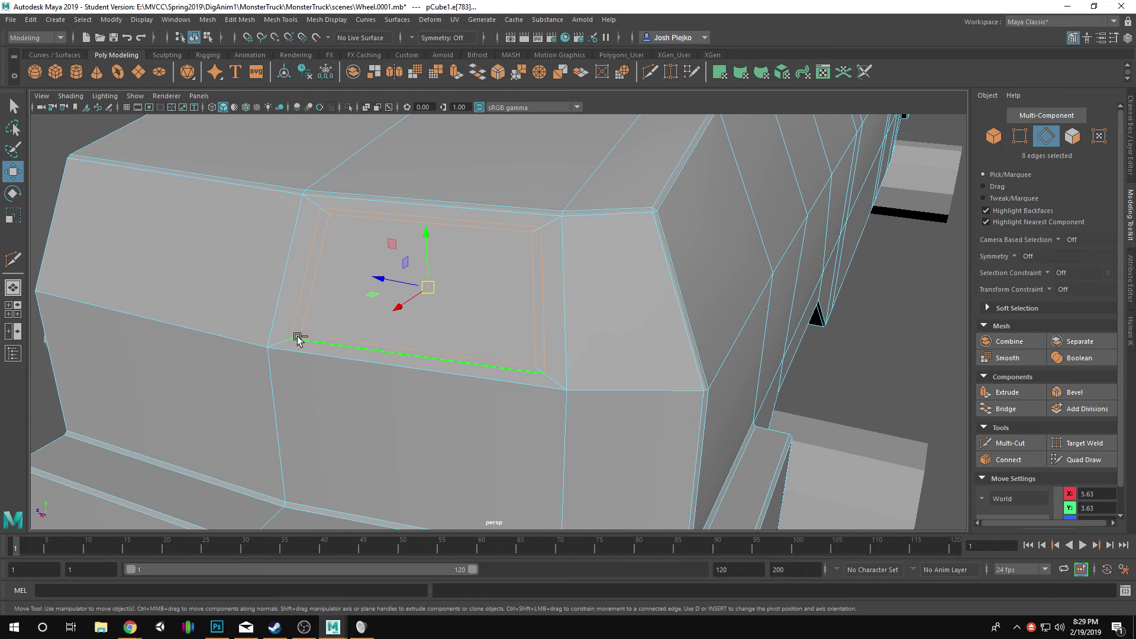
shift+click(282, 339)
shift+click(312, 203)
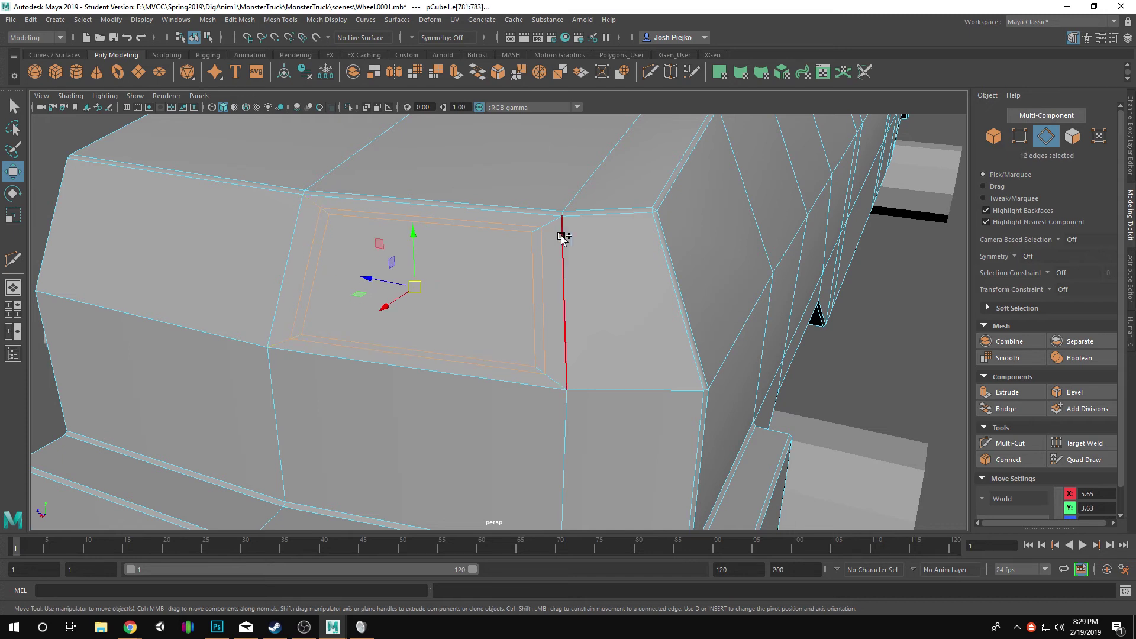
shift+click(554, 379)
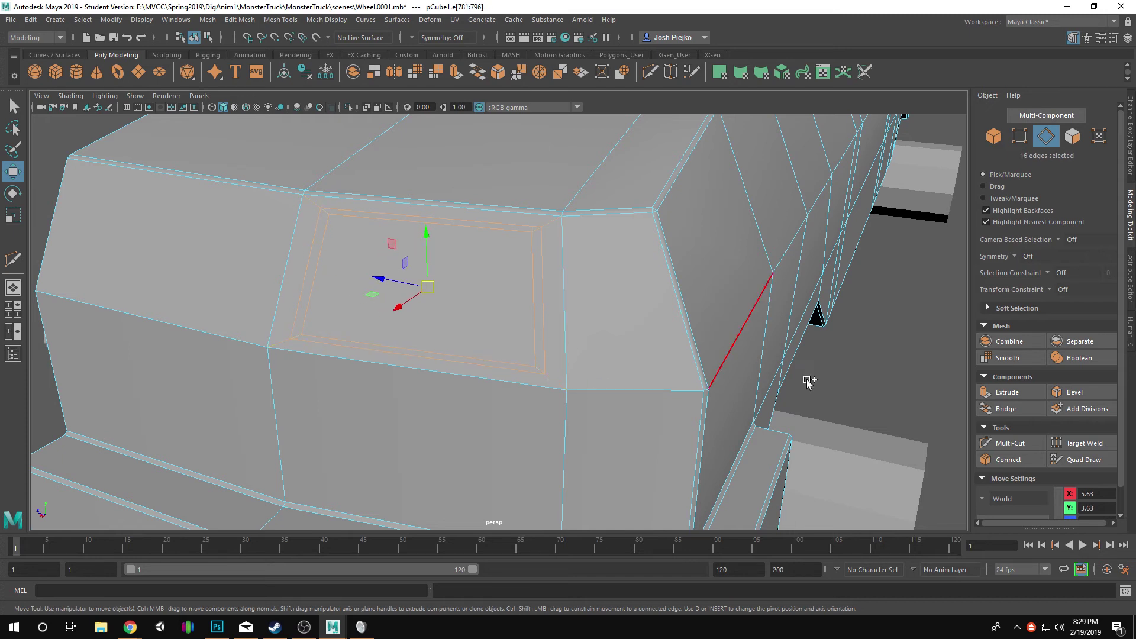
click(1075, 393)
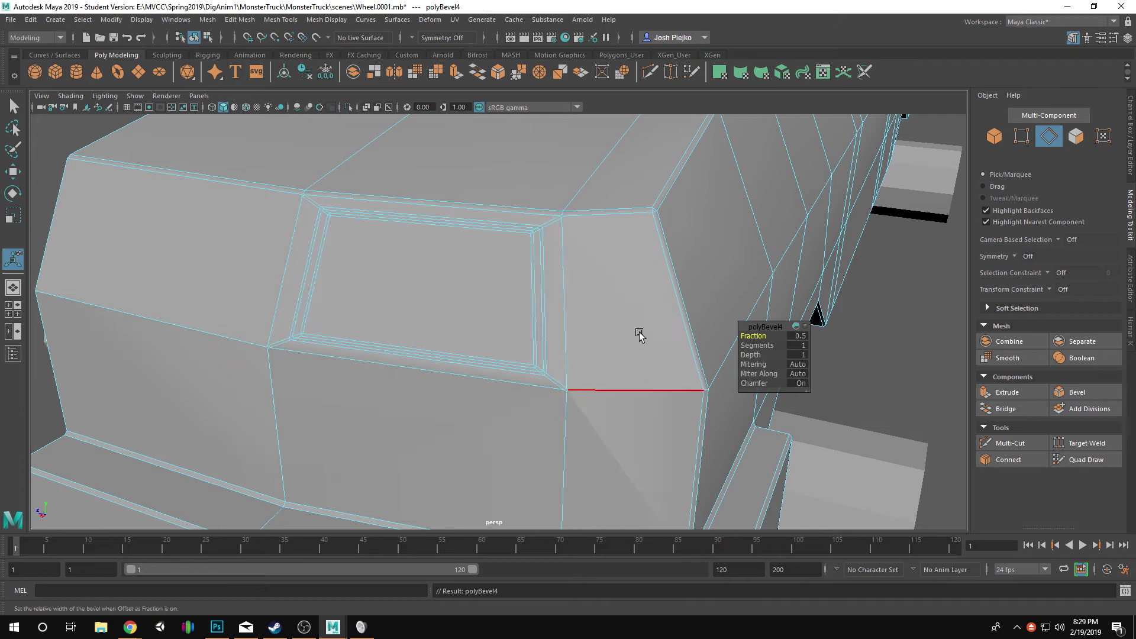
- Preview the body, front block and axle smoothed in object mode, inspect the front panel, and restore the unsmoothed display
alt+drag(639, 330, 417, 272)
right_drag(423, 271, 586, 195)
key(q)
alt+drag(586, 195, 631, 361)
click(671, 387)
shift+click(533, 356)
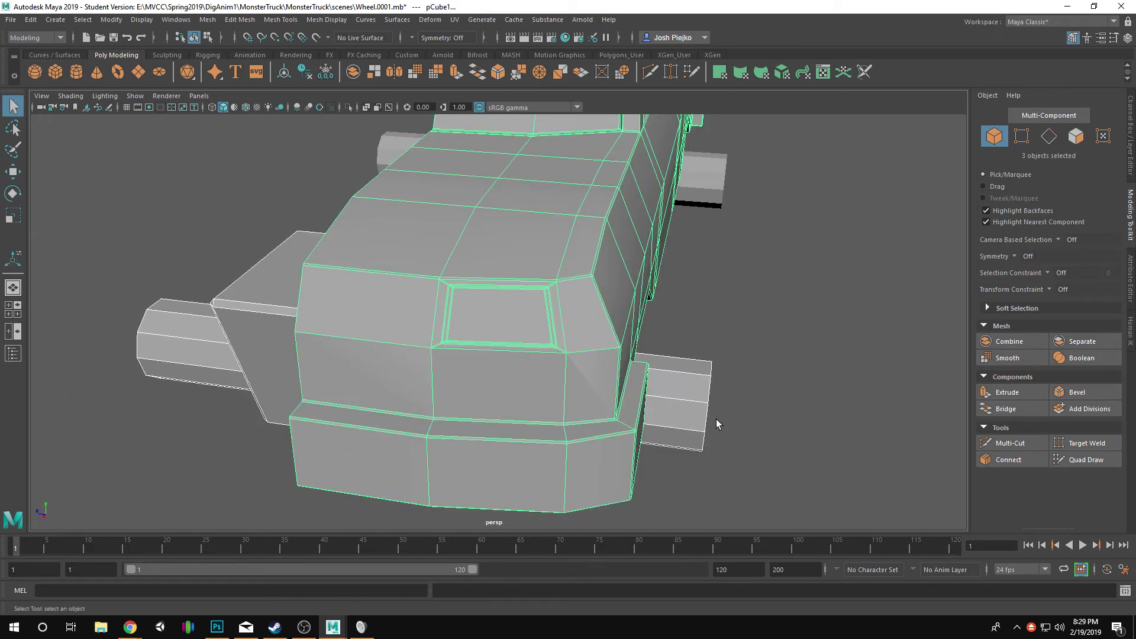
key(3)
click(911, 334)
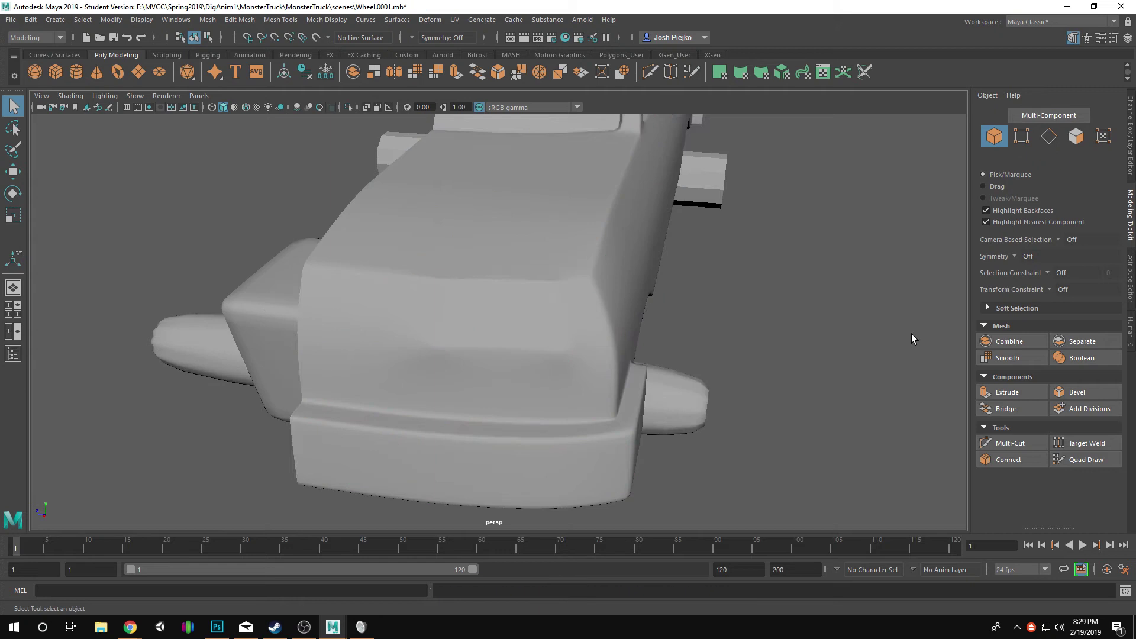
alt+drag(911, 334, 767, 285)
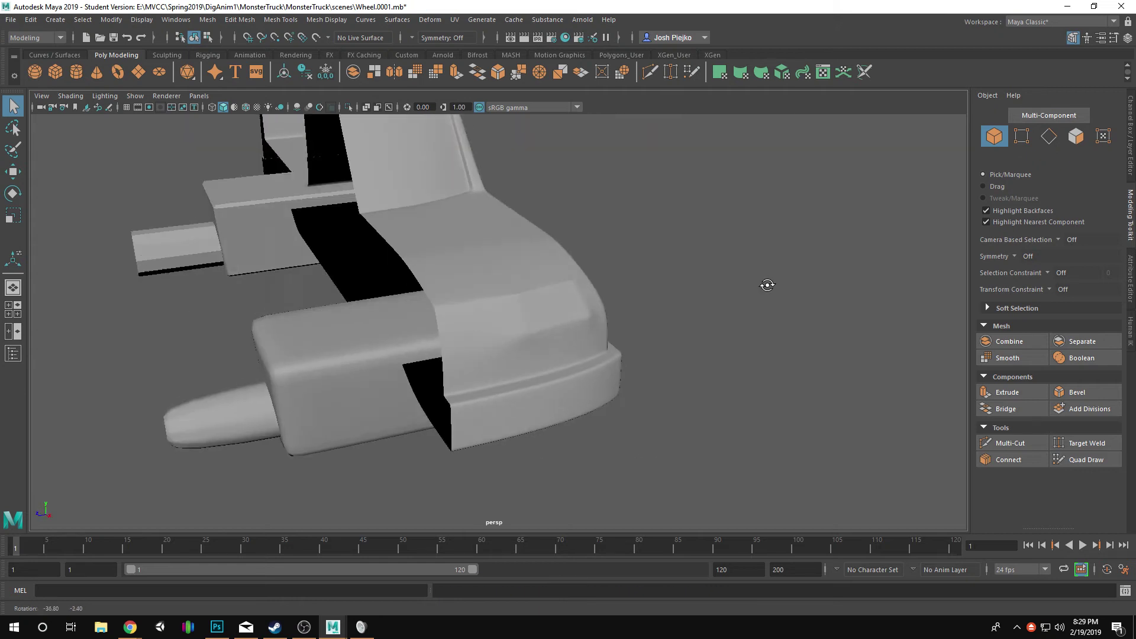
key(ctrl+z)
key(1)
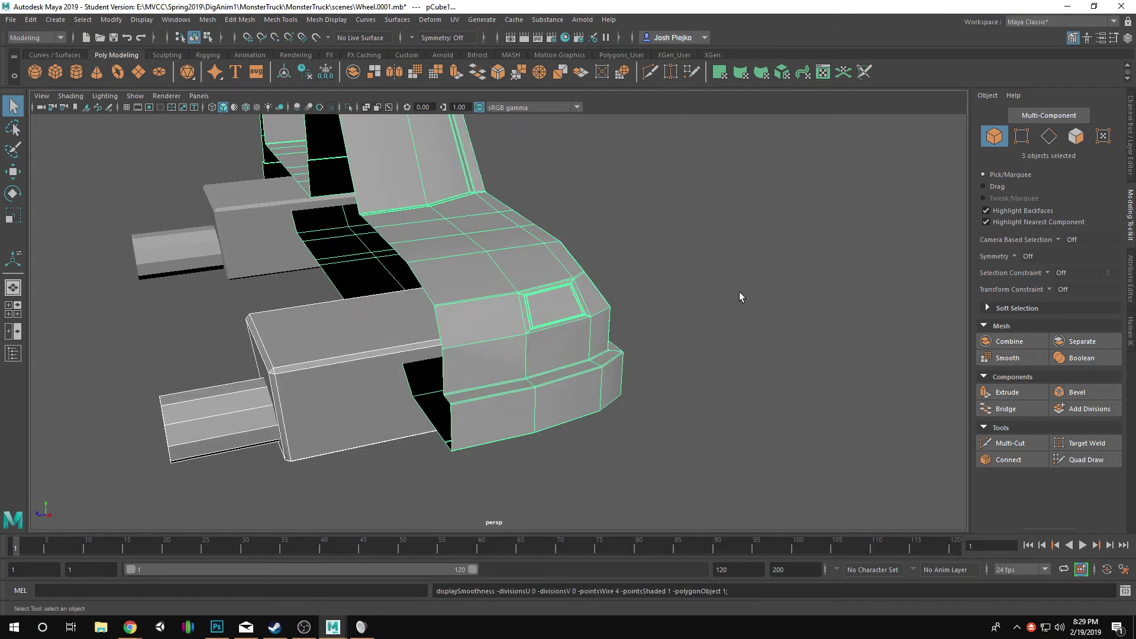
- Return to edge selection and undo the bevel on the front panel's nested borders
alt+drag(569, 314, 497, 355)
alt+right_drag(497, 355, 577, 349)
key(ctrl+z)
key(ctrl+z)
key(ctrl+z)
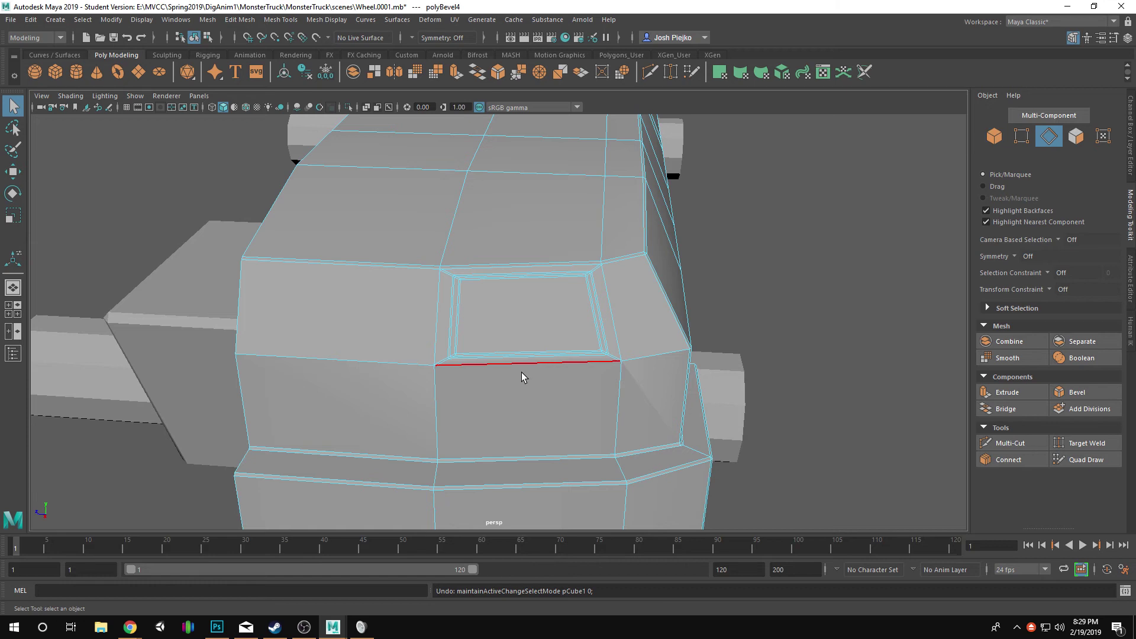
key(ctrl+z)
- Try alternative edge selections along the panel's lower border and examine the spacing around both nested borders
alt+drag(526, 385, 578, 434)
alt+right_drag(579, 433, 744, 436)
alt+middle_drag(745, 436, 748, 422)
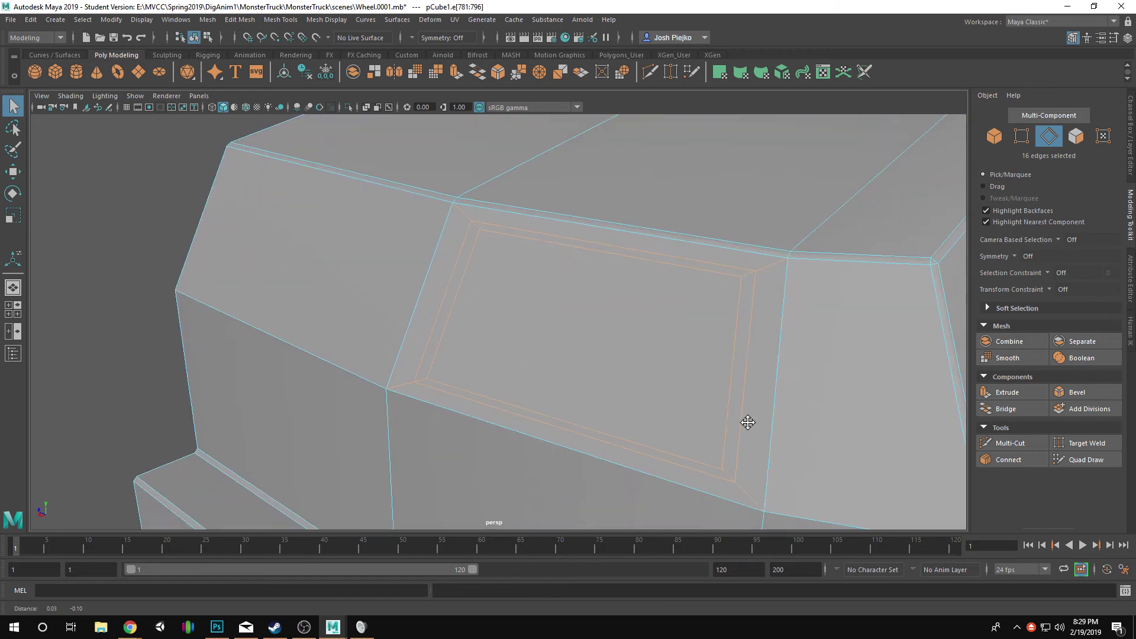
alt+right_drag(748, 423, 541, 373)
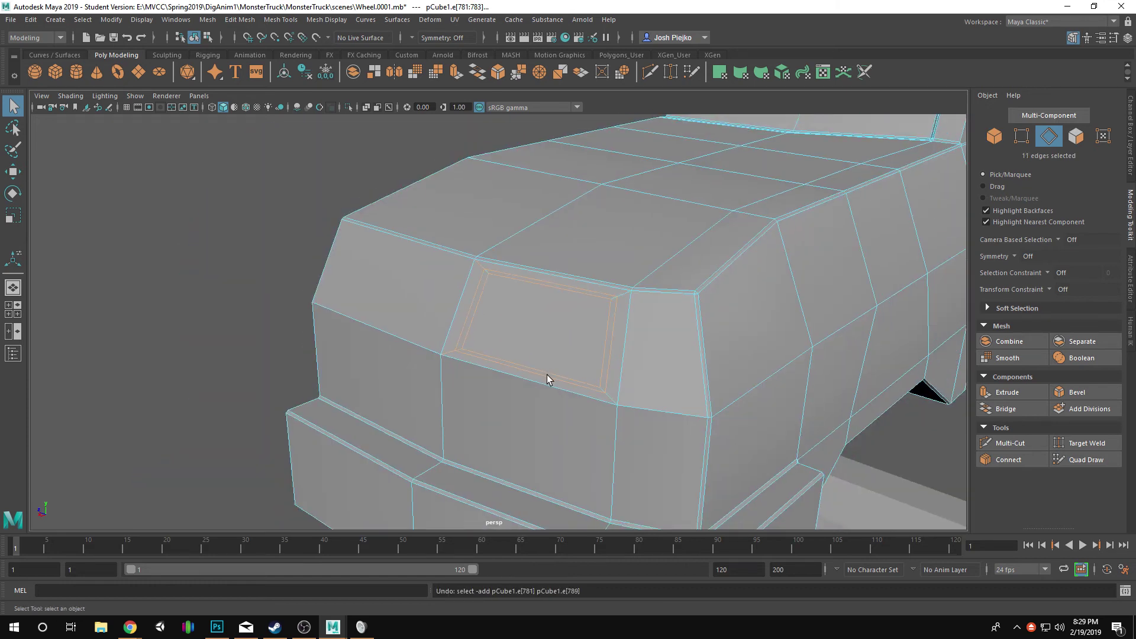
drag(525, 340, 527, 378)
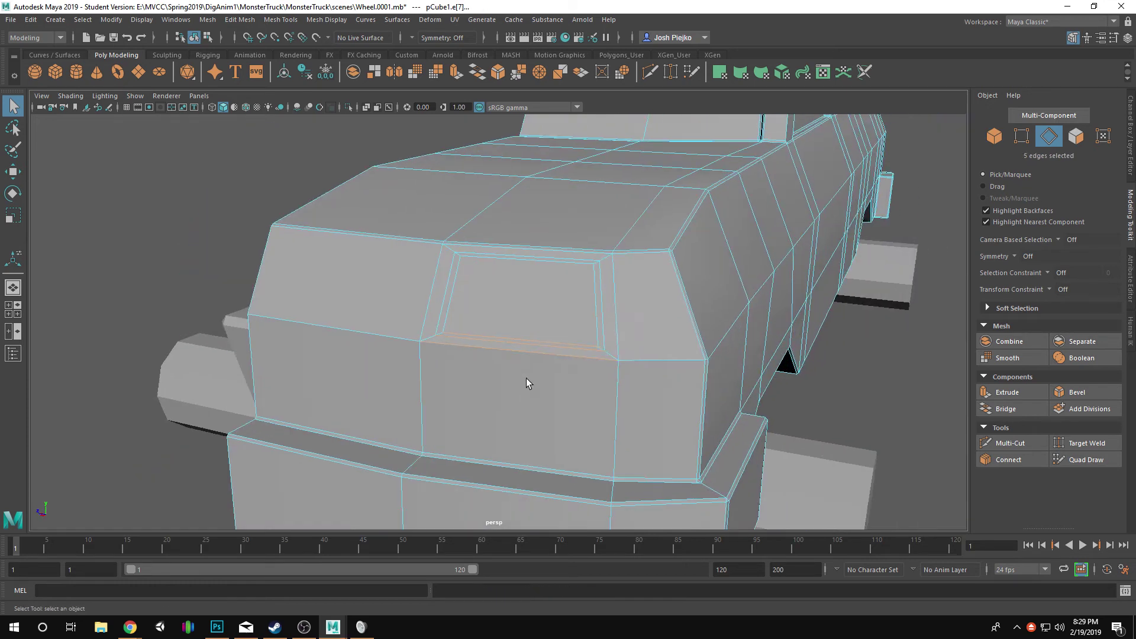
key(ctrl+z)
alt+right_drag(541, 374, 611, 398)
key(ctrl+z)
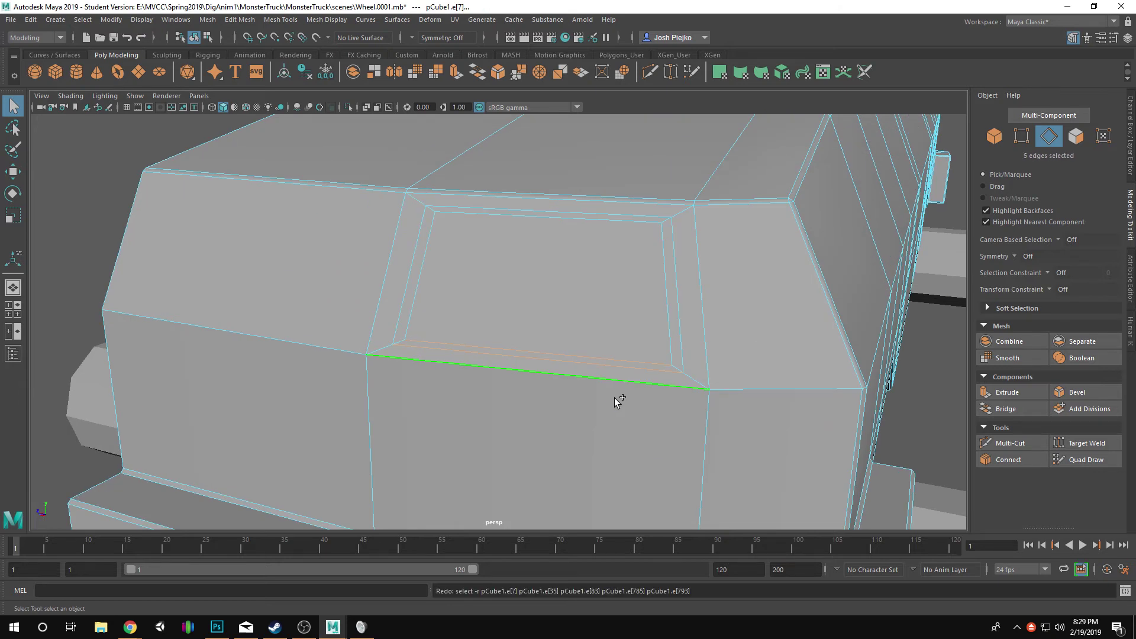
click(594, 388)
alt+drag(554, 362, 545, 265)
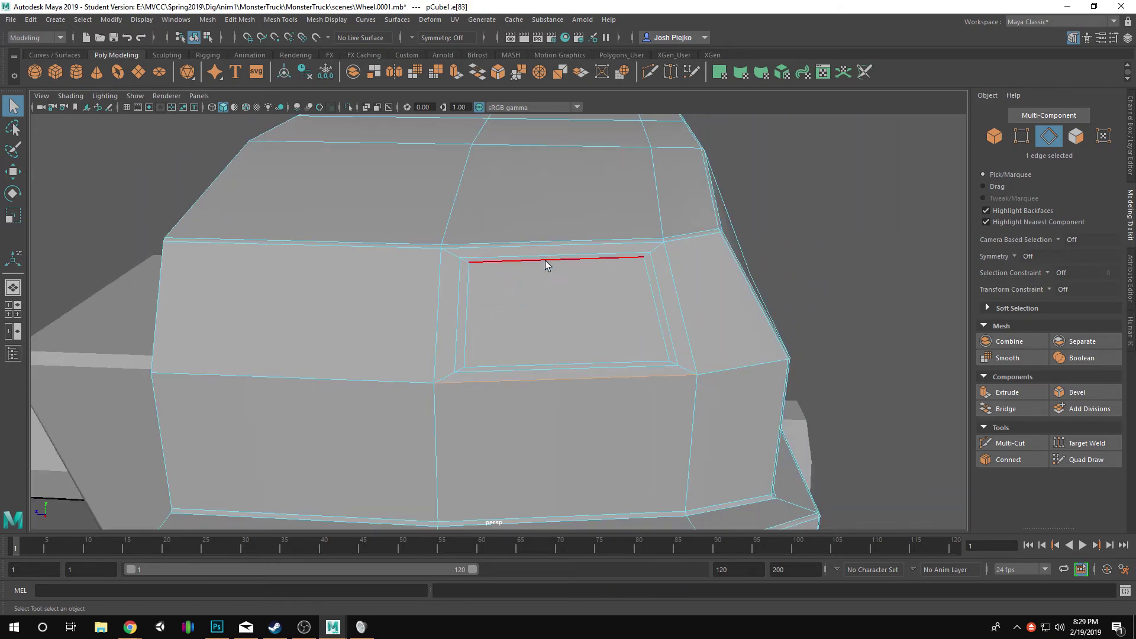
alt+right_drag(744, 273, 587, 284)
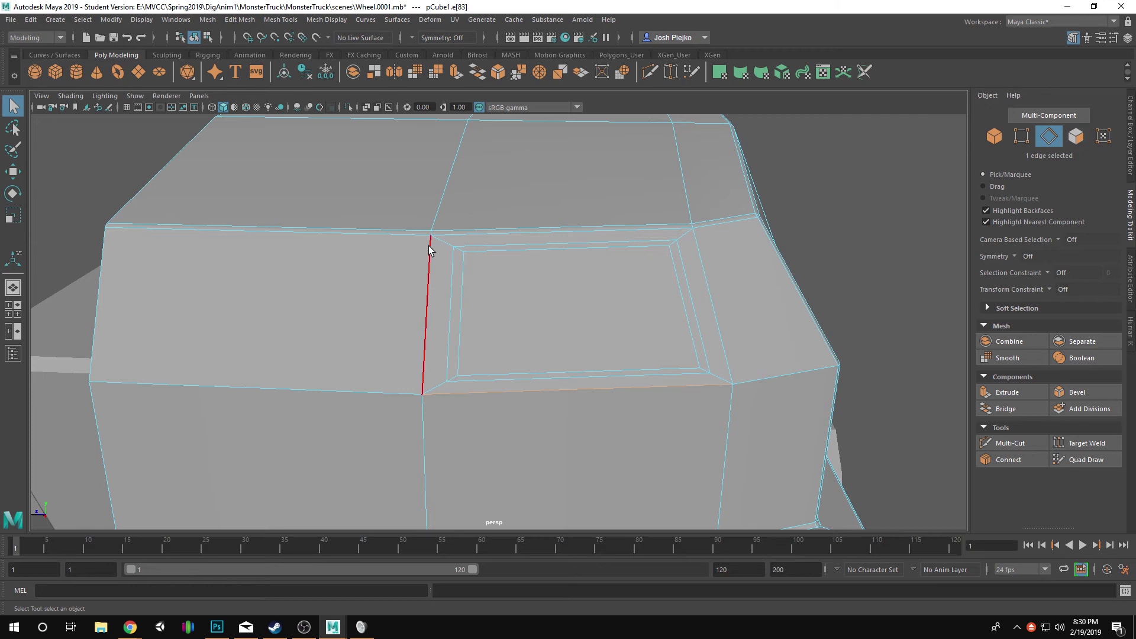
- Undo the edge selections and both inset extrusions on the sloped front face
key(ctrl+z)
key(ctrl+z)
key(ctrl+z)
key(ctrl+z)
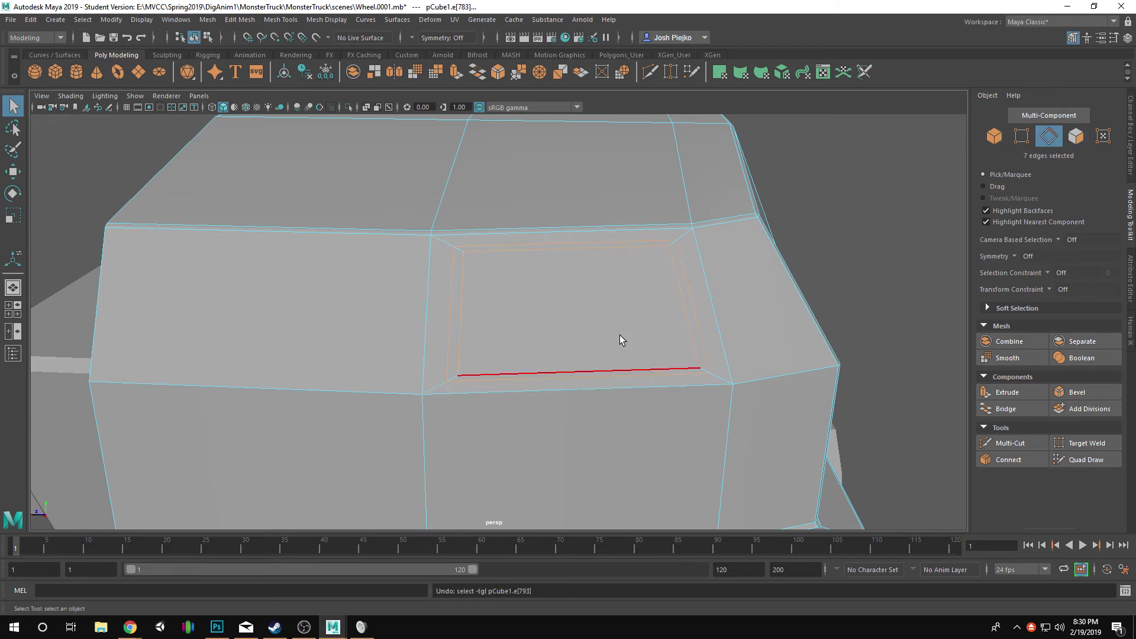
key(ctrl+z)
key(ctrl+z)
key(ctrl+z)
key(ctrl+z)
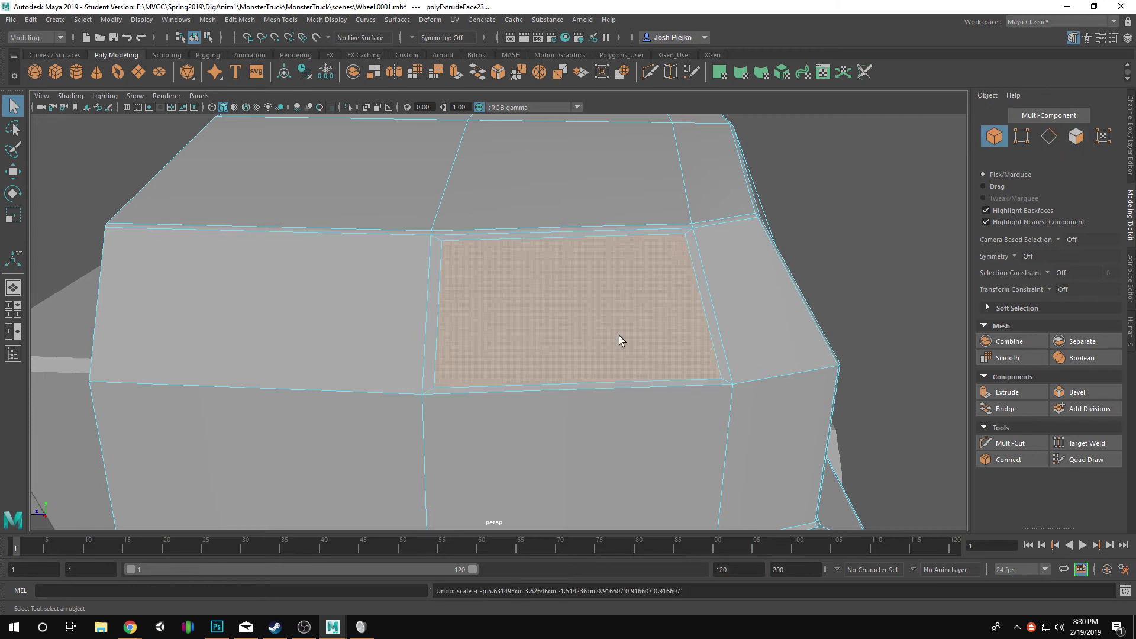
key(ctrl+z)
alt+drag(616, 336, 568, 329)
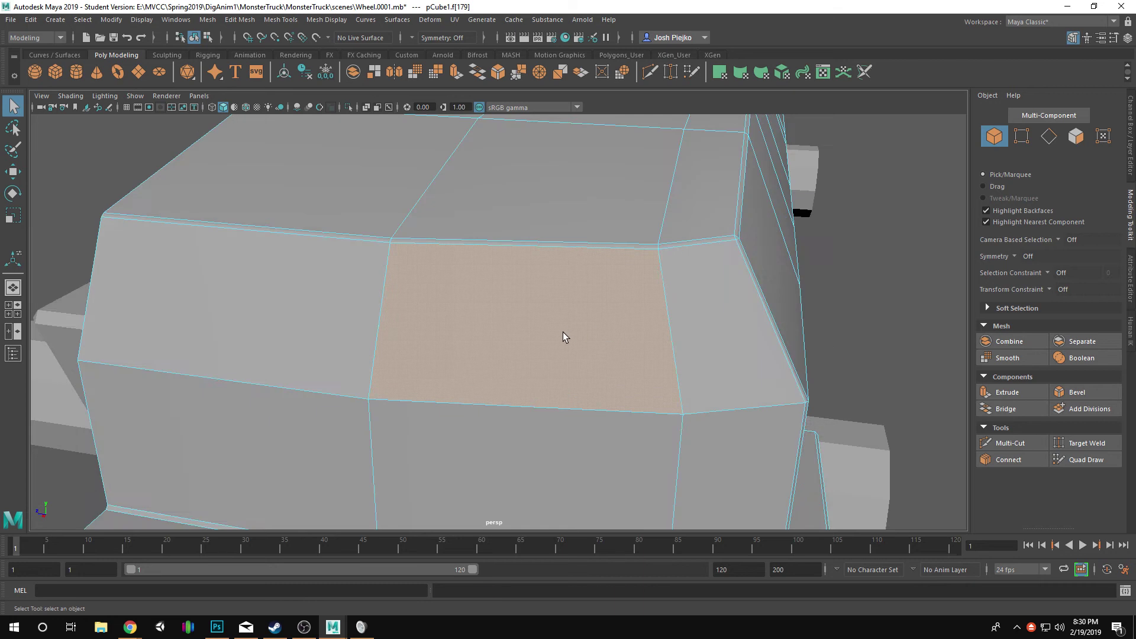
- Extrude the selected sloped front face anew and scale it inward only slightly, leaving a narrow border
key(ctrl+z)
key(ctrl+z)
key(ctrl+z)
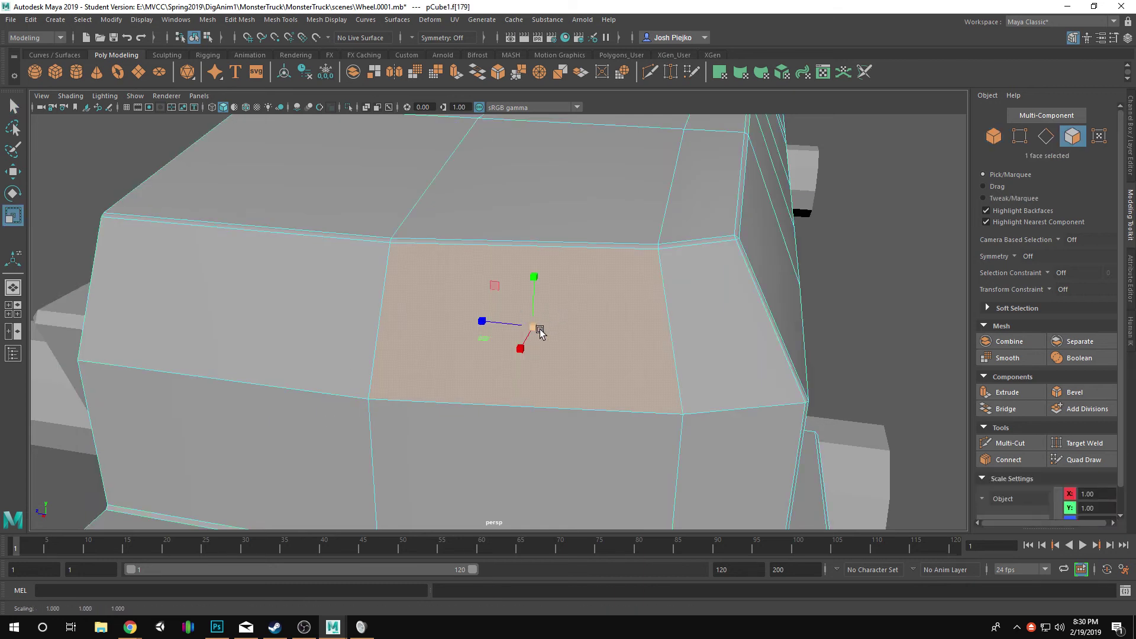
drag(535, 326, 490, 338)
key(ctrl+z)
- Pick out the inset panel's border edges and extrude its face inward again to form a second nested border
right_drag(526, 354, 518, 284)
click(309, 276)
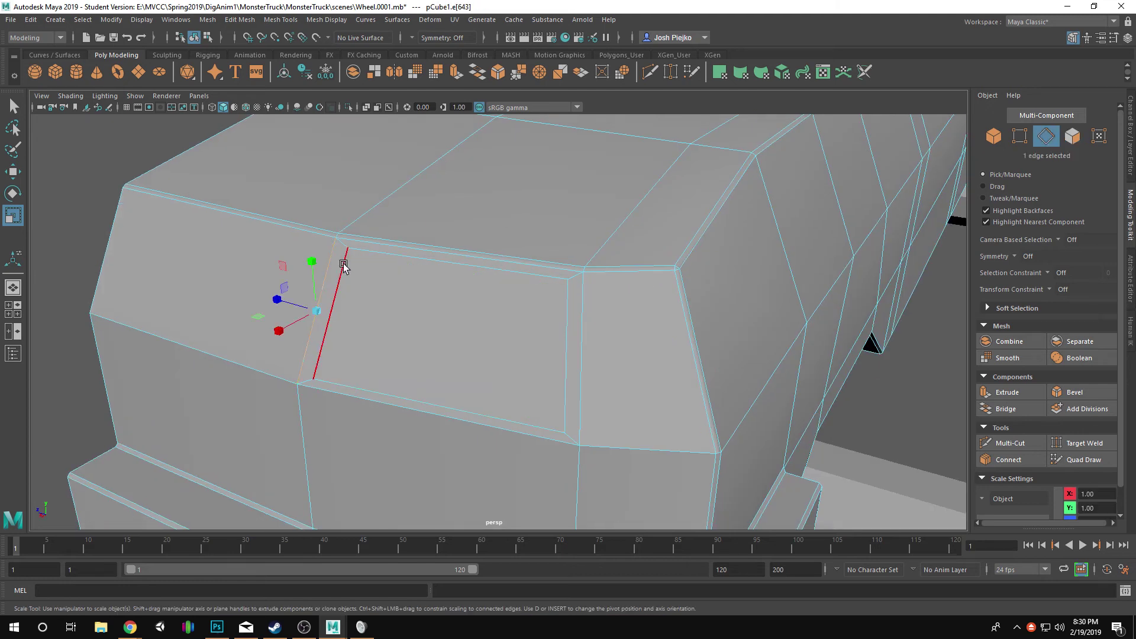
shift+click(369, 243)
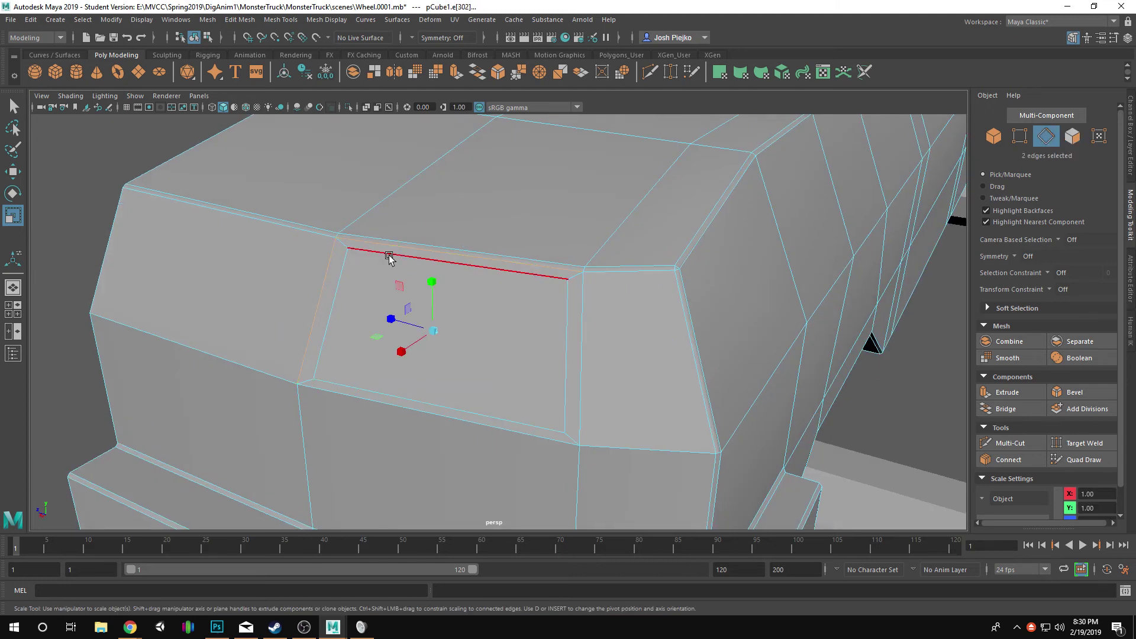
click(346, 256)
shift+click(362, 252)
shift+click(565, 325)
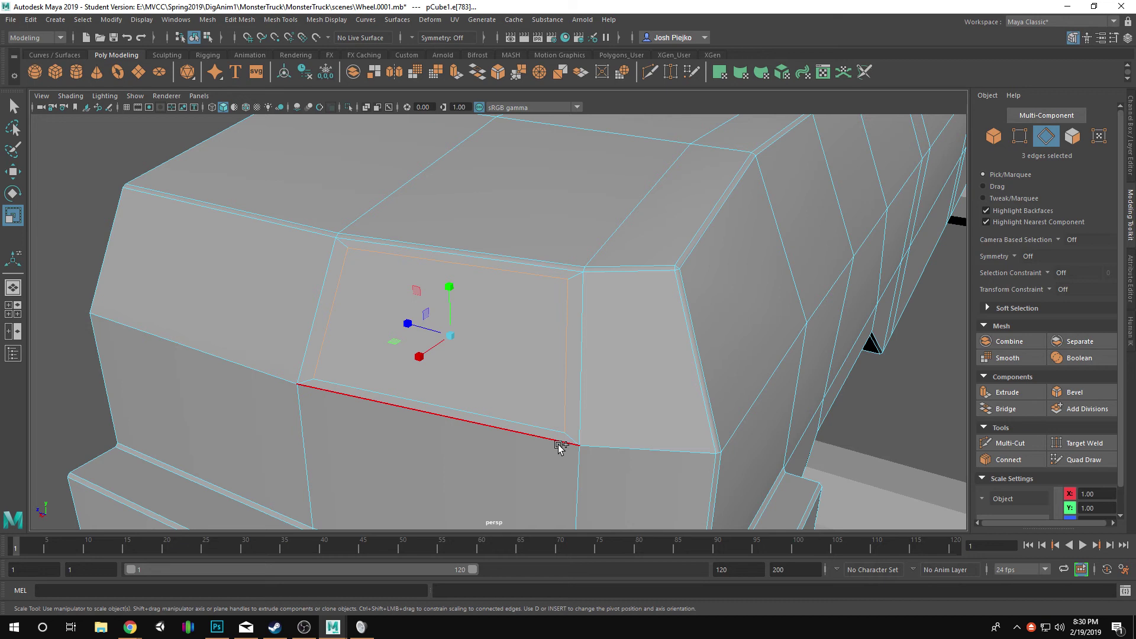
shift+click(538, 432)
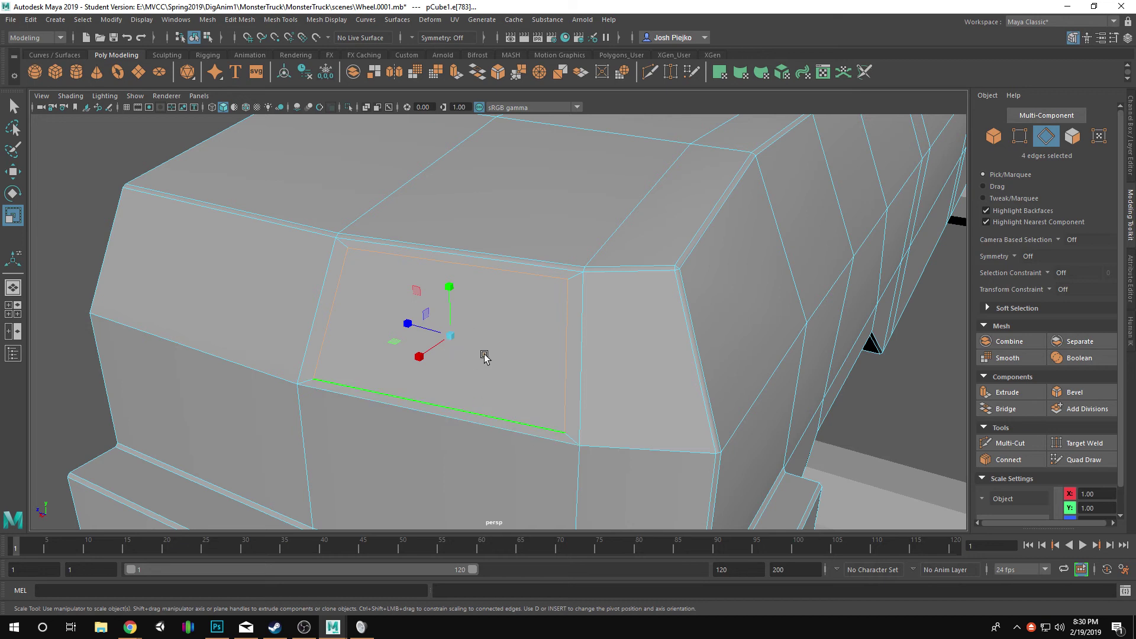
key(F11)
shift+drag(450, 336, 435, 351)
- Bevel the edges of both nested borders on the front panel, including their connecting corner edges, with a fraction of 0.5
key(F10)
click(558, 286)
alt+right_drag(558, 287, 603, 328)
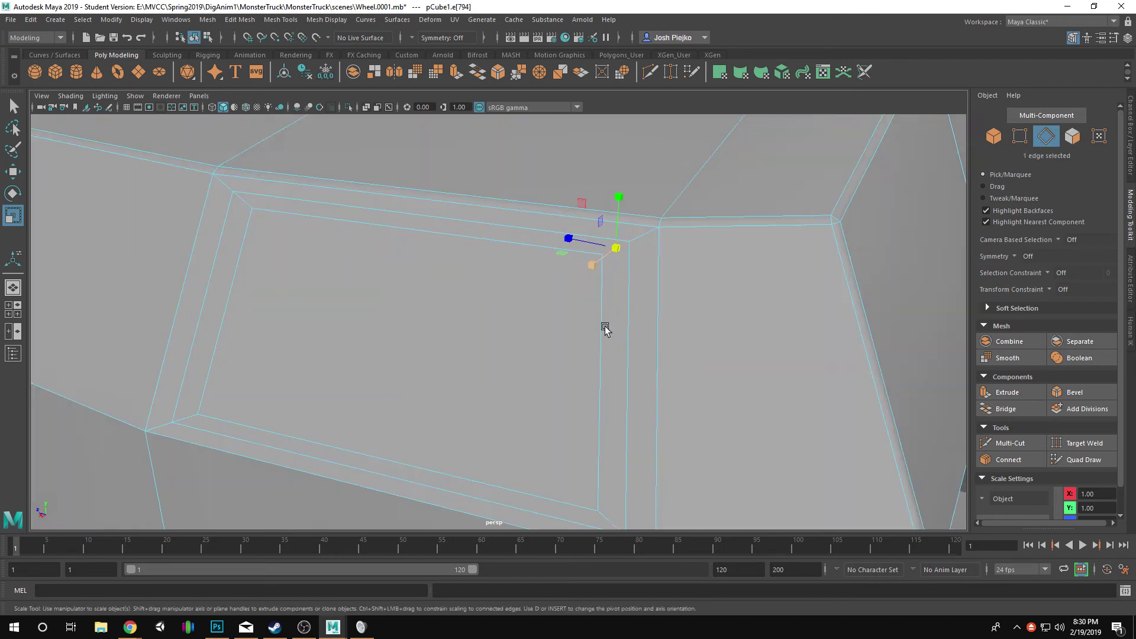
shift+click(406, 216)
shift+click(297, 216)
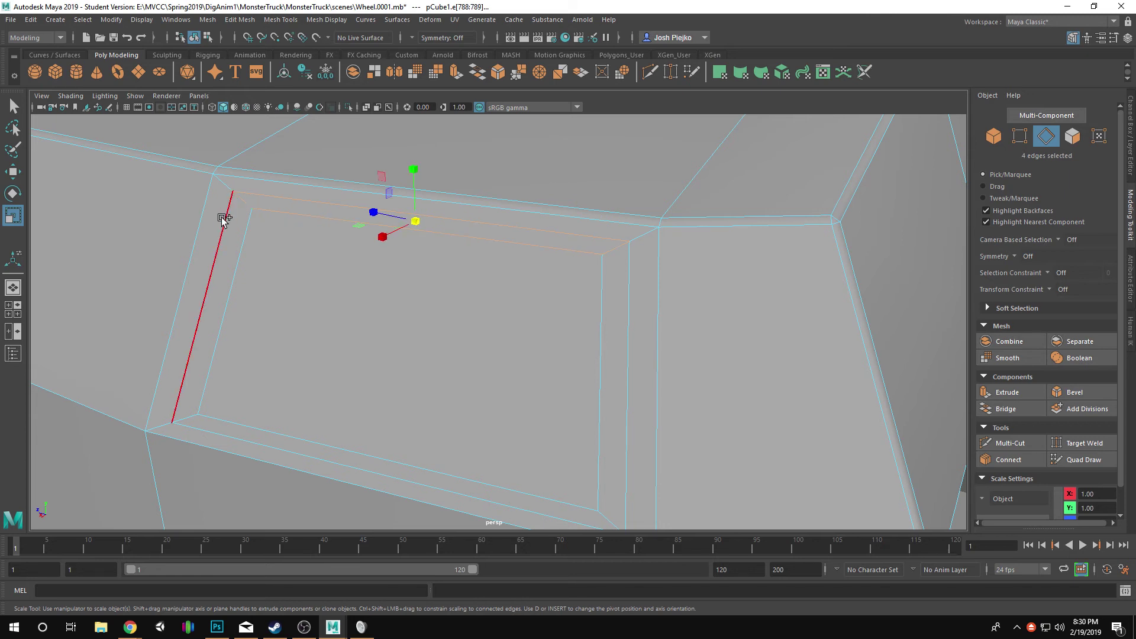
shift+click(223, 219)
shift+click(249, 236)
shift+click(236, 441)
shift+click(197, 423)
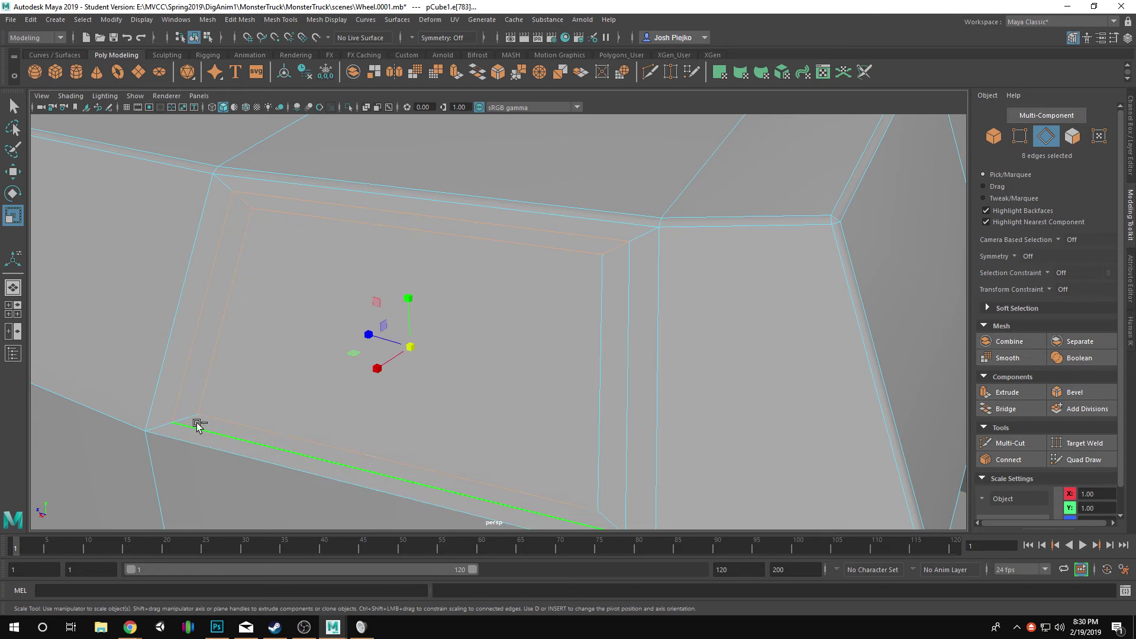
alt+right_drag(598, 444, 578, 446)
shift+click(616, 474)
shift+click(600, 504)
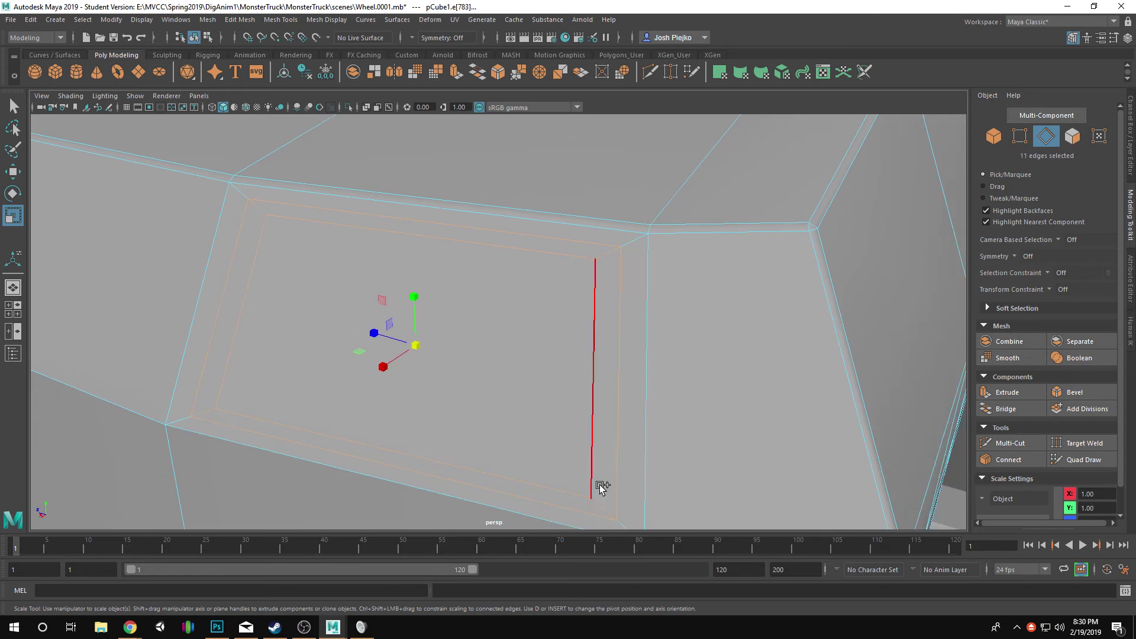
shift+click(592, 477)
click(1083, 392)
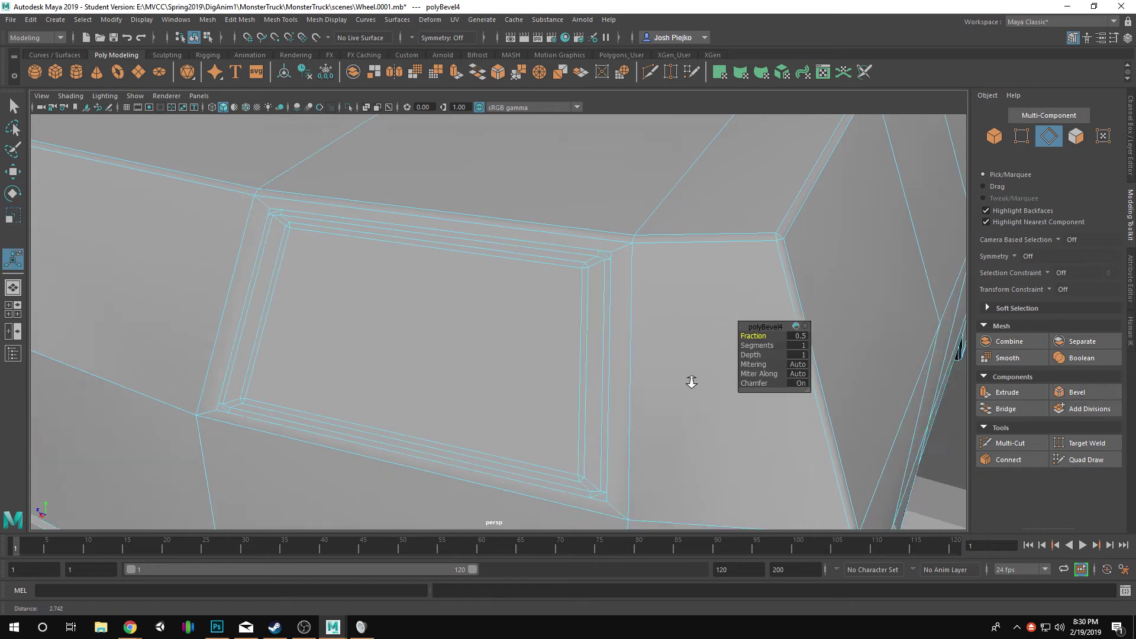
- Return to object mode and preview the body smoothed to examine the front panel from several angles
alt+right_drag(626, 382, 348, 332)
right_drag(547, 331, 621, 278)
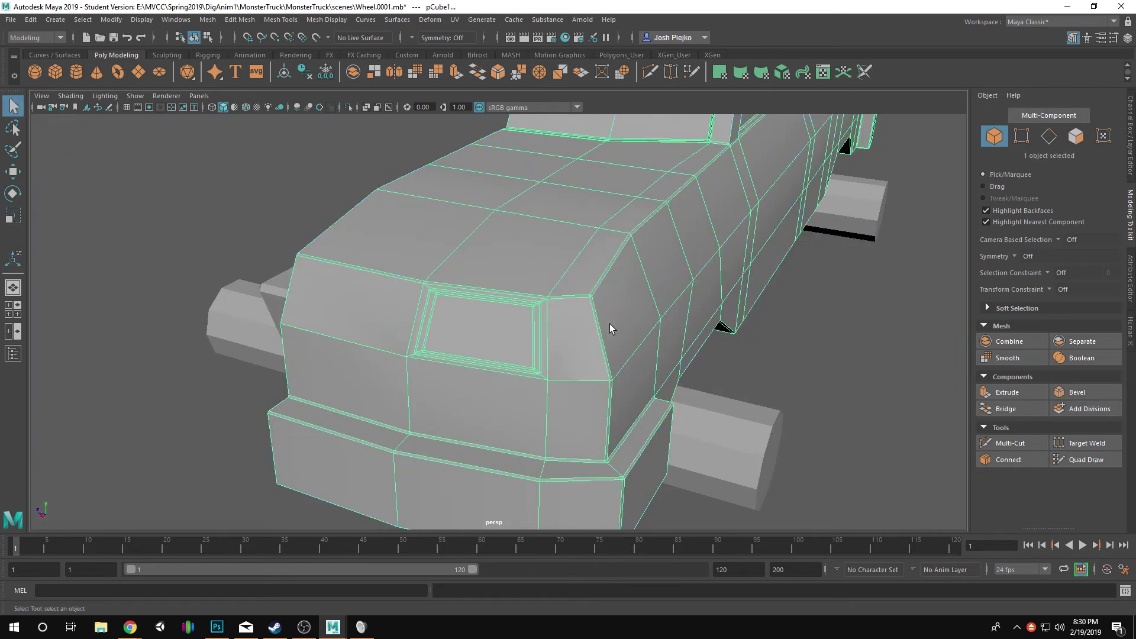
key(3)
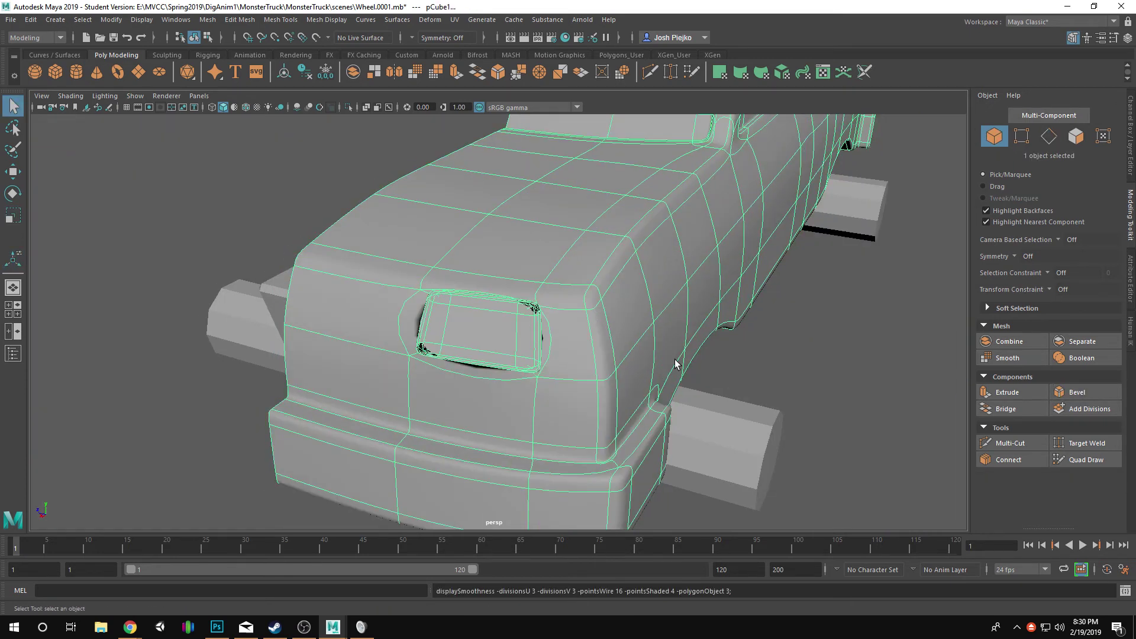
click(818, 392)
alt+drag(669, 381, 661, 360)
click(660, 360)
alt+right_drag(857, 401, 680, 367)
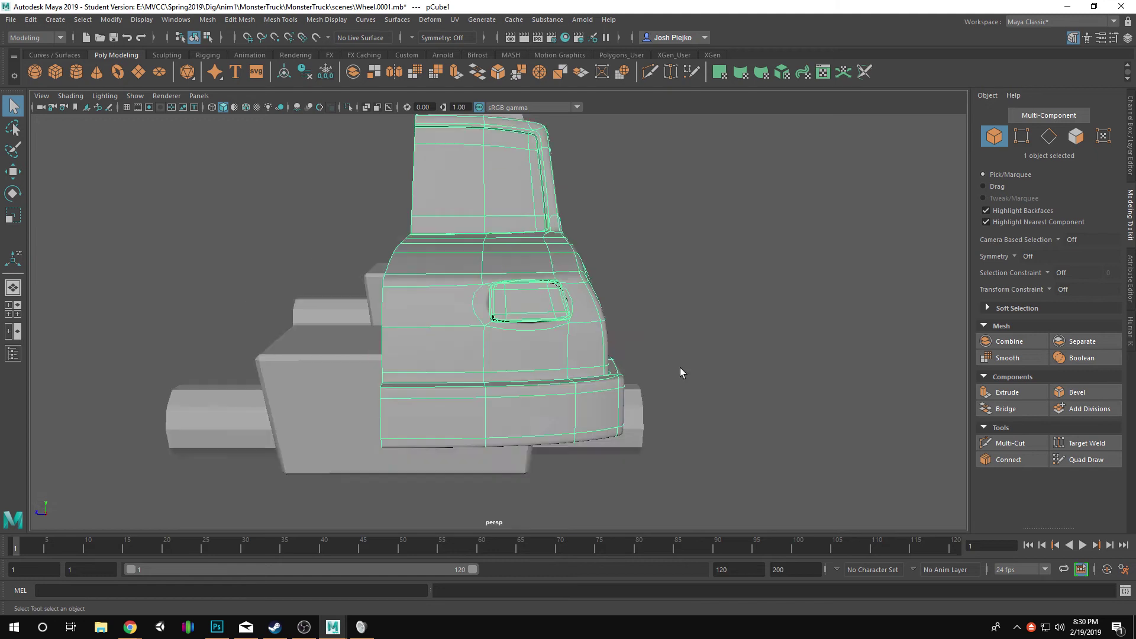
alt+drag(681, 368, 677, 379)
- Undo the smooth preview, the border bevel, the edge selections and the inset extrusions on the sloped front face
key(ctrl+z)
key(ctrl+z)
key(ctrl+z)
key(ctrl+z)
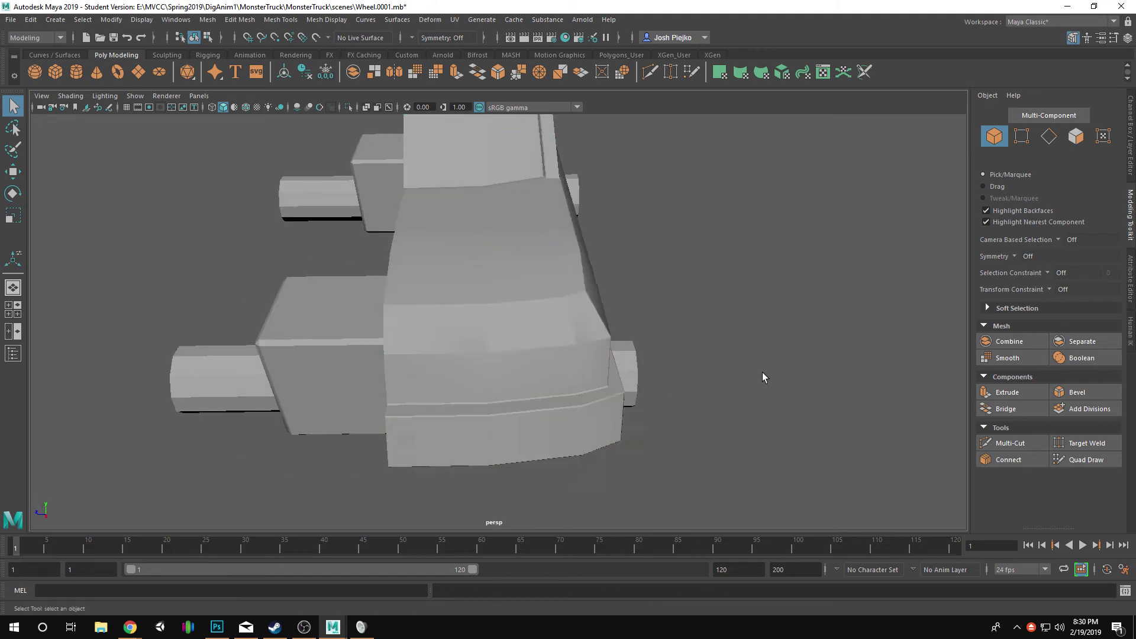
key(ctrl+z)
key(ctrl+z)
key(ctrl+z)
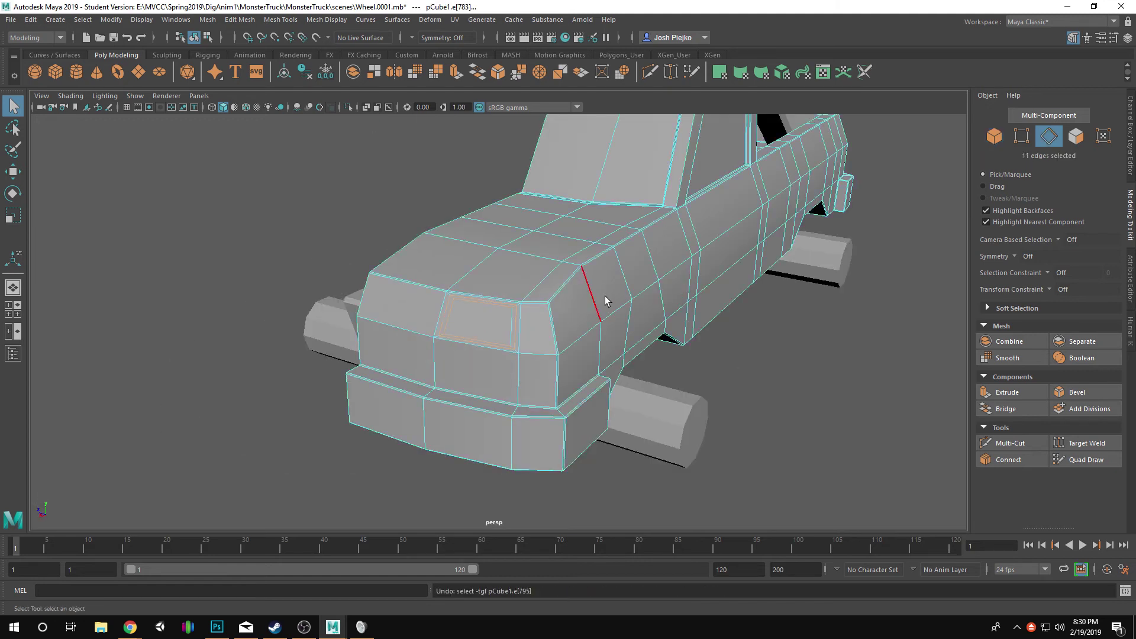
key(ctrl+z)
key(ctrl+z)
key(ctrl+z)
key(ctrl+z)
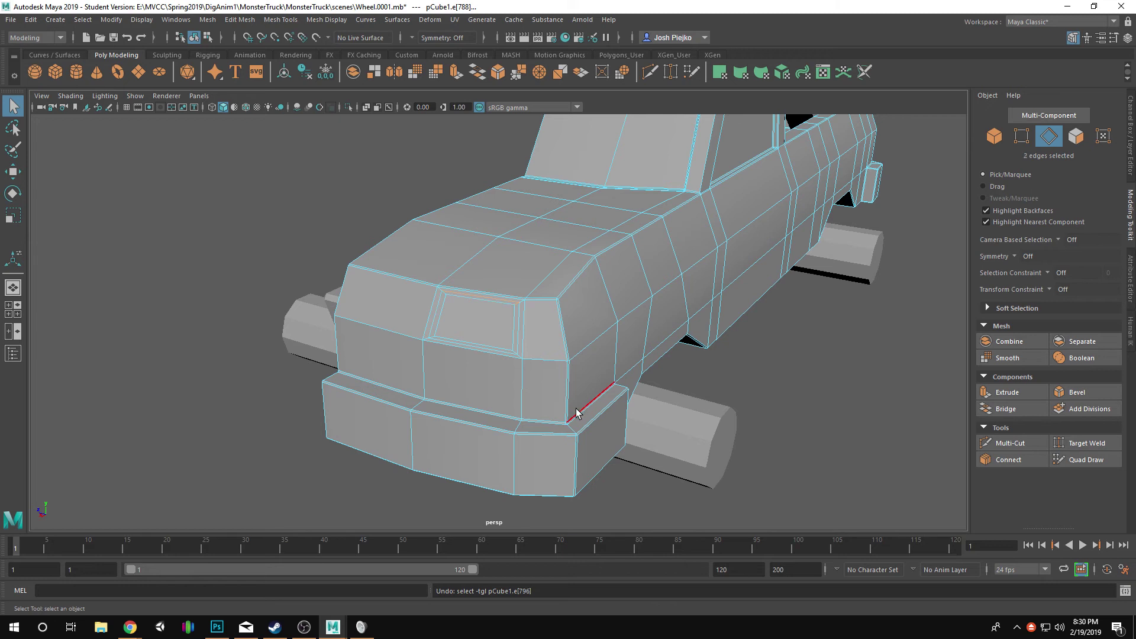
key(ctrl+z)
key(ctrl+z)
key(ctrl+z)
key(ctrl+z)
key(ctrl+z)
key(ctrl+z)
key(ctrl+z)
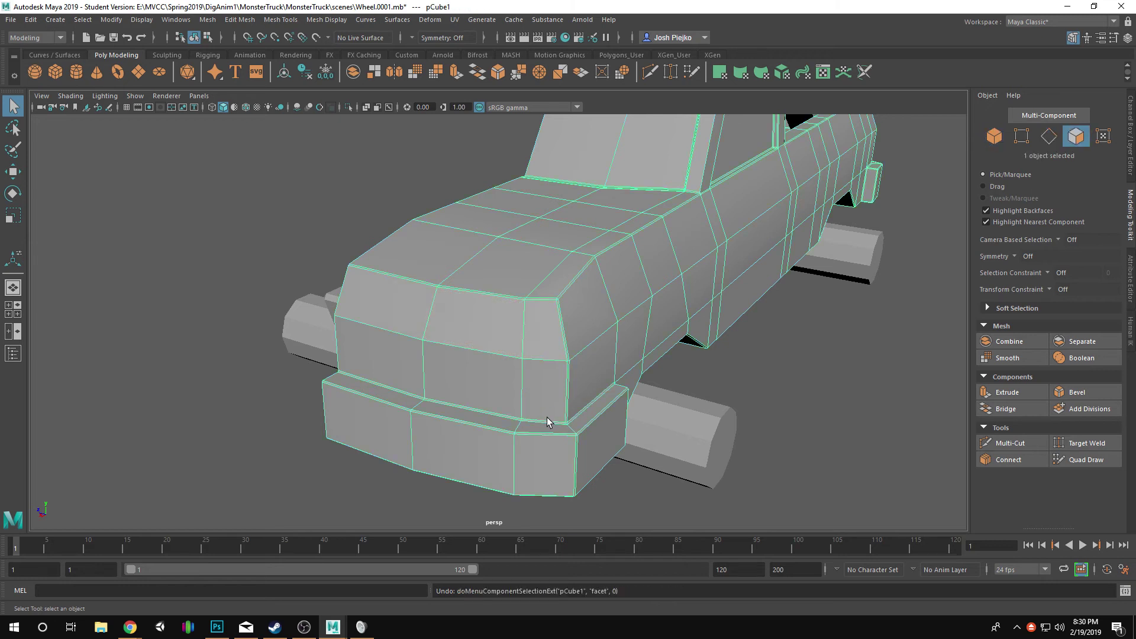
key(ctrl+z)
key(ctrl+z)
key(ctrl+z)
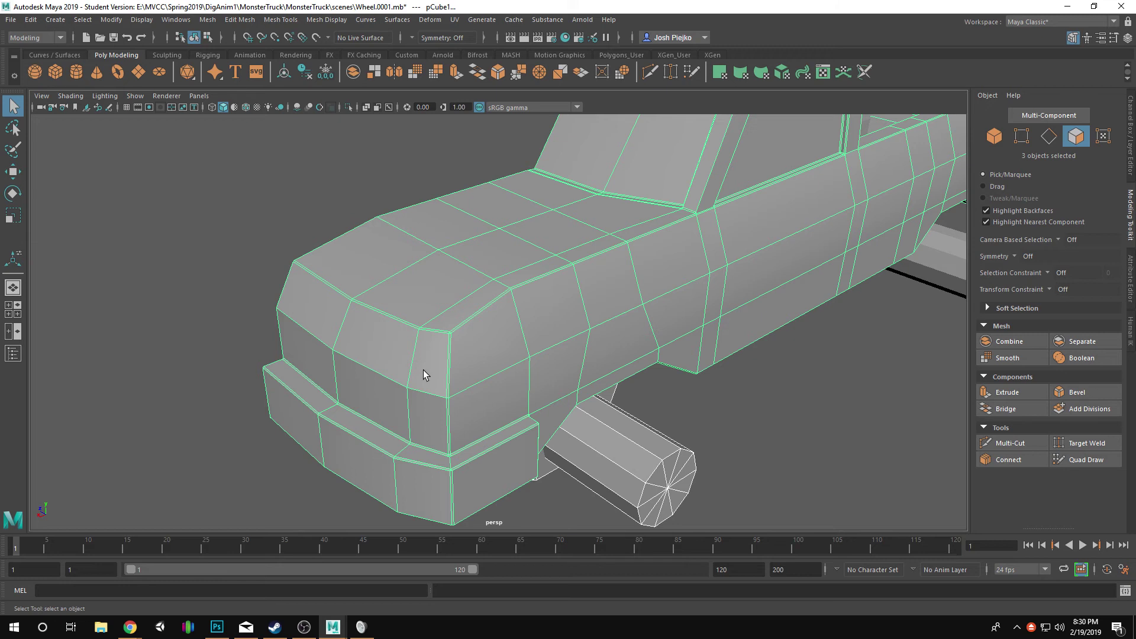
- Clear the selection and make the wheel layer visible to view the whole truck
alt+drag(424, 371, 490, 392)
alt+right_drag(322, 435, 261, 354)
alt+drag(261, 354, 712, 394)
click(723, 346)
click(1131, 160)
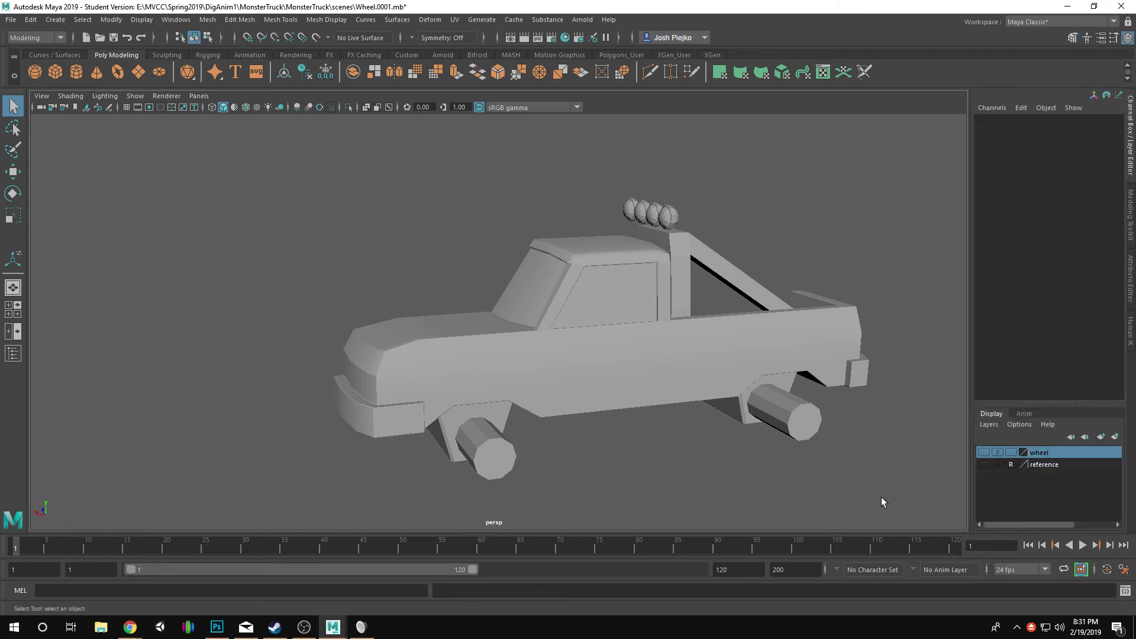
click(985, 452)
alt+drag(812, 464, 802, 444)
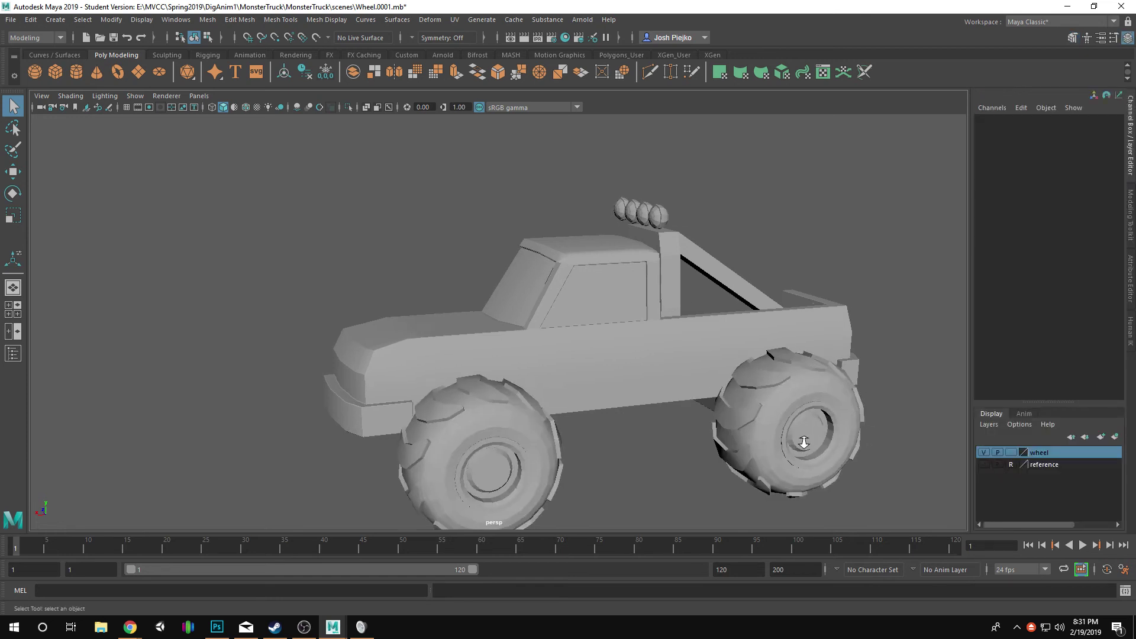
scroll(801, 444, down, 5)
drag(250, 136, 932, 613)
alt+drag(681, 408, 750, 442)
click(528, 314)
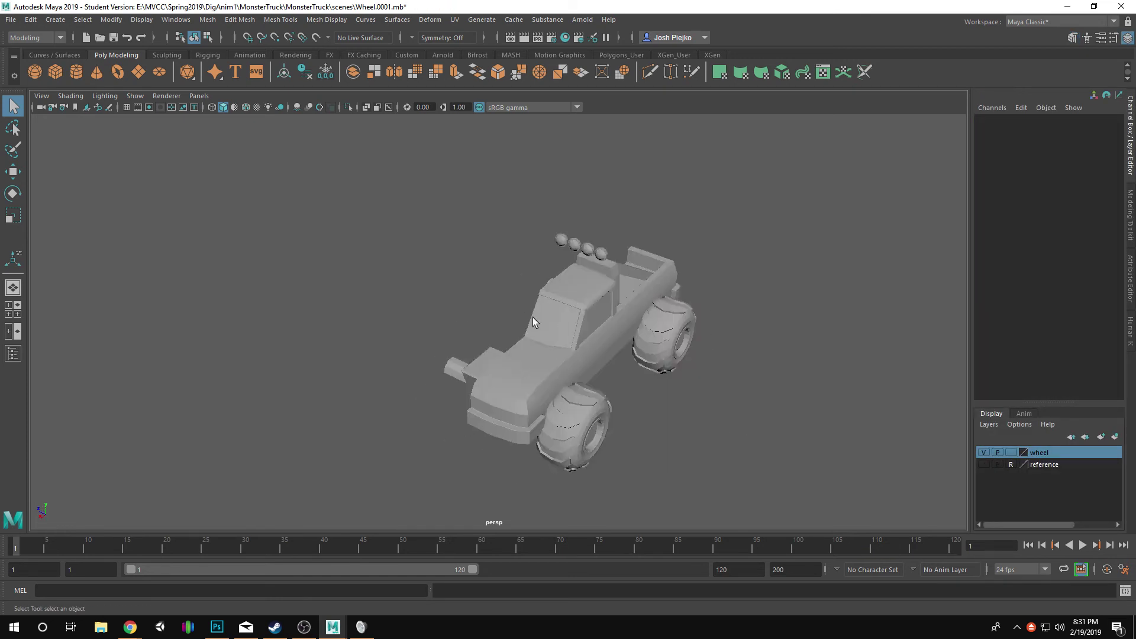
- Mirror the half truck body across the world Z axis with merged borders, and deselect it
scroll(533, 320, up, 5)
click(641, 351)
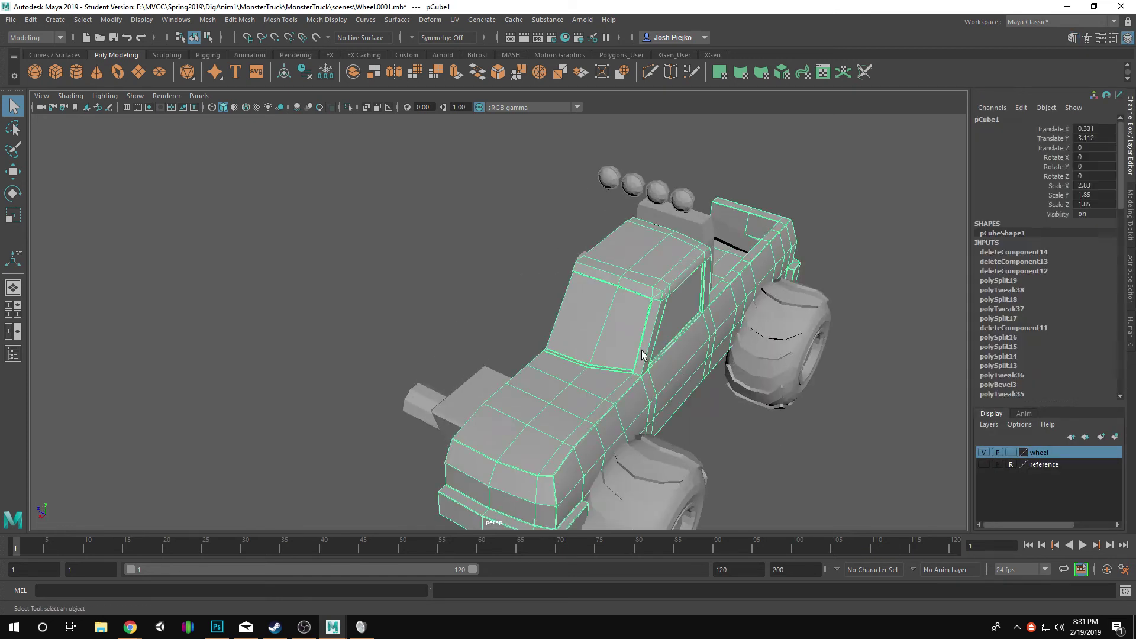
click(396, 71)
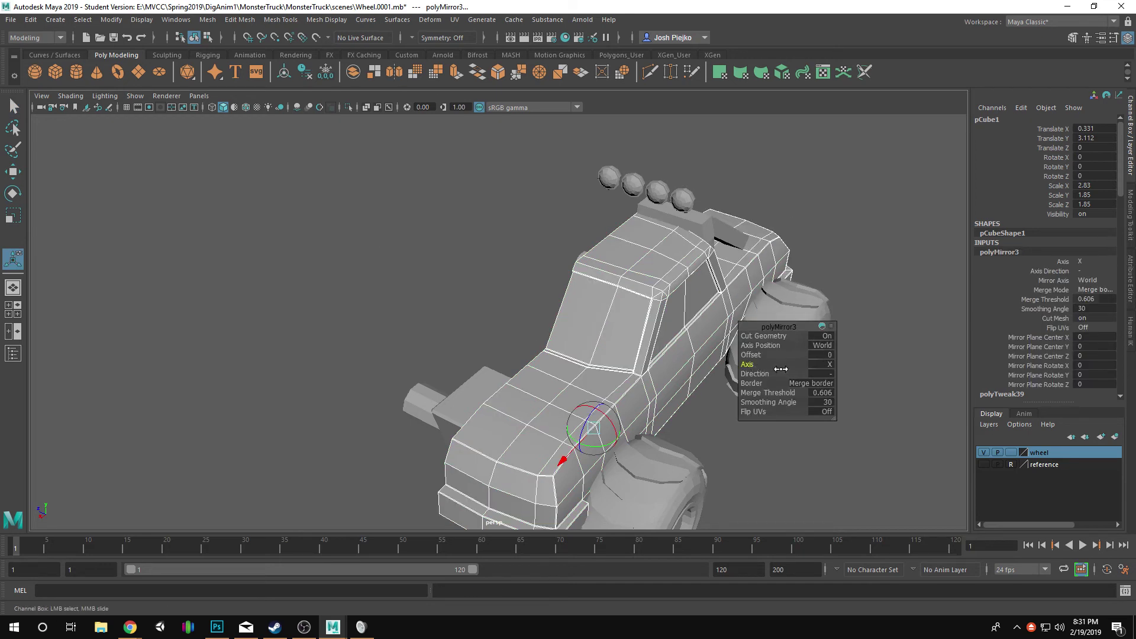
drag(781, 369, 971, 372)
alt+drag(547, 370, 738, 373)
alt+middle_drag(738, 372, 637, 382)
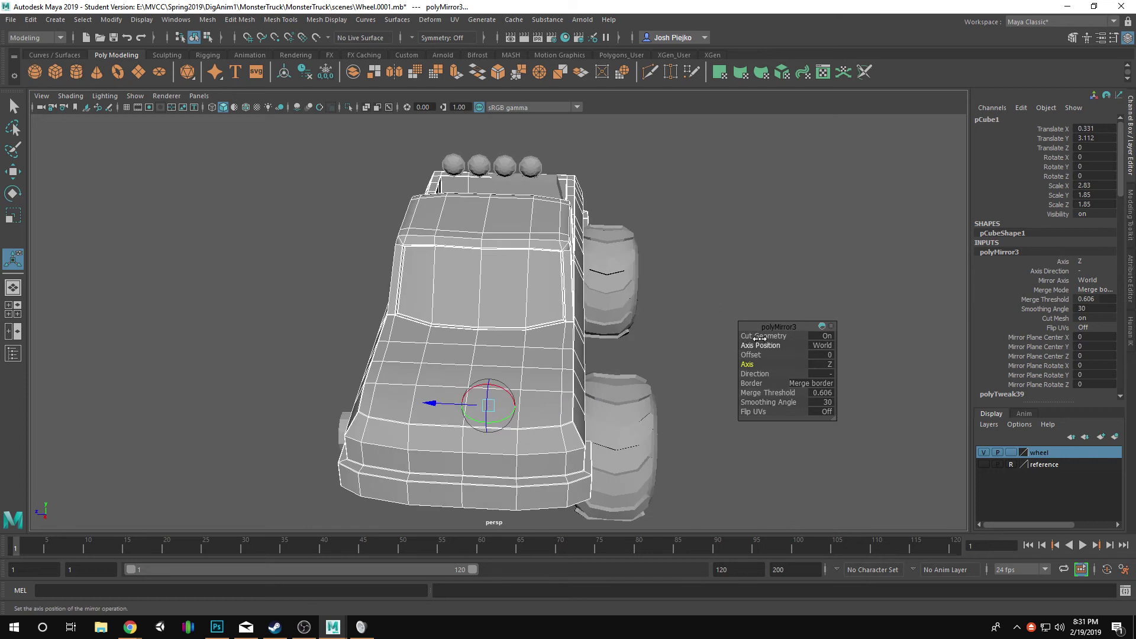
alt+right_drag(427, 338, 424, 296)
alt+drag(621, 361, 586, 356)
key(q)
click(780, 293)
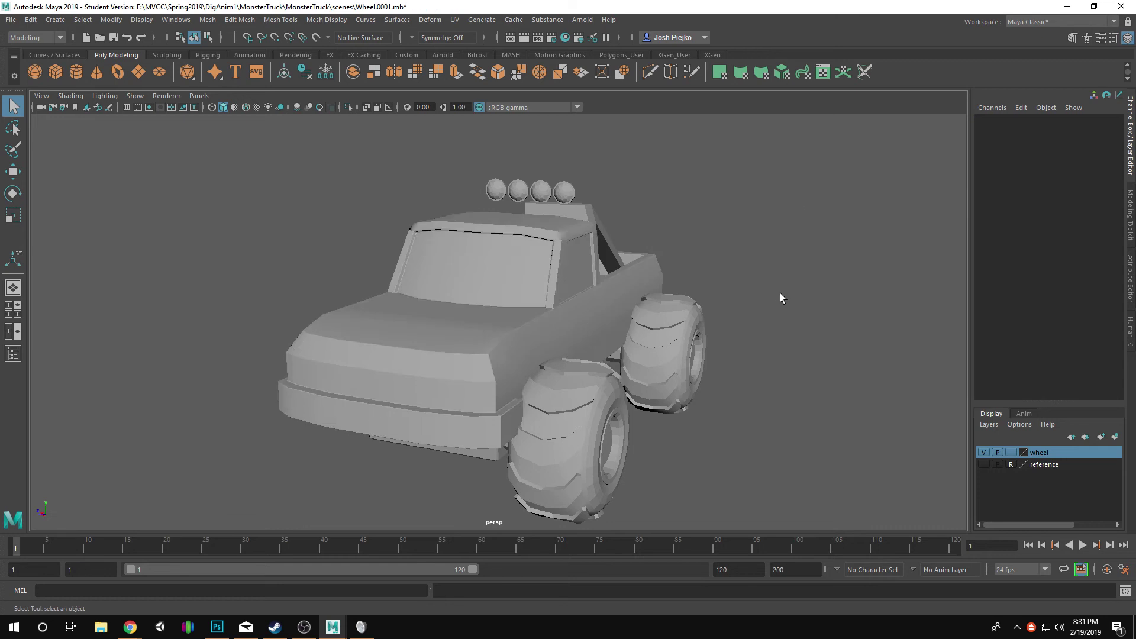
- Try to mirror the roll bar behind the cab along the Z axis, switching the axis position from World to Object
alt+drag(773, 289, 640, 230)
click(652, 239)
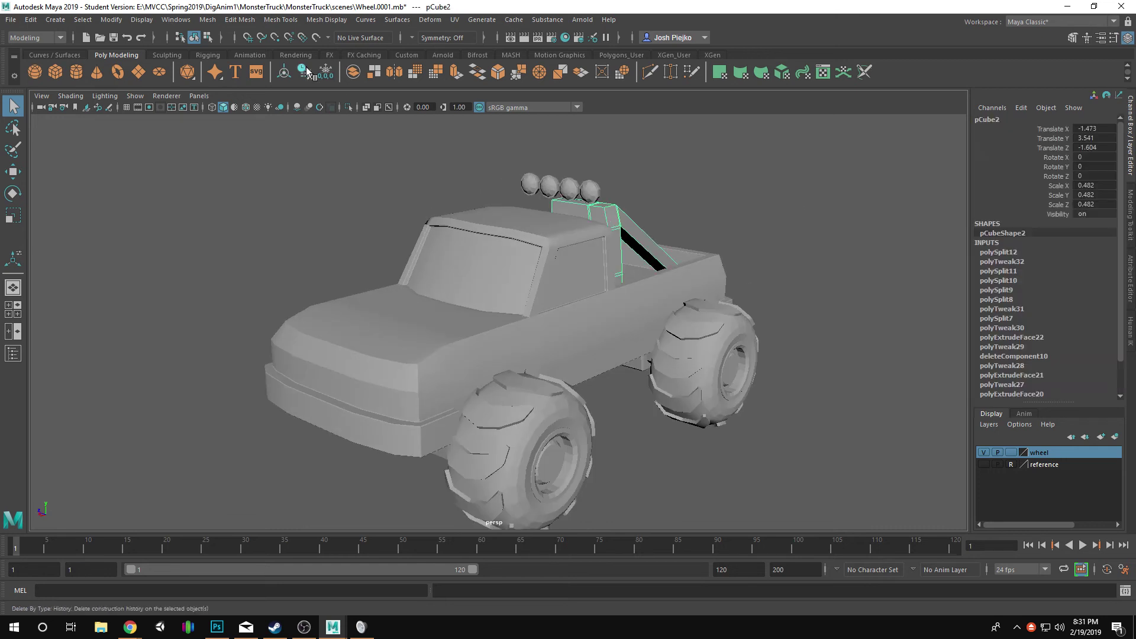
click(394, 71)
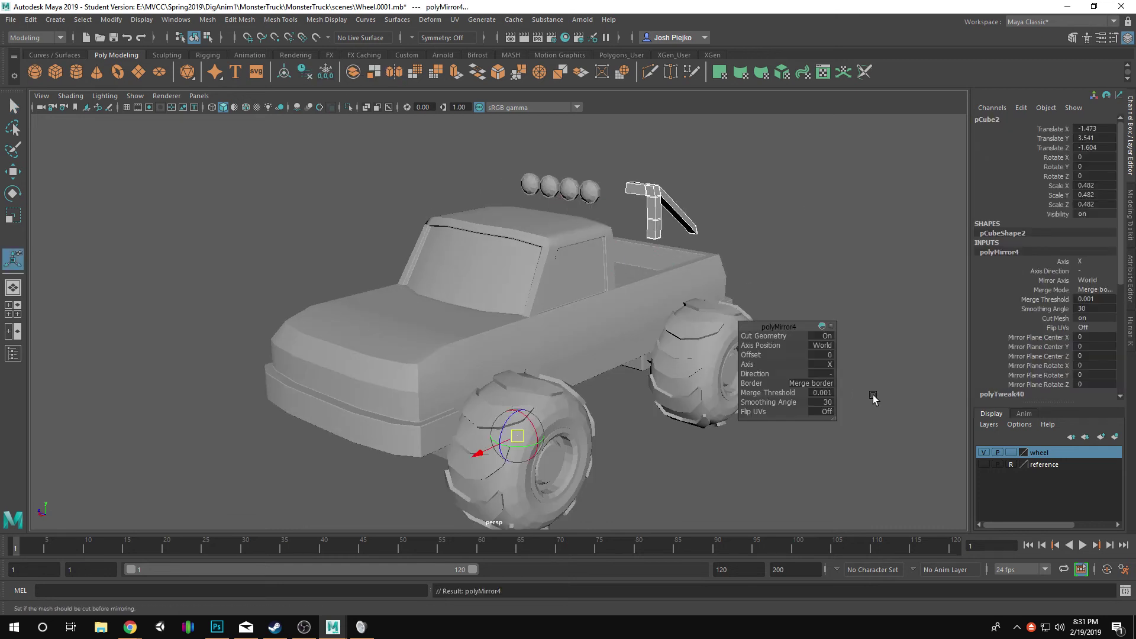
drag(758, 364, 899, 369)
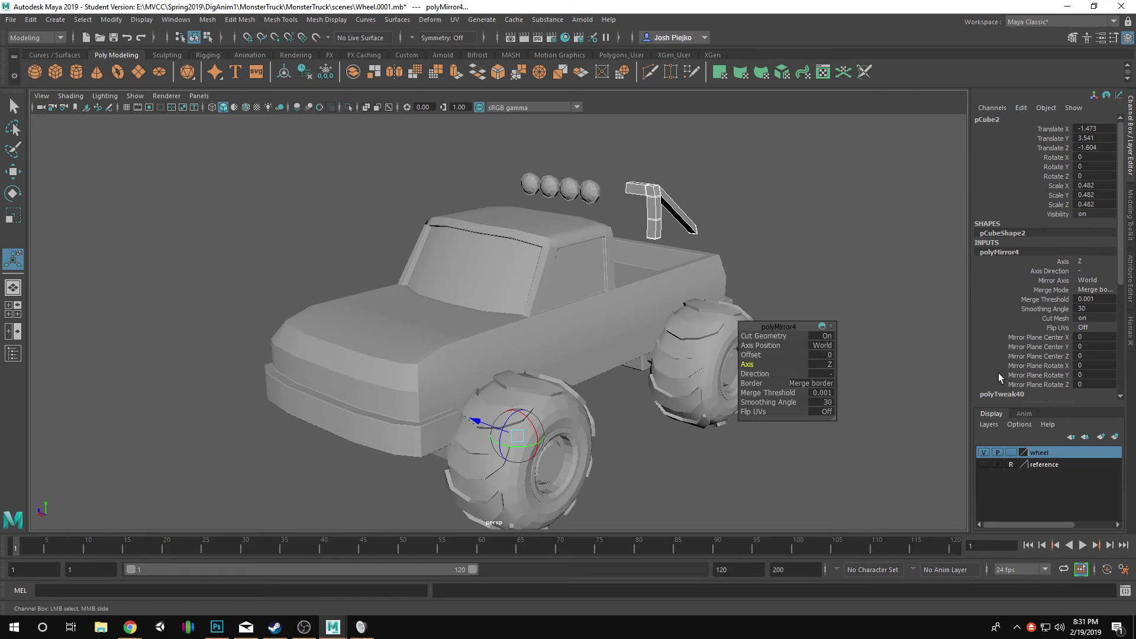
alt+drag(549, 268, 627, 320)
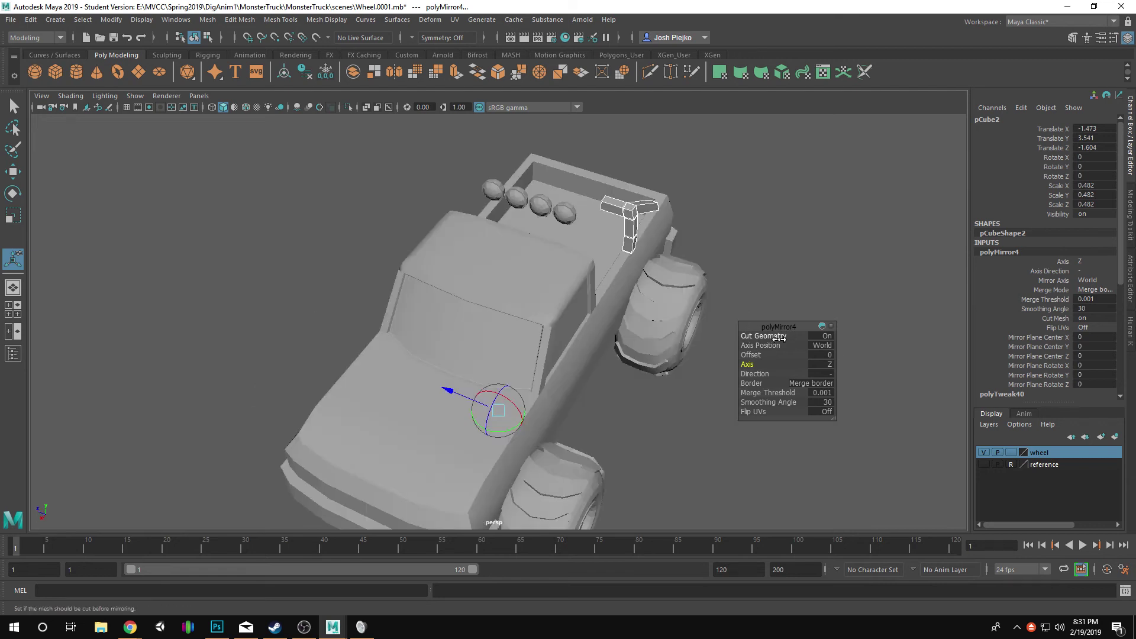
drag(877, 345, 685, 336)
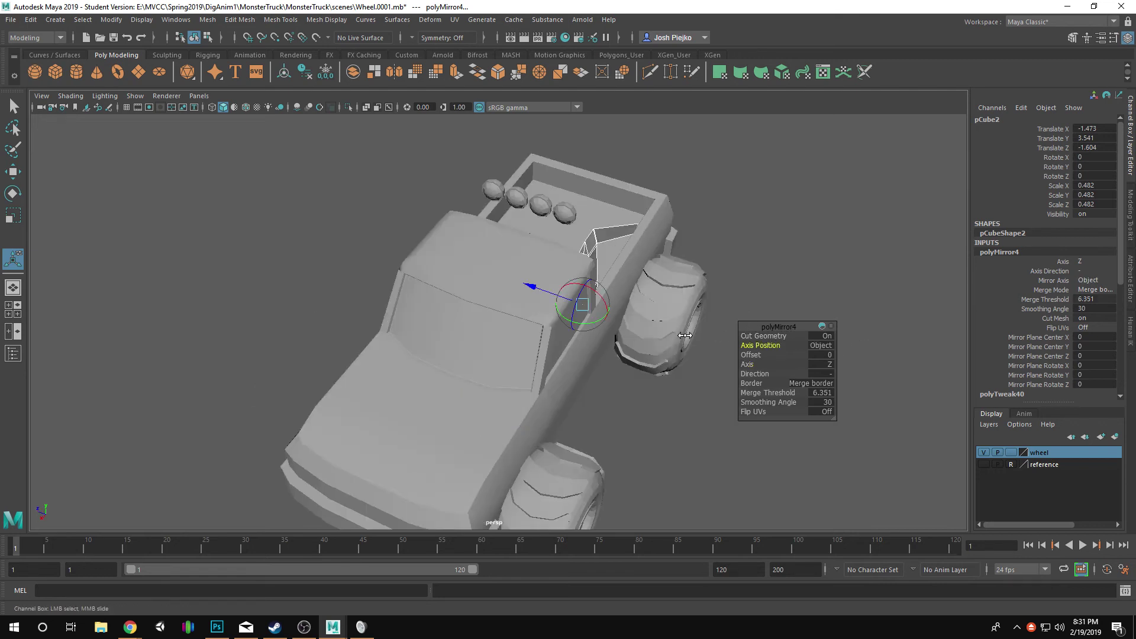
- Undo the roll bar's axis position change and its mirror operation
alt+drag(617, 293, 453, 327)
key(ctrl+z)
alt+drag(474, 398, 498, 394)
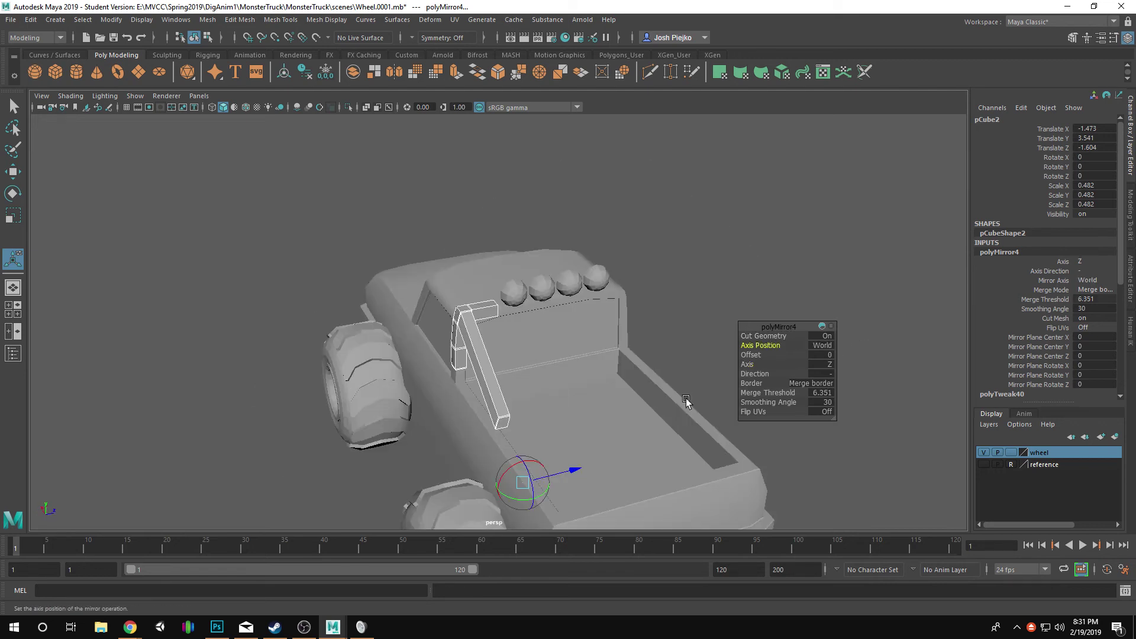
key(w)
alt+drag(655, 407, 393, 432)
key(ctrl+z)
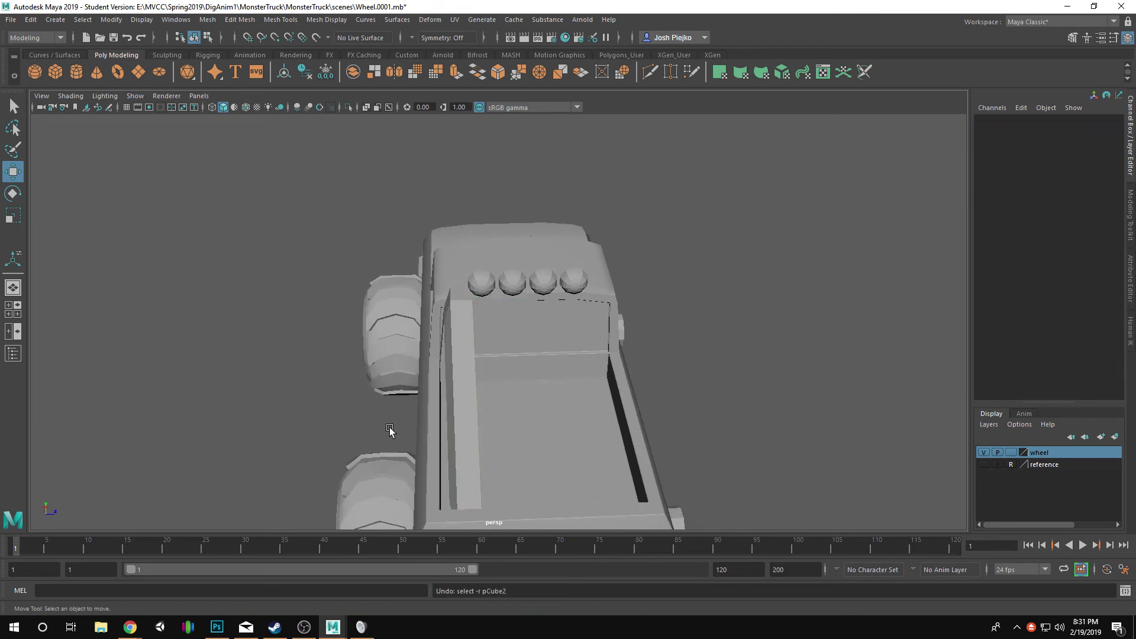
- Select the roll bar and move its pivot to the inner end of its crossbar at the truck's centre line
click(454, 353)
alt+drag(455, 353, 526, 306)
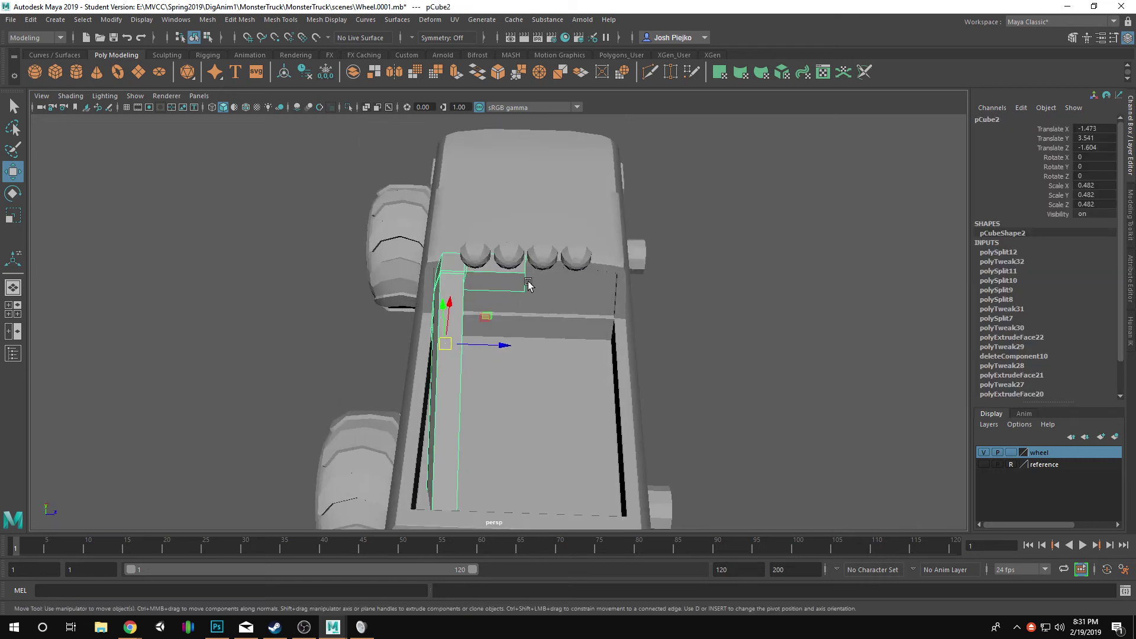
key(d)
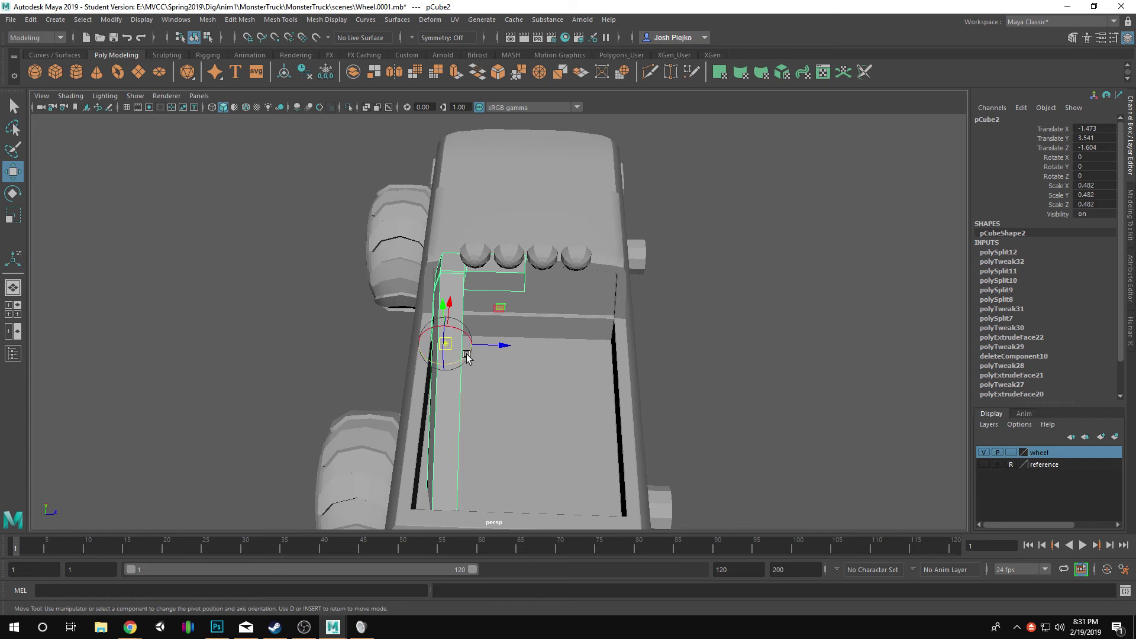
drag(462, 333, 525, 277)
key(d)
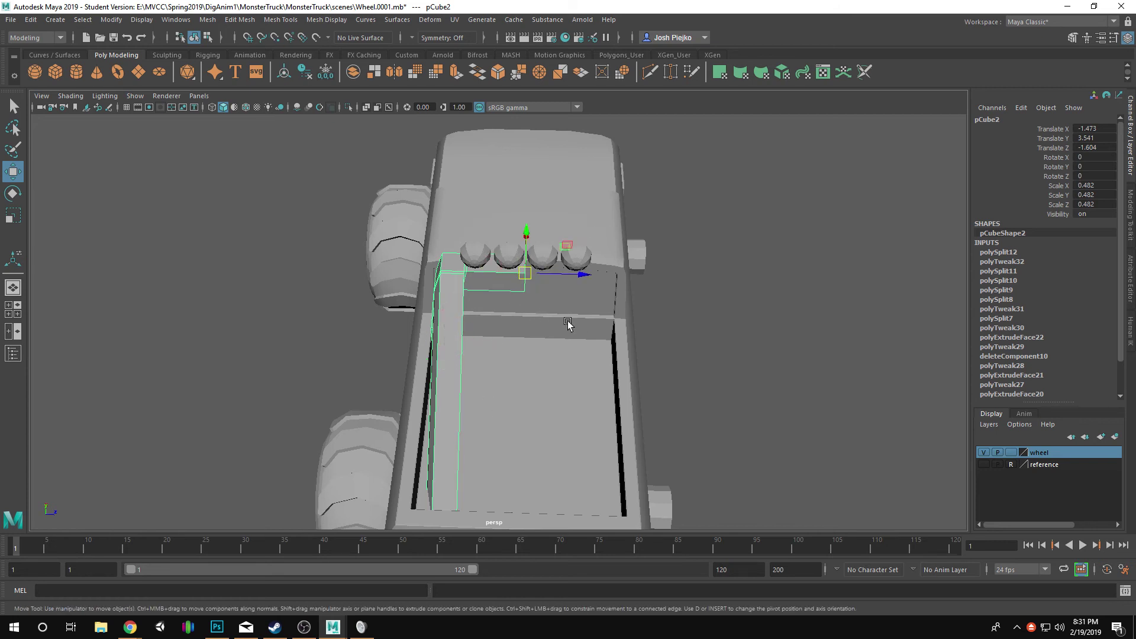
alt+drag(568, 322, 430, 312)
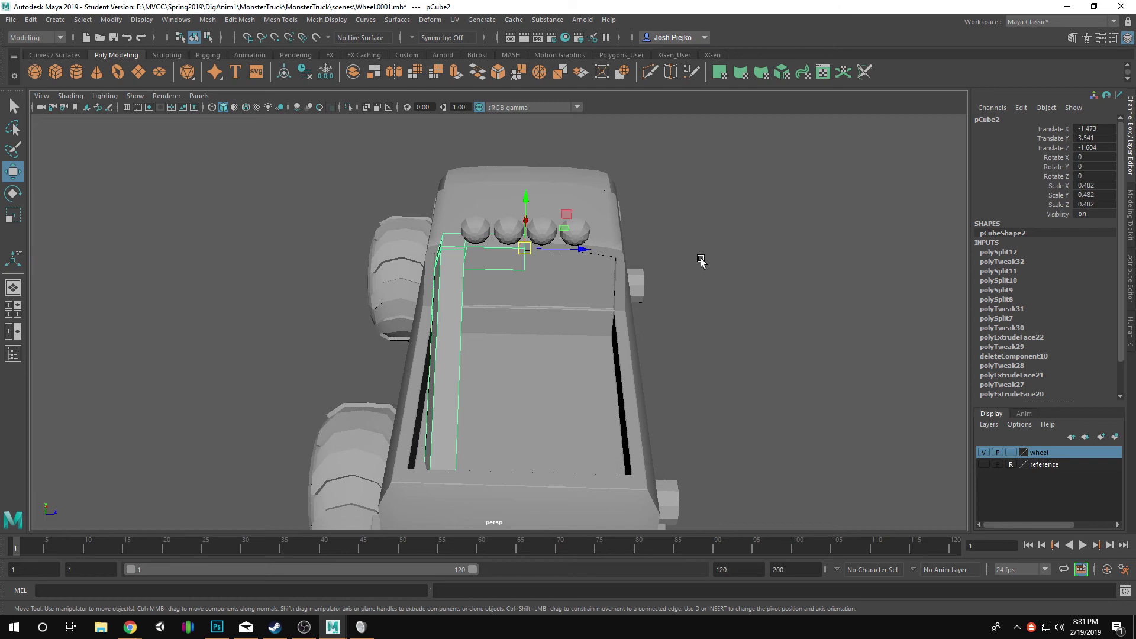
- Mirror the roll bar across the world Z axis with cut geometry off, merged borders and a merge threshold of 2.025
alt+drag(701, 261, 599, 292)
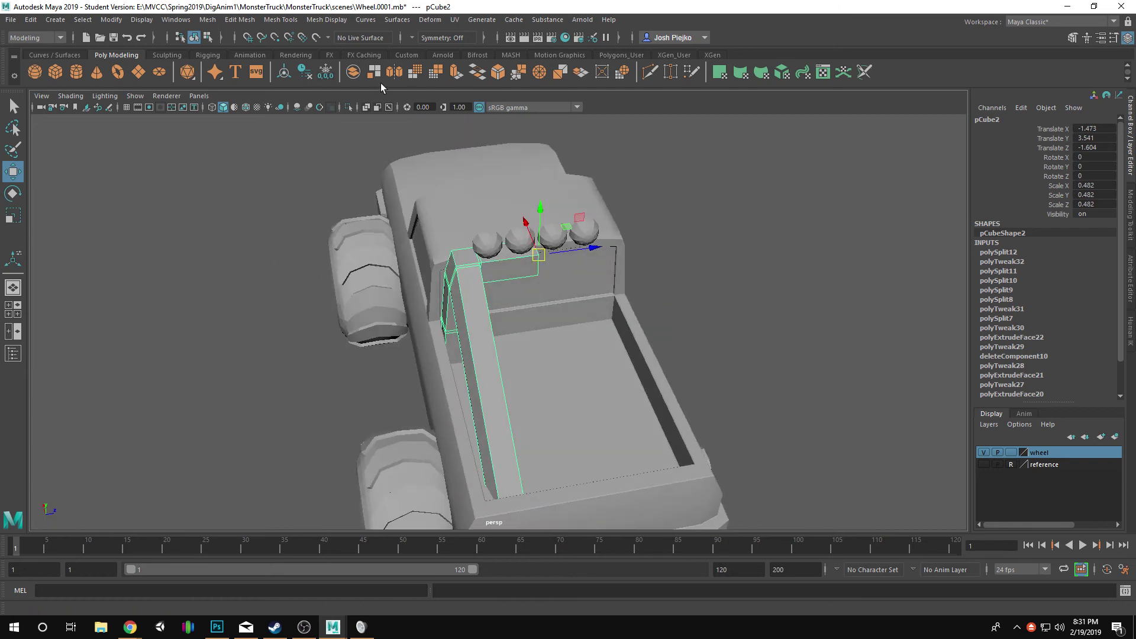
click(394, 71)
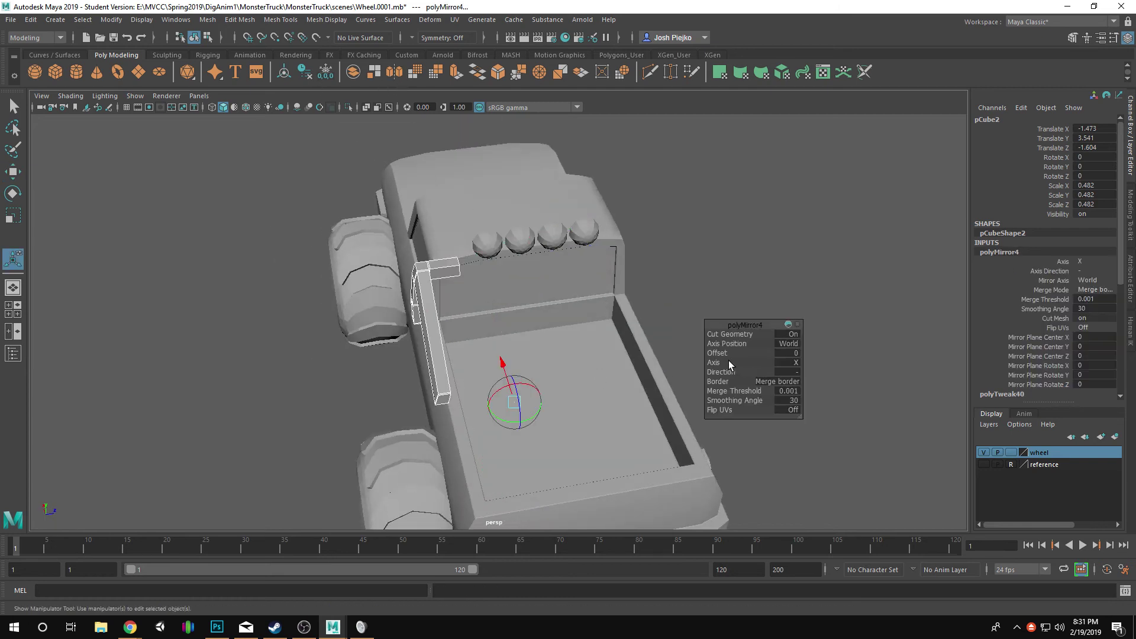
click(729, 361)
middle_drag(730, 360, 955, 367)
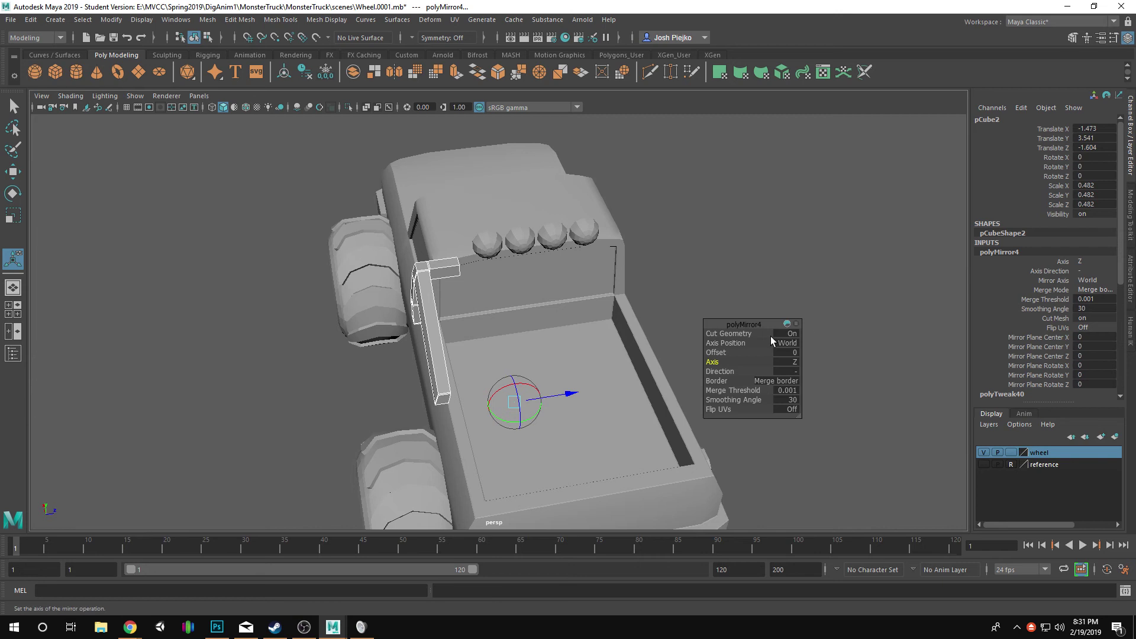
click(737, 333)
alt+drag(613, 325, 501, 261)
- Try moving the vertex at the middle of the mirrored roll bar's crossbar, undo the move, and leave component mode
key(q)
scroll(485, 180, up, 5)
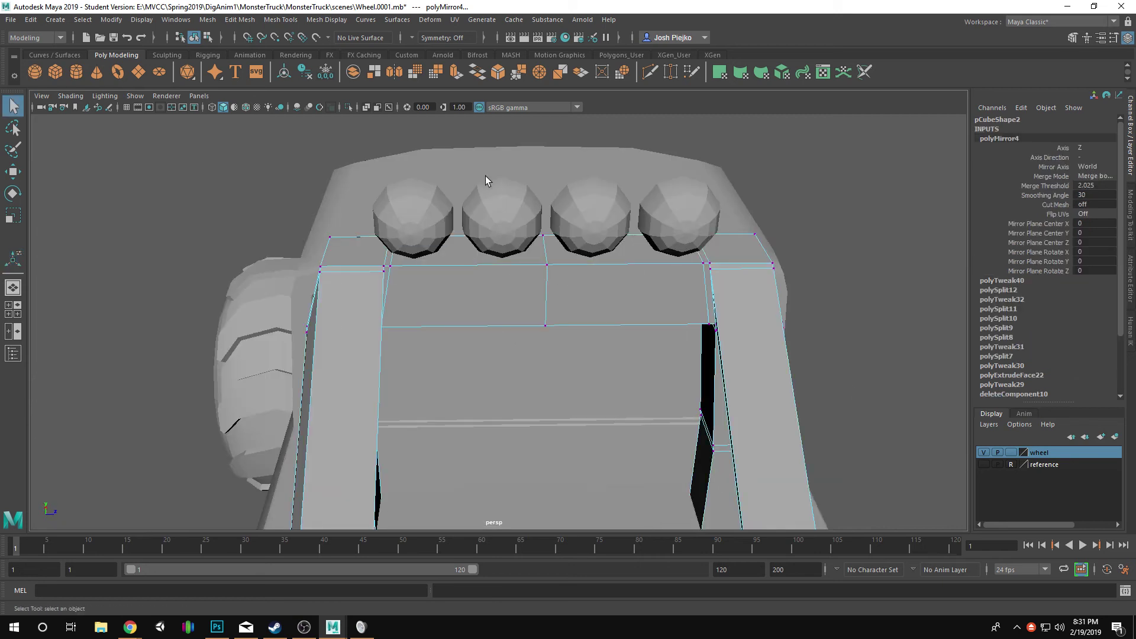
click(546, 265)
key(w)
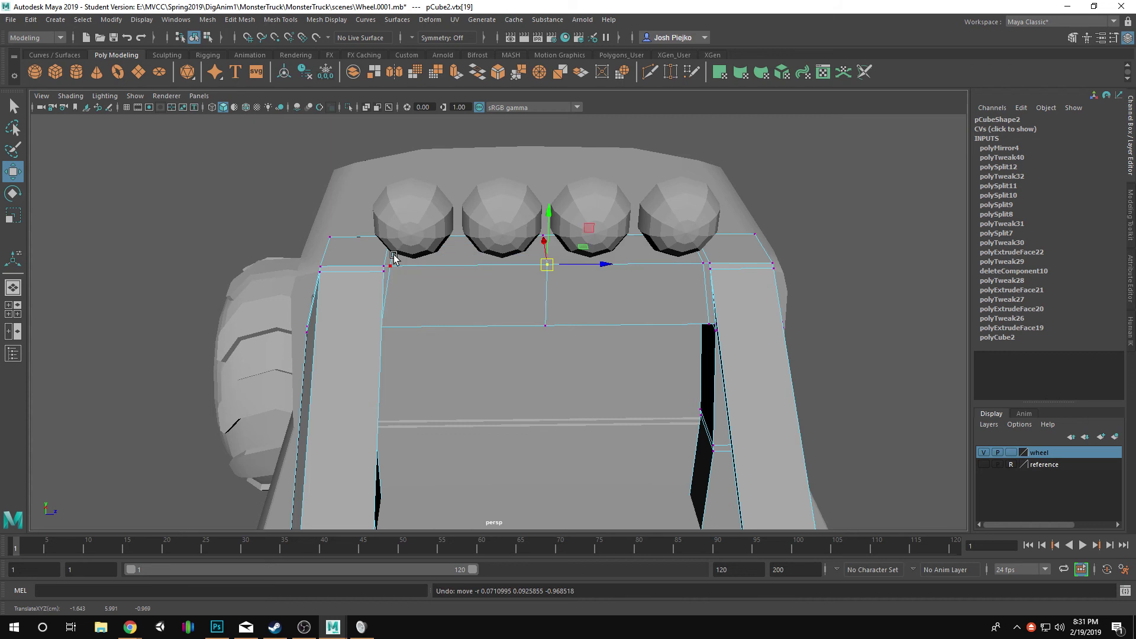
alt+drag(393, 253, 622, 272)
key(F8)
alt+right_drag(621, 272, 378, 216)
- Combine the truck body, roll bar, lights and undercarriage into one mesh, leaving the wheels out, and deselect it
click(531, 176)
drag(274, 189, 840, 553)
alt+right_drag(473, 363, 792, 424)
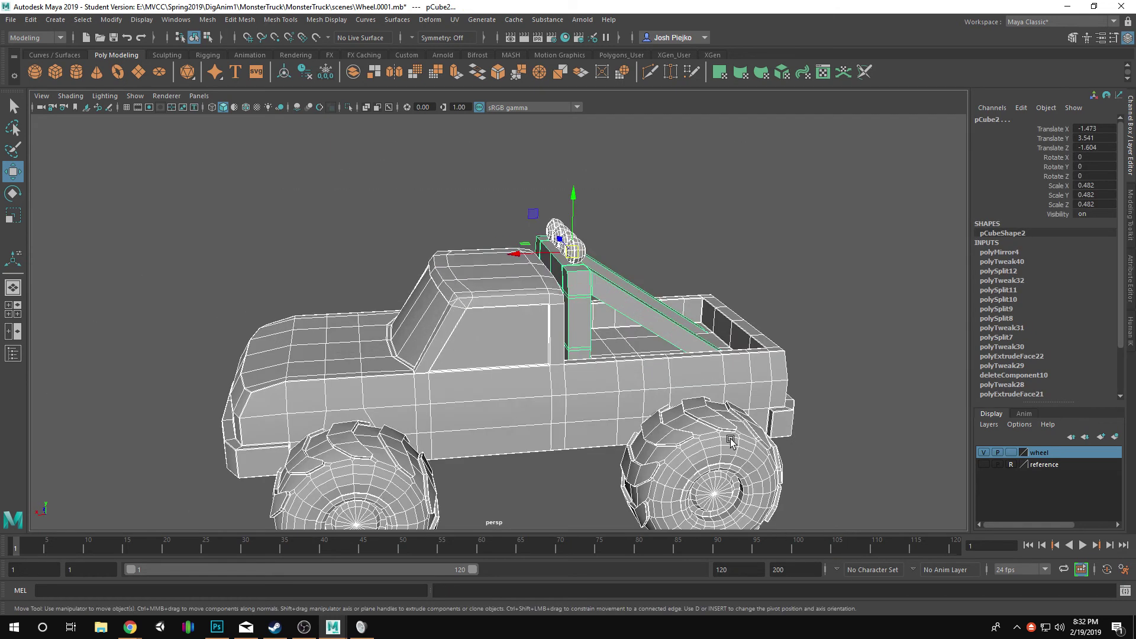
alt+drag(728, 438, 847, 428)
alt+right_drag(847, 427, 597, 390)
alt+drag(451, 214, 388, 213)
drag(379, 174, 563, 470)
ctrl+click(595, 413)
ctrl+click(607, 461)
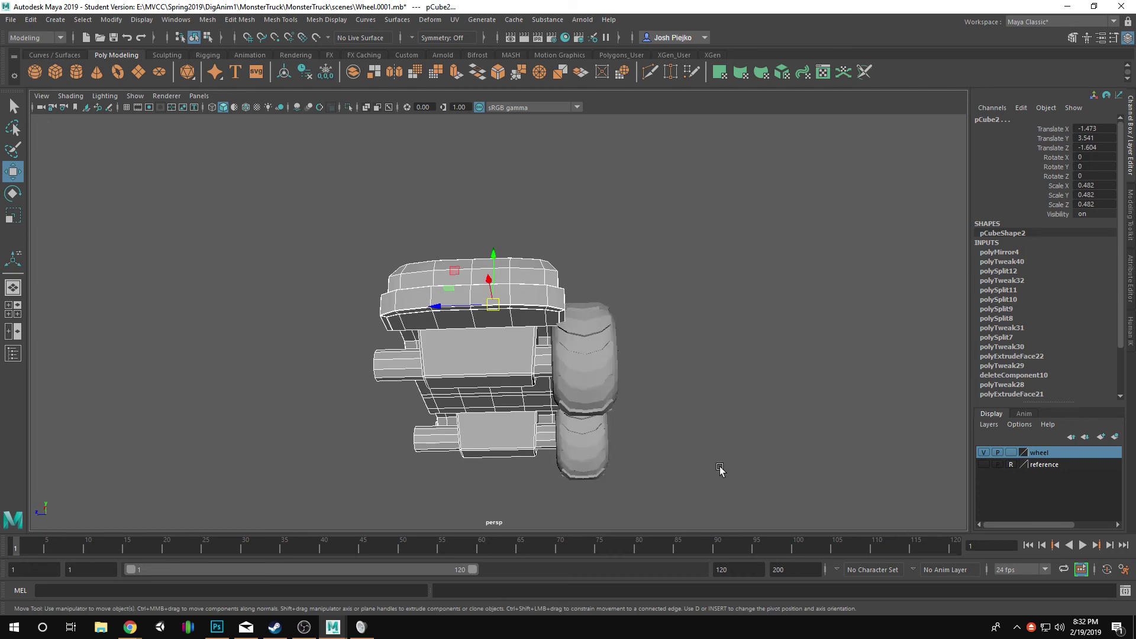
alt+drag(720, 466, 639, 500)
click(207, 20)
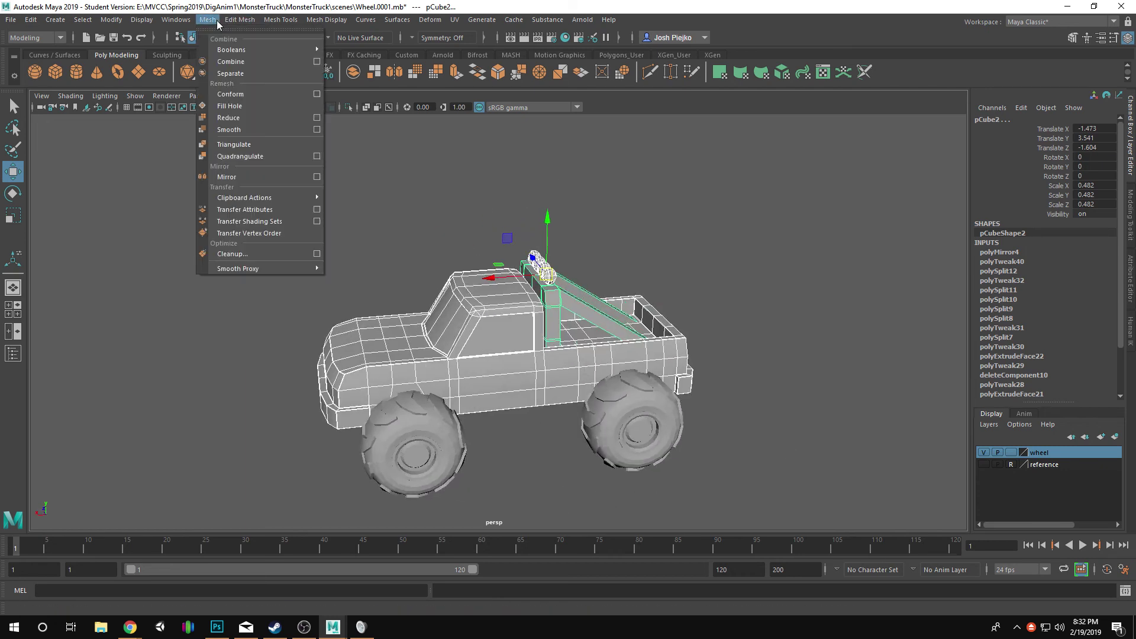
click(237, 63)
alt+drag(371, 223, 432, 225)
click(672, 325)
- Try to mirror the front and rear wheels as separate objects across the world Z axis with cut geometry off
alt+drag(672, 325, 567, 276)
click(565, 328)
alt+middle_drag(567, 276, 558, 243)
alt+drag(520, 321, 514, 290)
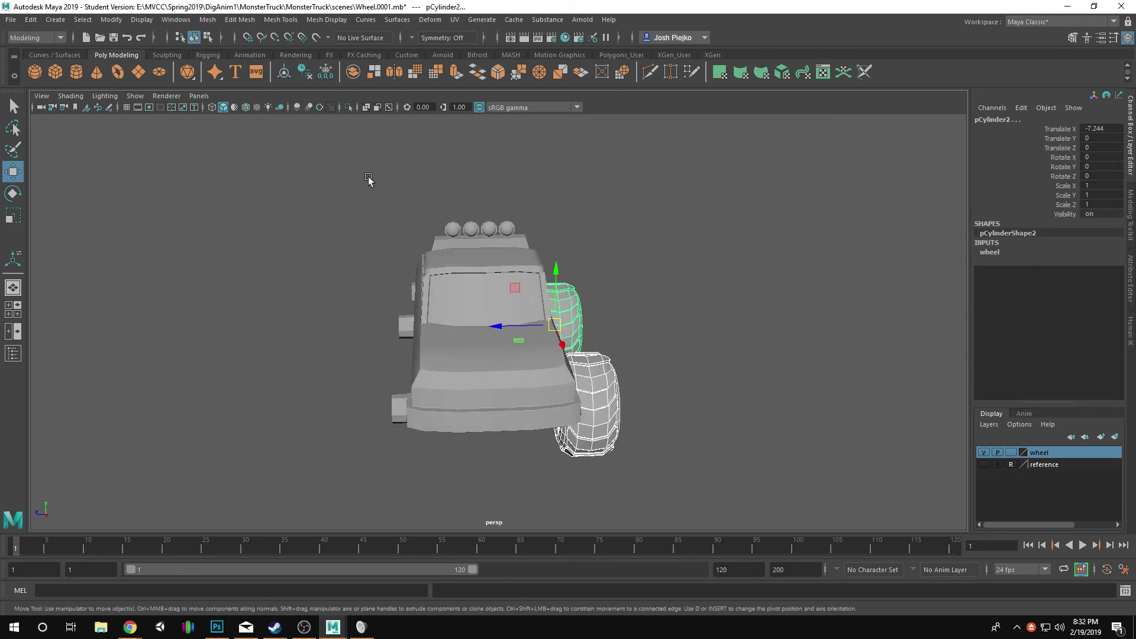
click(390, 78)
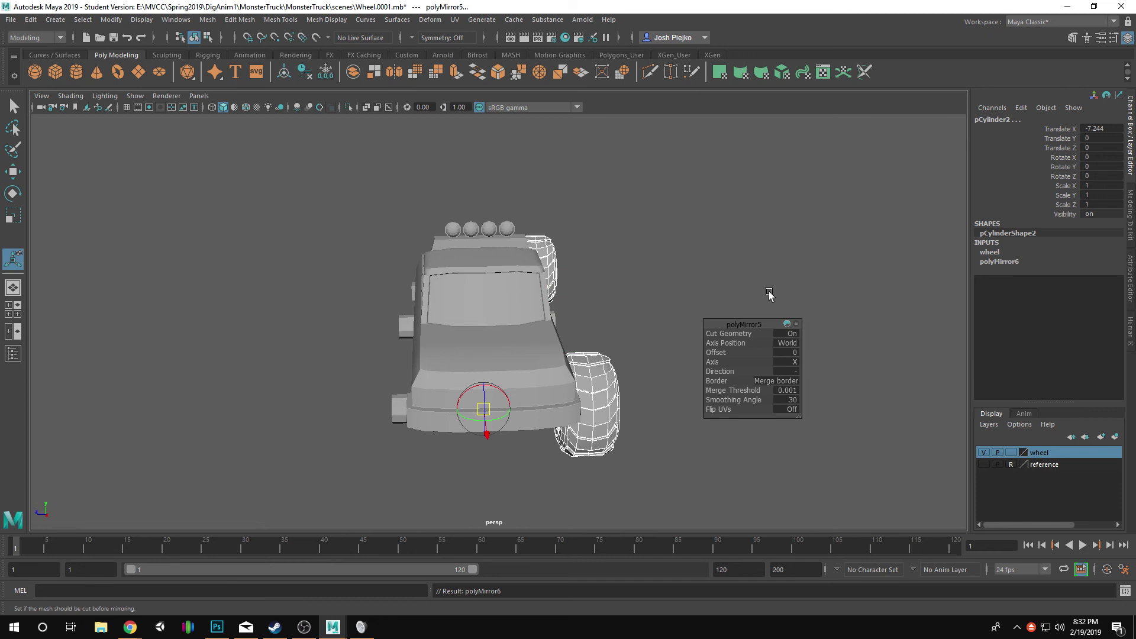
alt+drag(491, 335, 515, 355)
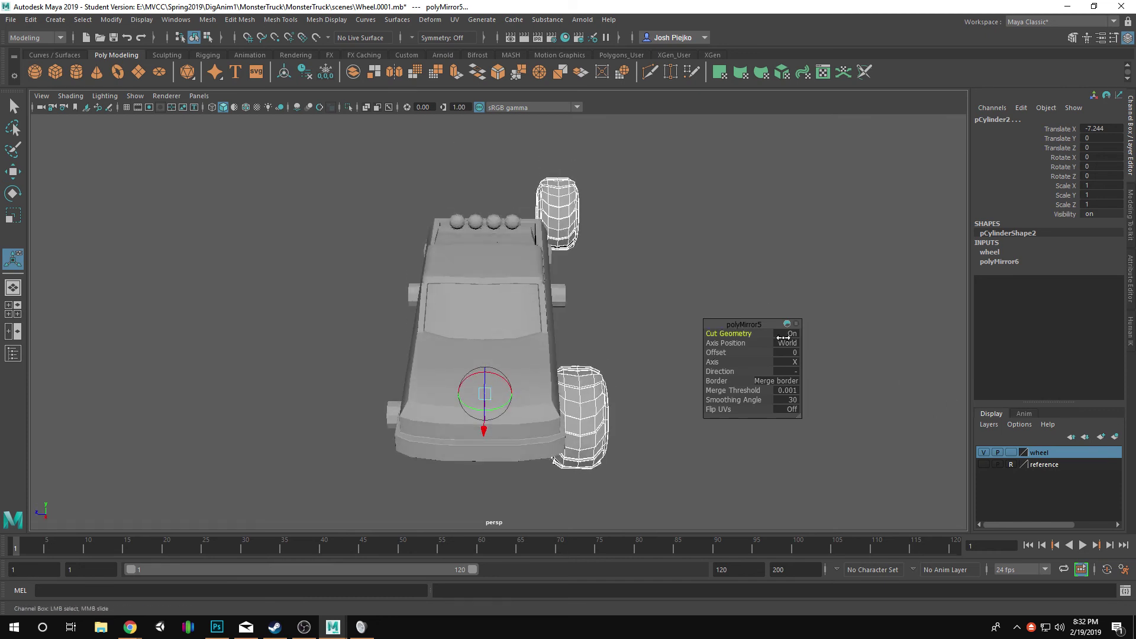
drag(783, 337, 620, 313)
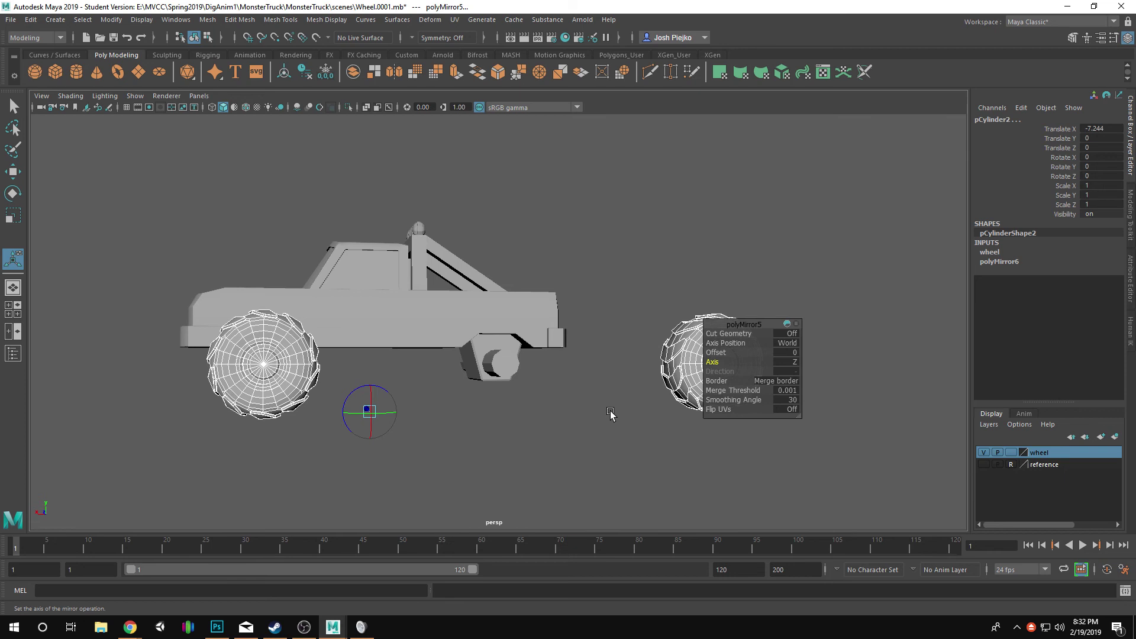
alt+drag(611, 413, 819, 362)
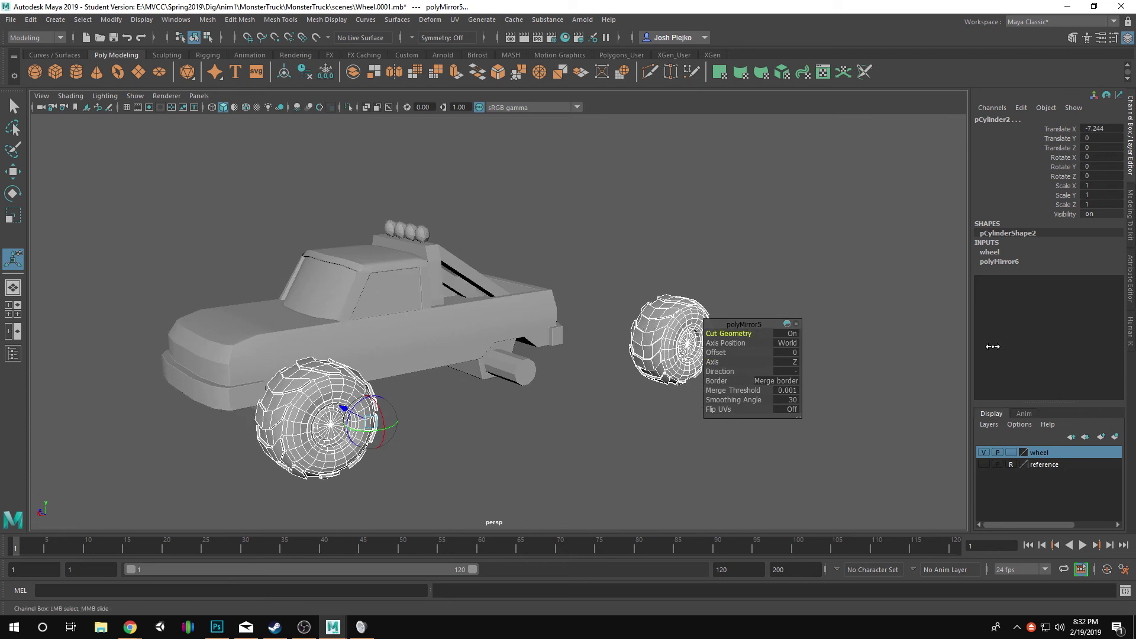
- Undo the mirror operations on the two separate wheels
key(ctrl+z)
key(ctrl+z)
key(ctrl+z)
key(ctrl+z)
key(ctrl+z)
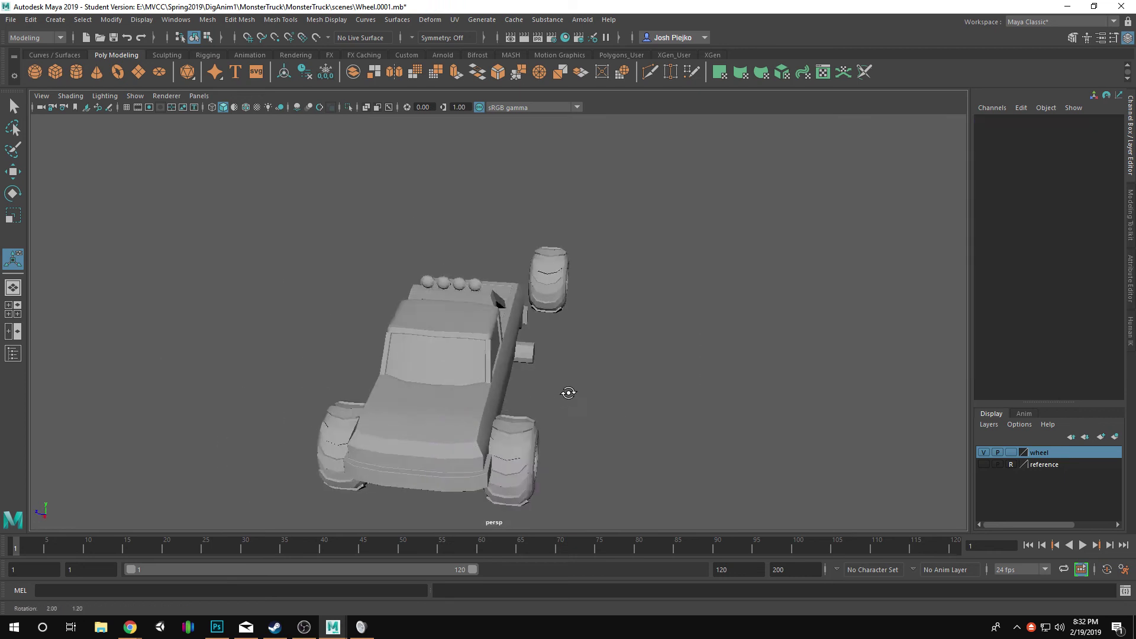
key(ctrl+z)
key(ctrl+z)
key(ctrl+z)
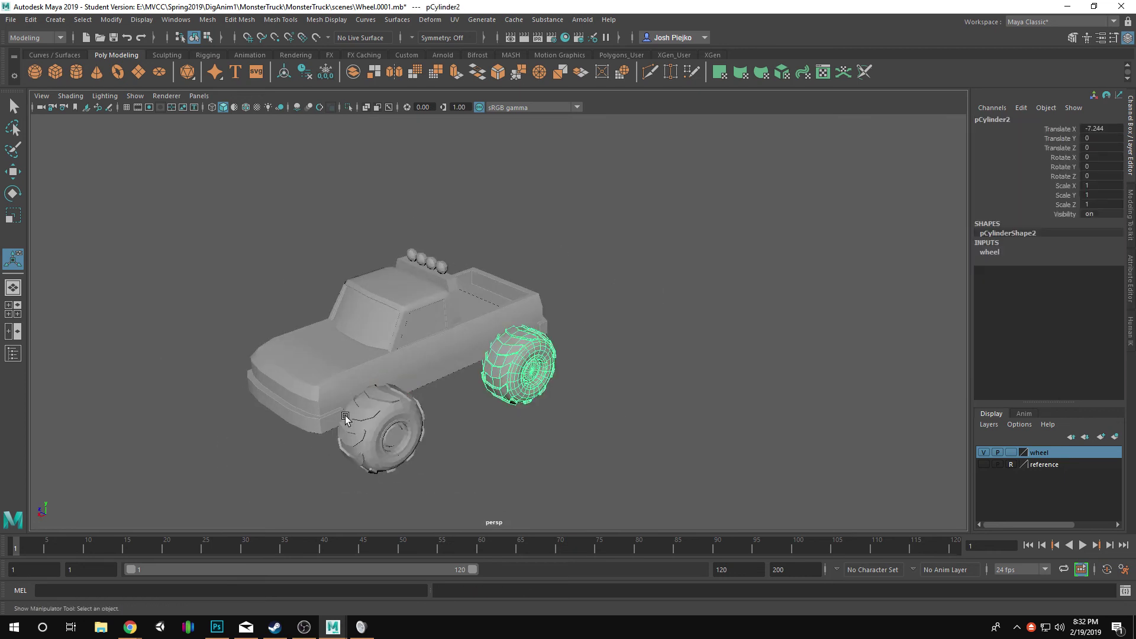
key(ctrl+z)
key(ctrl+z)
key(ctrl+z)
key(ctrl+z)
key(ctrl+z)
key(ctrl+z)
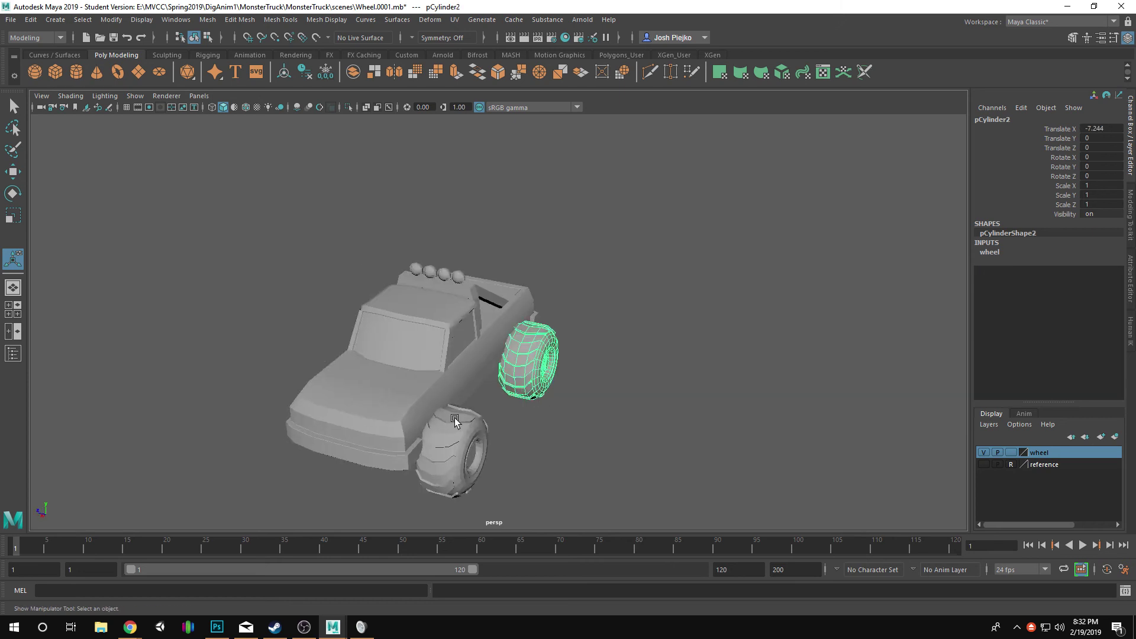
- Combine the front and rear wheels into a single mesh
alt+middle_drag(599, 398, 613, 385)
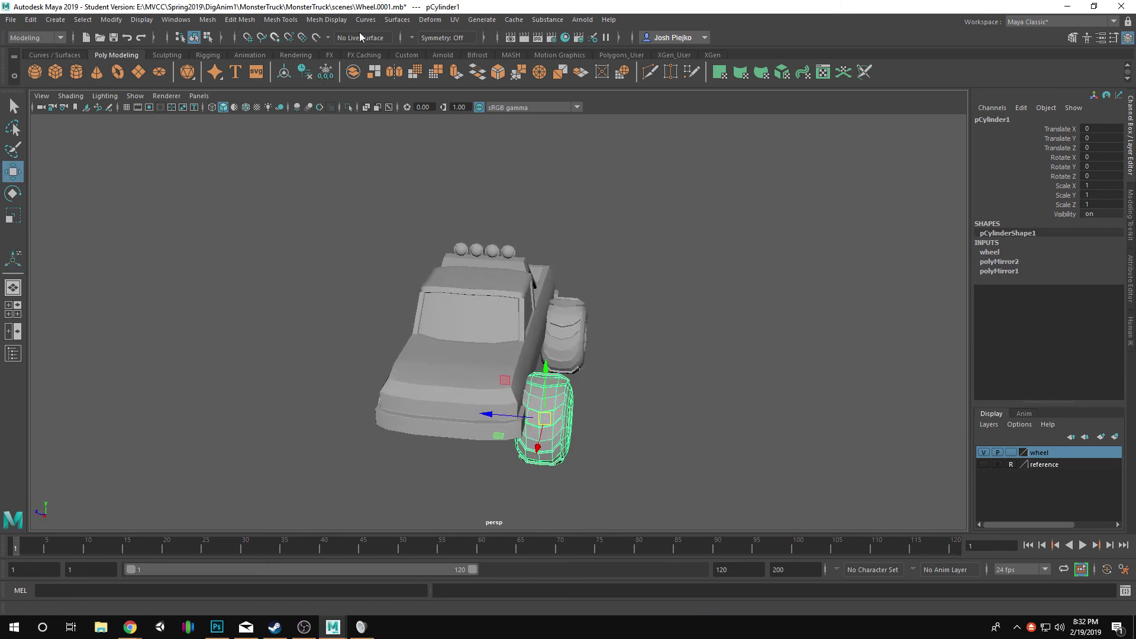
alt+drag(499, 306, 406, 198)
shift+click(559, 341)
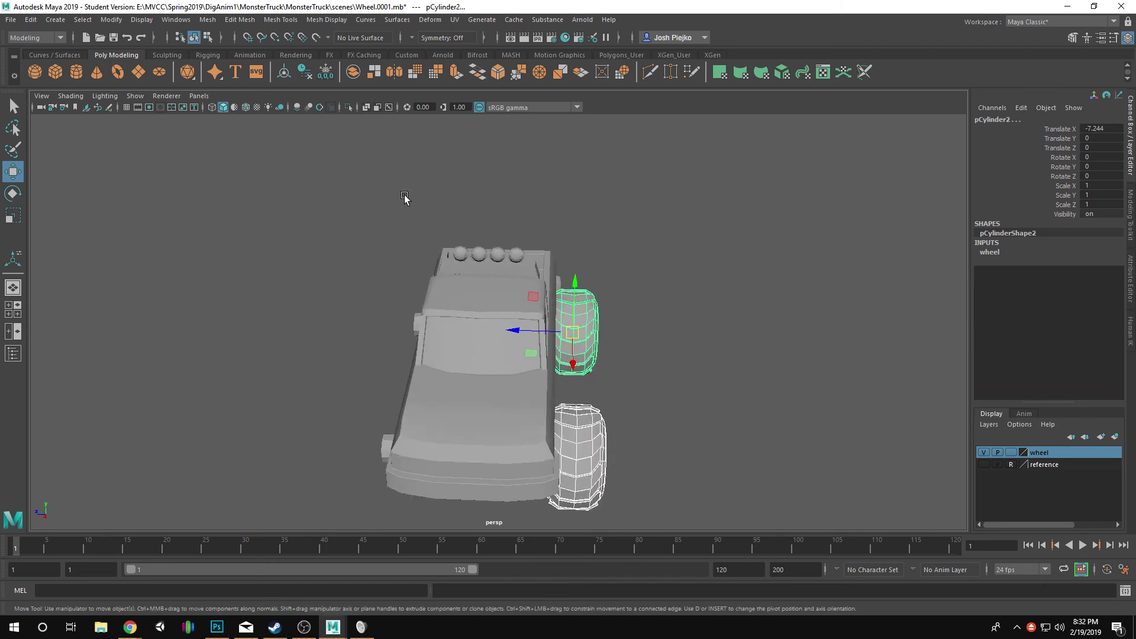
click(208, 20)
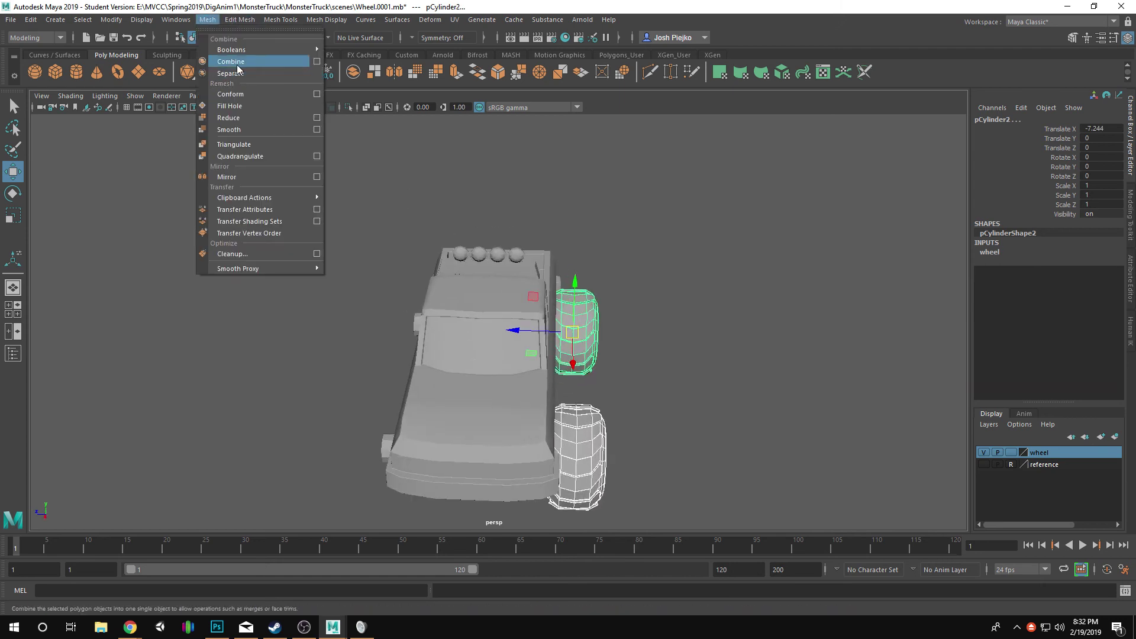
- Mirror the combined wheels to the truck's other side across the world Z axis with cut geometry off
click(226, 177)
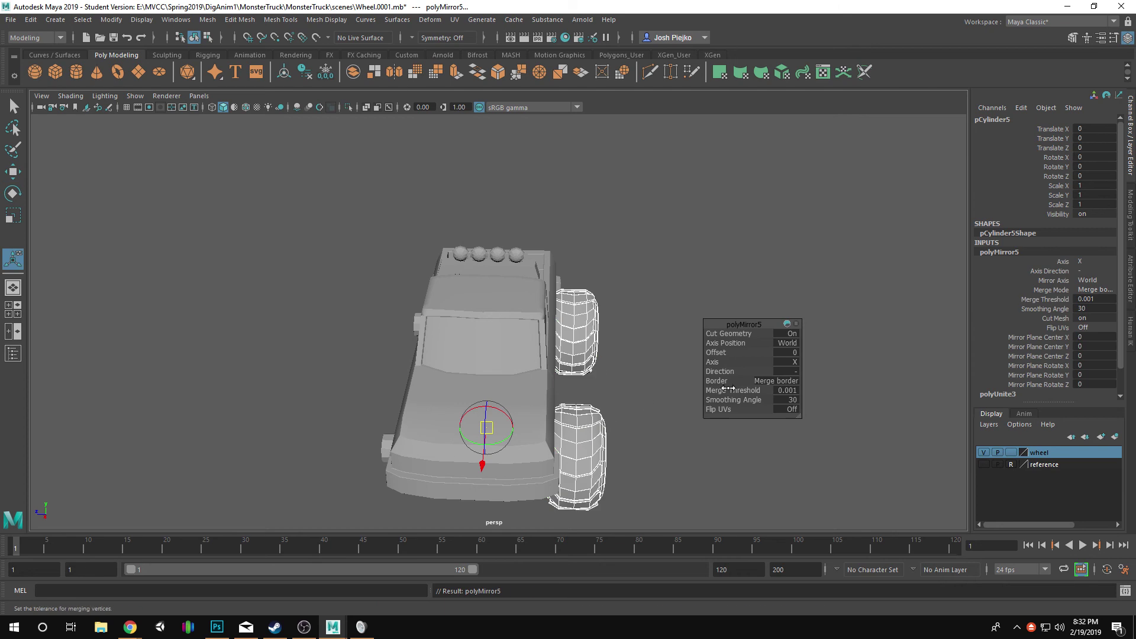
drag(719, 367, 873, 370)
drag(716, 361, 823, 347)
drag(734, 335, 452, 327)
click(672, 259)
mouse_move(660, 322)
alt+mouse_down()
mouse_move(672, 259)
mouse_move(657, 309)
alt+mouse_up()
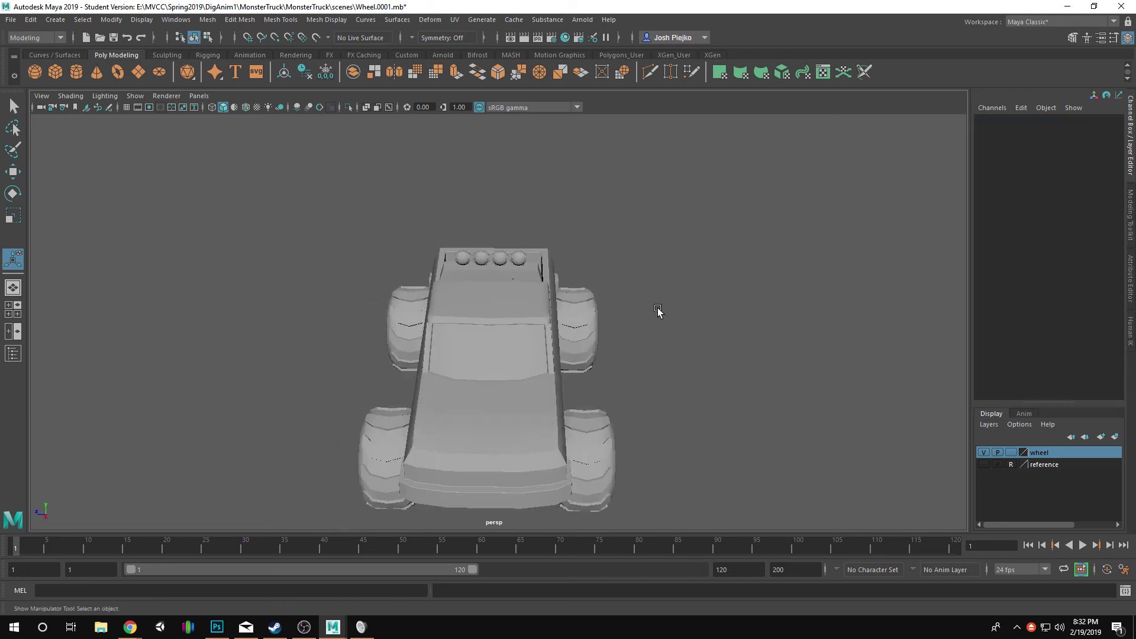
- Separate the combined wheel mesh into individual wheels and deselect them
click(561, 334)
click(211, 21)
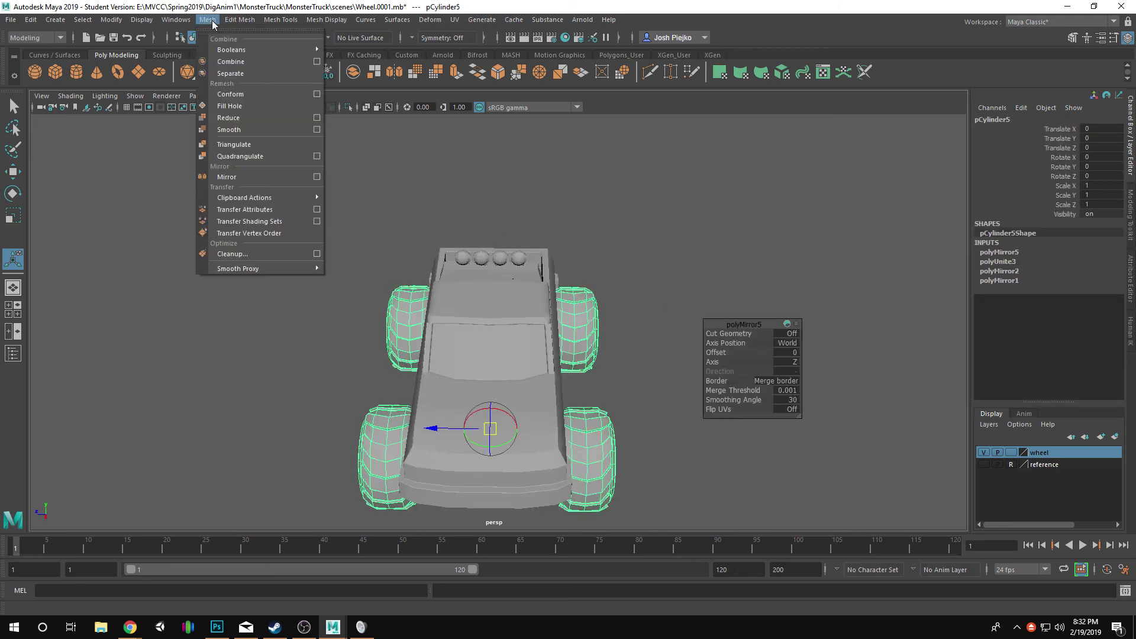
click(230, 74)
click(429, 167)
alt+drag(615, 355, 507, 332)
alt+middle_drag(332, 404, 439, 370)
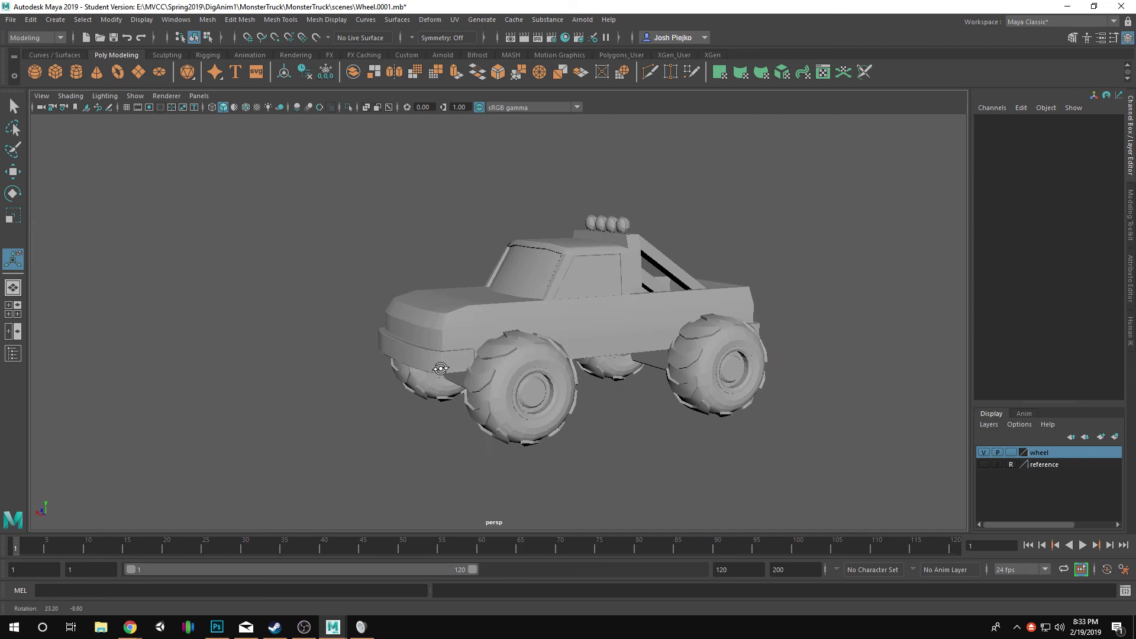
- Rename the combined truck body as truckBody
alt+drag(439, 370, 411, 318)
click(515, 309)
double_click(994, 119)
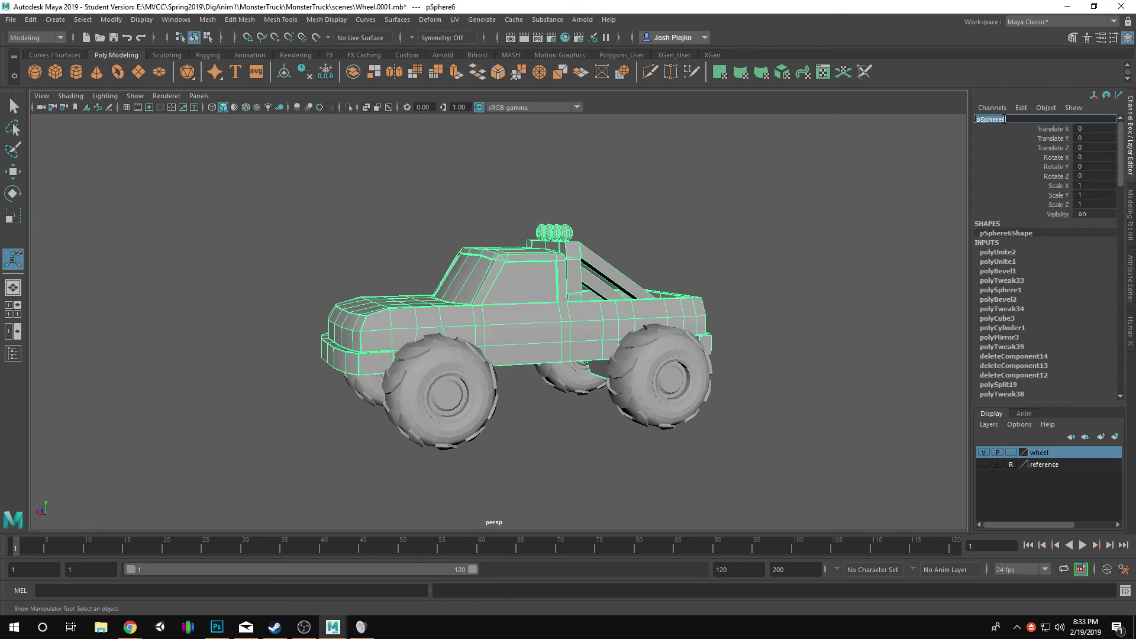
text(truckBody)
key(Return)
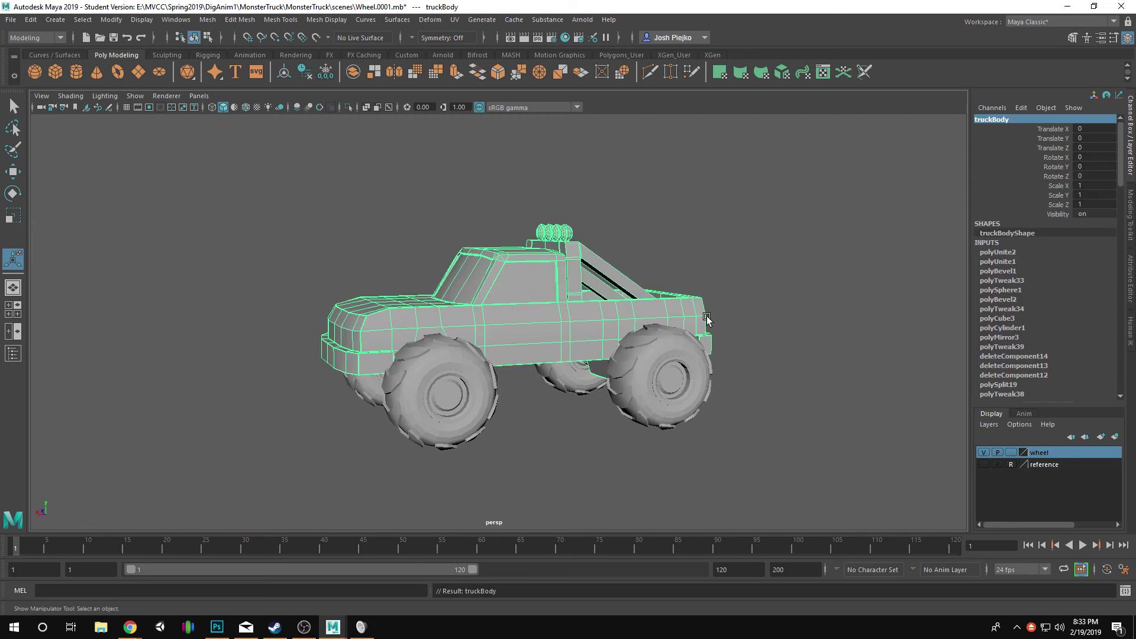
- Rename the left front wheel as wheelLF
alt+drag(515, 391, 460, 373)
click(398, 360)
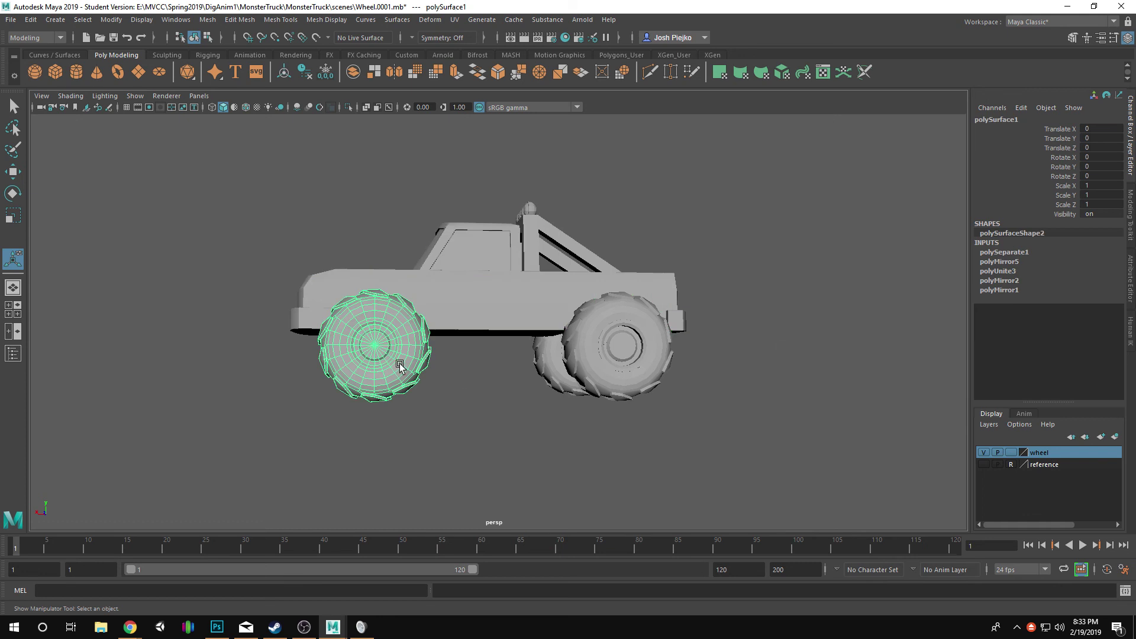
double_click(1020, 120)
text(wheelLF)
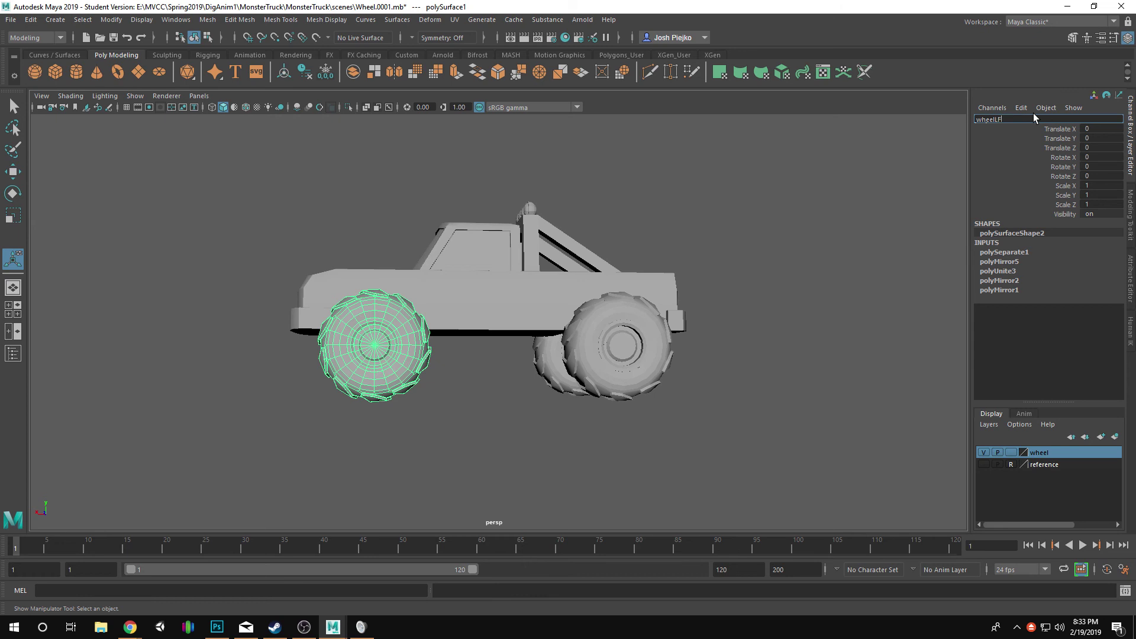
key(Return)
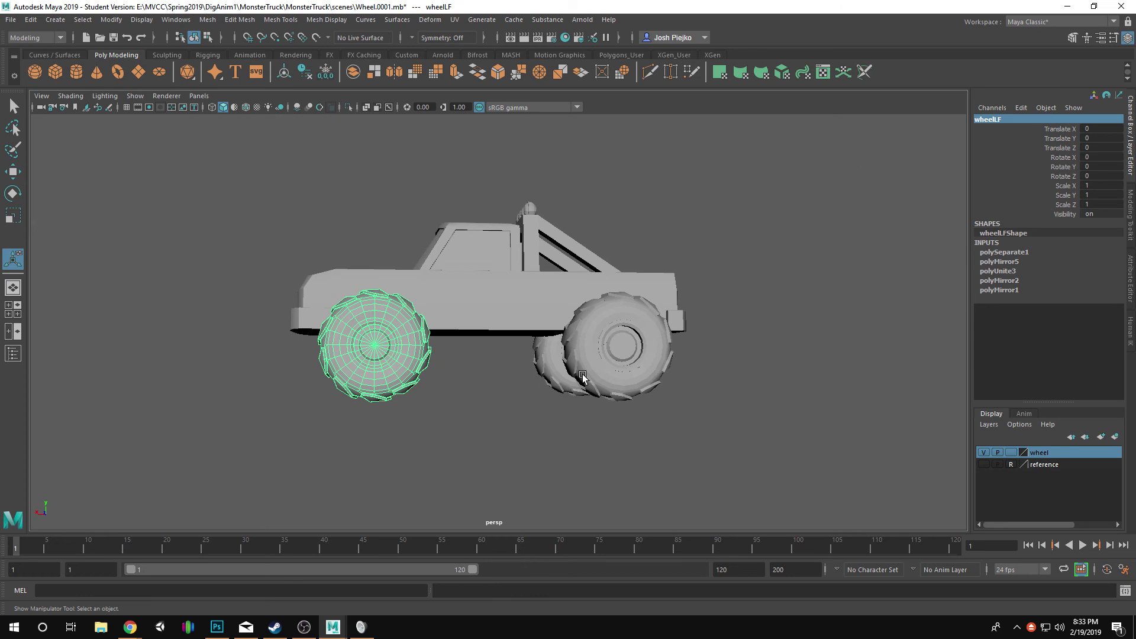
- Rename the left rear wheel as wheelLR
click(571, 373)
click(1029, 109)
click(1031, 111)
double_click(996, 119)
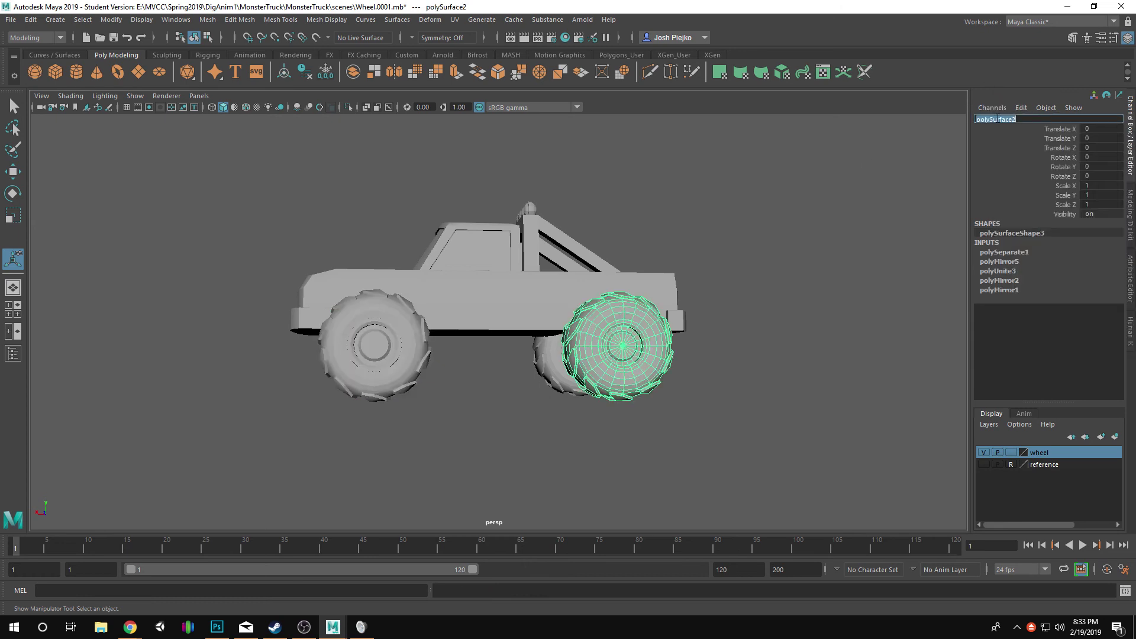
text(wheelLR)
key(Return)
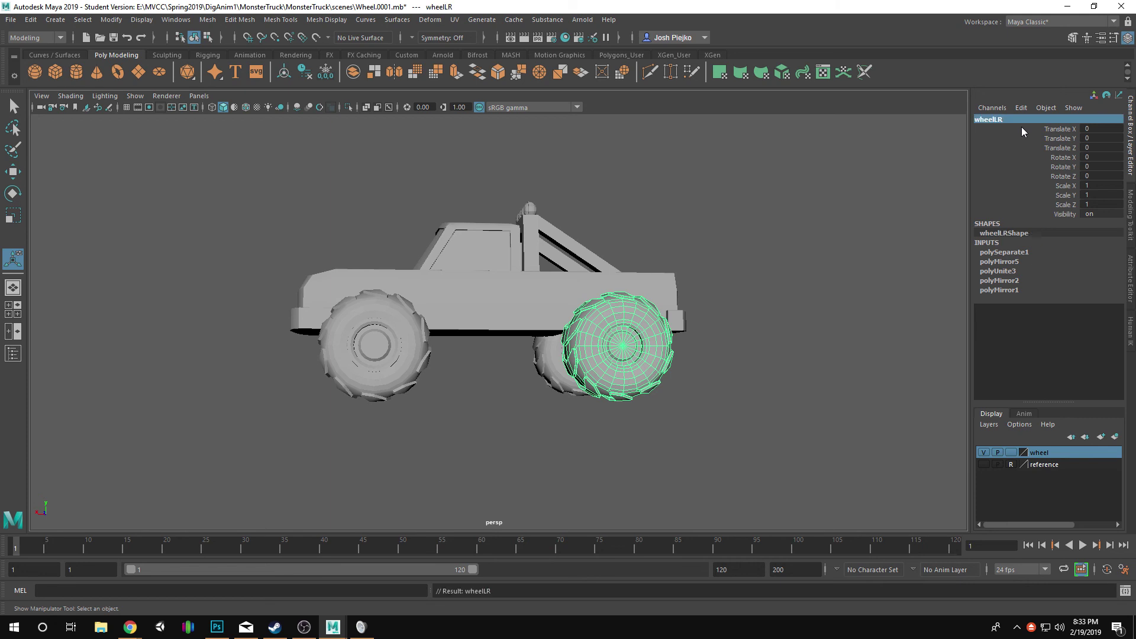
- Rename the right front wheel as wheelRF
alt+drag(670, 240, 768, 267)
click(485, 407)
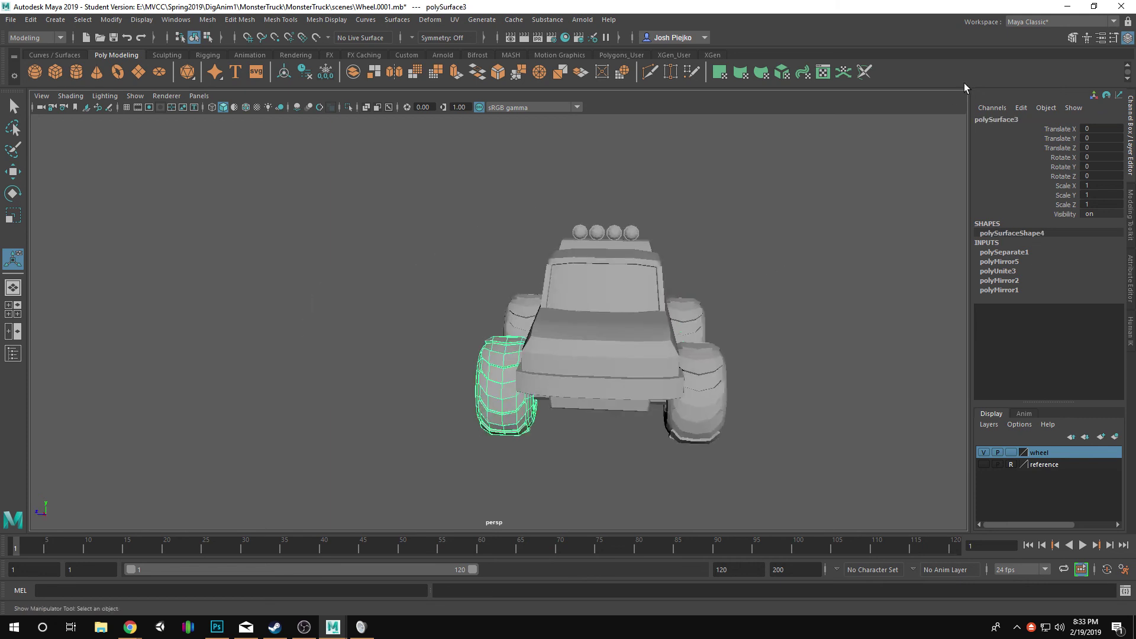
double_click(998, 120)
text(wheelRF)
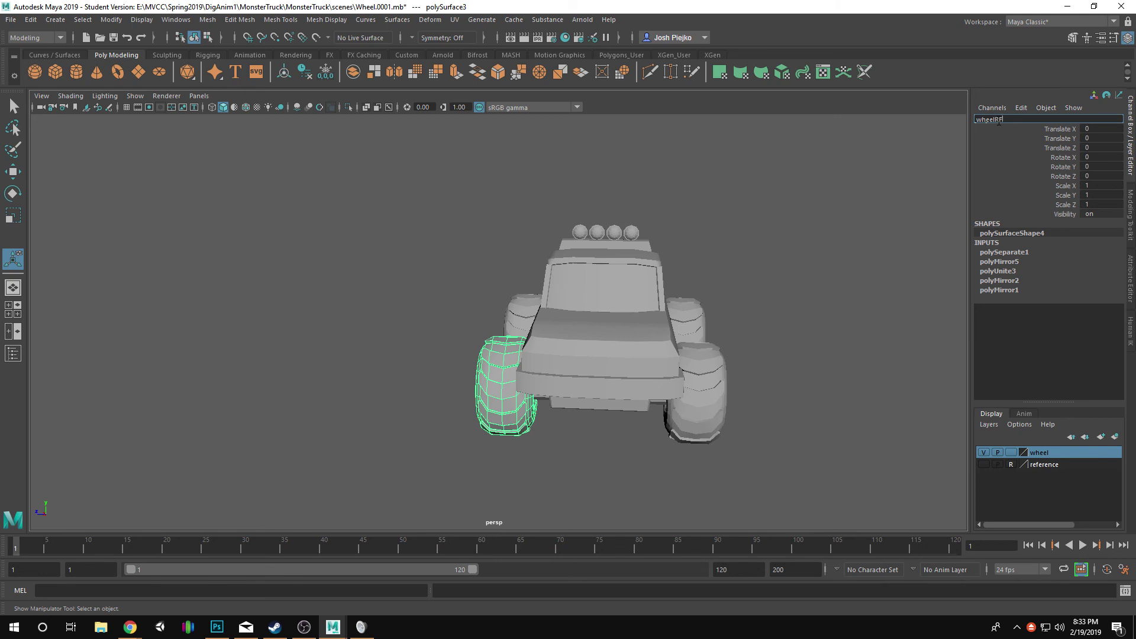
key(Return)
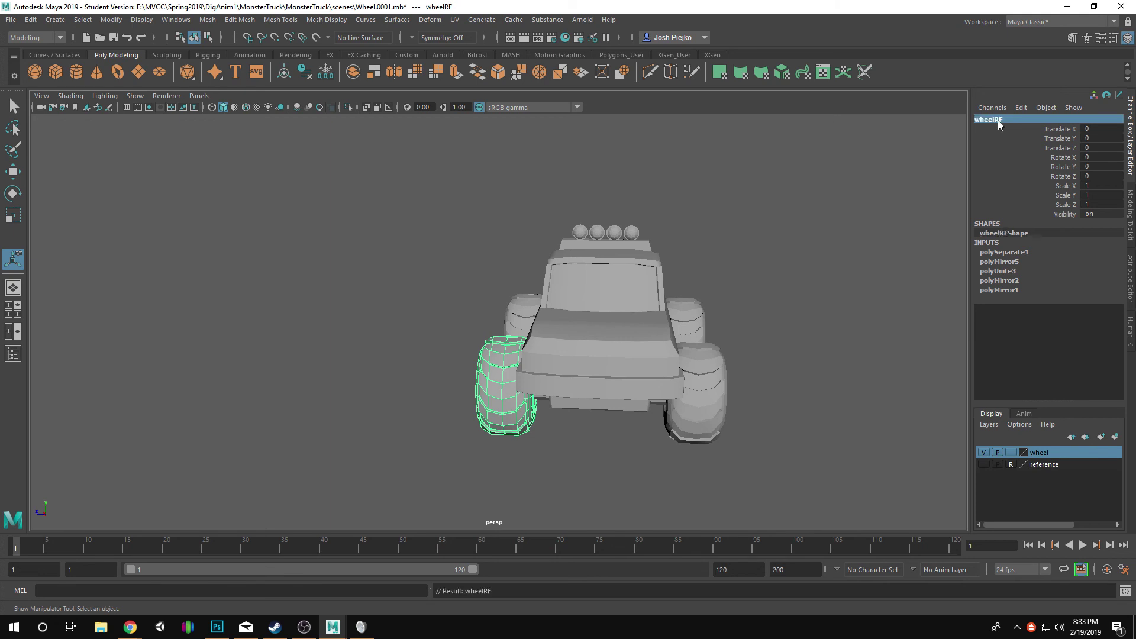
- Select the right rear wheel and open its name for editing
alt+drag(953, 357, 614, 330)
click(512, 299)
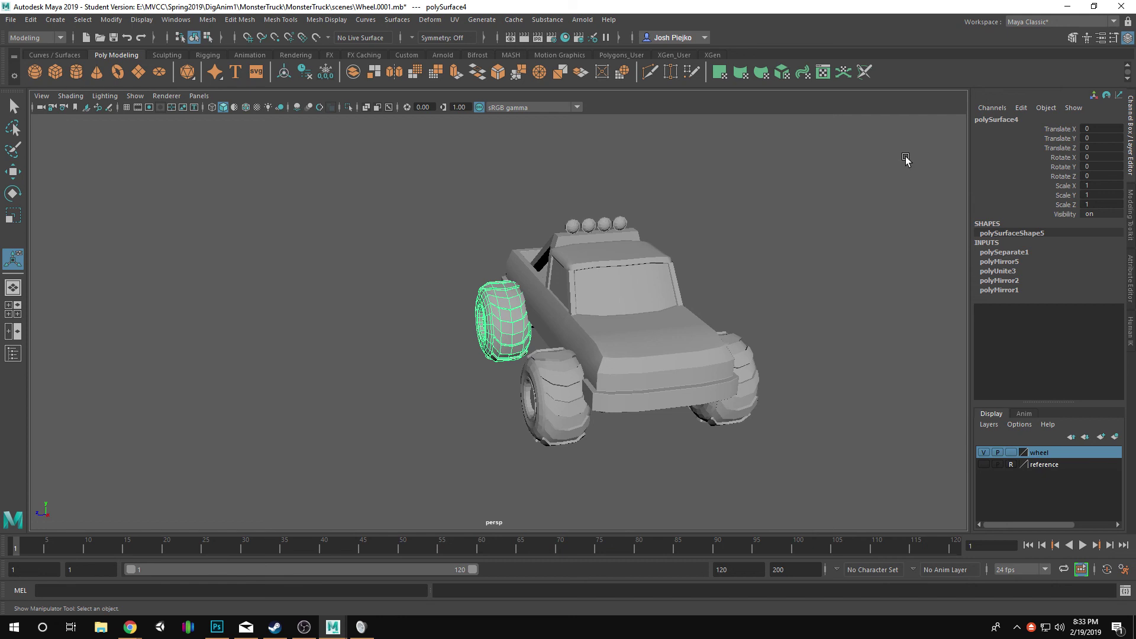
double_click(1015, 120)
text(w)
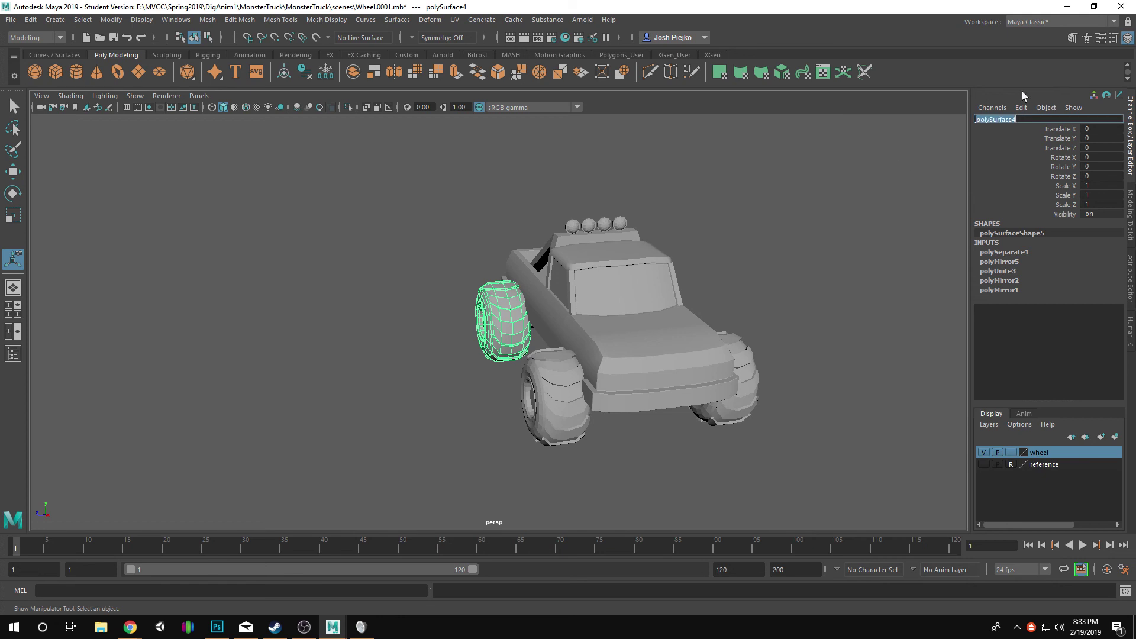